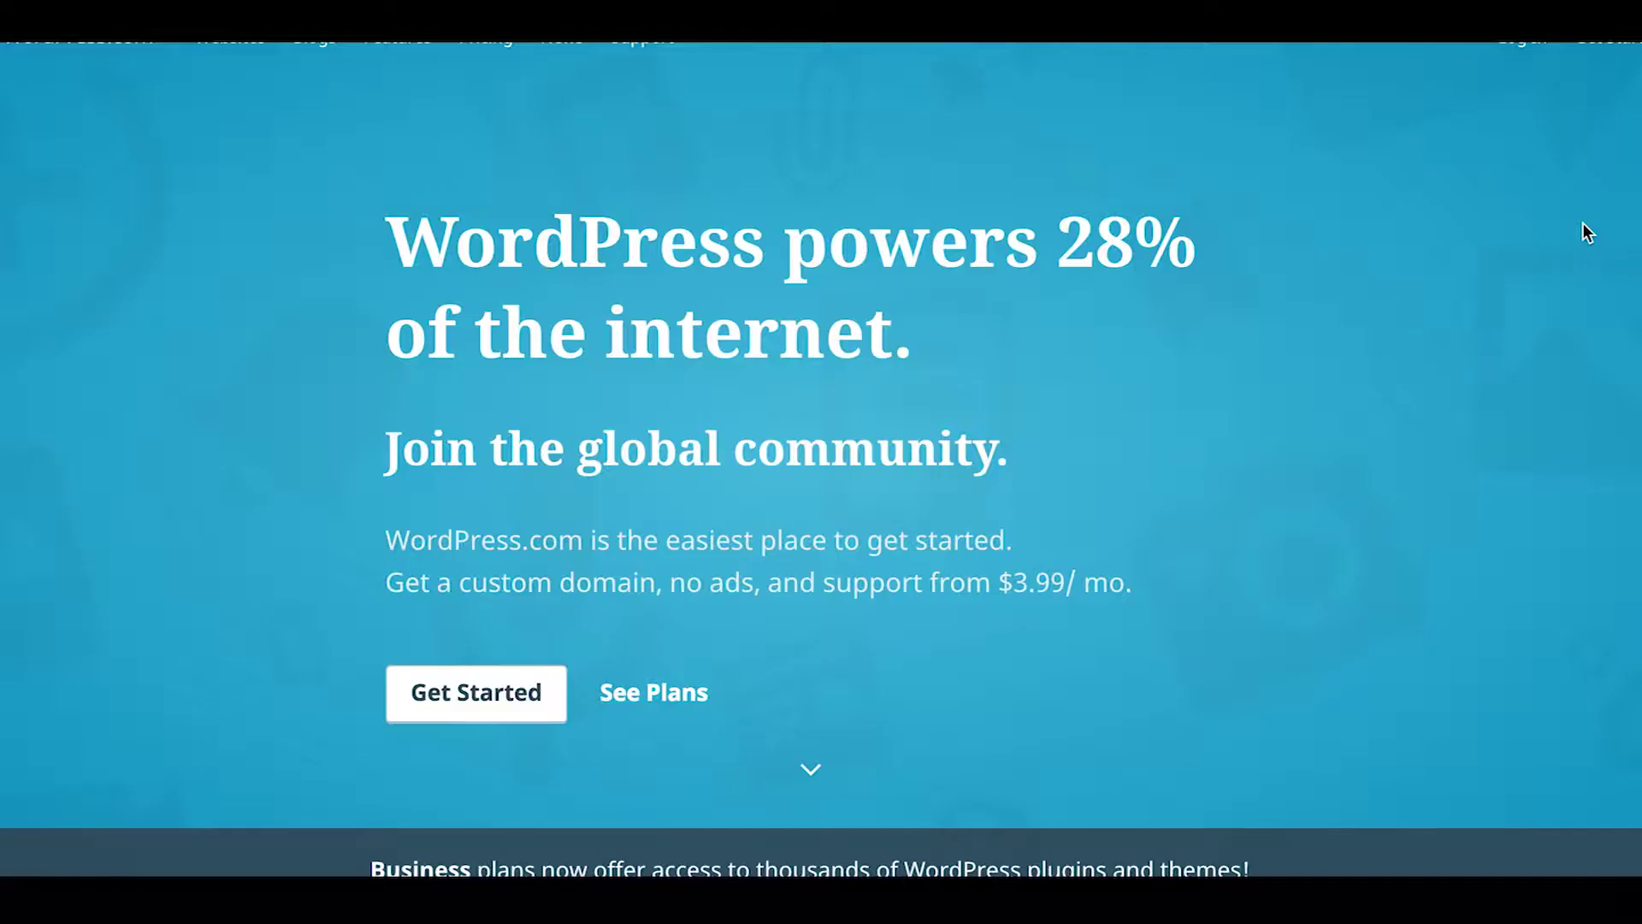
# - Scroll down the WordPress.com homepage past the domain, theme and look sections
pyautogui.scroll(-9, 1572, 245)
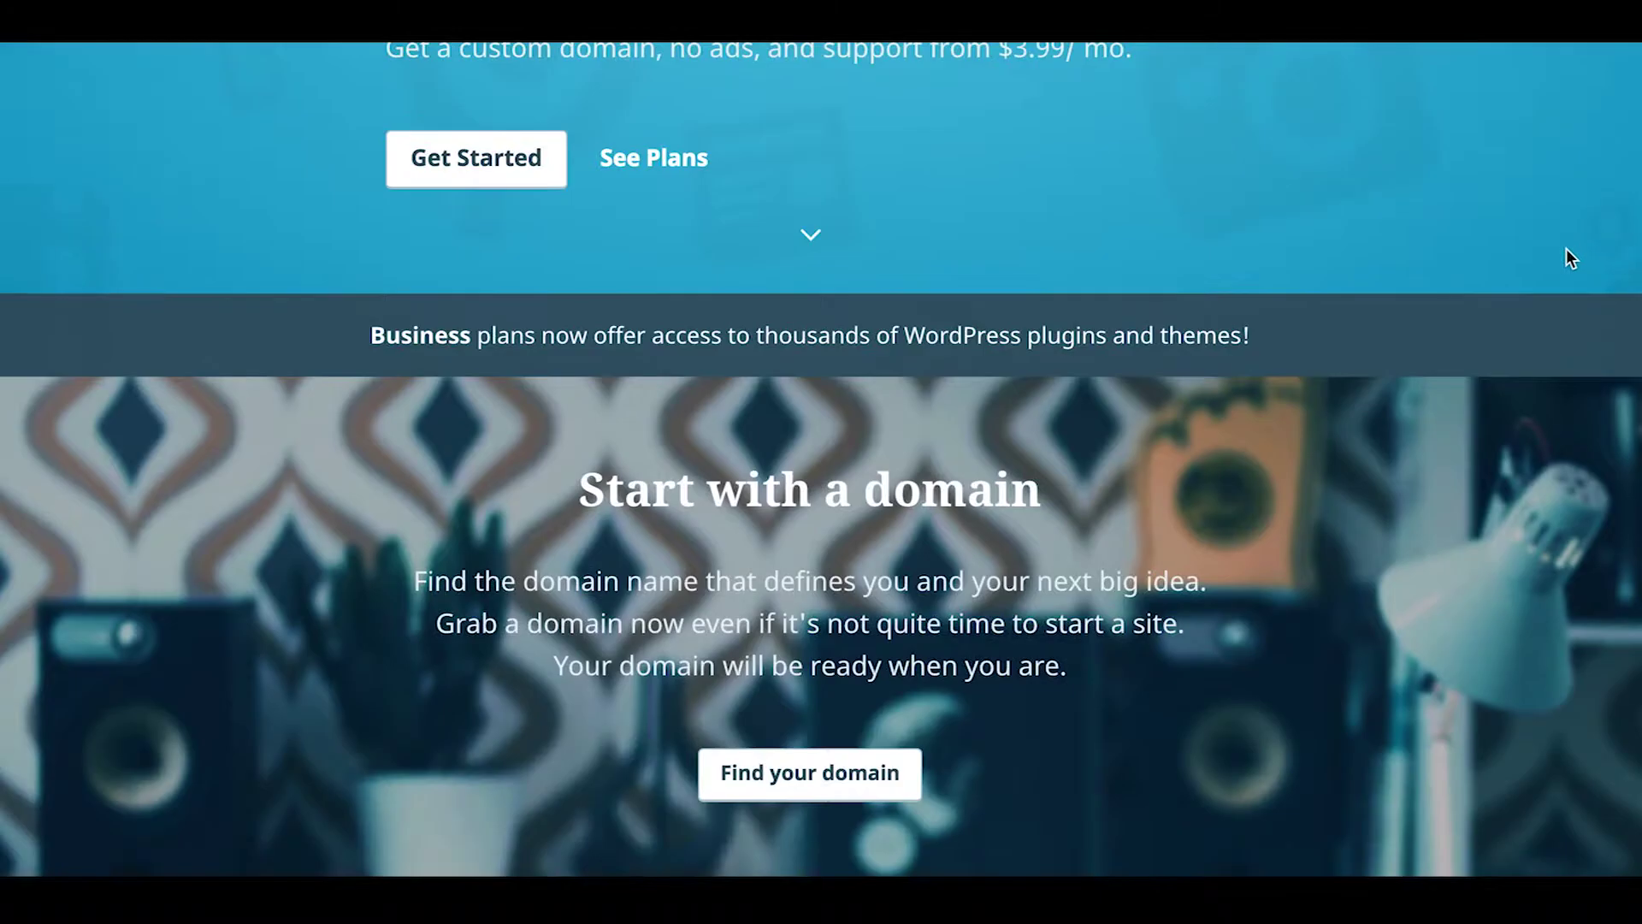
pyautogui.scroll(-10, 1565, 258)
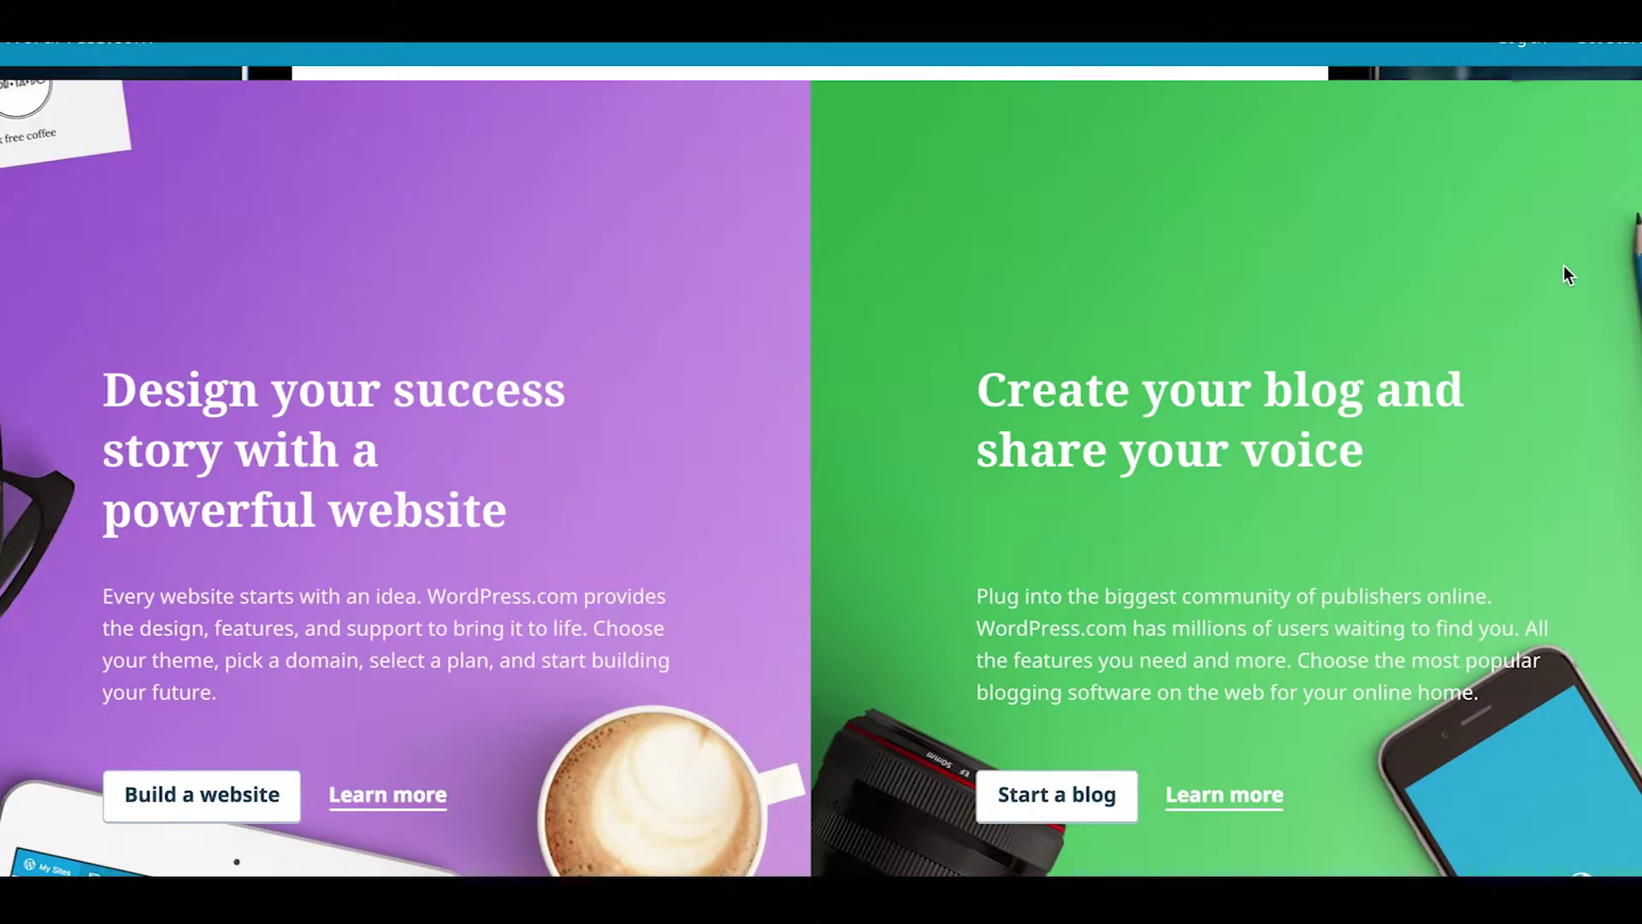
pyautogui.scroll(-12, 1566, 284)
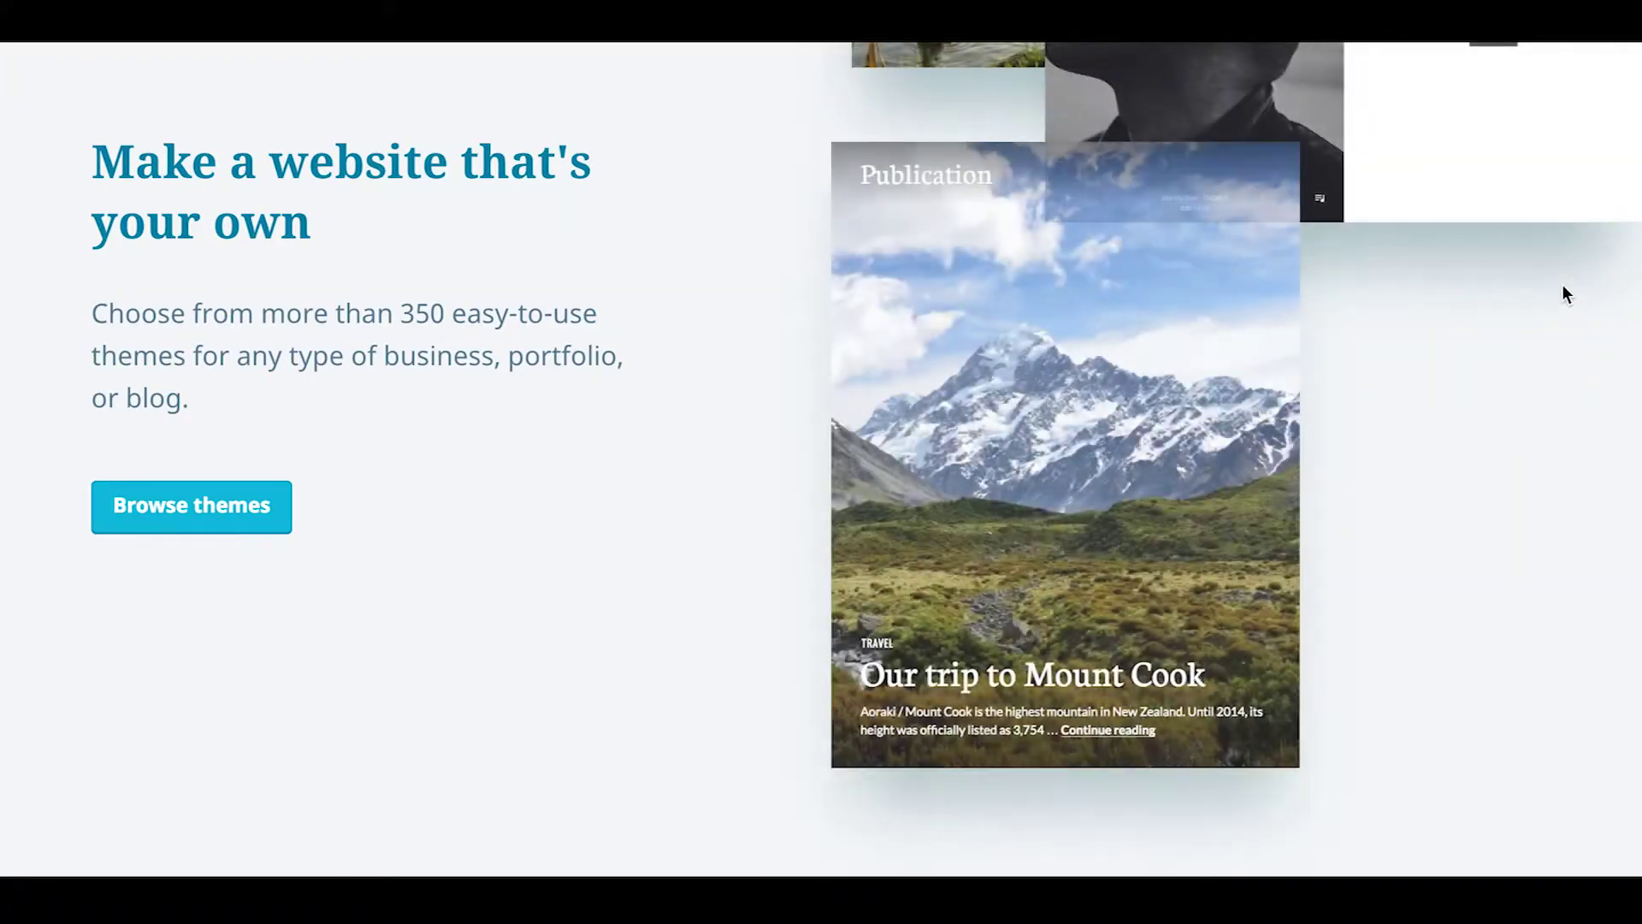
pyautogui.scroll(-12, 1563, 286)
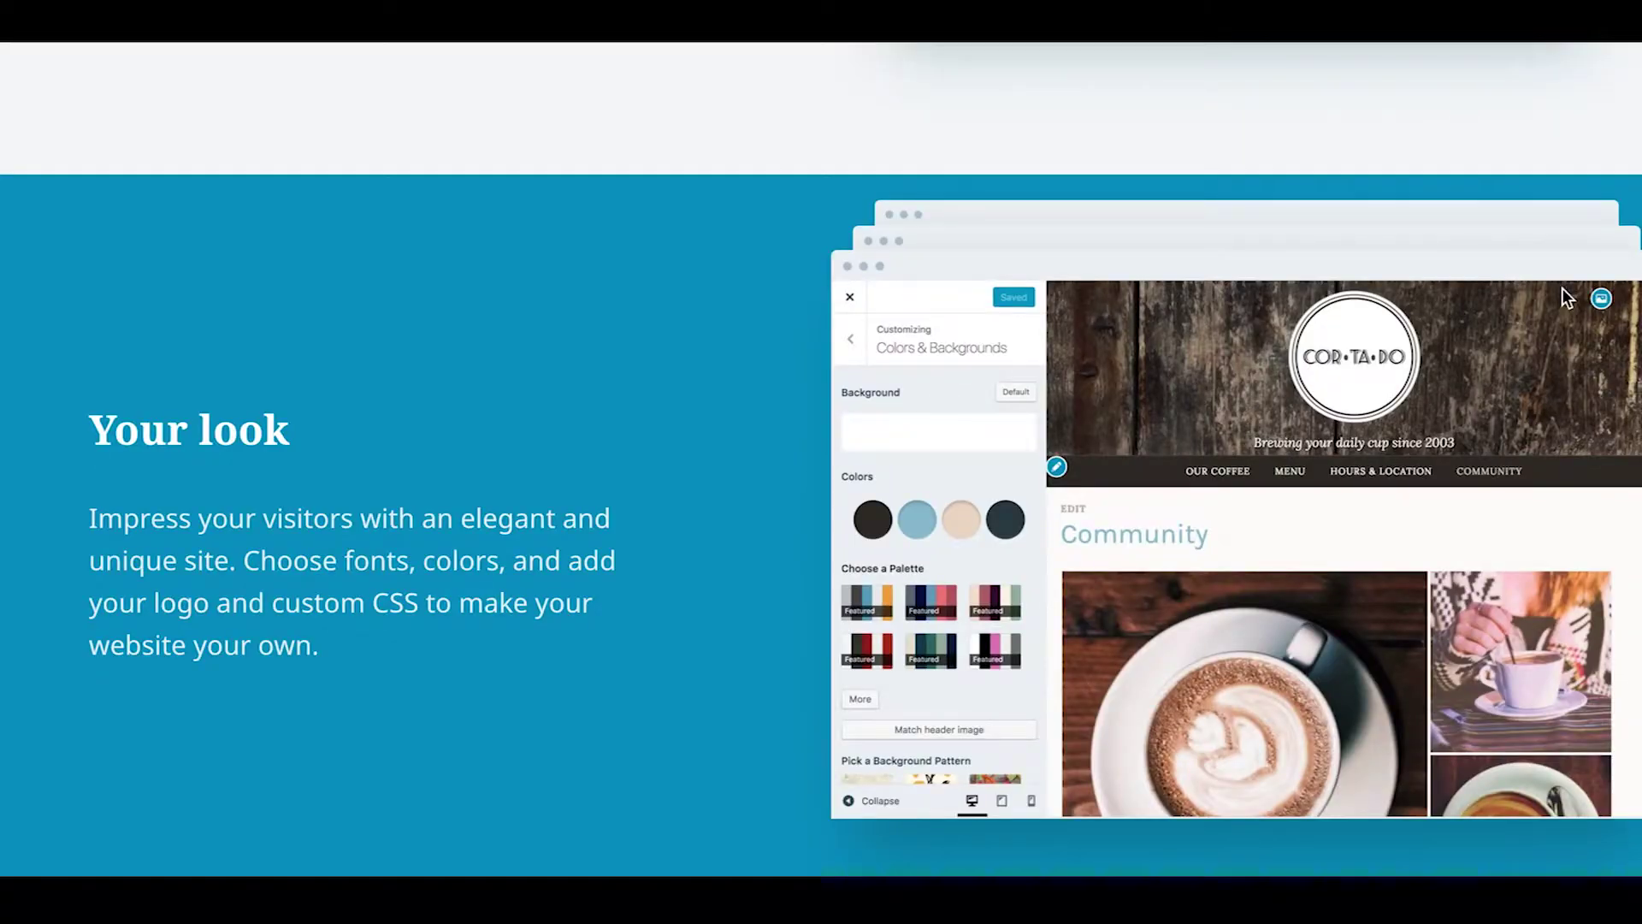
pyautogui.scroll(-3, 1562, 289)
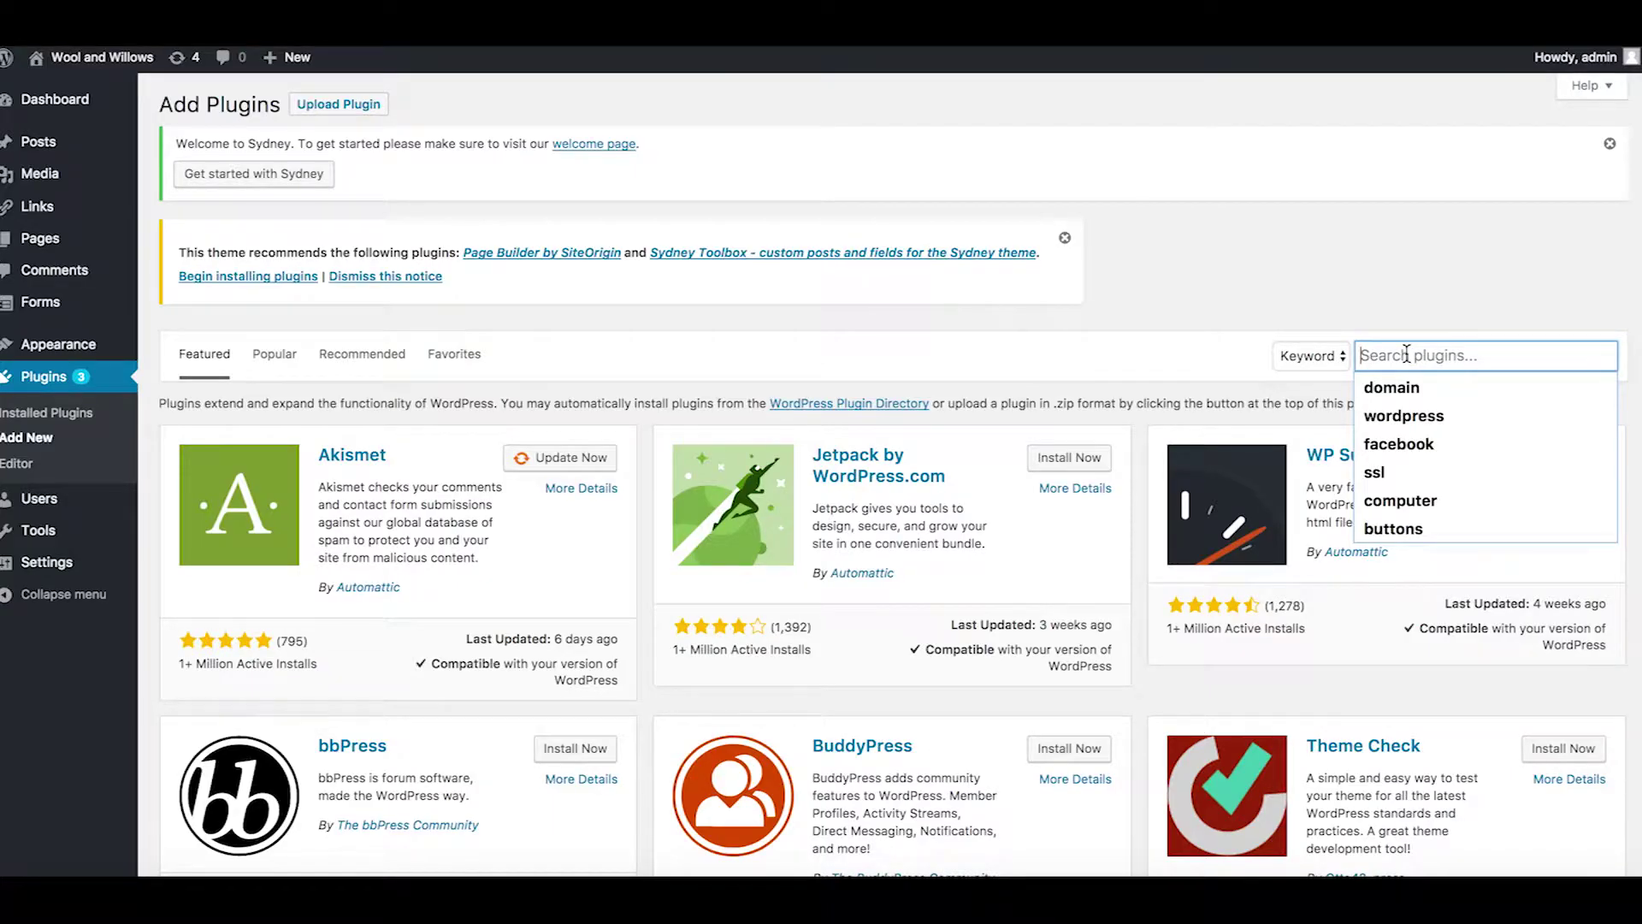
# - Search plugins for 'Selz', then install and activate Selz eCommerce Shopping Cart
pyautogui.write('Selz')
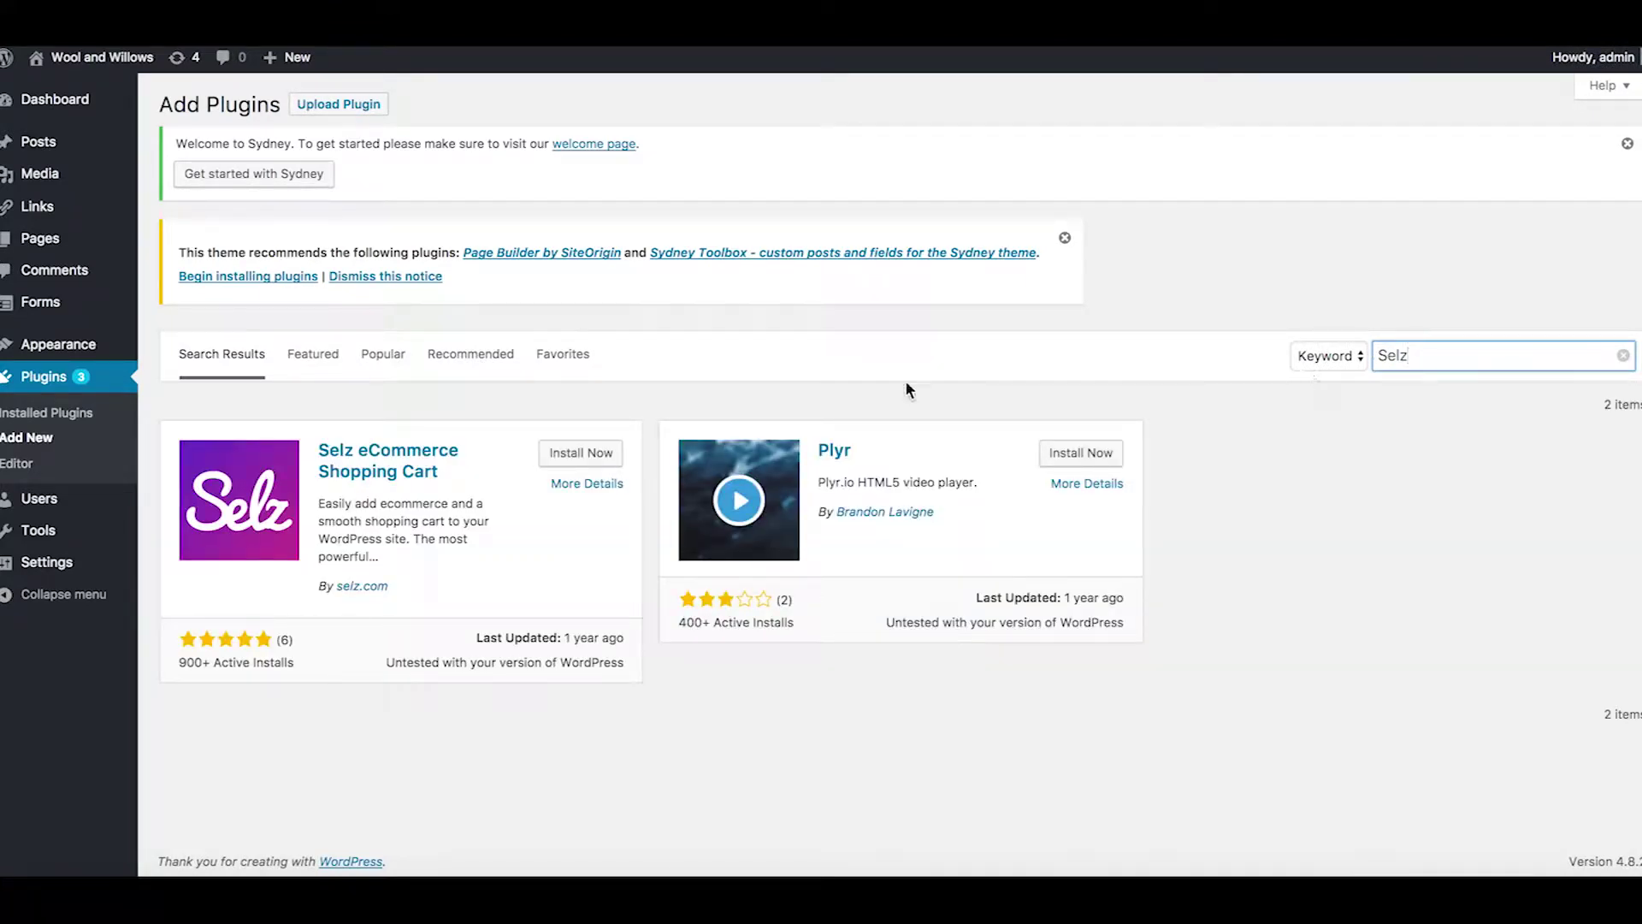
pyautogui.click(603, 455)
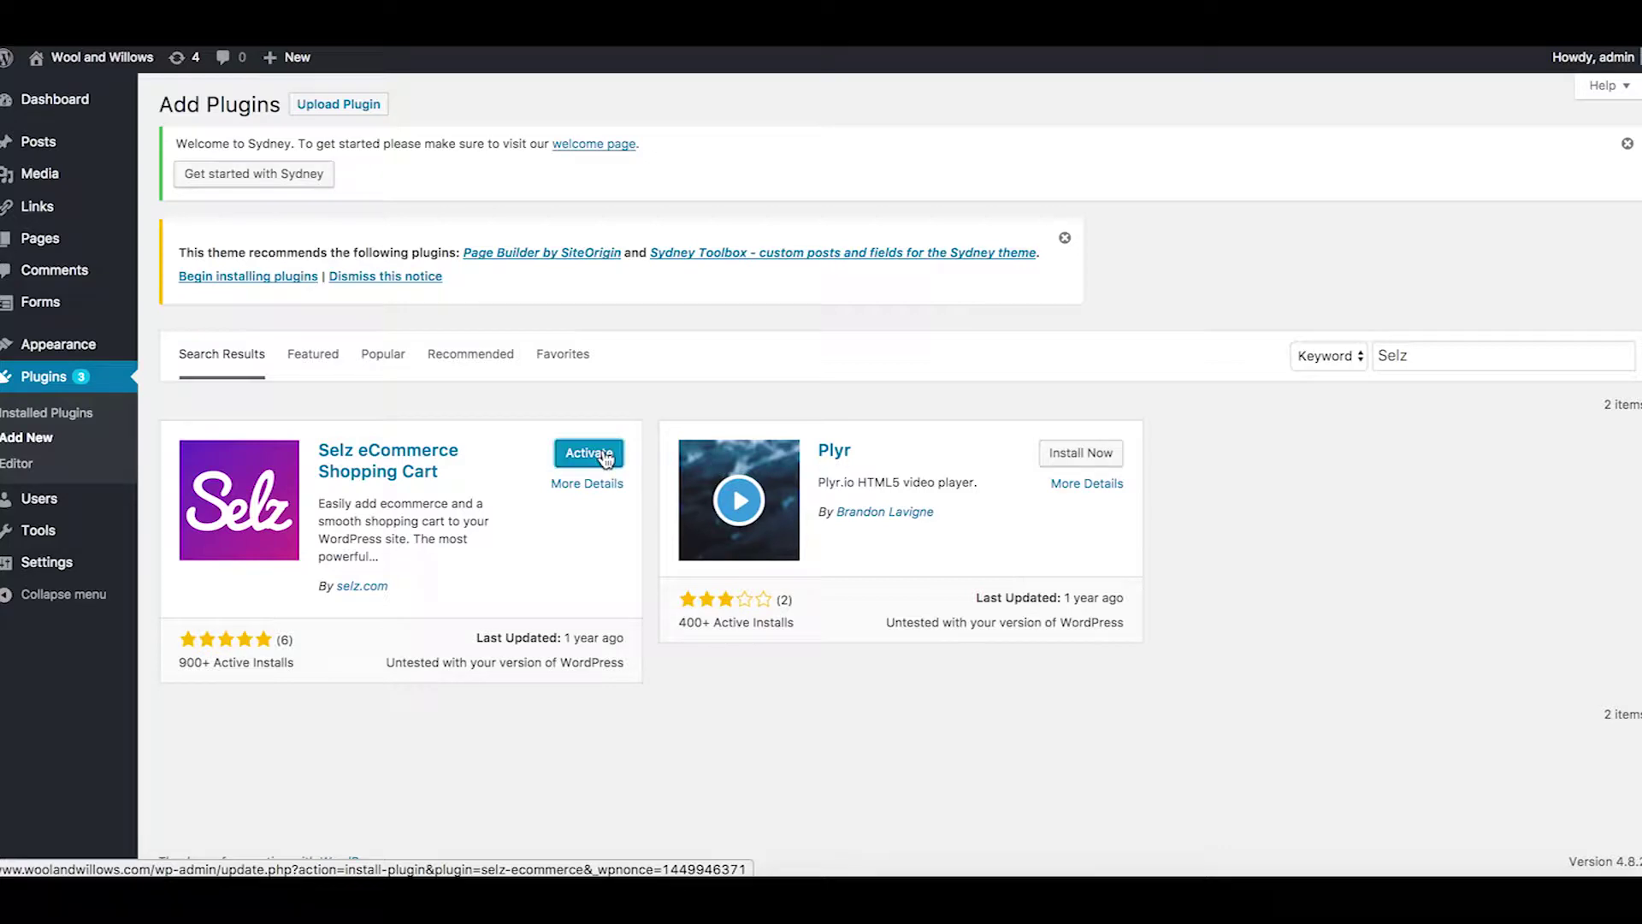
pyautogui.click(604, 459)
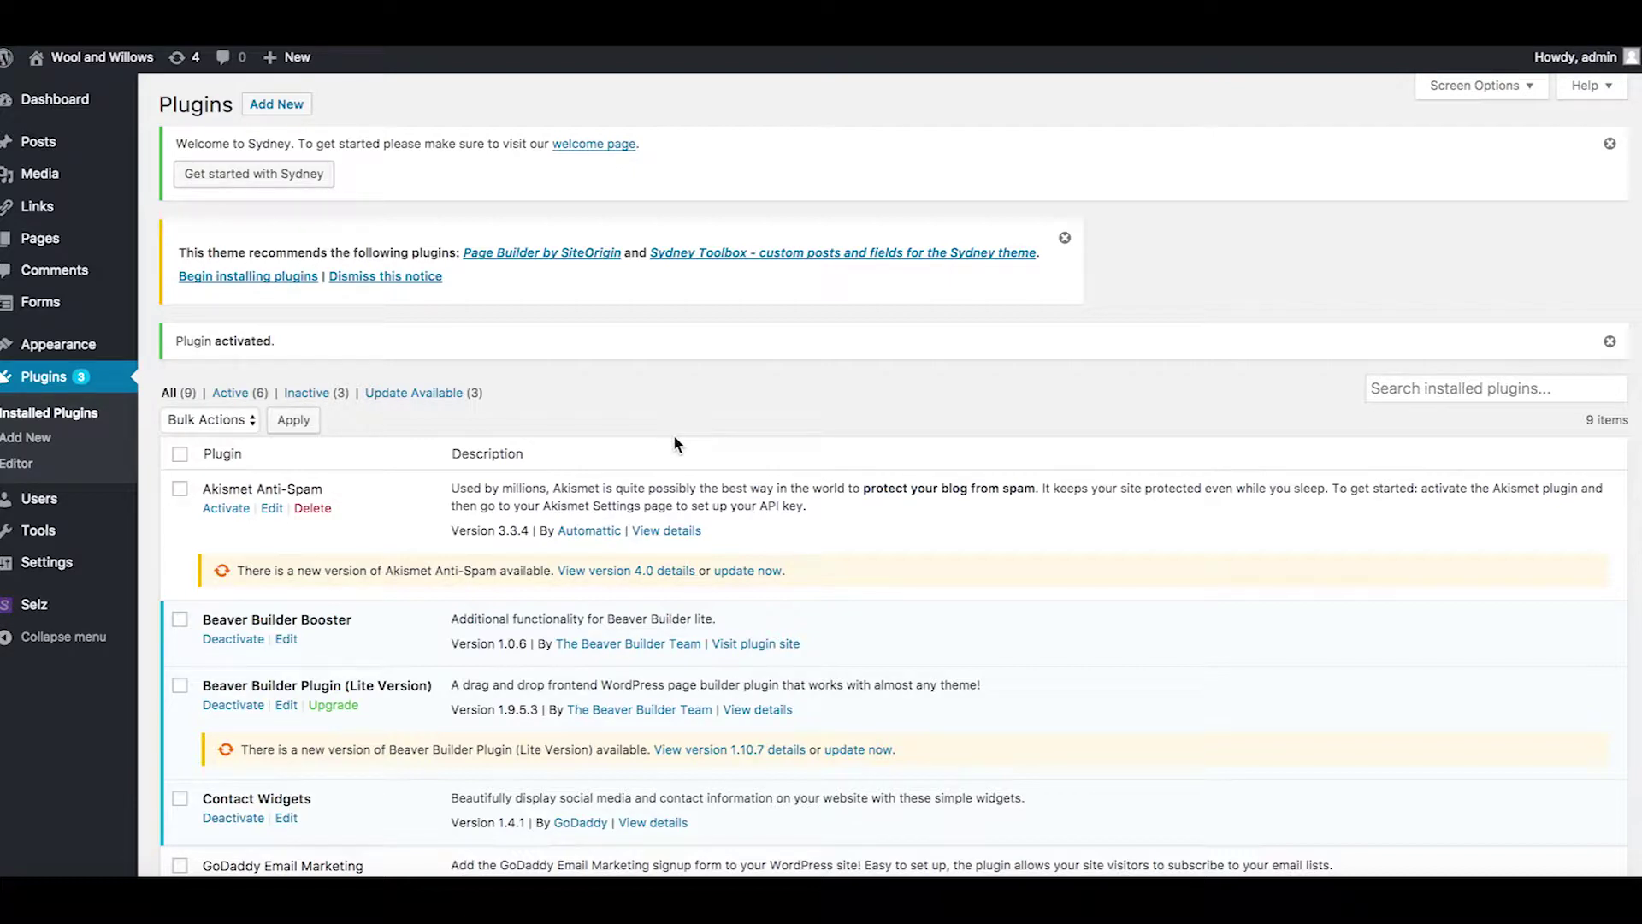
# - Open the Shop page from the Pages list and switch its editor to Visual
pyautogui.moveTo(49, 248)
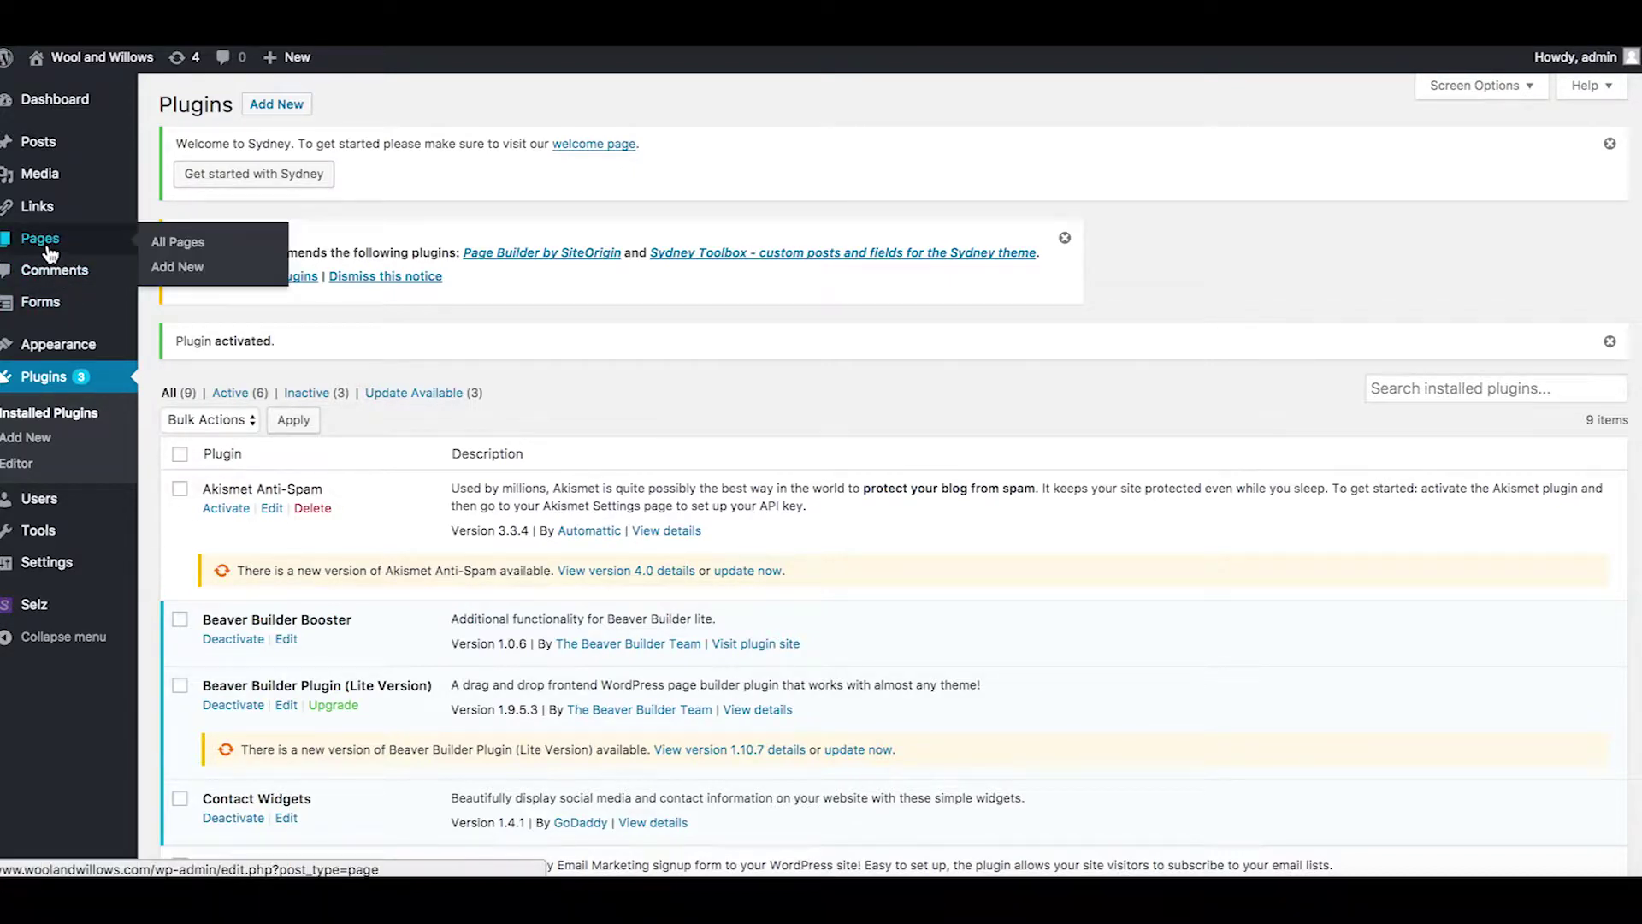
pyautogui.click(49, 246)
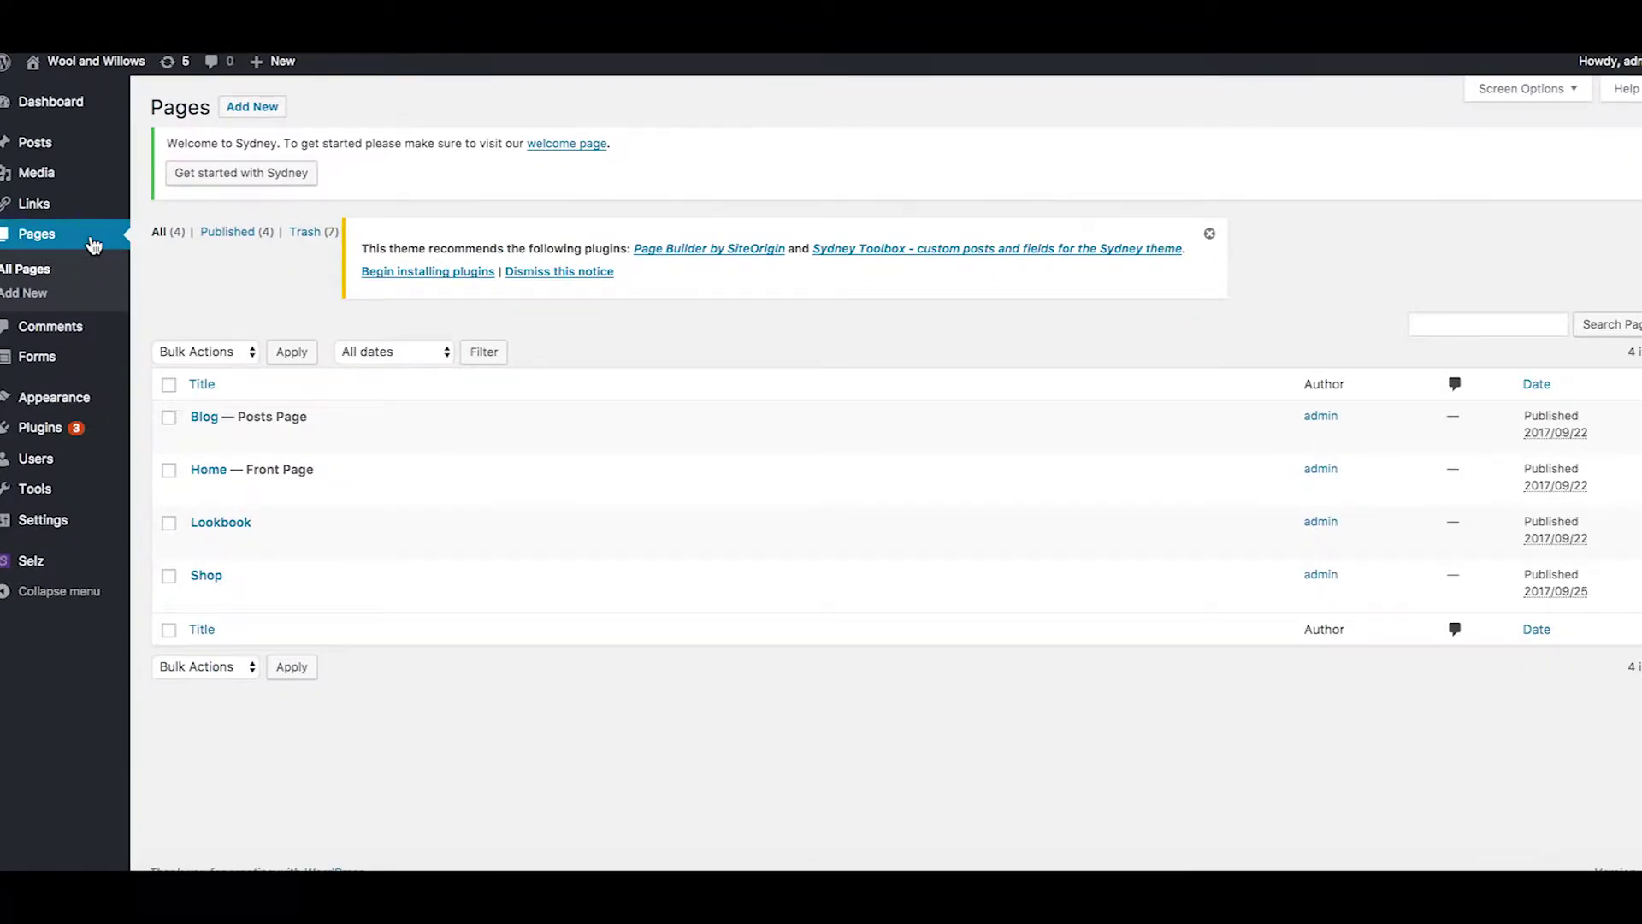
pyautogui.moveTo(214, 577)
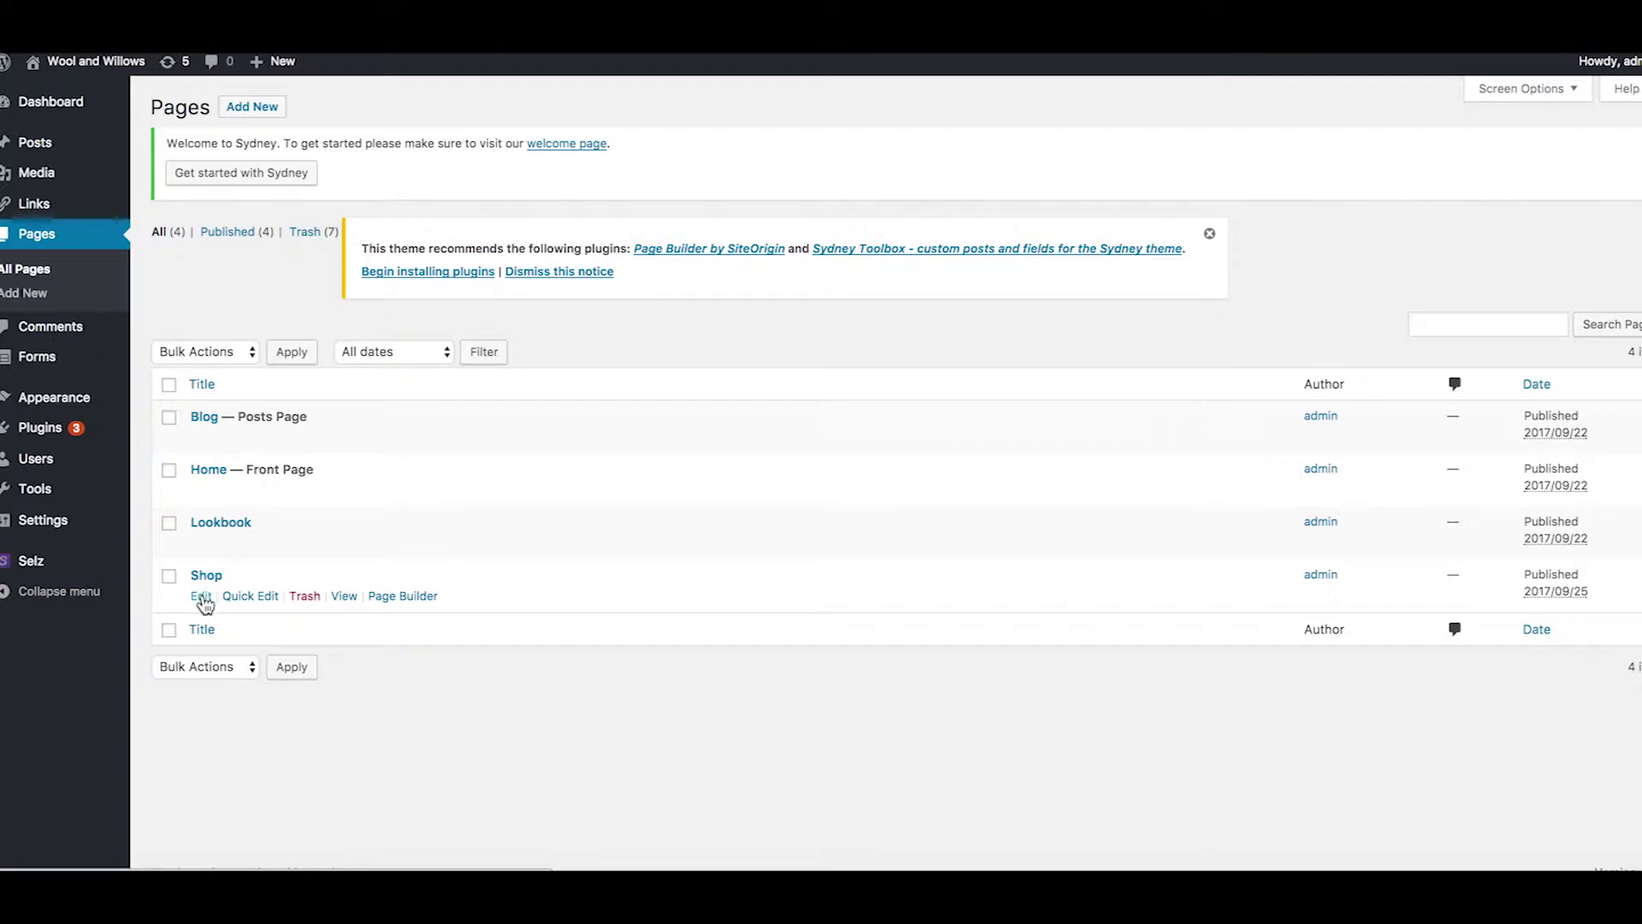
pyautogui.click(202, 597)
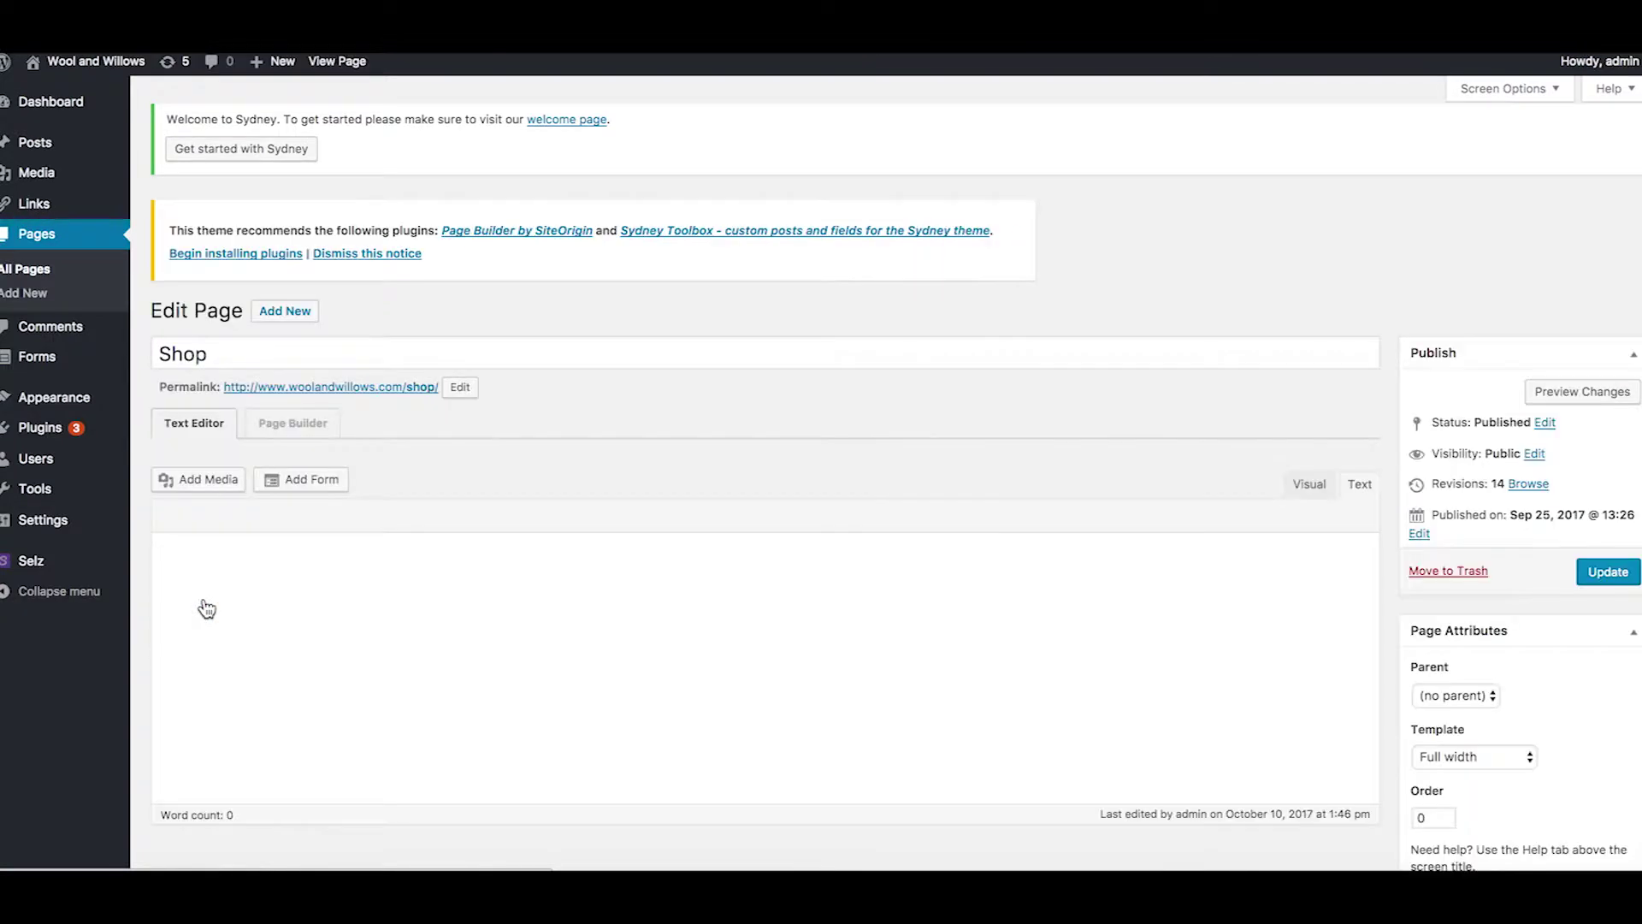
pyautogui.scroll(-1, 1107, 473)
pyautogui.click(1293, 415)
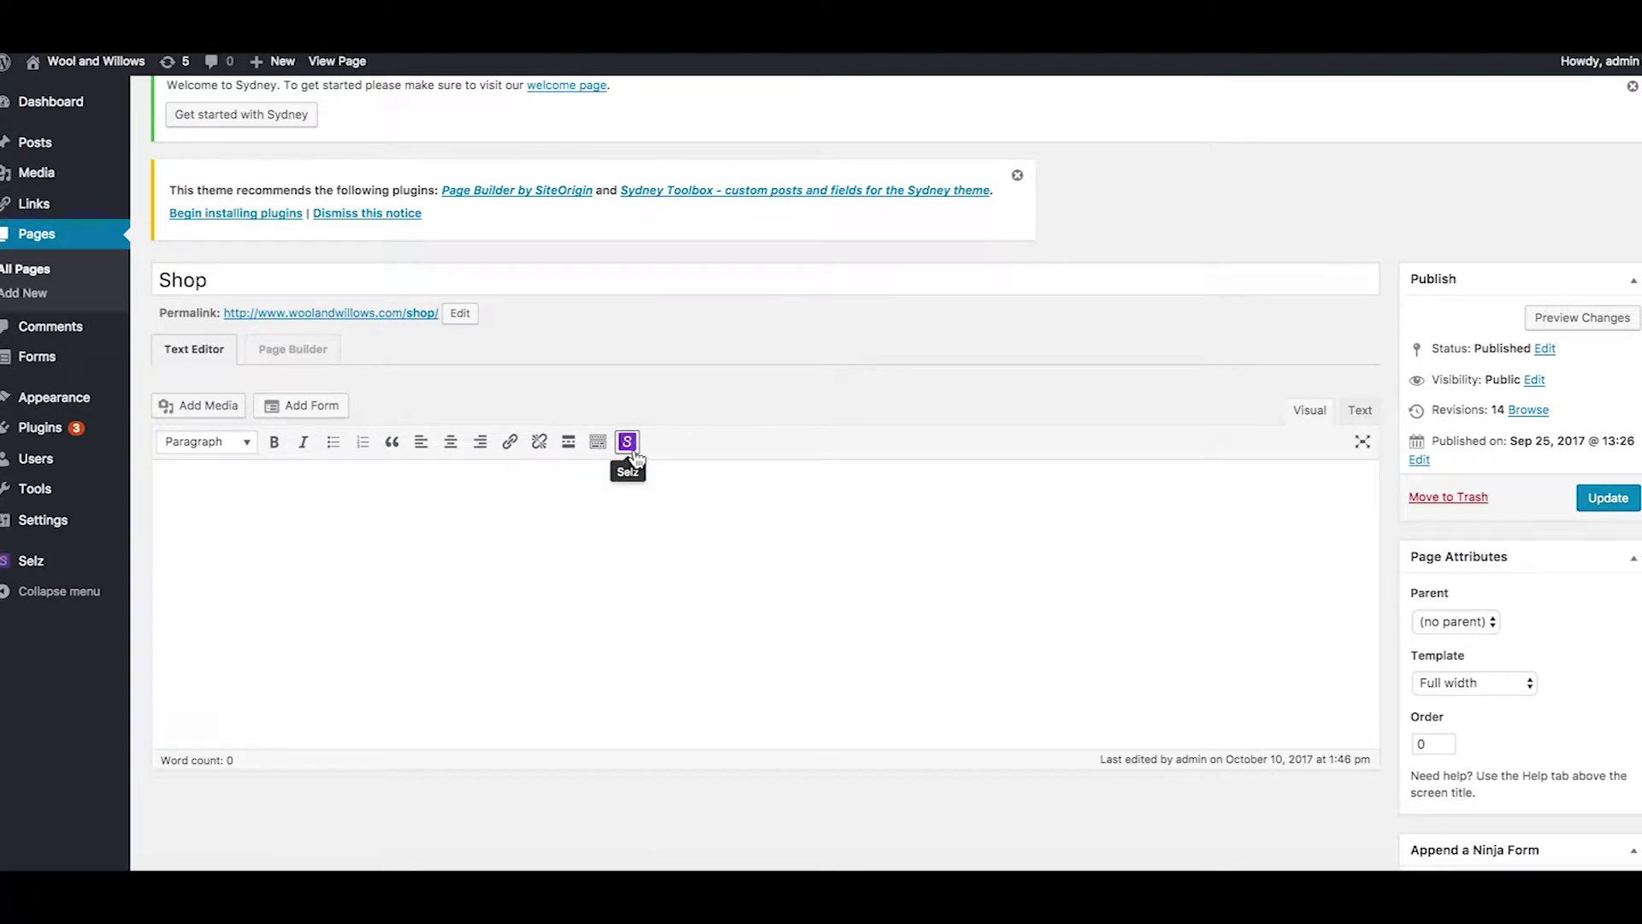
# - Open the Selz Widget Options, keep widget type Button, and focus the empty Item URL field
pyautogui.click(635, 452)
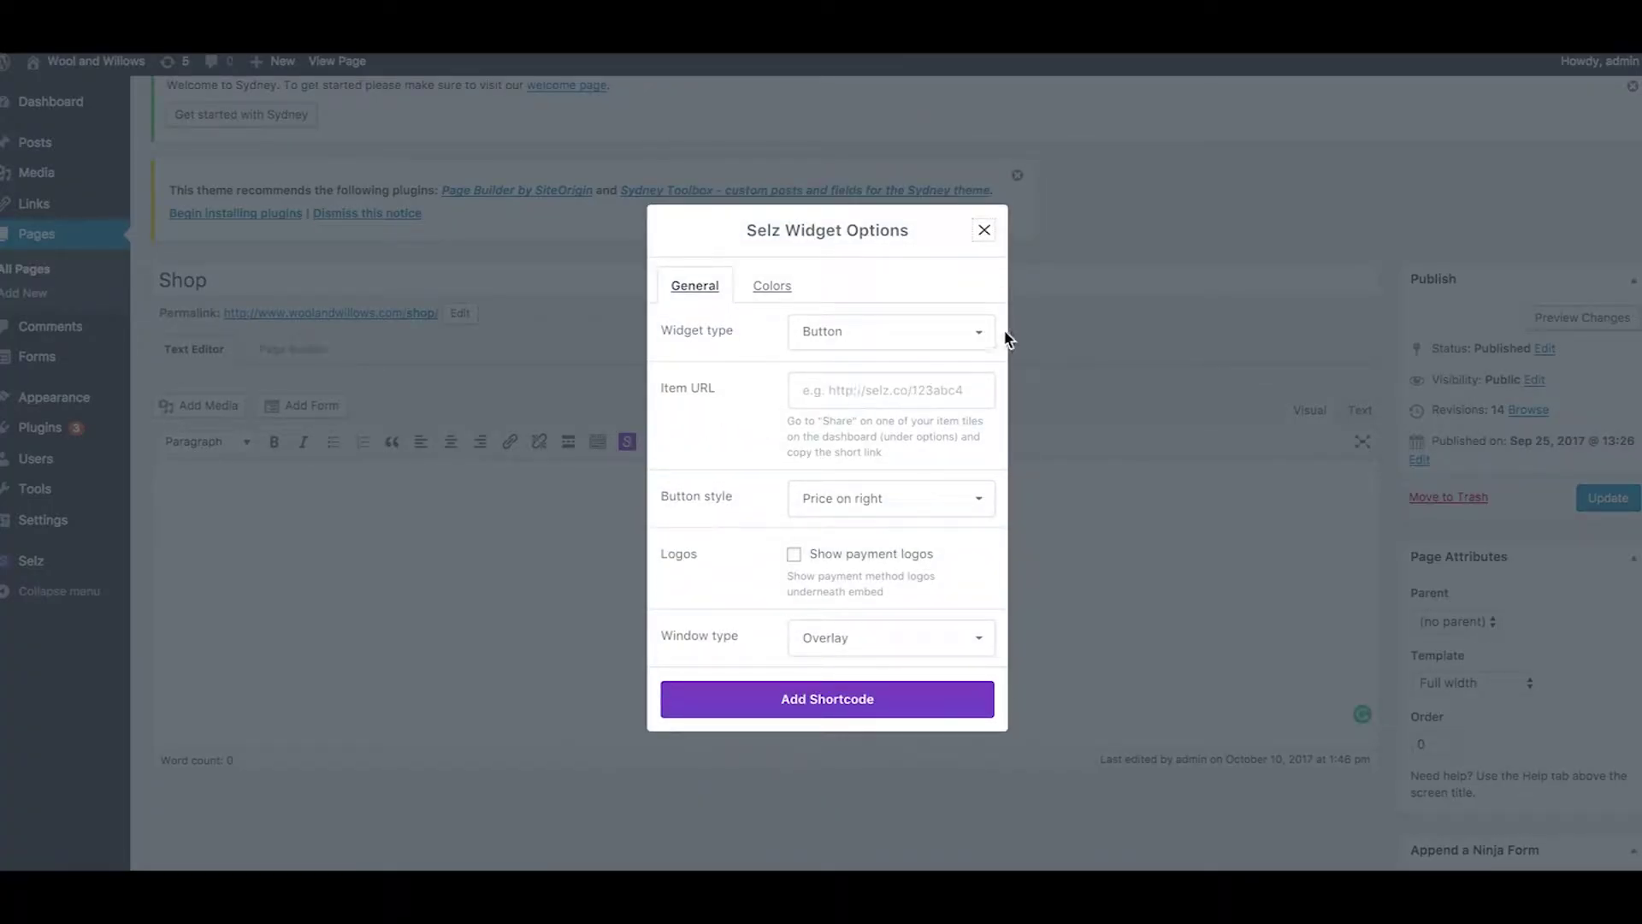
pyautogui.click(984, 331)
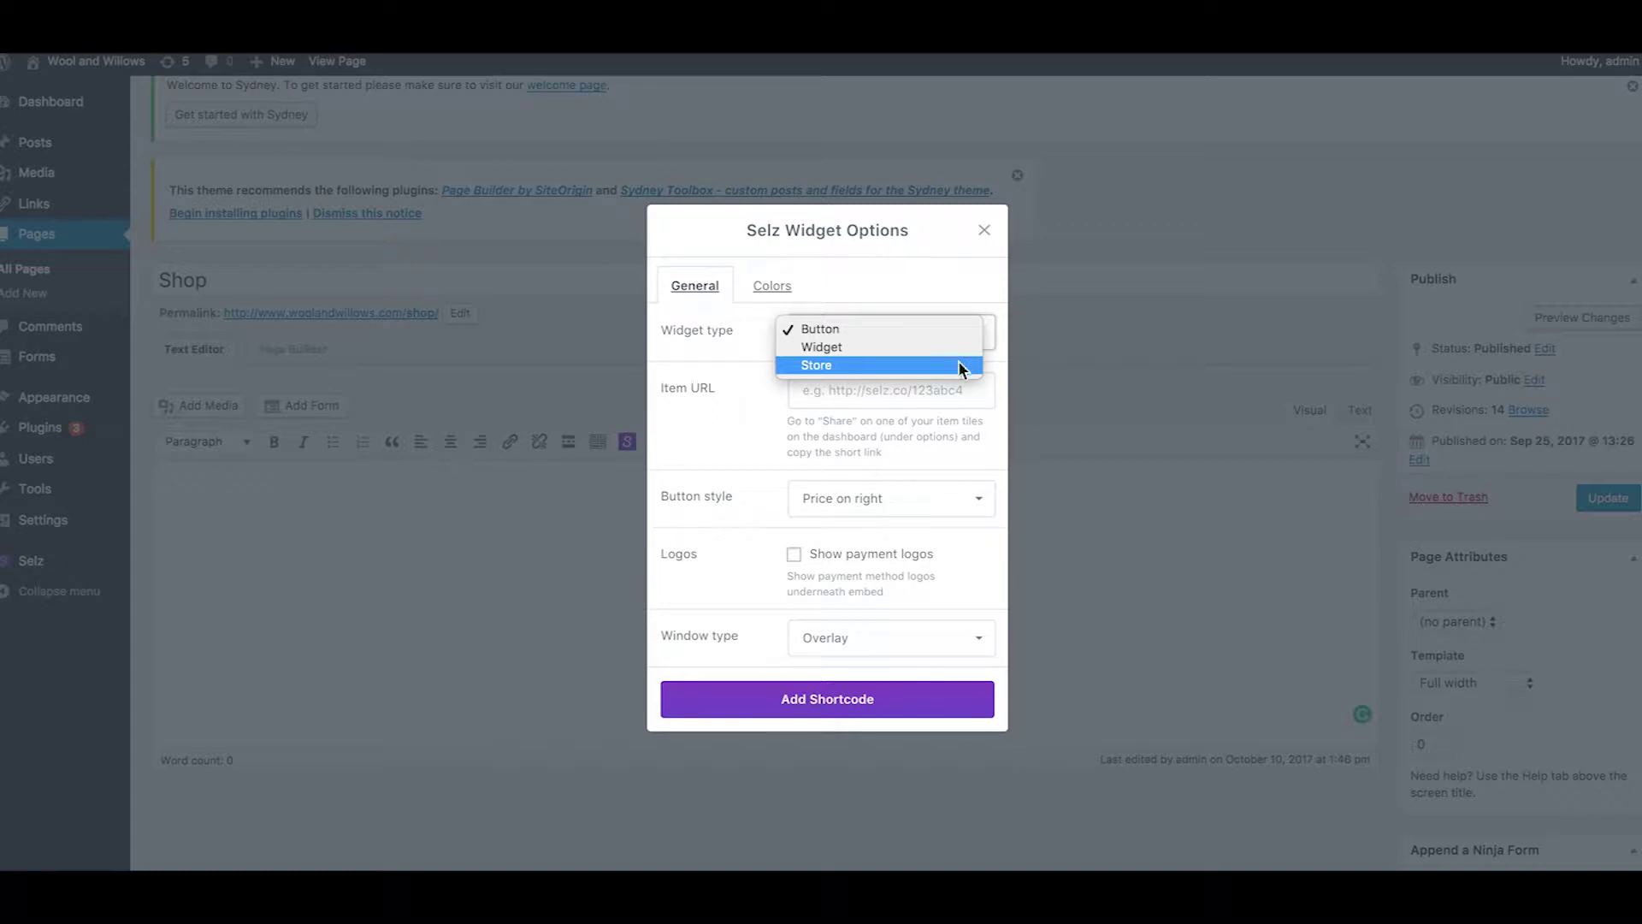
pyautogui.click(960, 394)
pyautogui.click(908, 390)
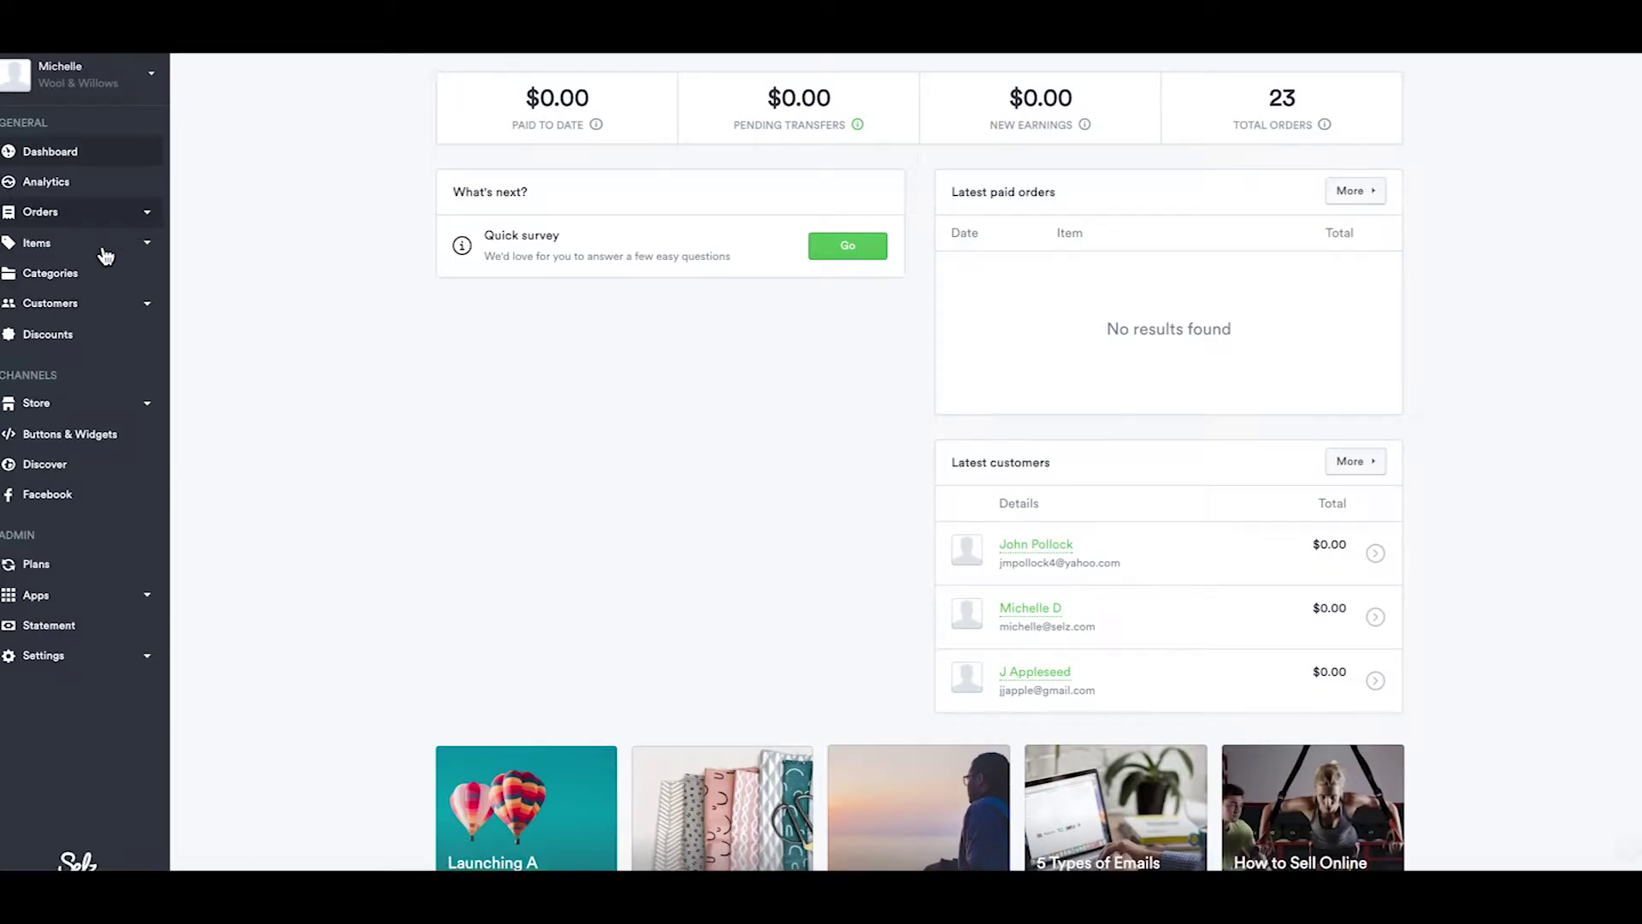
# - From Items > All, copy the Straw Hat item's short link on its Share page
pyautogui.click(101, 250)
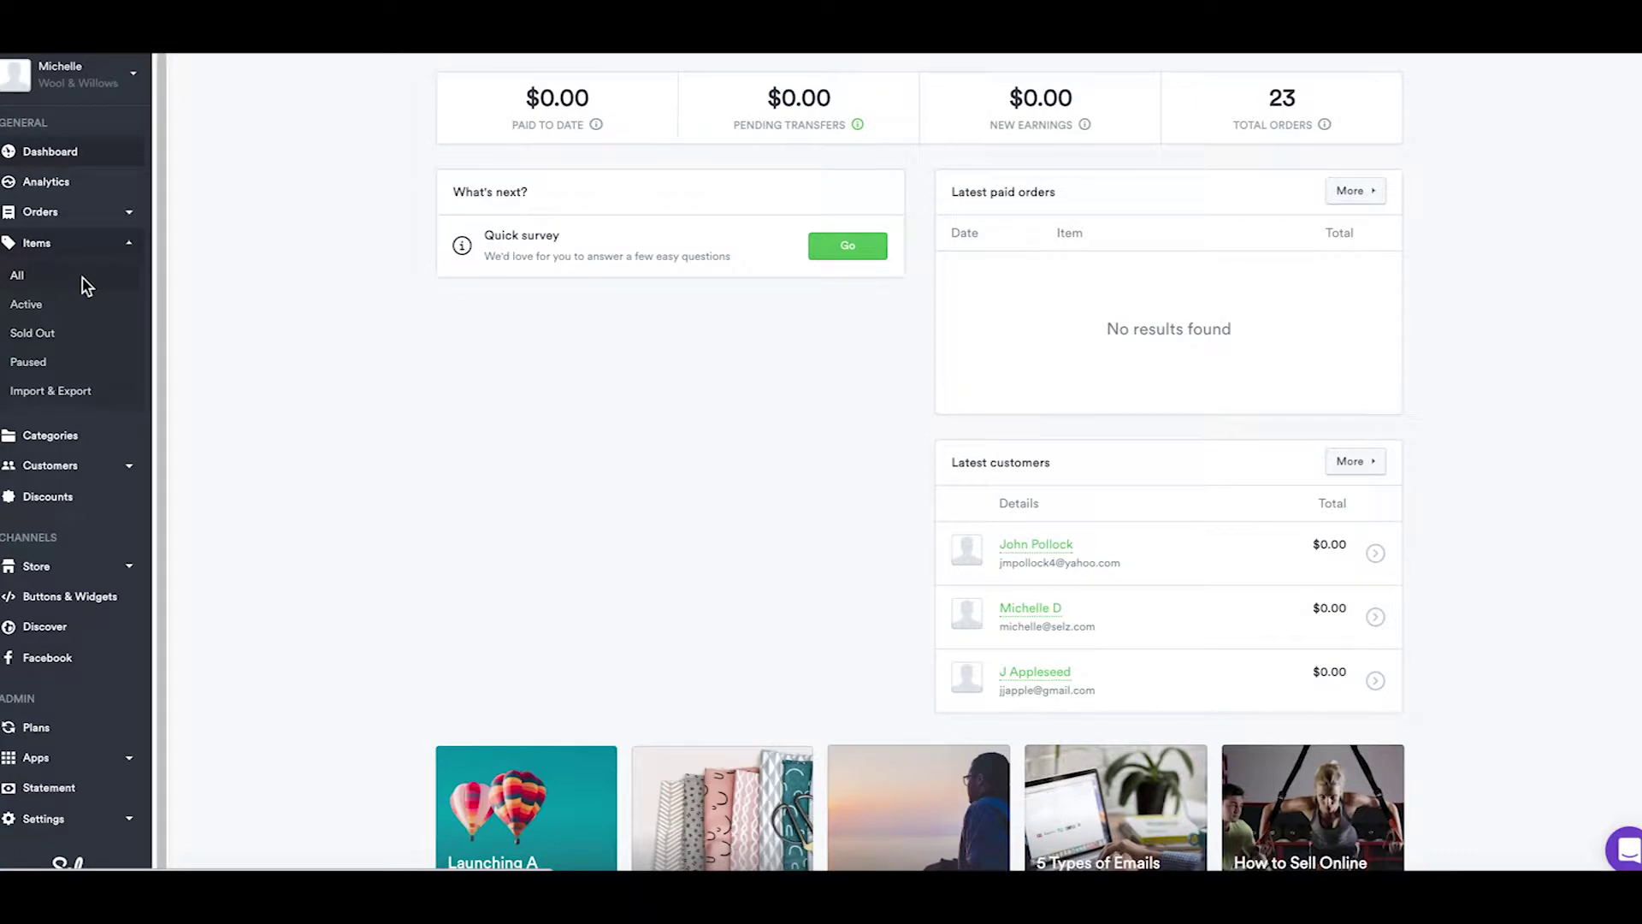
pyautogui.click(87, 286)
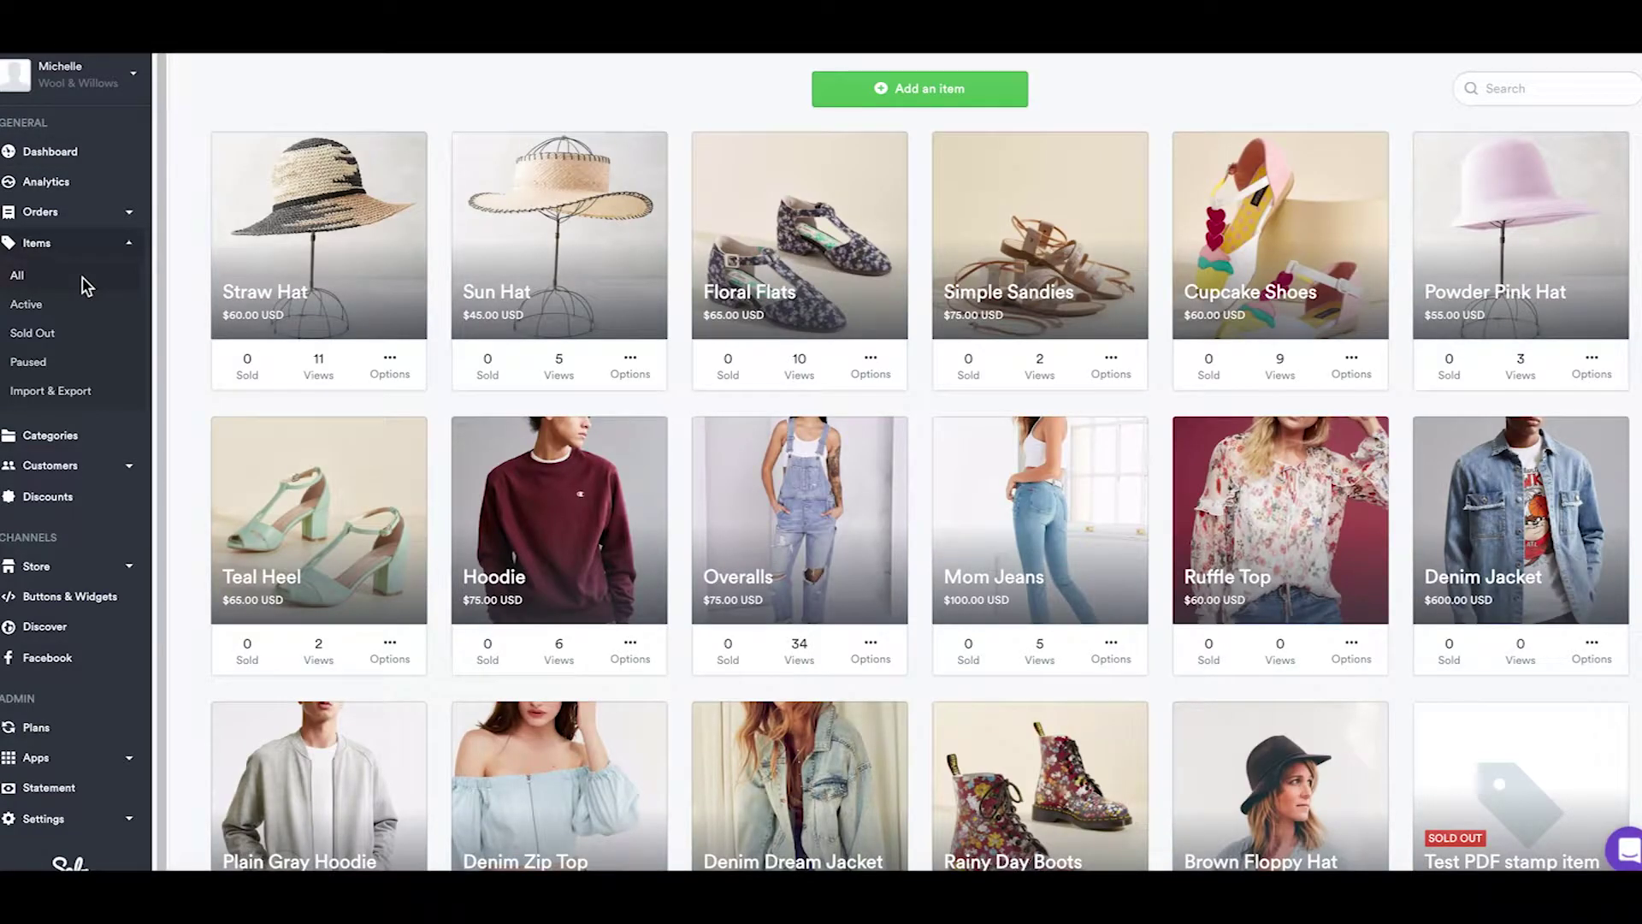
pyautogui.click(391, 364)
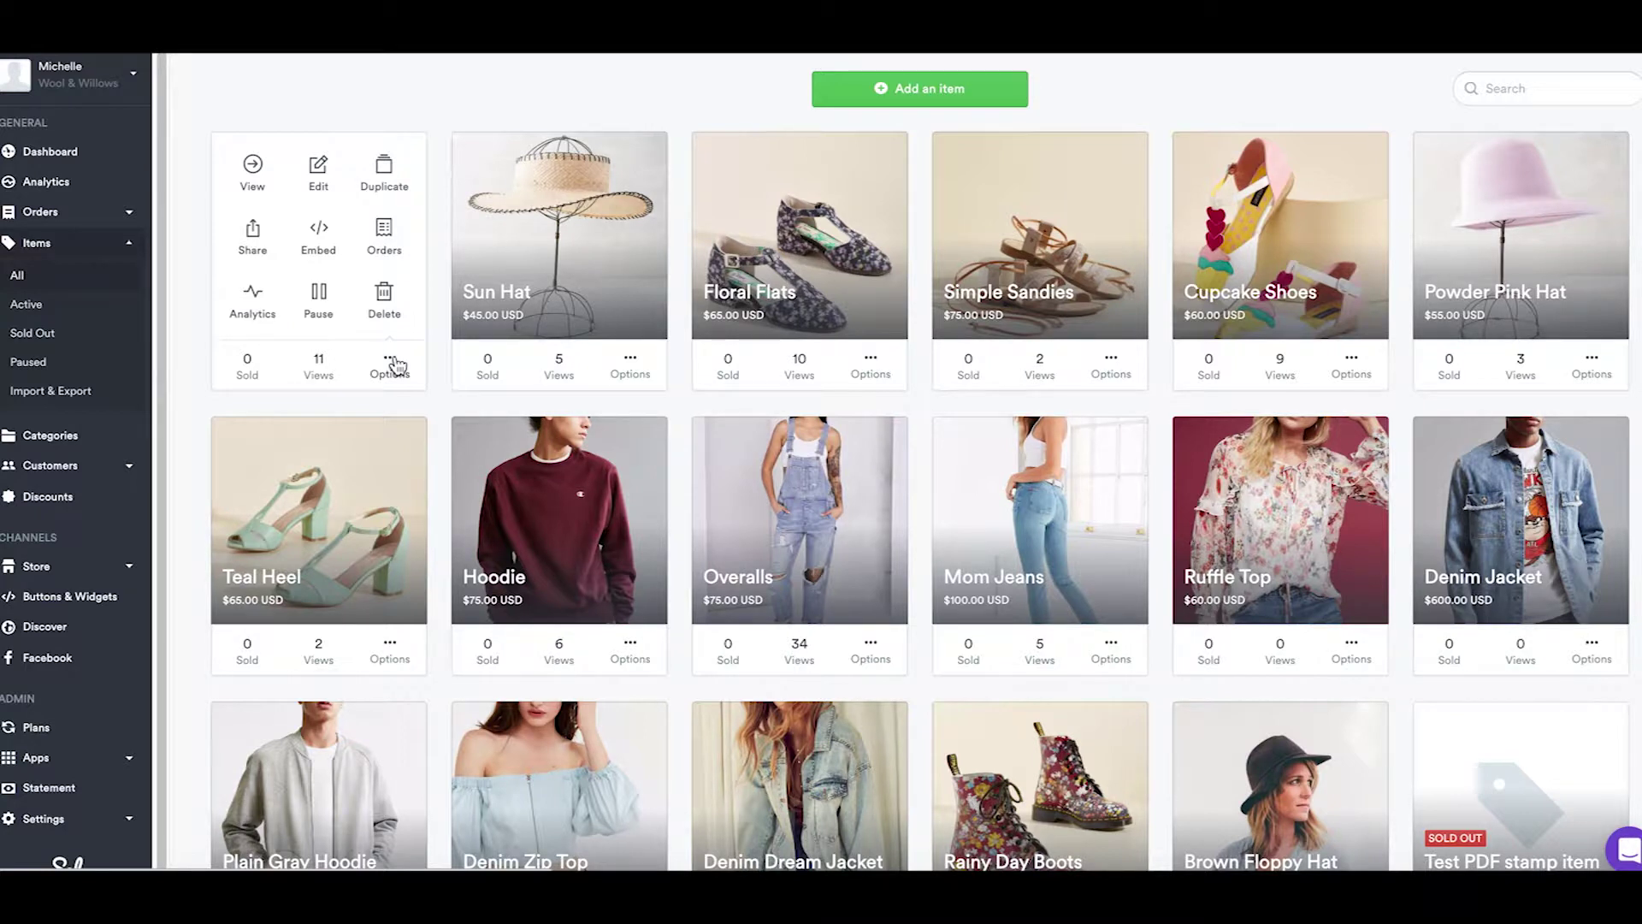
pyautogui.click(254, 240)
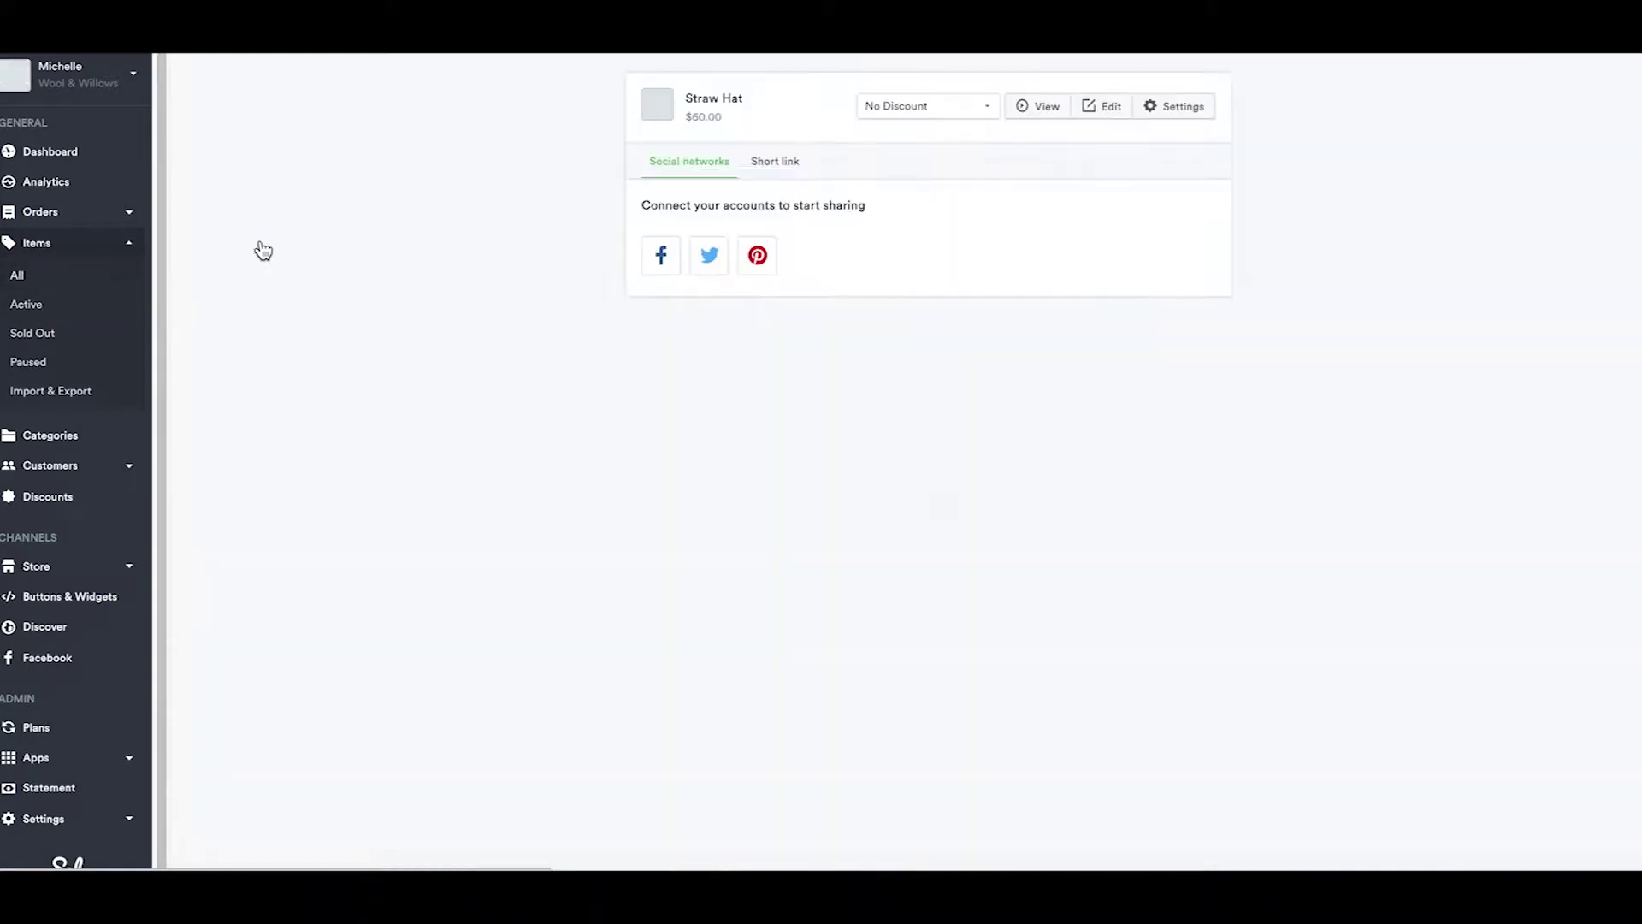
pyautogui.click(772, 170)
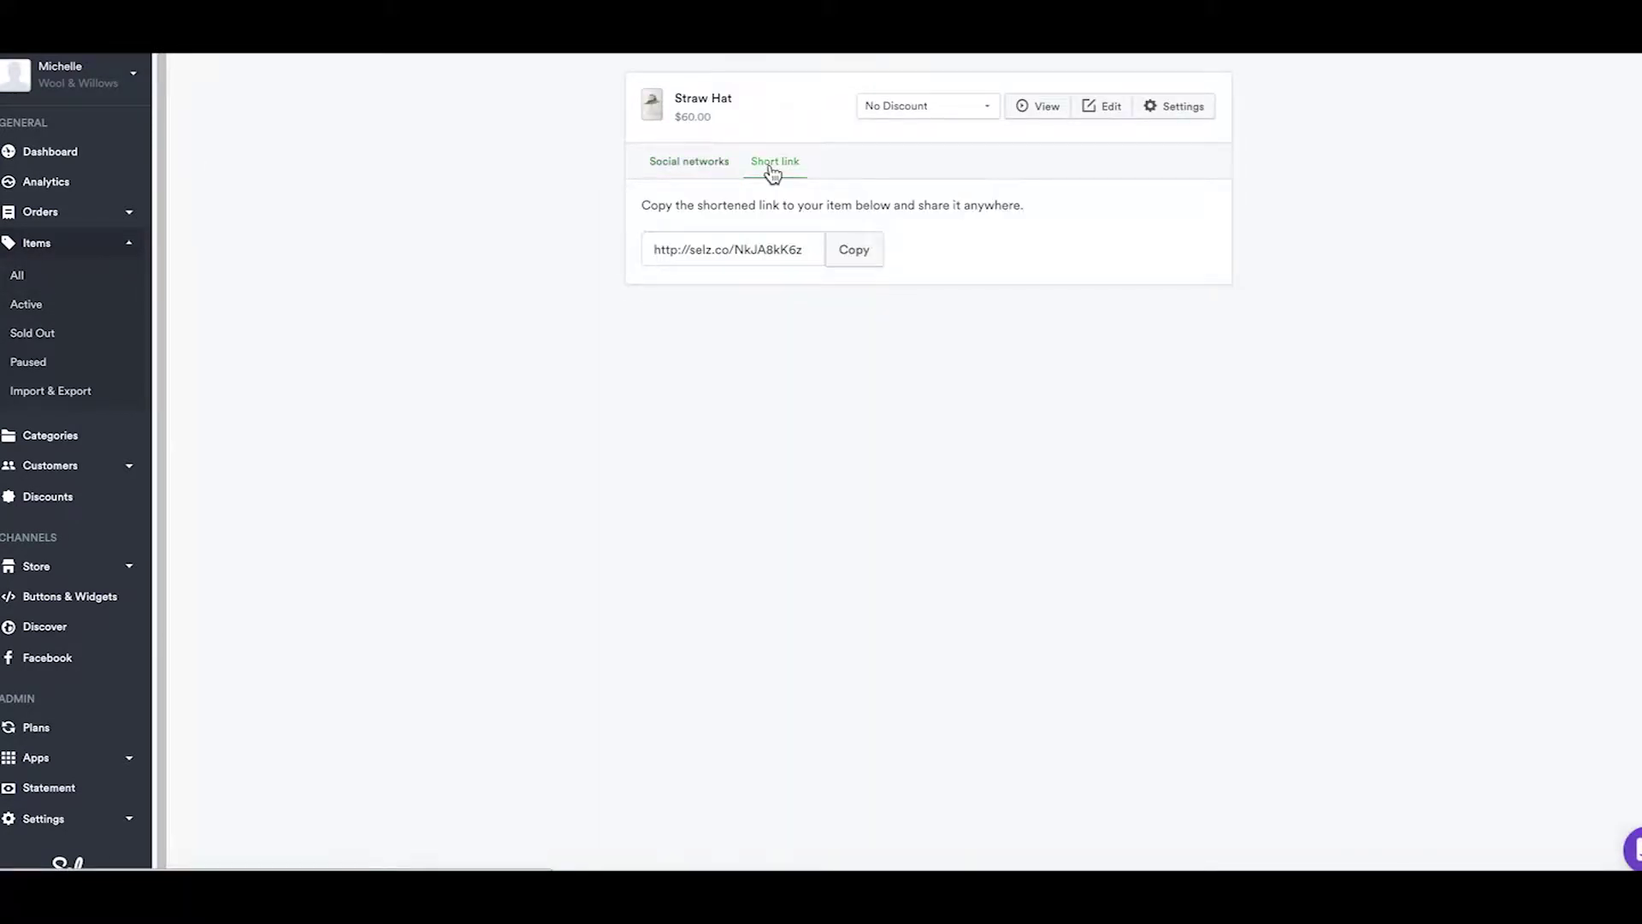
pyautogui.click(845, 251)
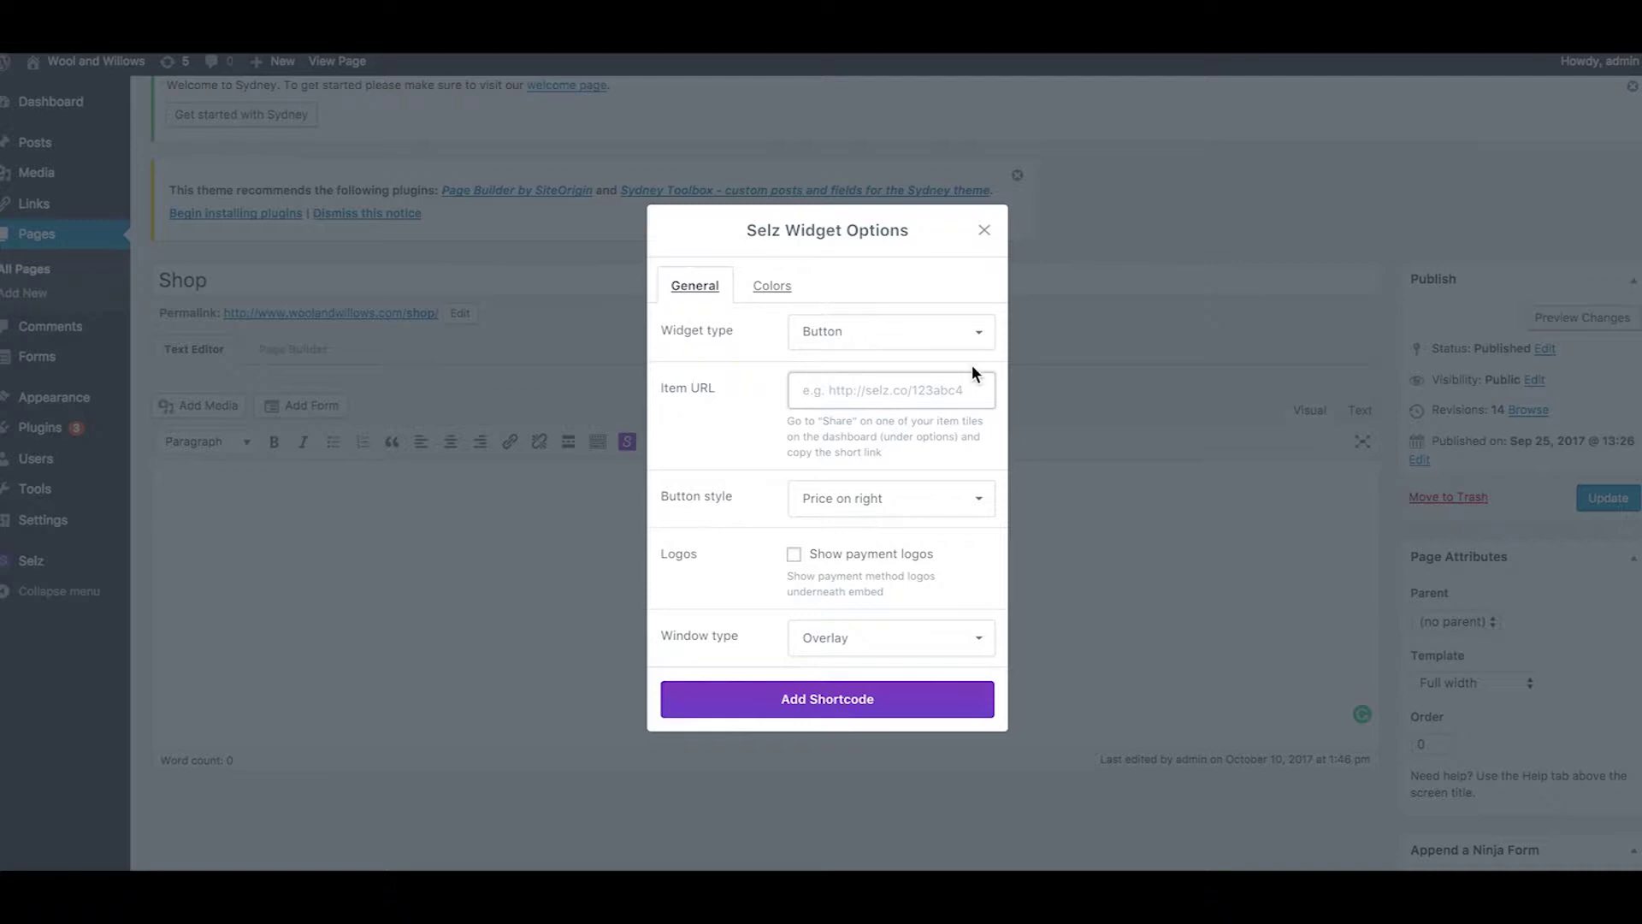
# - Paste the Straw Hat short link as Item URL, type Widget, payment logos off, Overlay checkout window
pyautogui.click(935, 391)
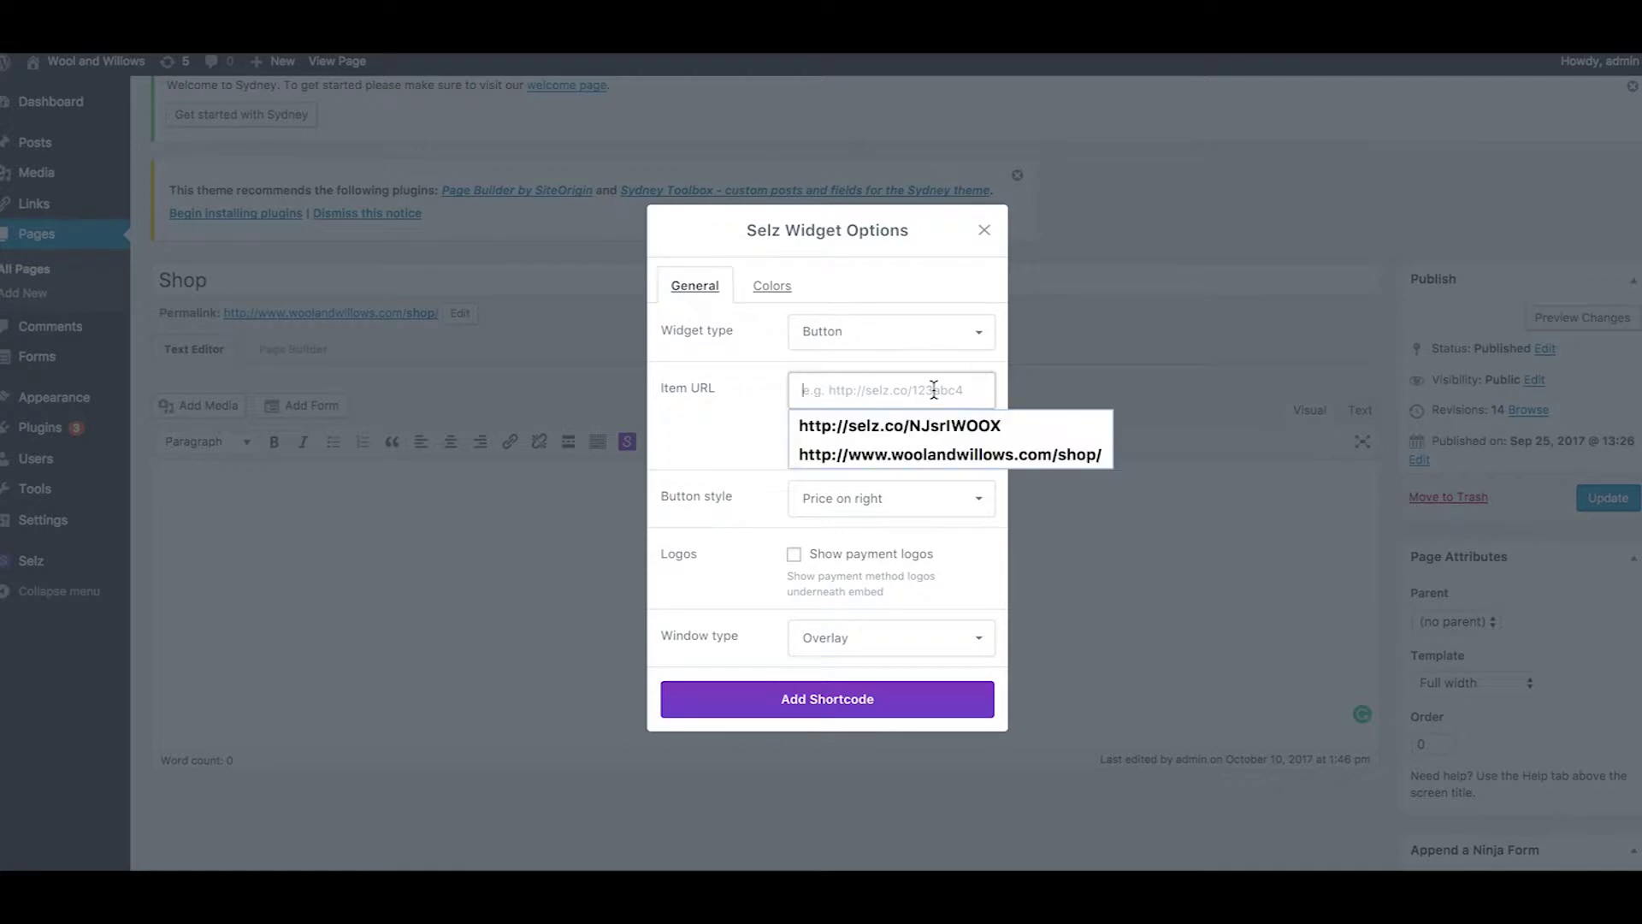
pyautogui.hotkey('ctrl', 'v')
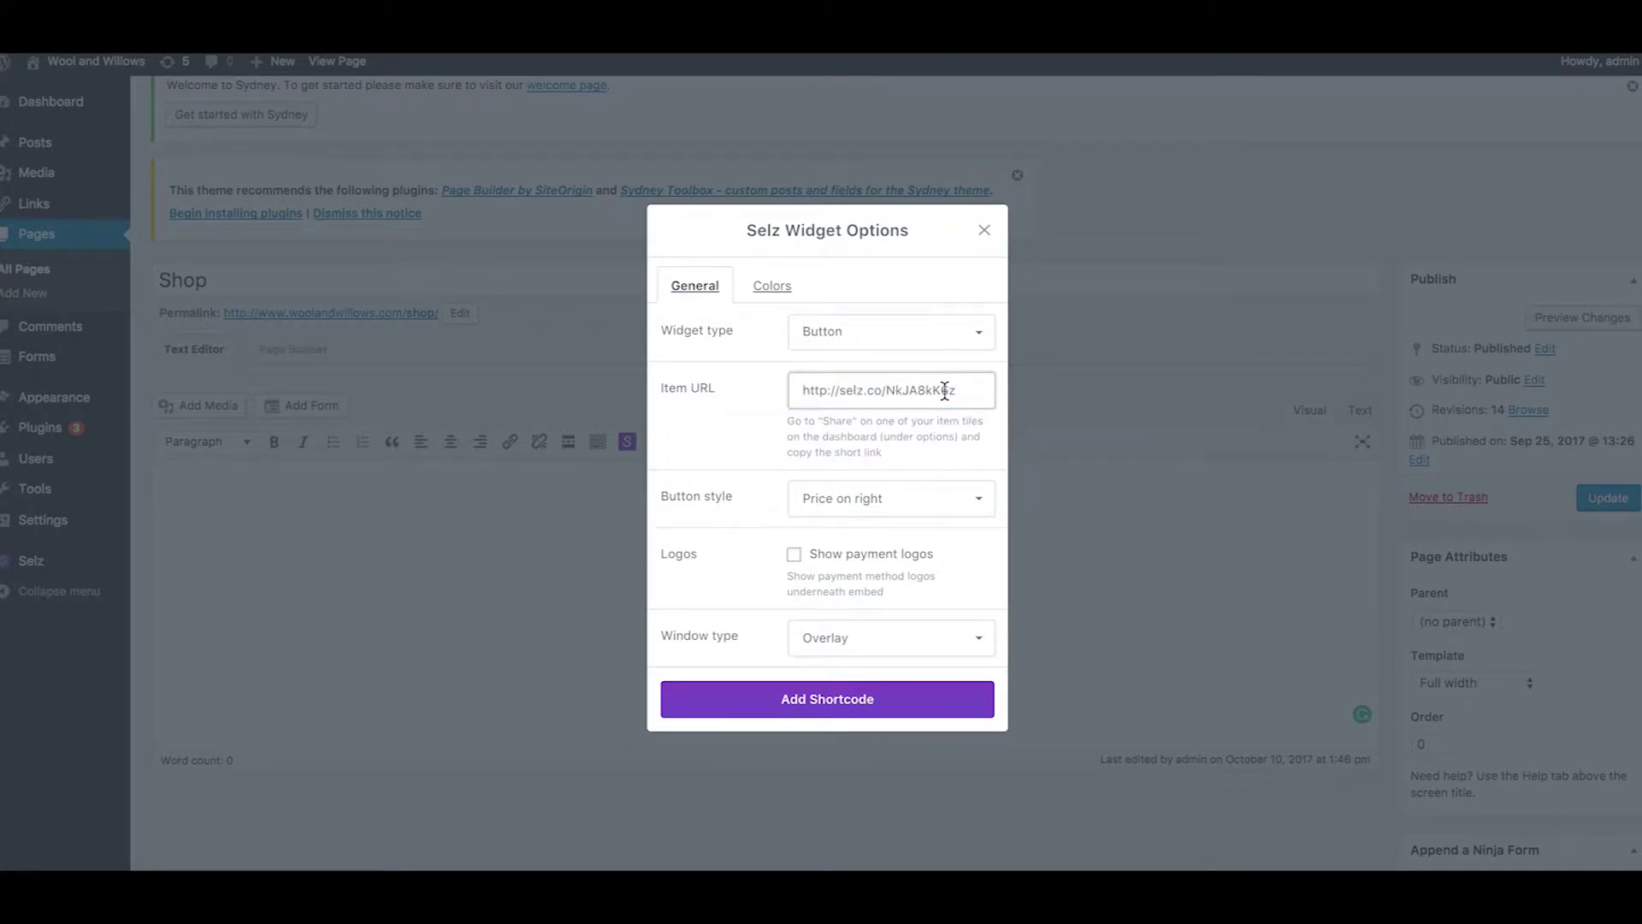
pyautogui.click(981, 339)
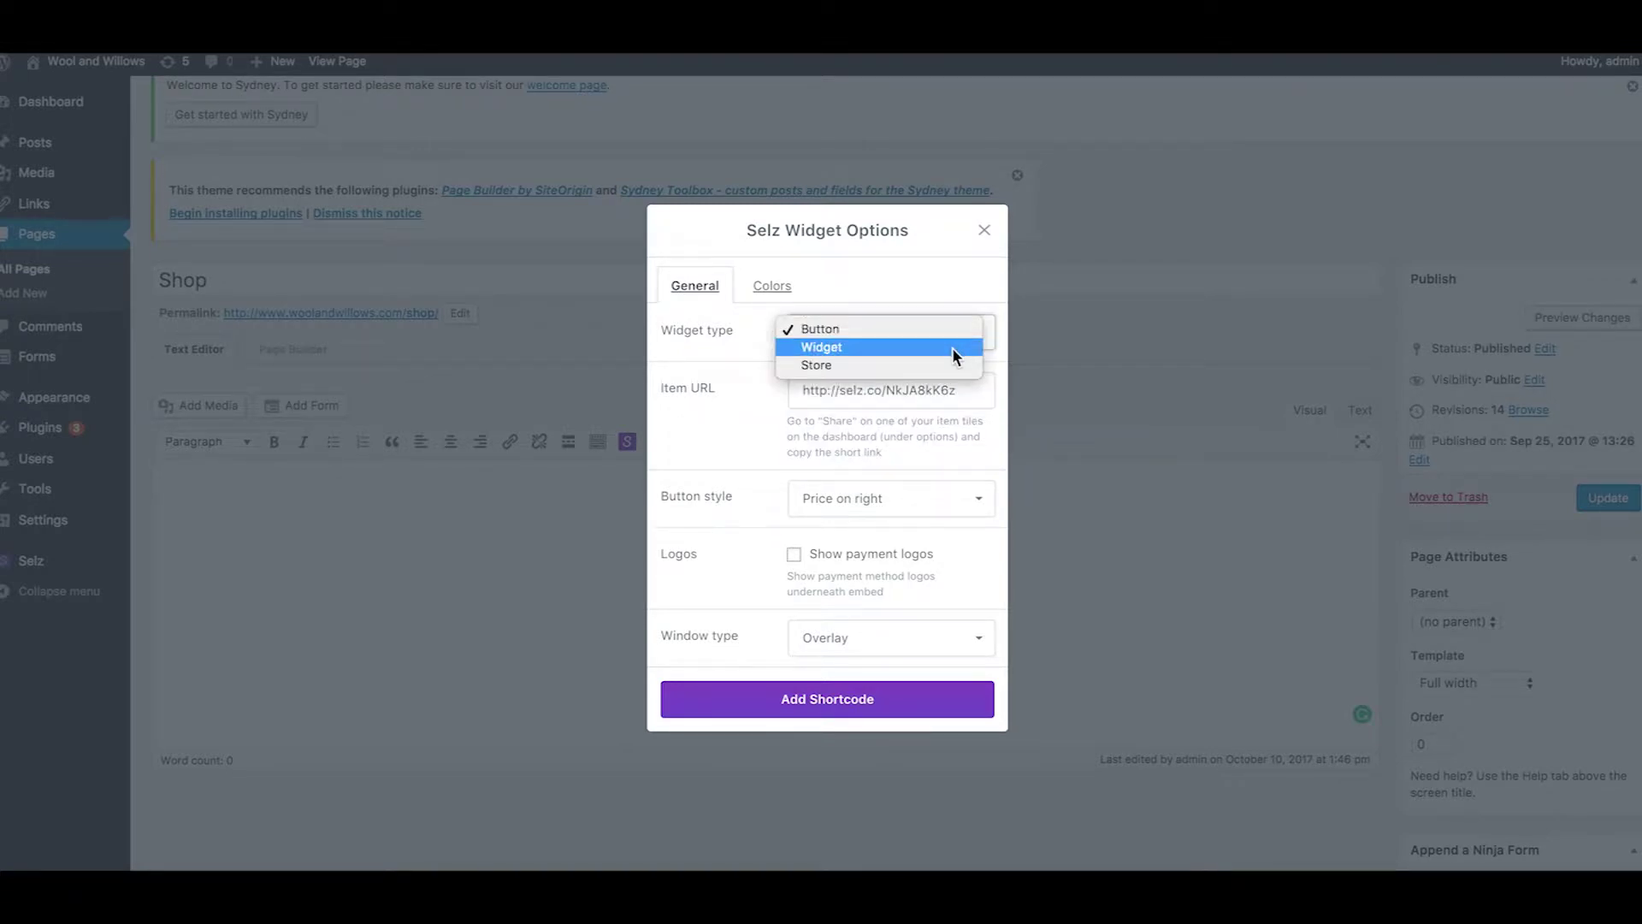
pyautogui.click(952, 348)
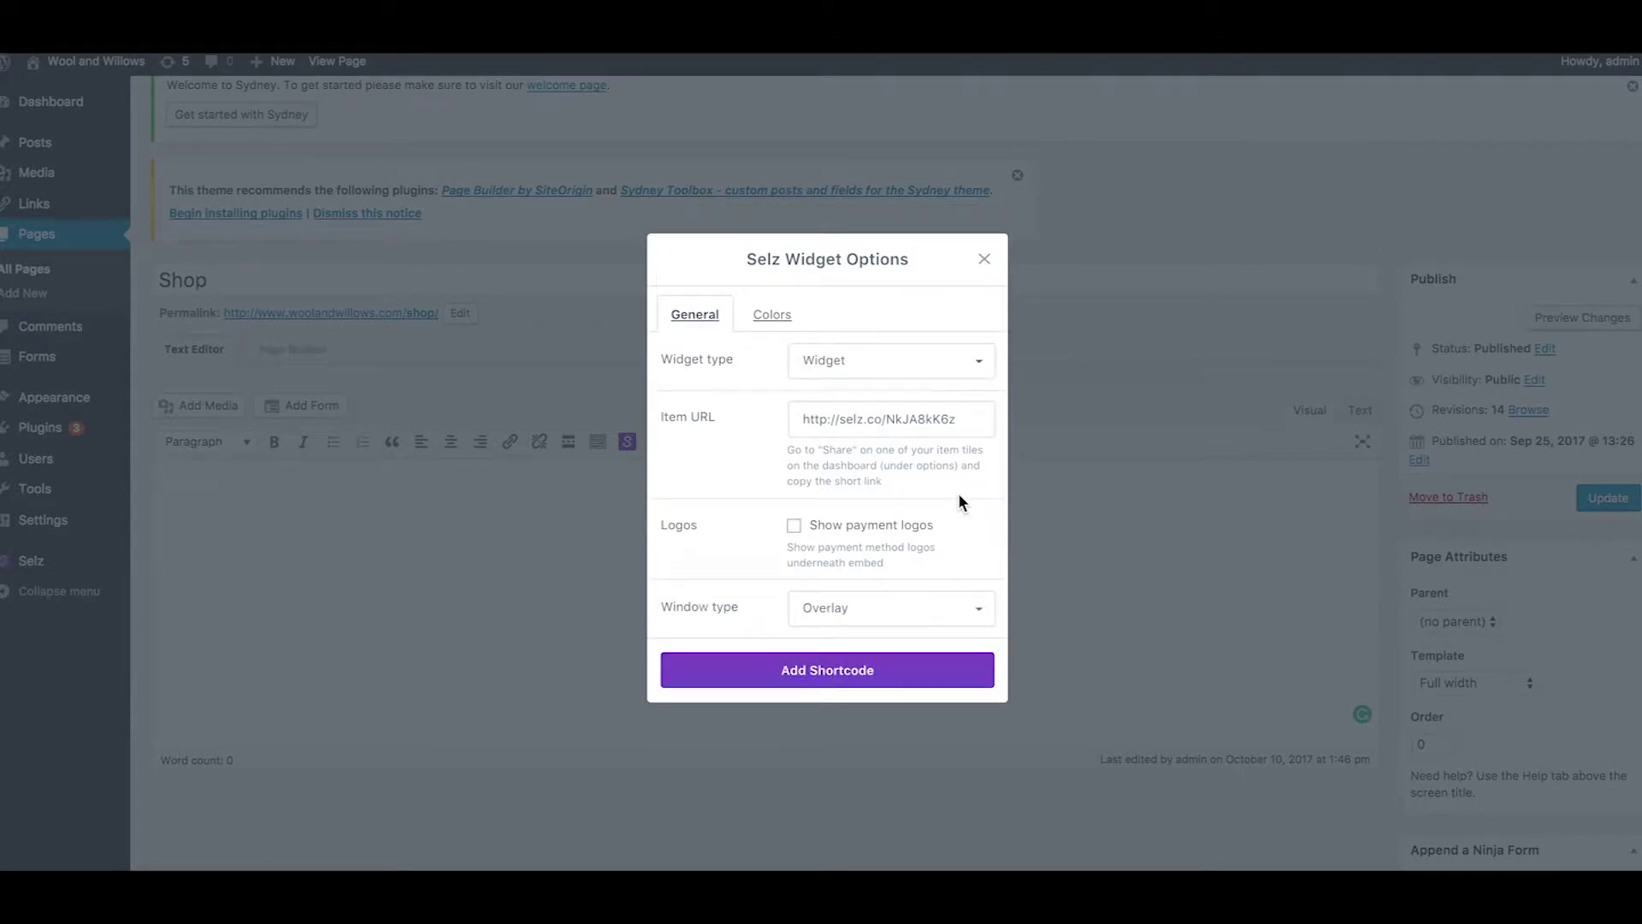
pyautogui.scroll(-1, 932, 501)
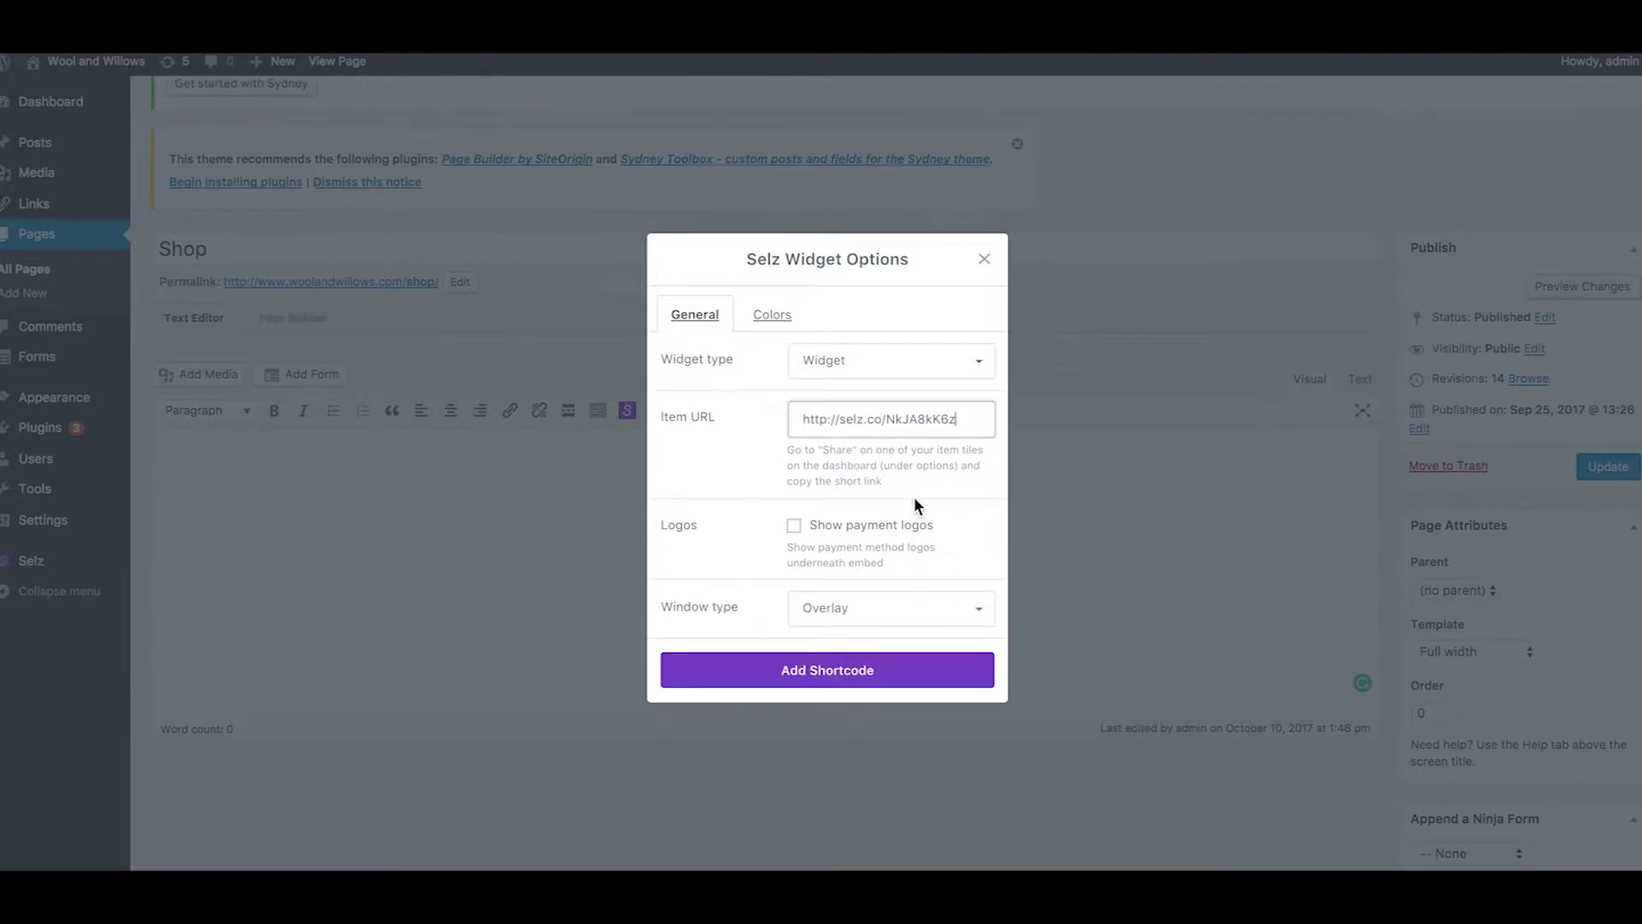
pyautogui.click(794, 529)
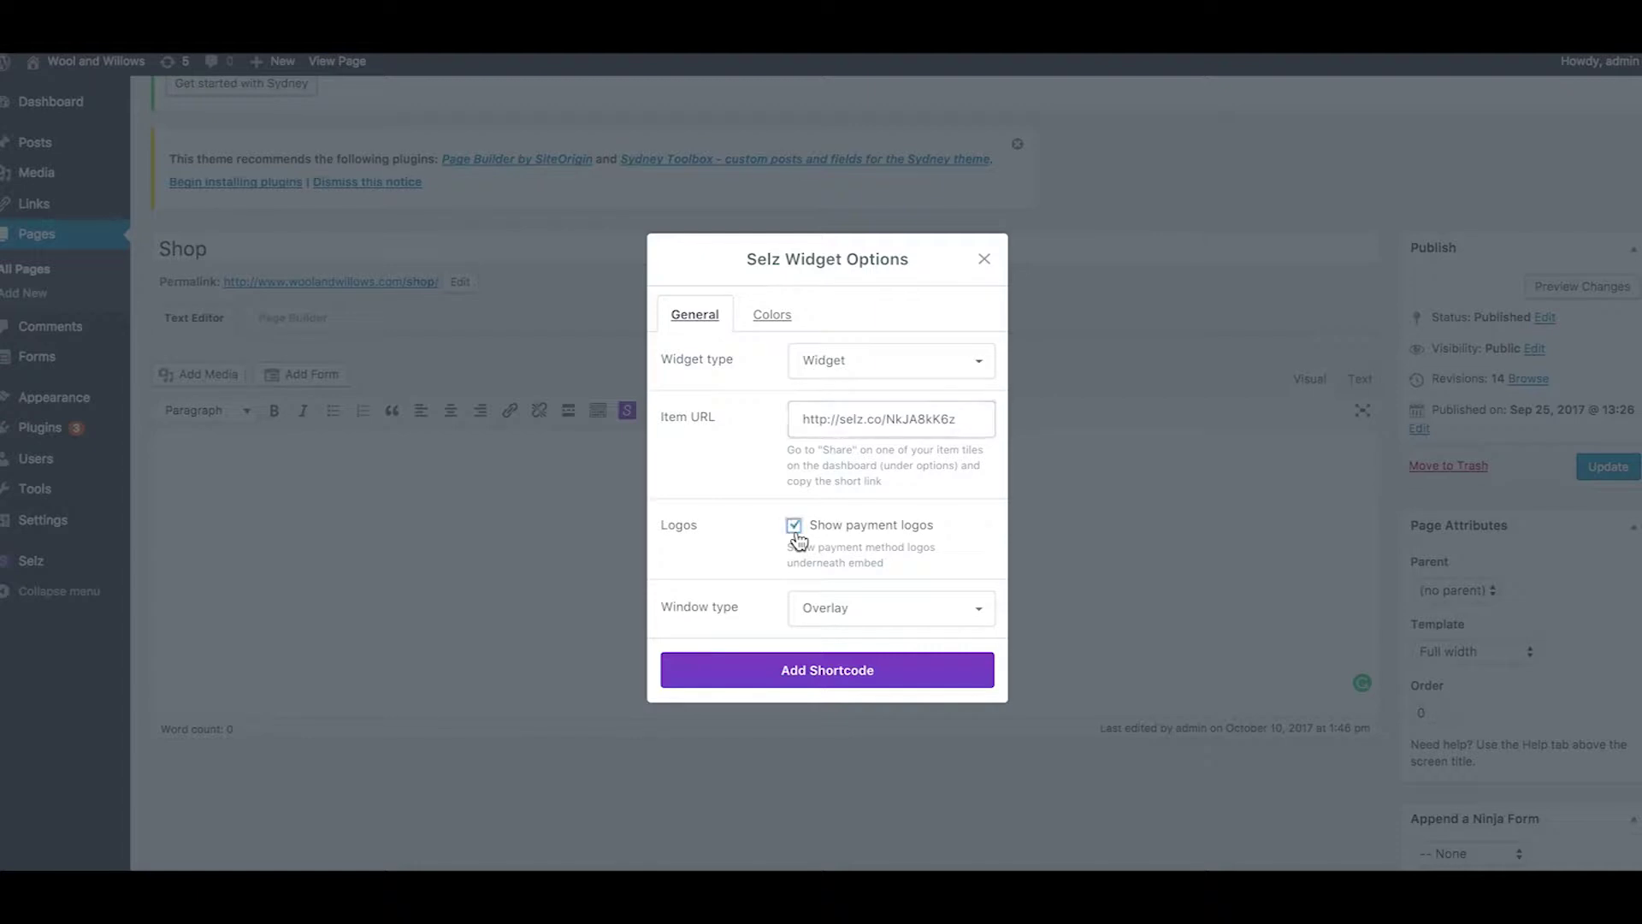
pyautogui.click(980, 609)
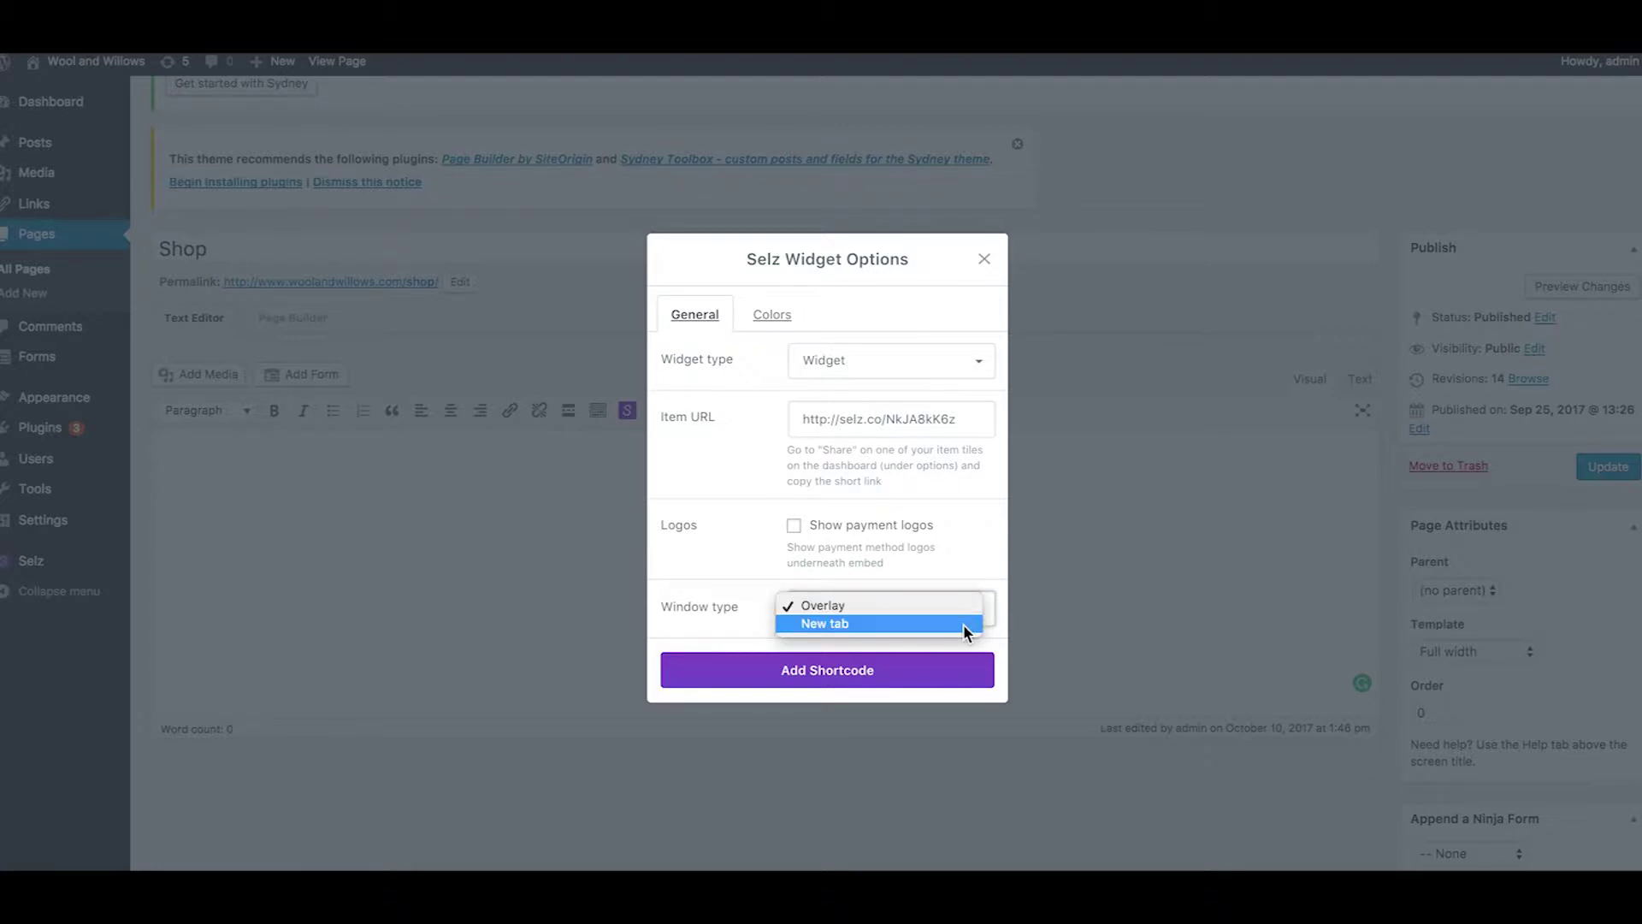
pyautogui.click(970, 567)
# - Set the widget's button background to teal #43c1ae and insert the Selz shortcode
pyautogui.click(775, 314)
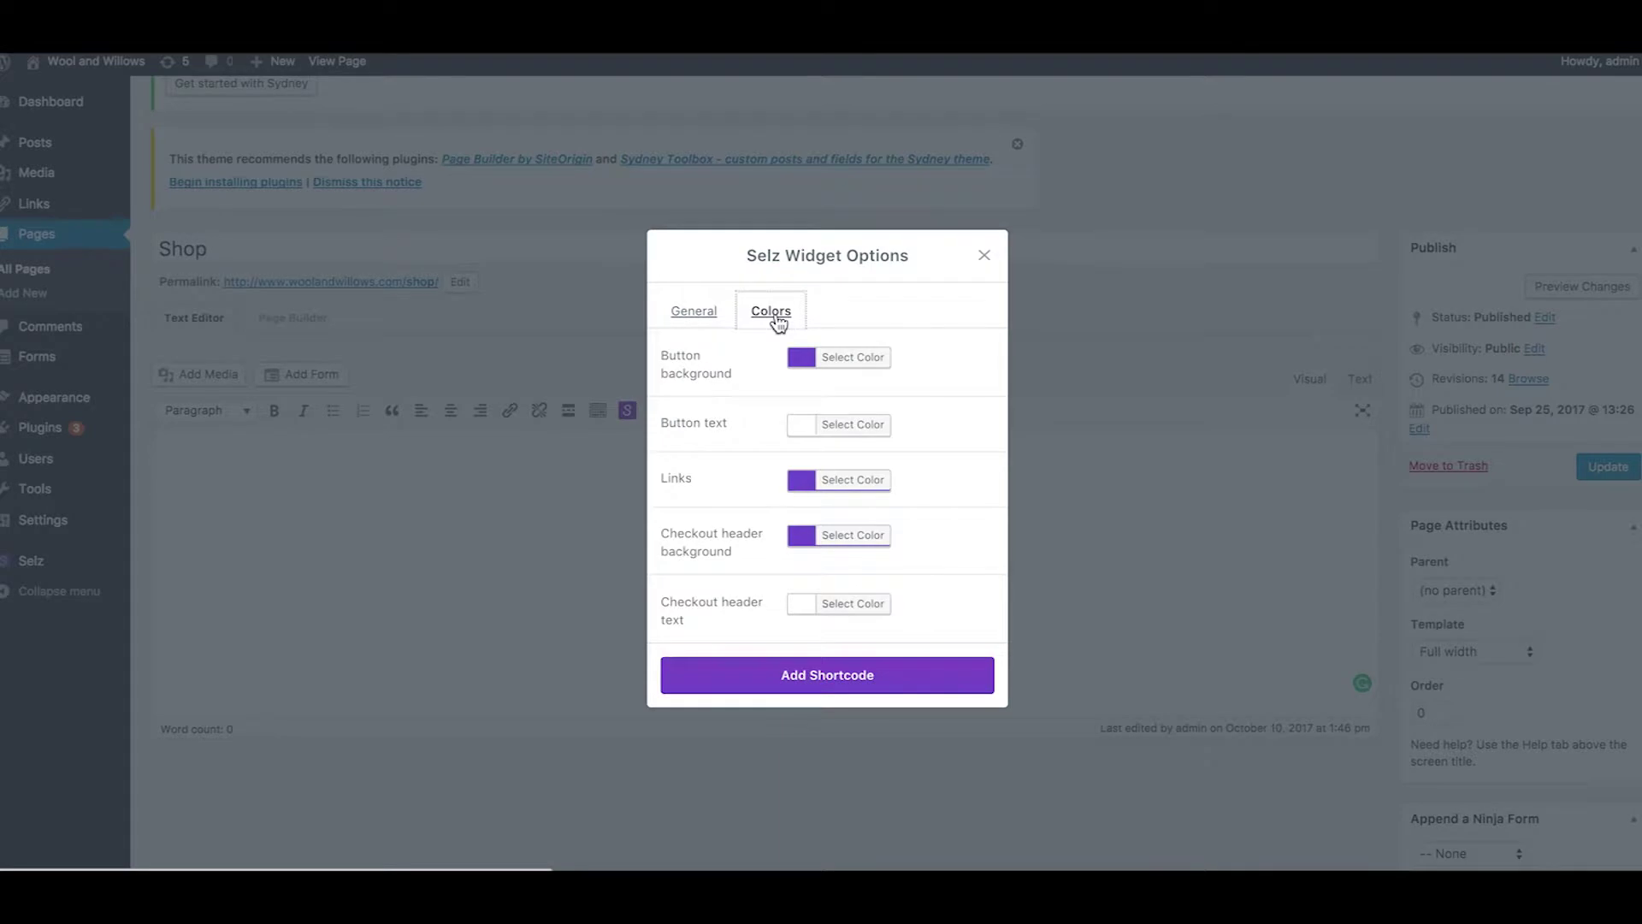
pyautogui.click(867, 359)
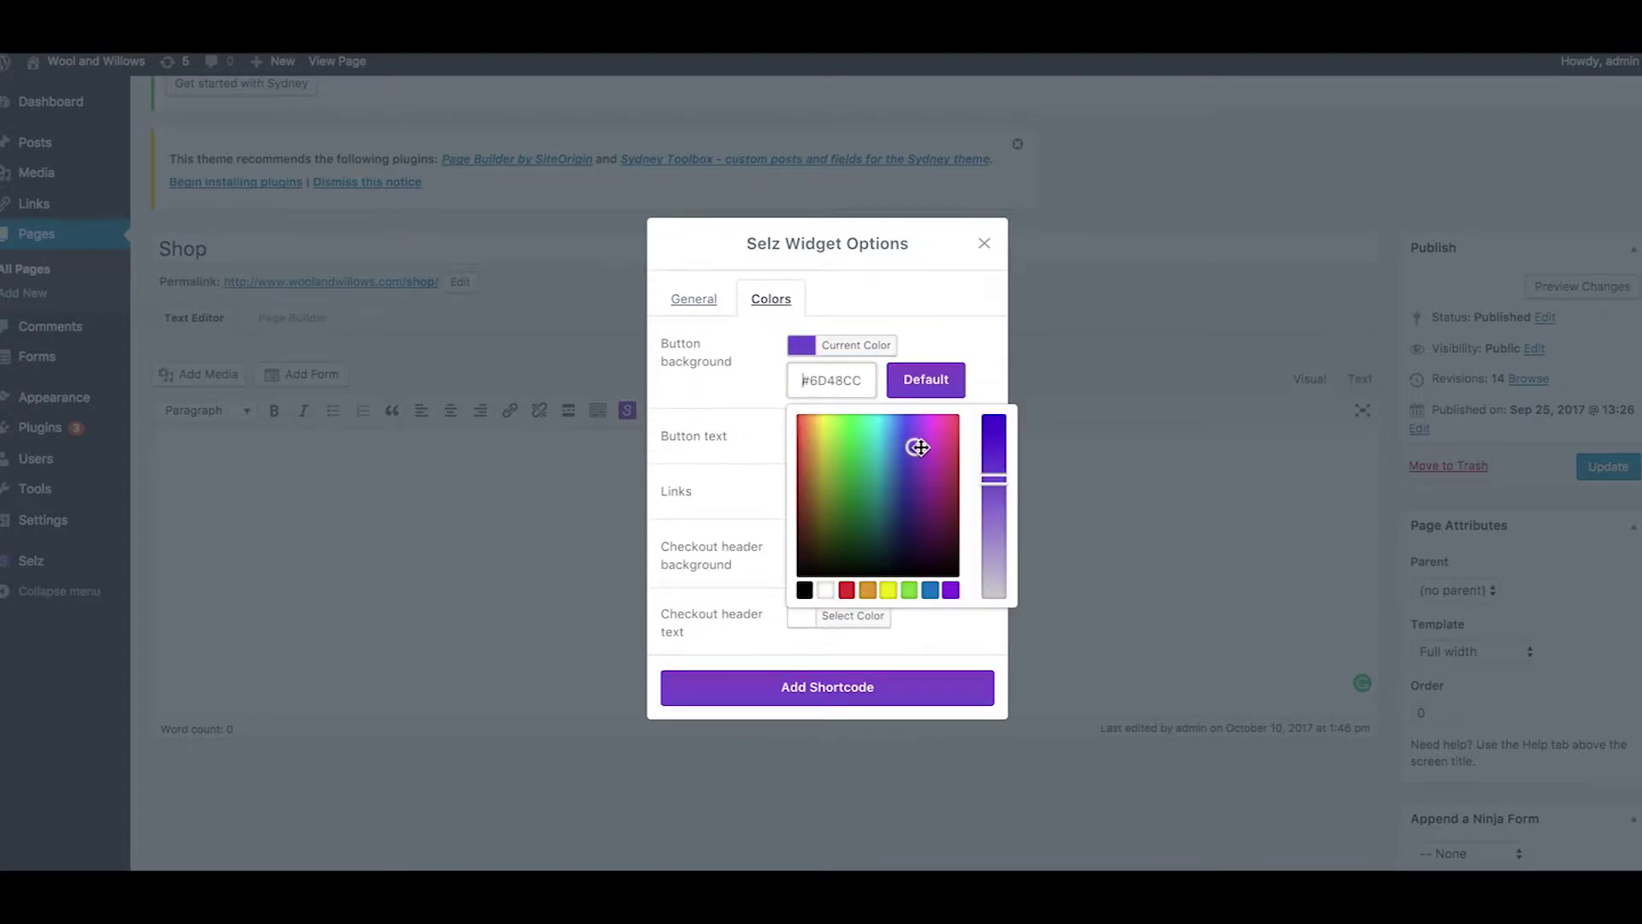
pyautogui.moveTo(919, 448)
pyautogui.mouseDown()
pyautogui.moveTo(858, 455)
pyautogui.moveTo(875, 454)
pyautogui.mouseUp()
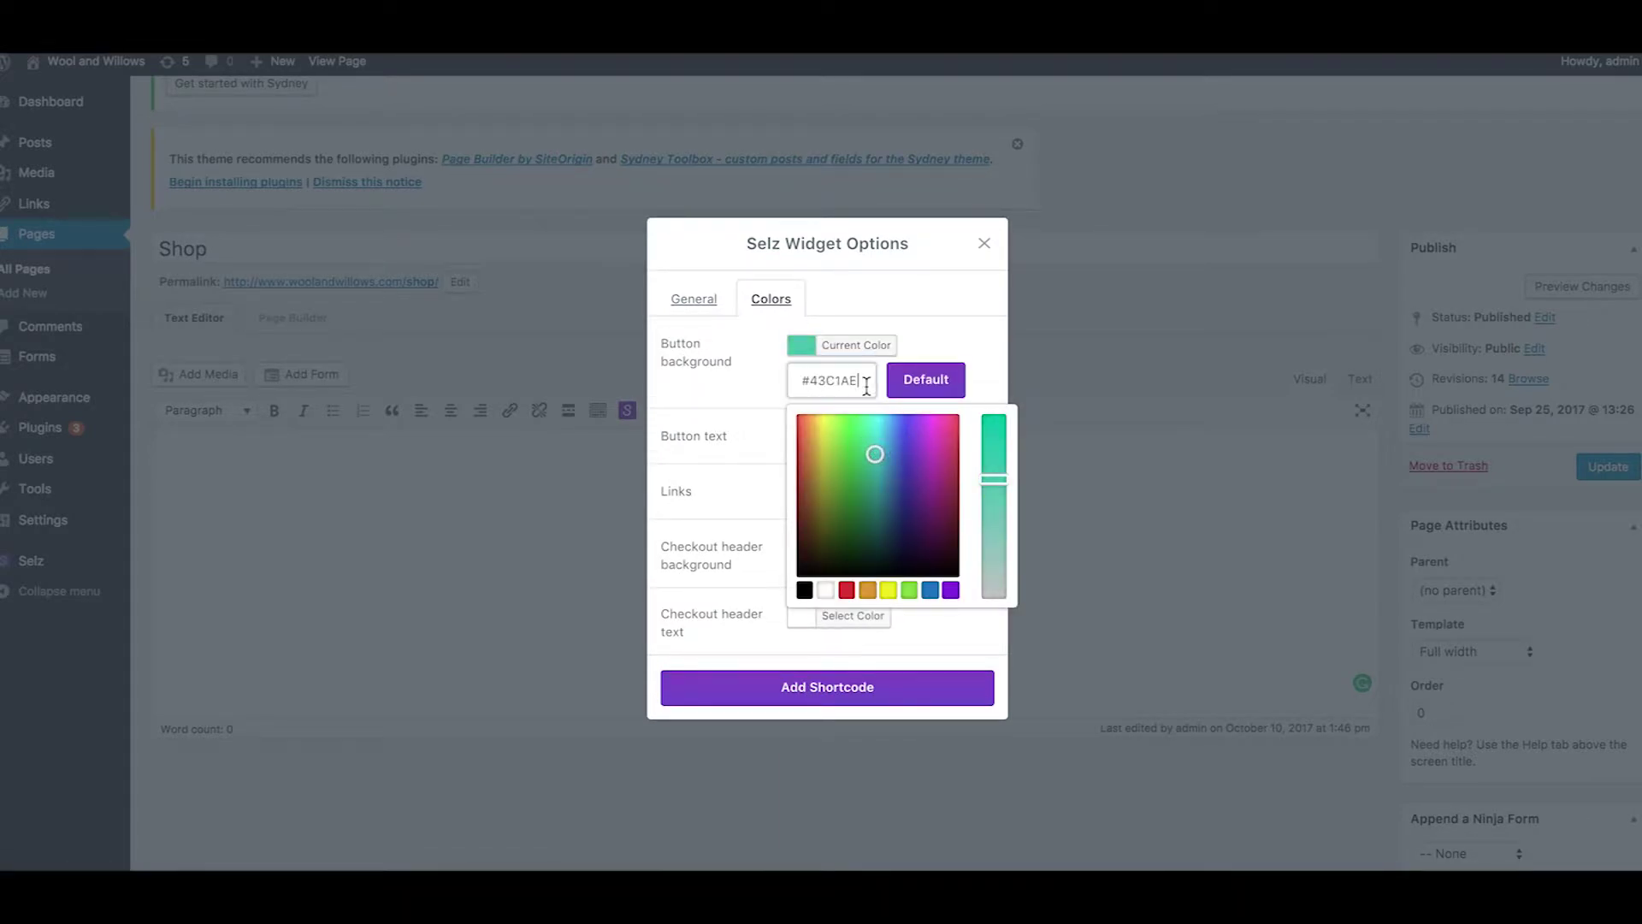
pyautogui.press('Return')
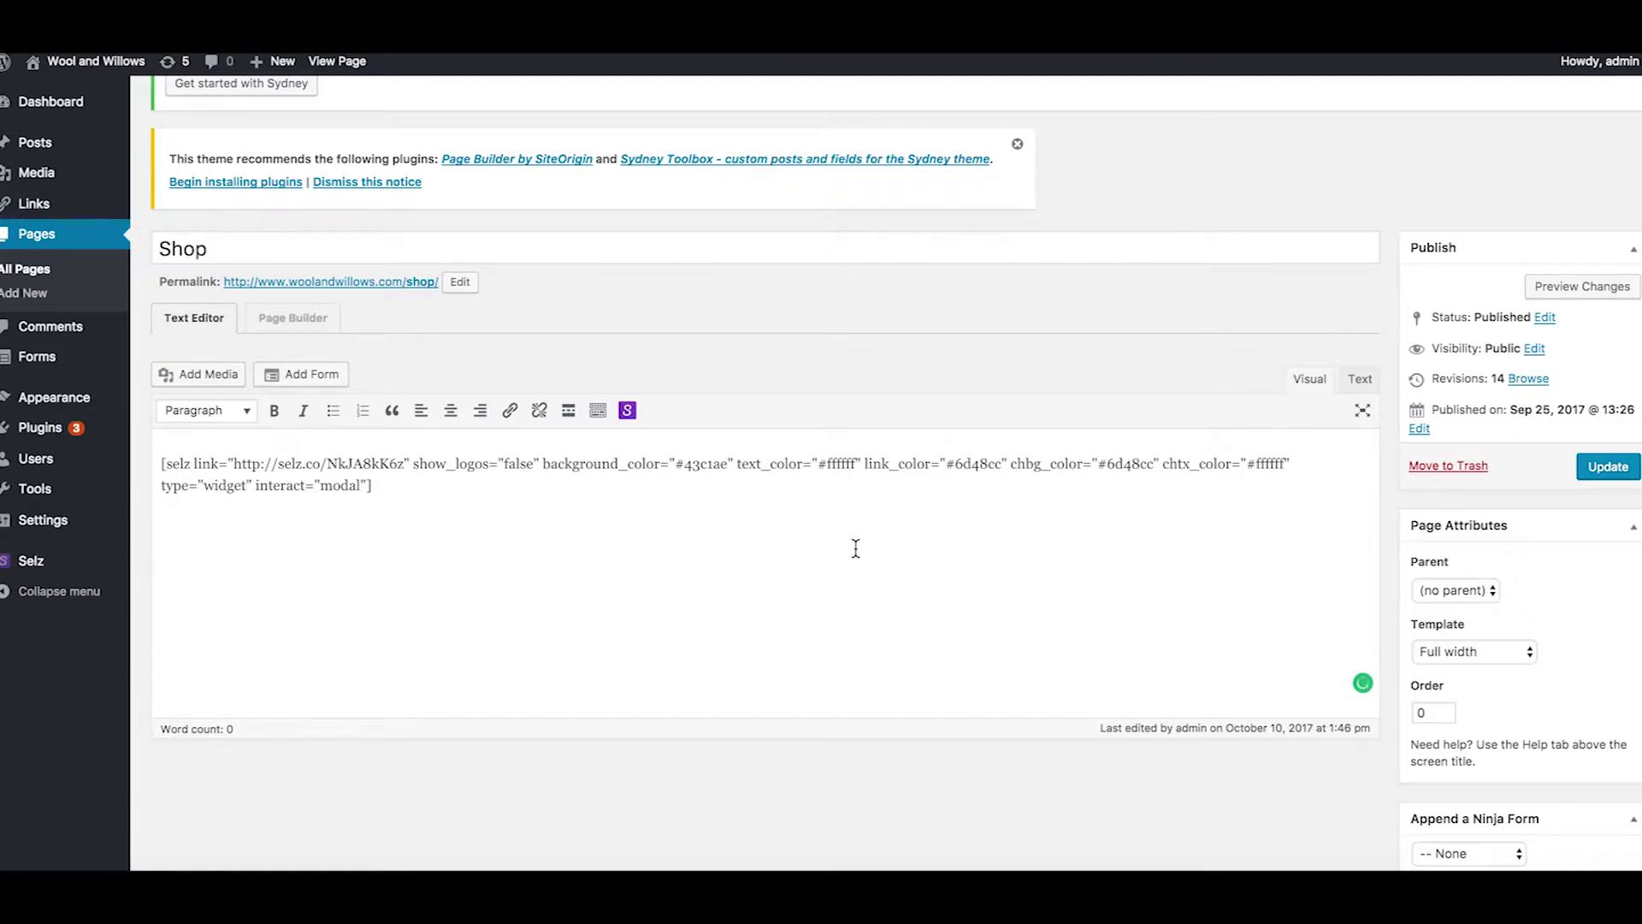
# - Update the Shop page and open its live view
pyautogui.click(1626, 473)
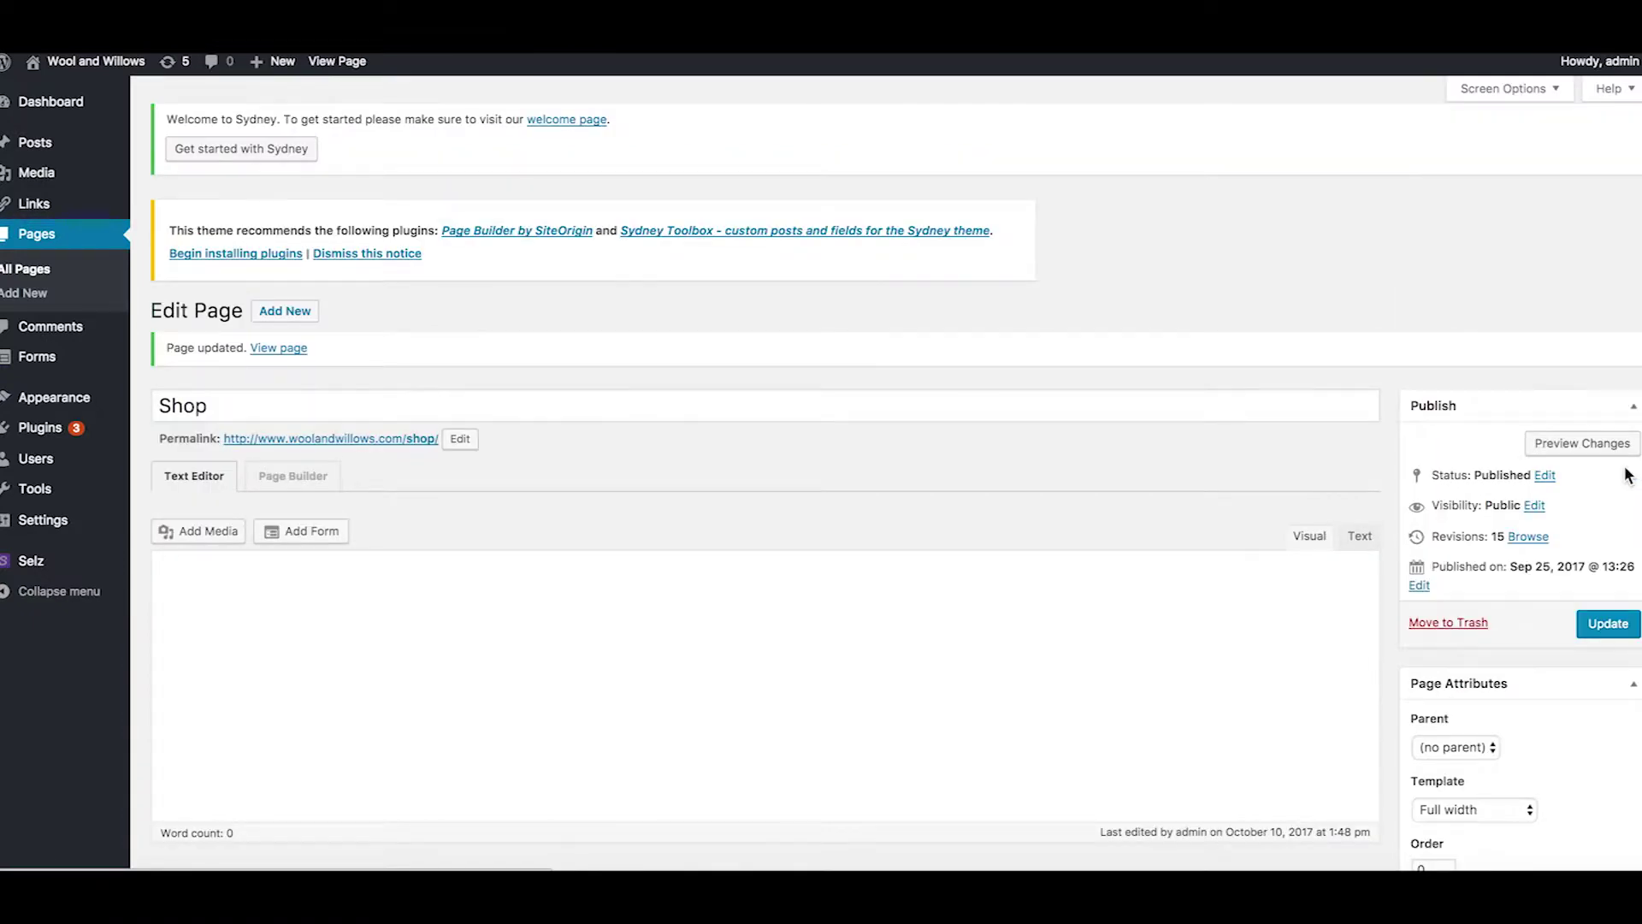
pyautogui.scroll(-2, 1368, 670)
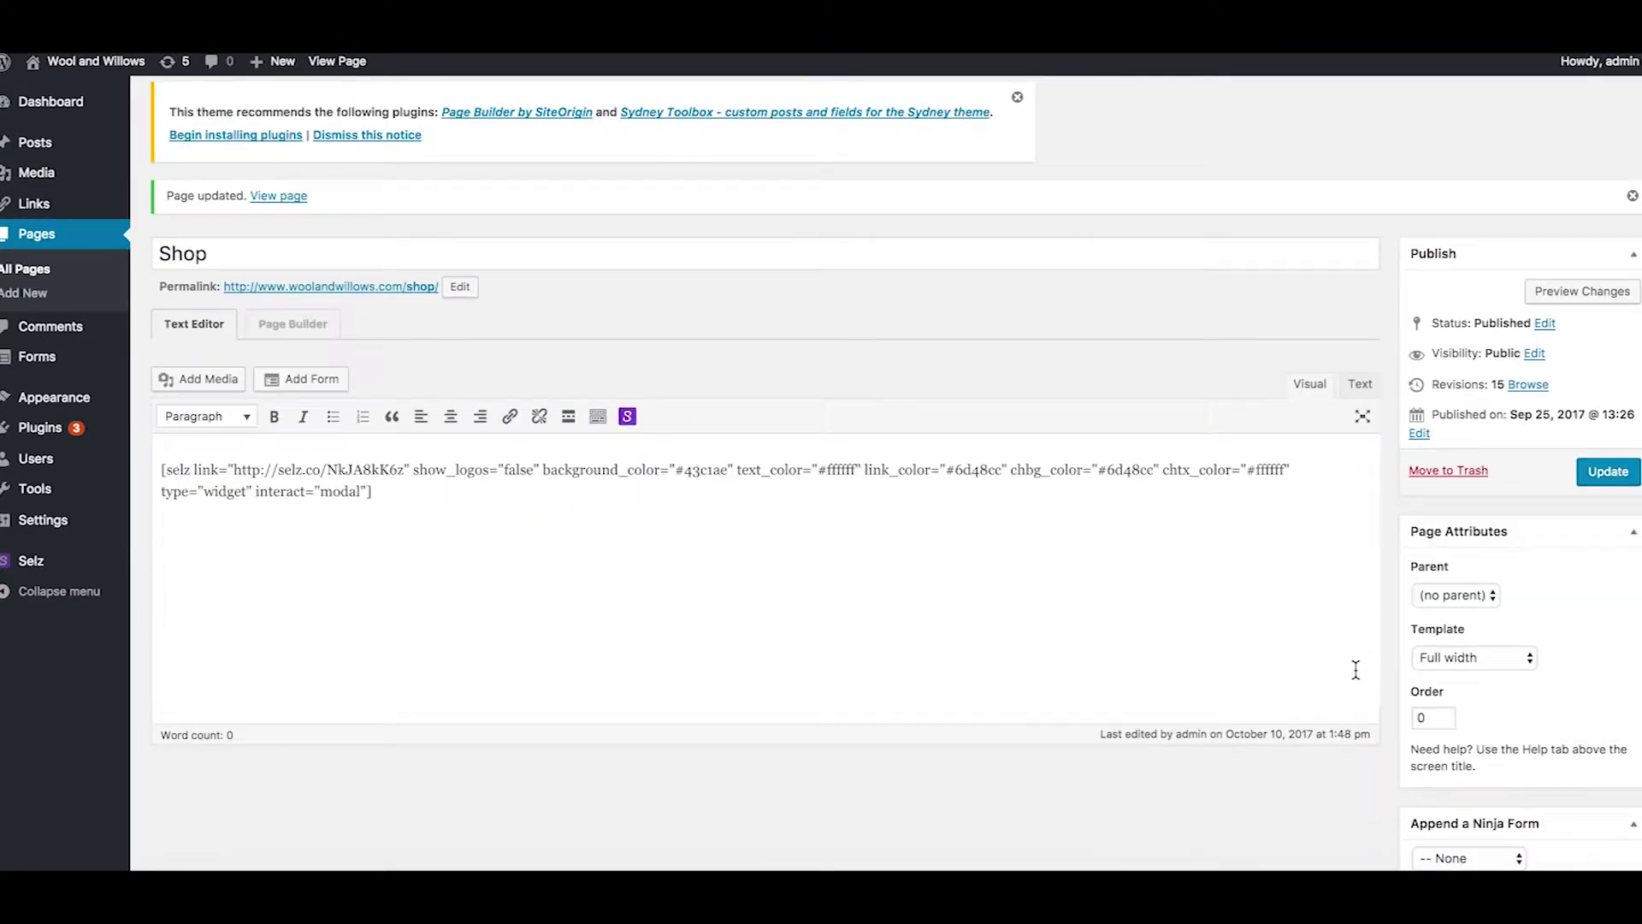
pyautogui.click(318, 287)
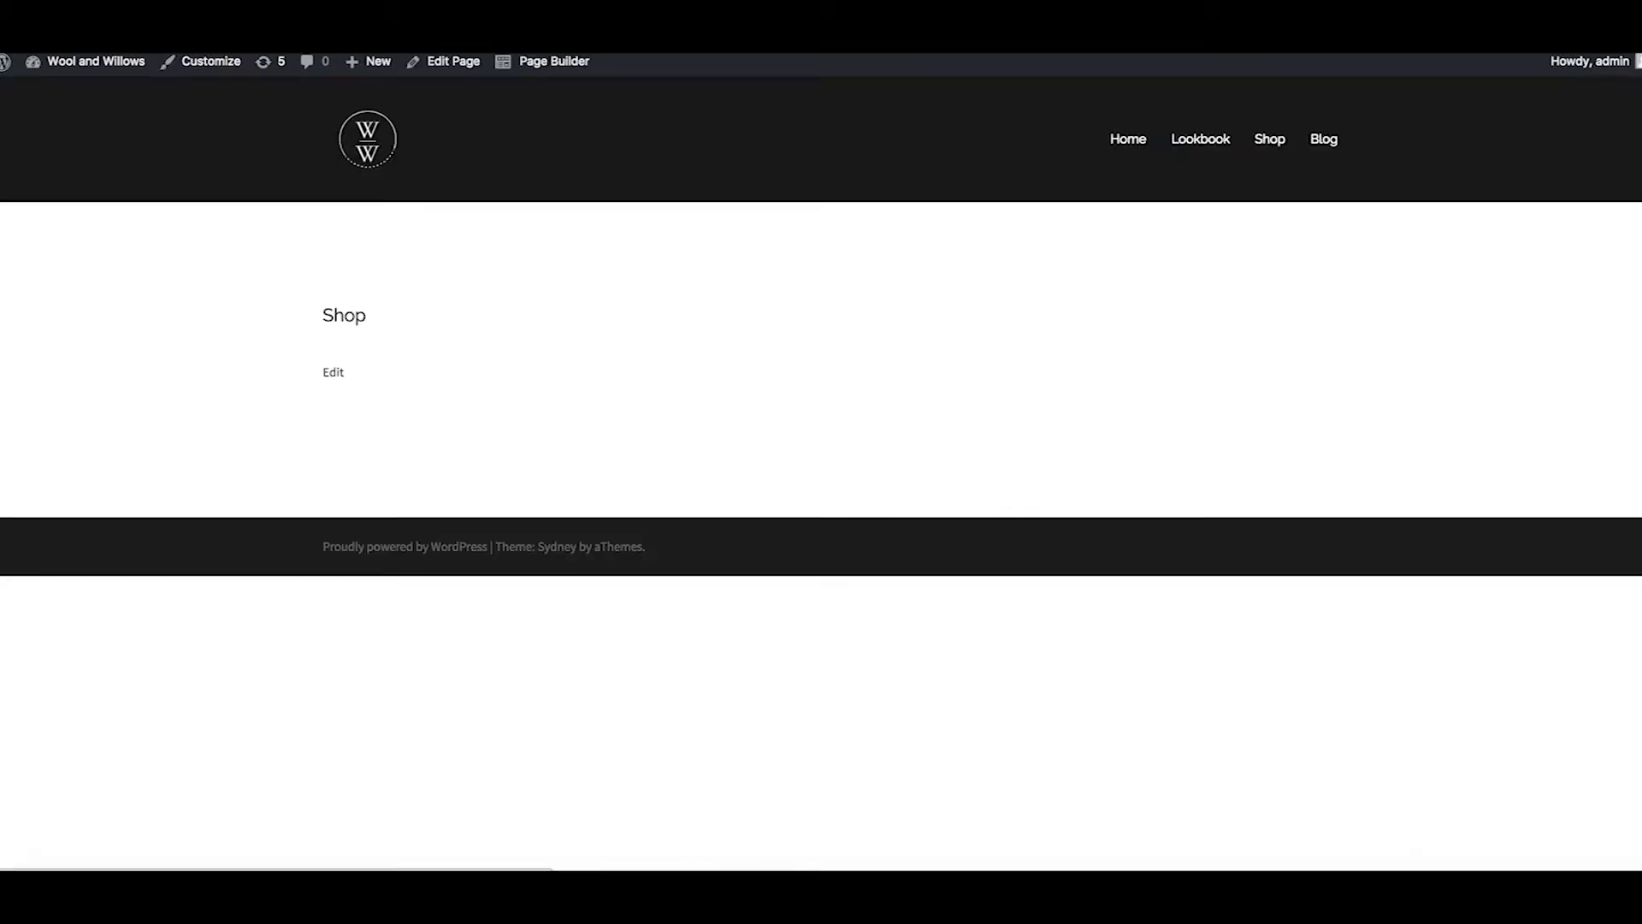
# - Scroll to the $60.00 Straw Hat widget, try its Buy it now overlay, then close it
pyautogui.scroll(-1, 1259, 413)
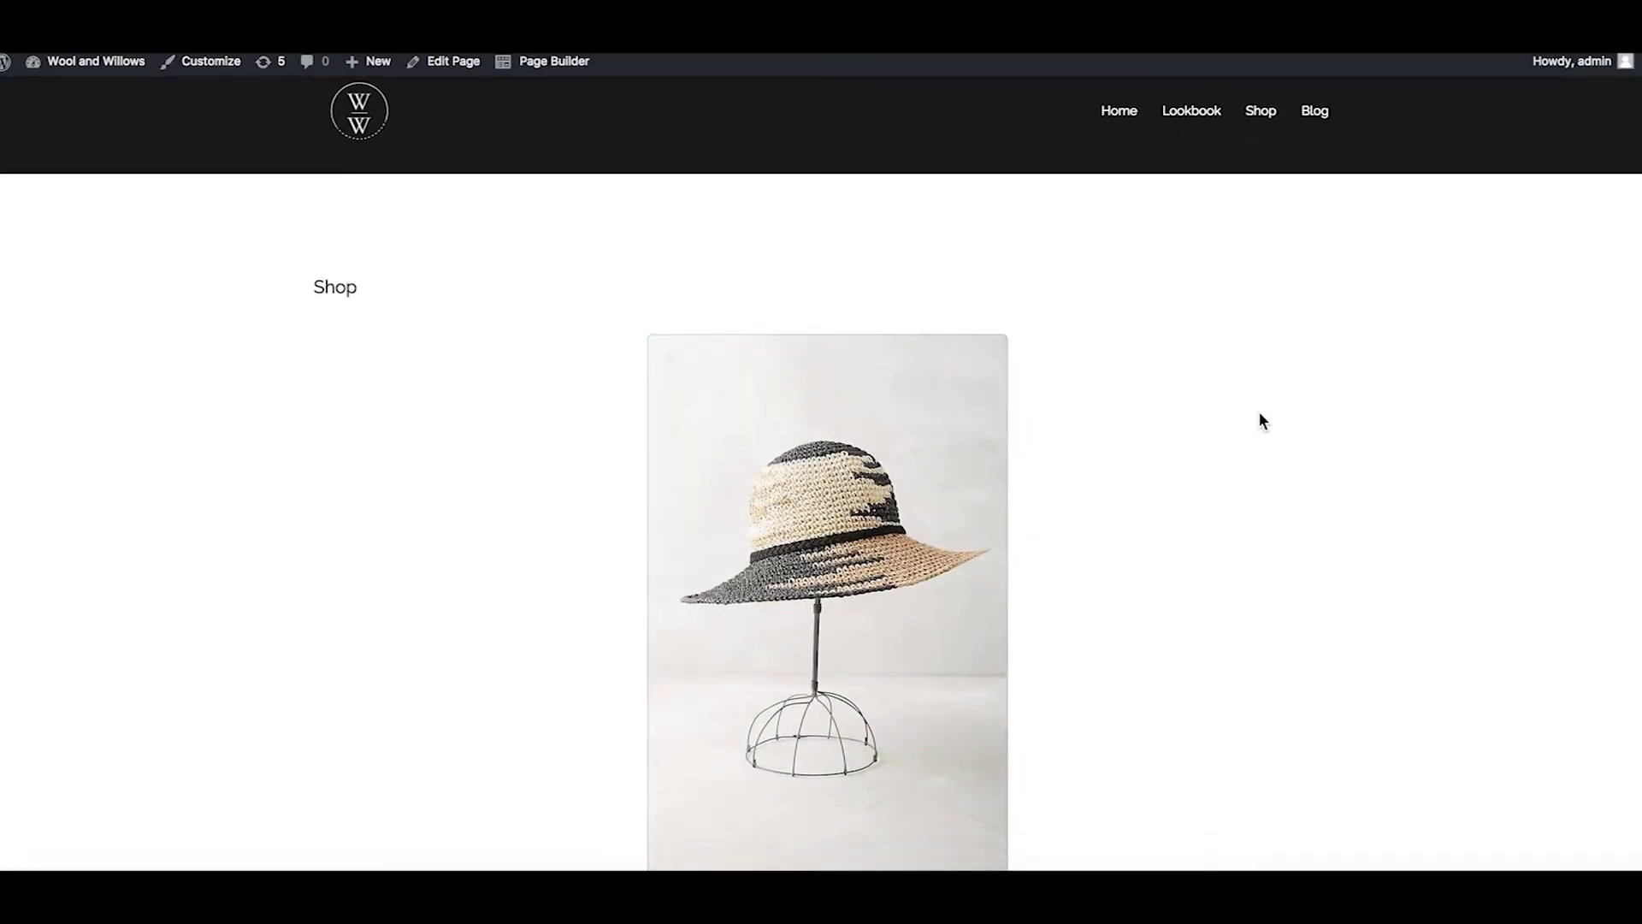
pyautogui.scroll(-1, 1259, 412)
pyautogui.scroll(-2, 1259, 413)
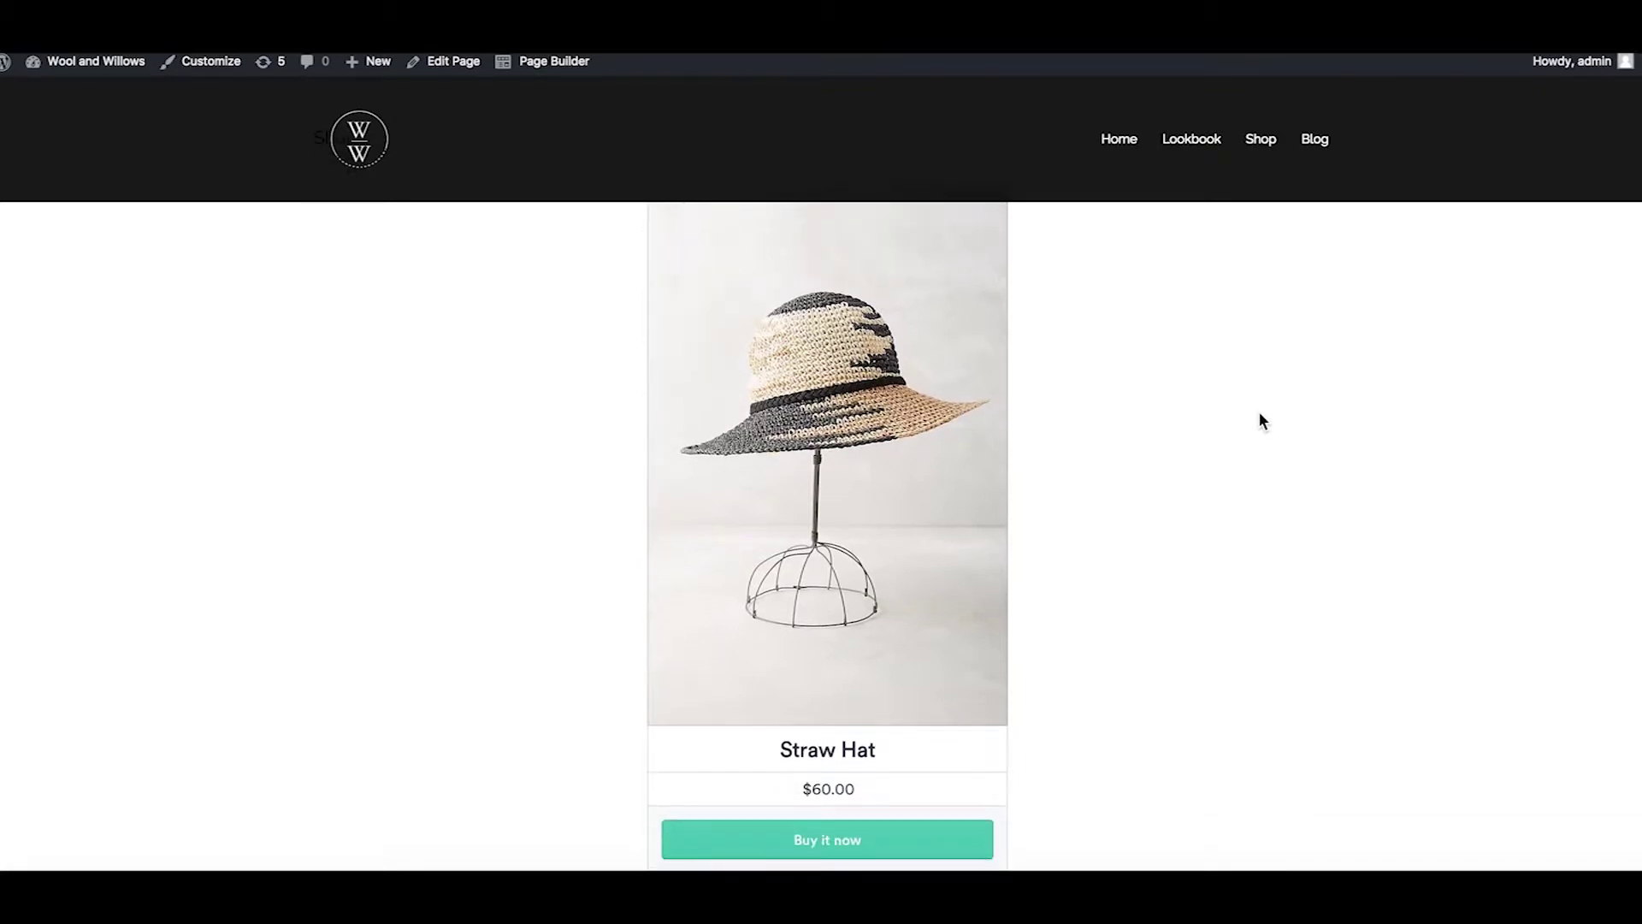
pyautogui.scroll(-1, 1260, 420)
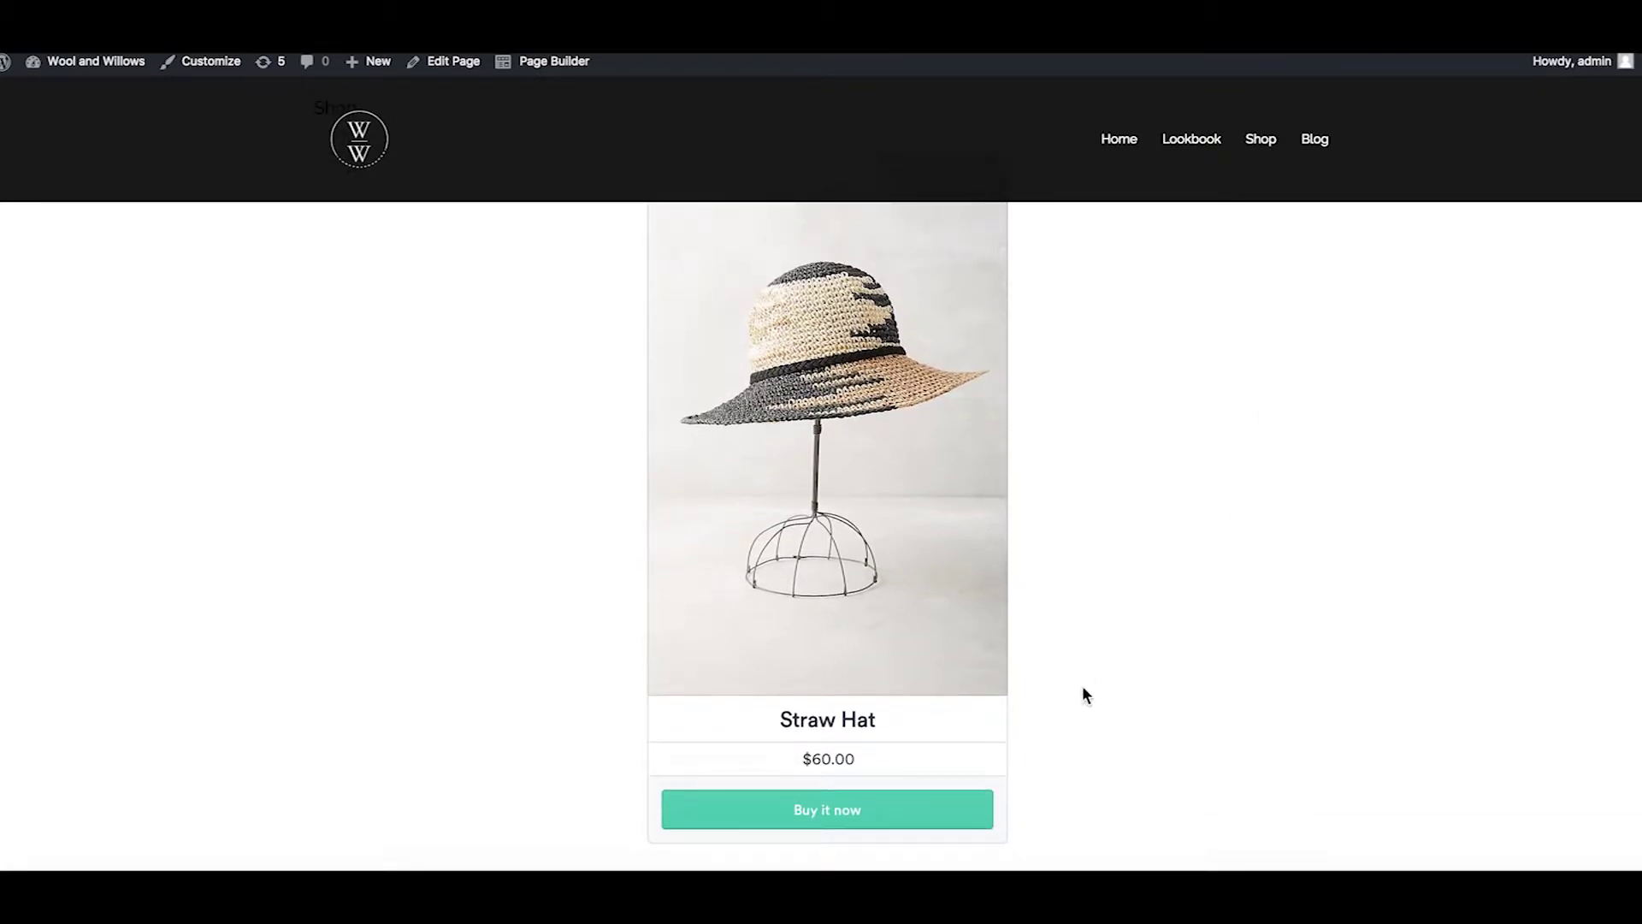
pyautogui.click(905, 809)
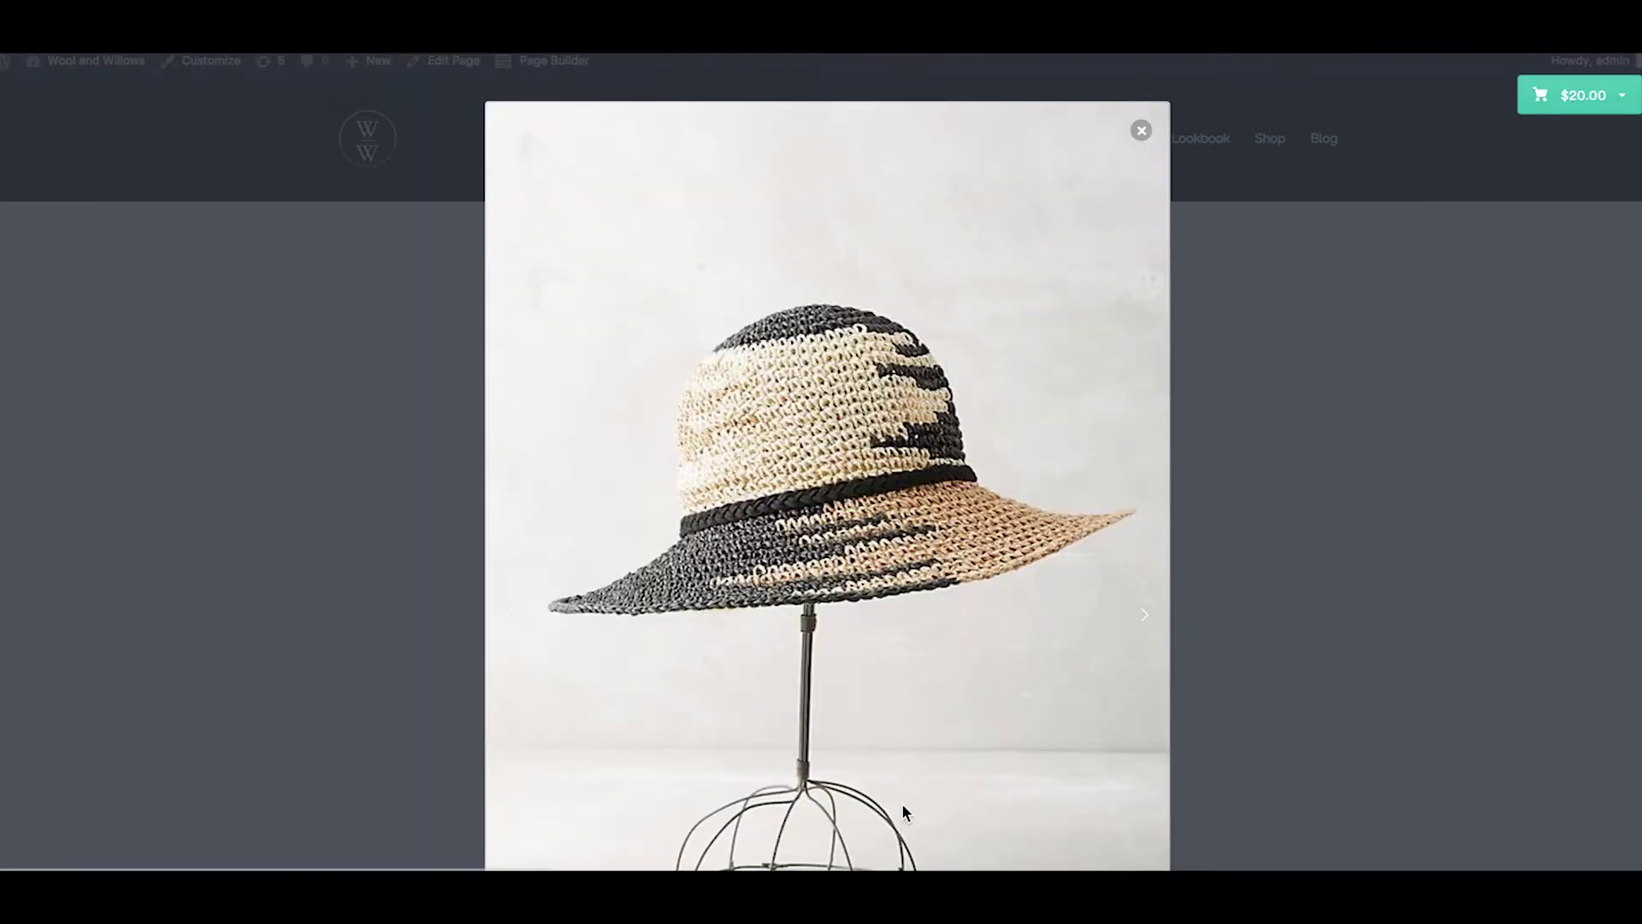
pyautogui.scroll(-5, 1136, 670)
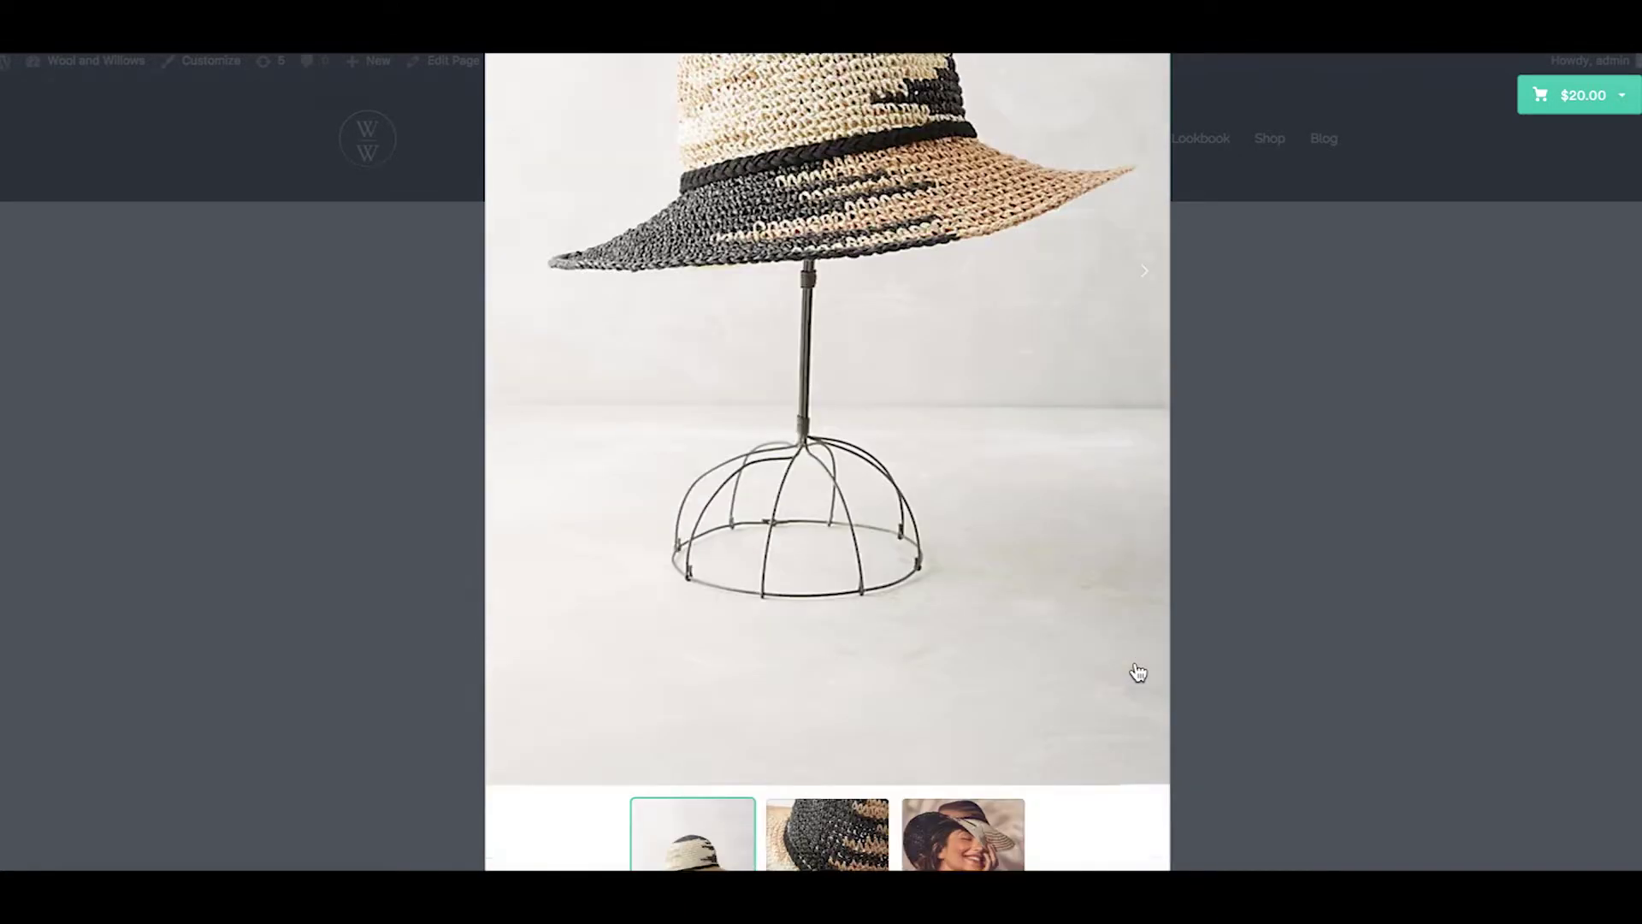
pyautogui.scroll(-4, 1137, 672)
pyautogui.scroll(8, 1131, 669)
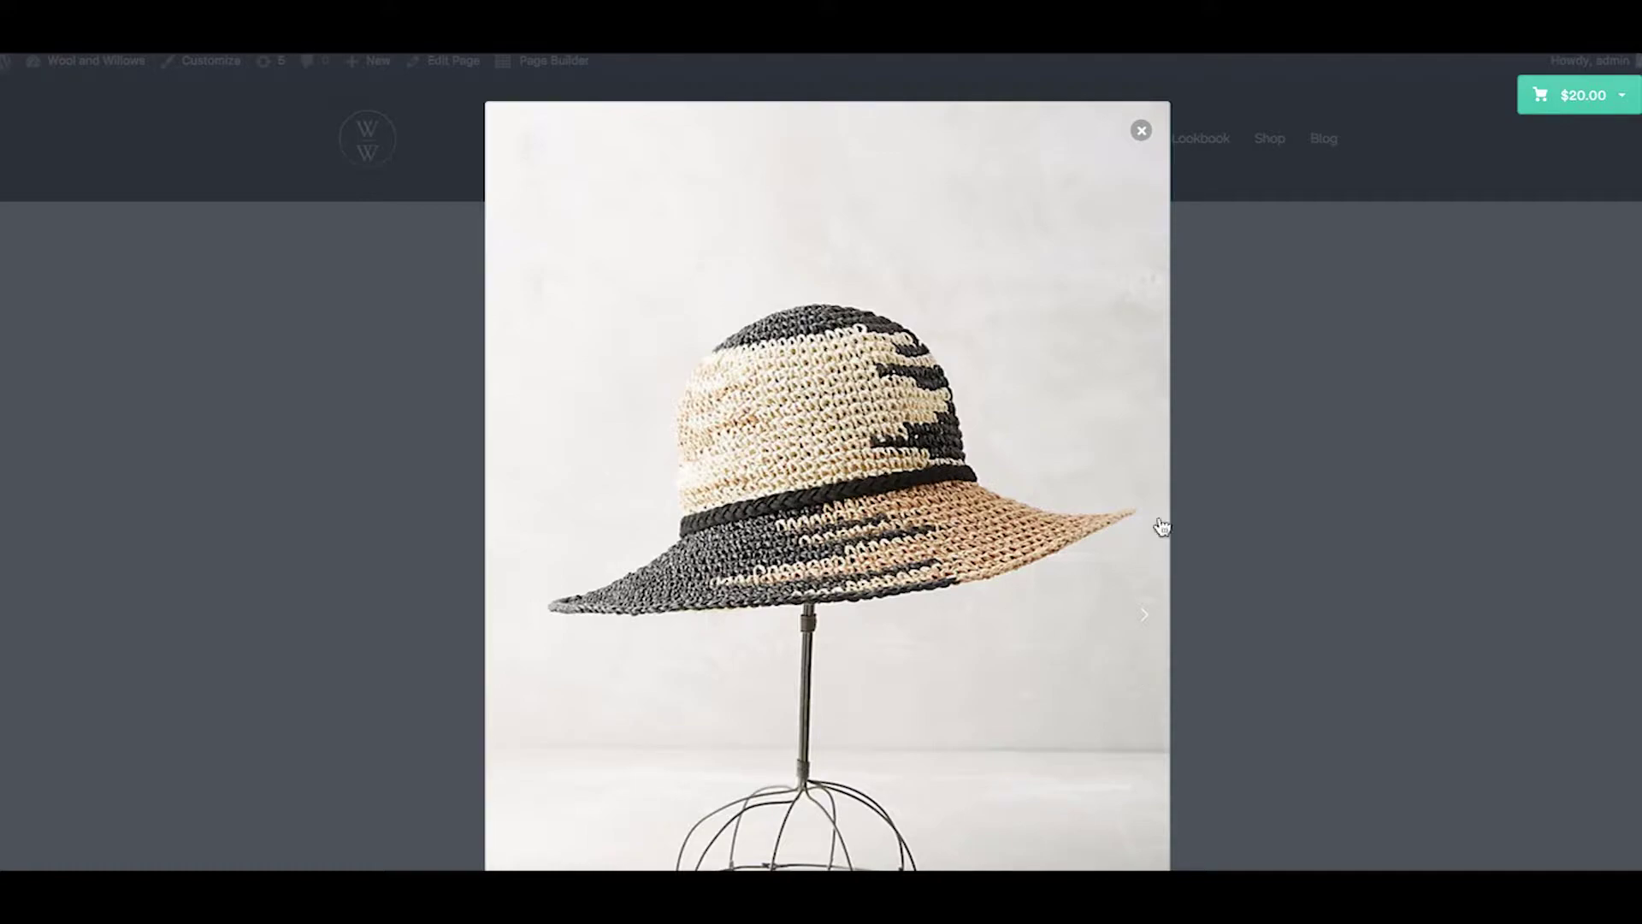
pyautogui.click(1143, 132)
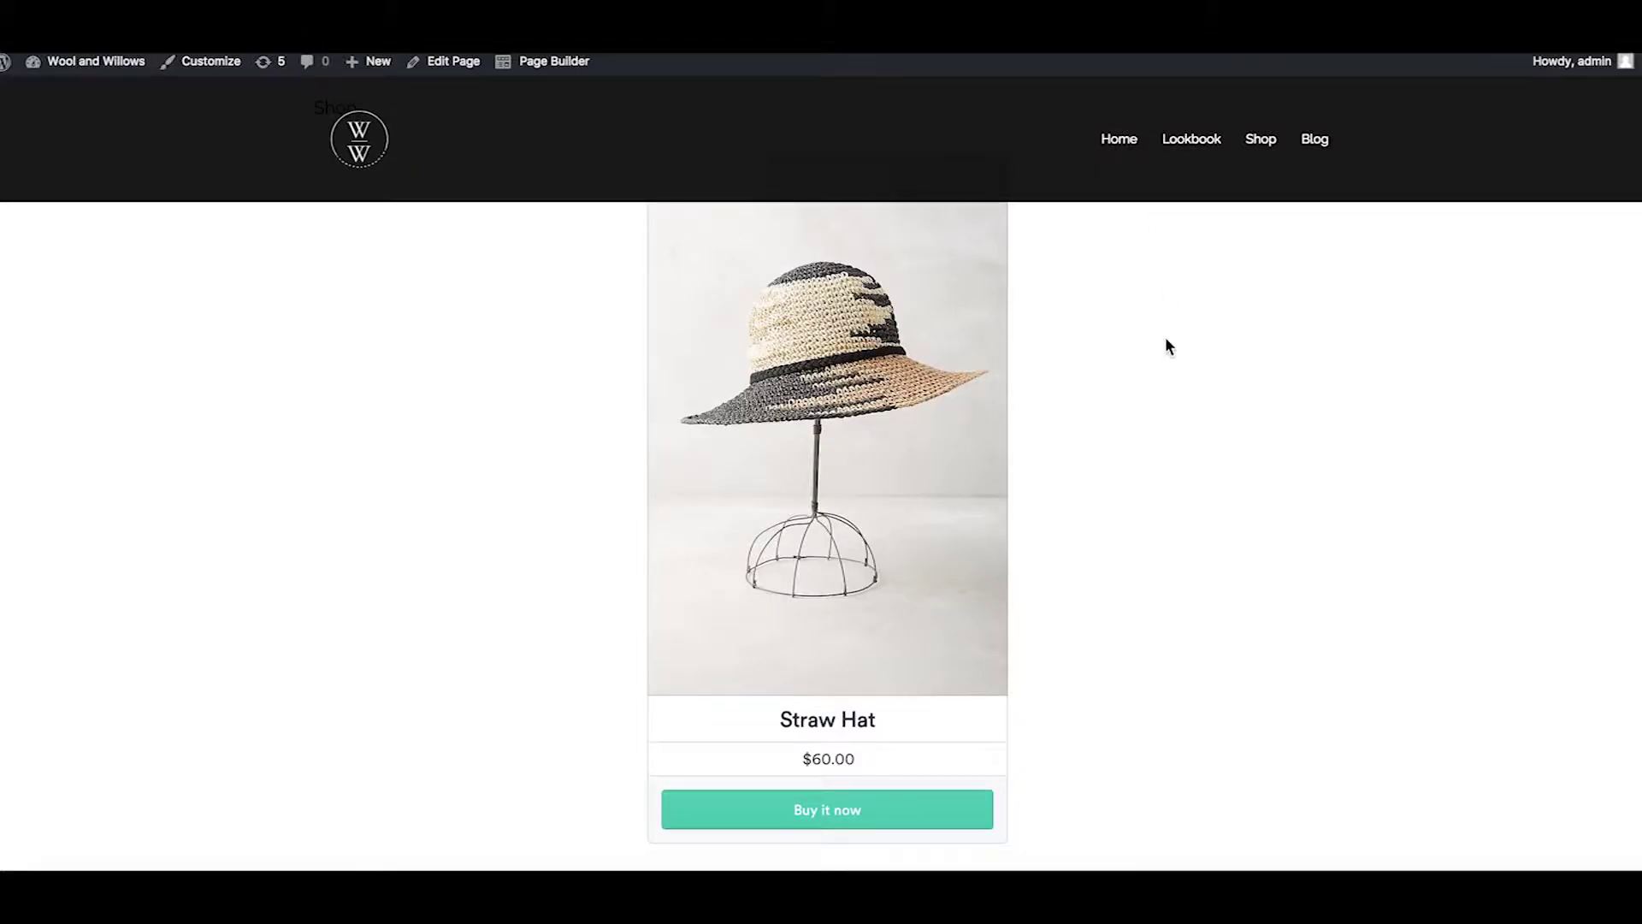
pyautogui.scroll(3, 1164, 377)
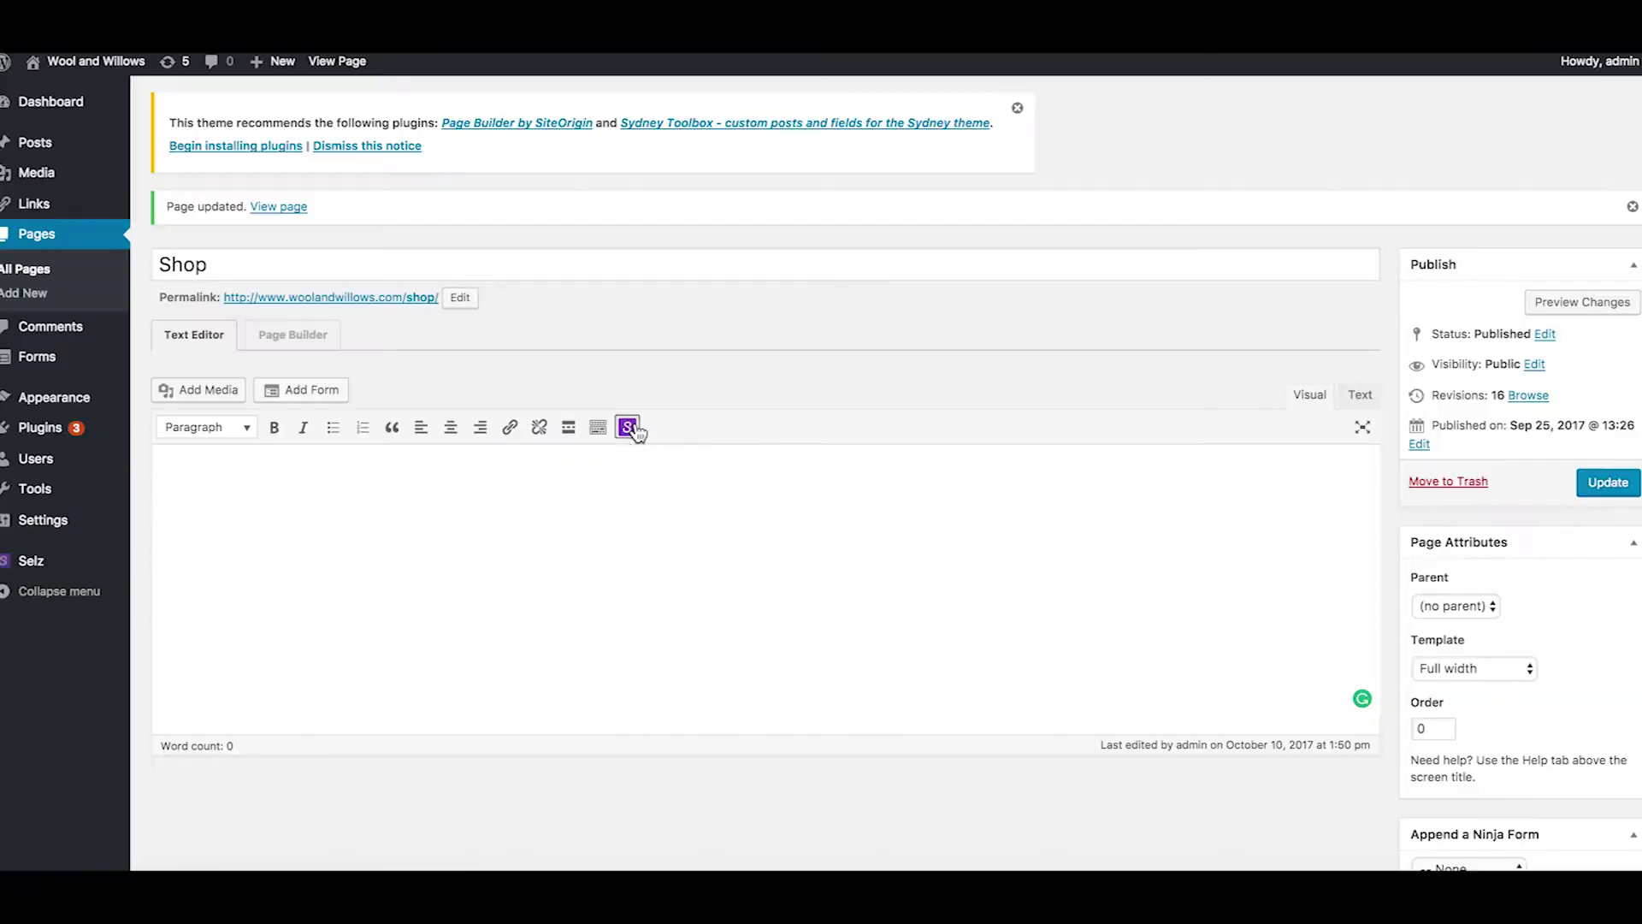
# - Open Selz Widget Options again, choose widget type Store, and focus the Store URL field
pyautogui.click(627, 427)
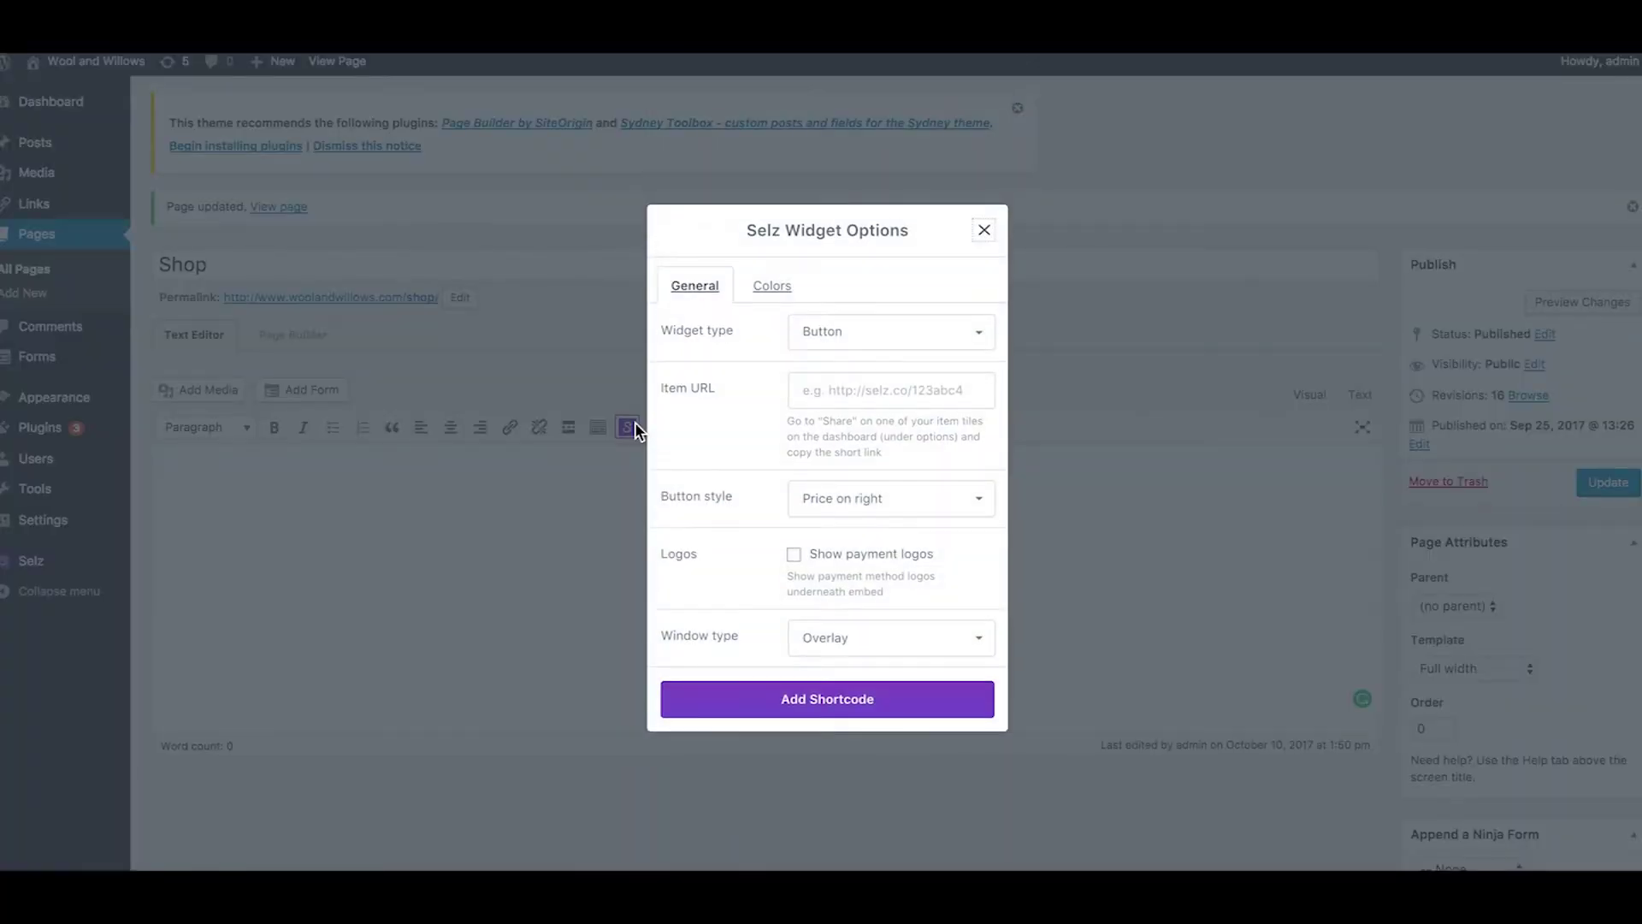
pyautogui.click(971, 331)
pyautogui.click(968, 363)
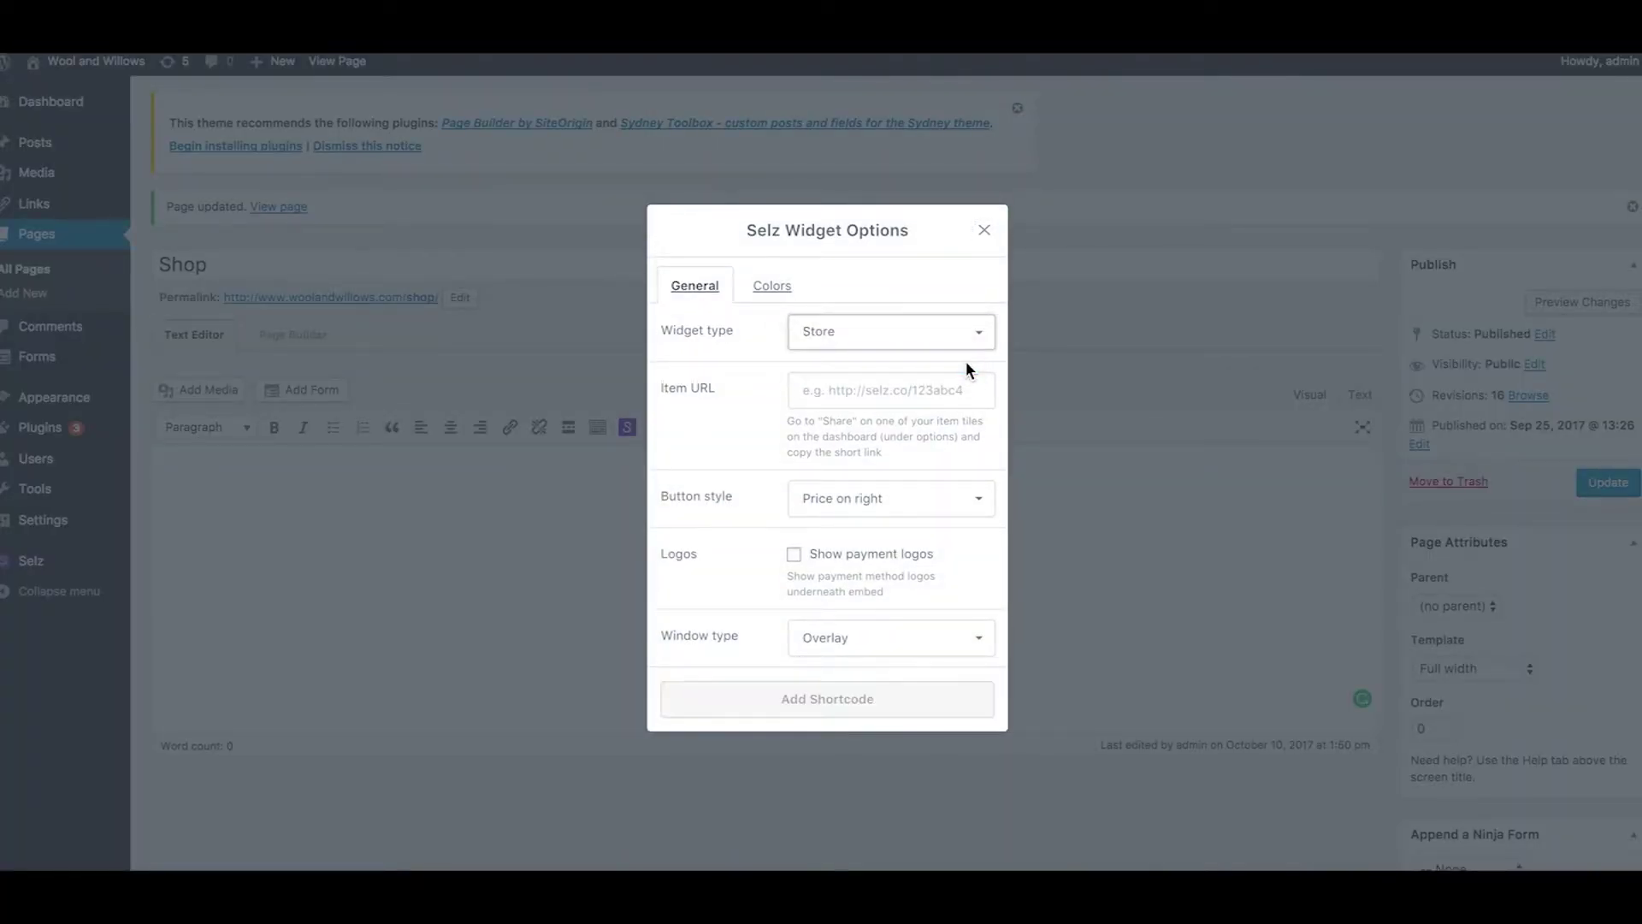
pyautogui.click(909, 506)
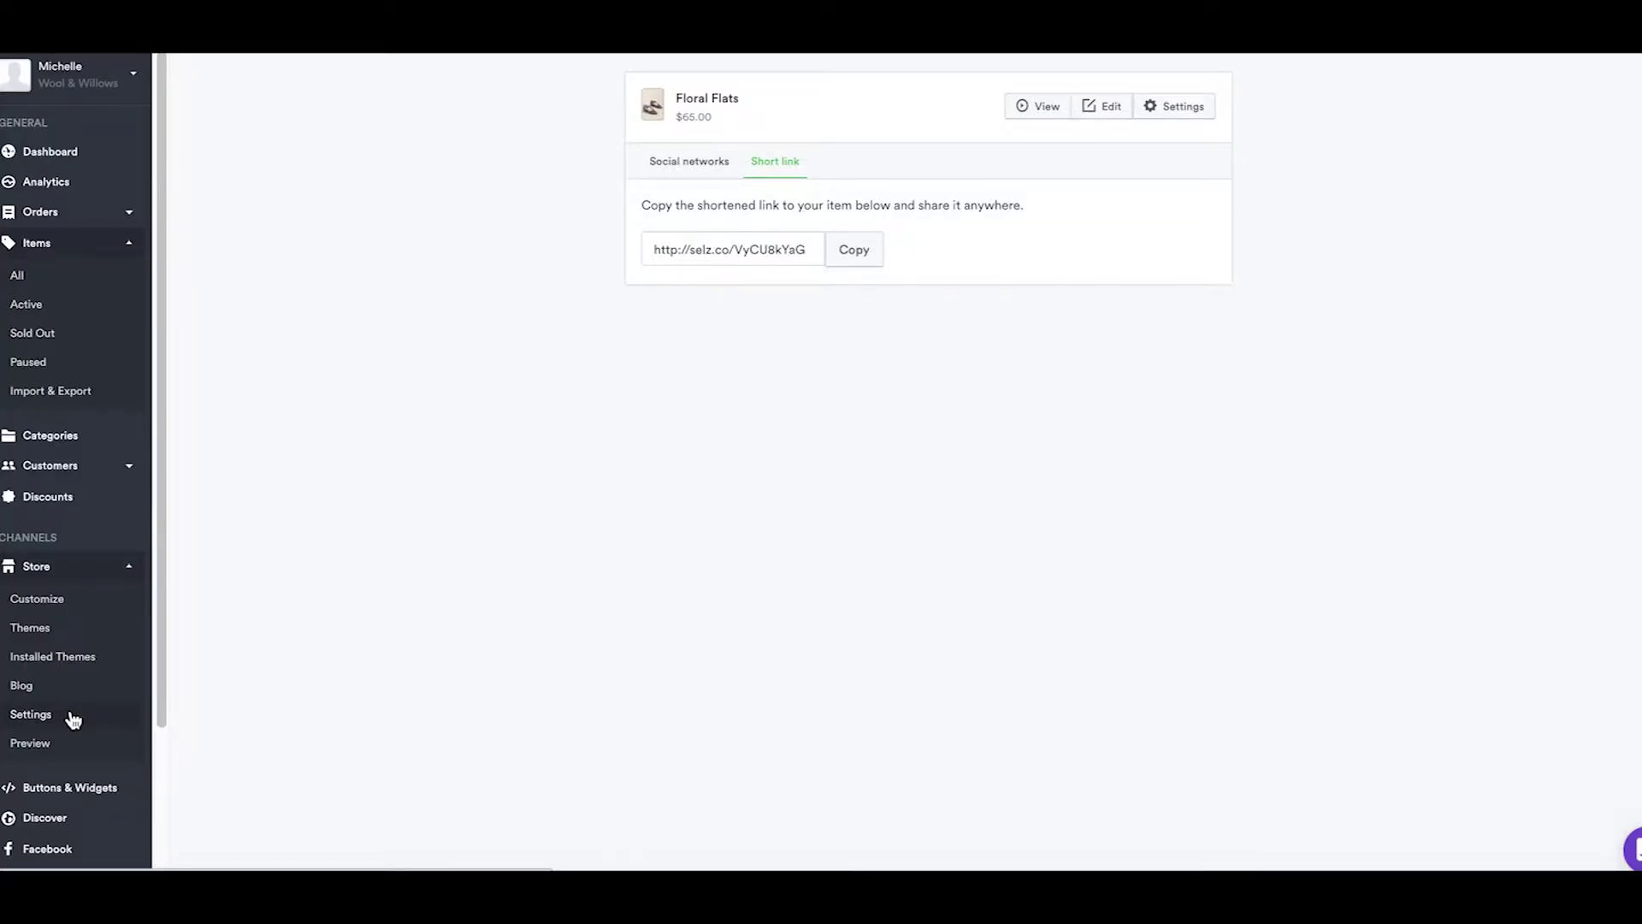
pyautogui.click(72, 720)
pyautogui.click(733, 145)
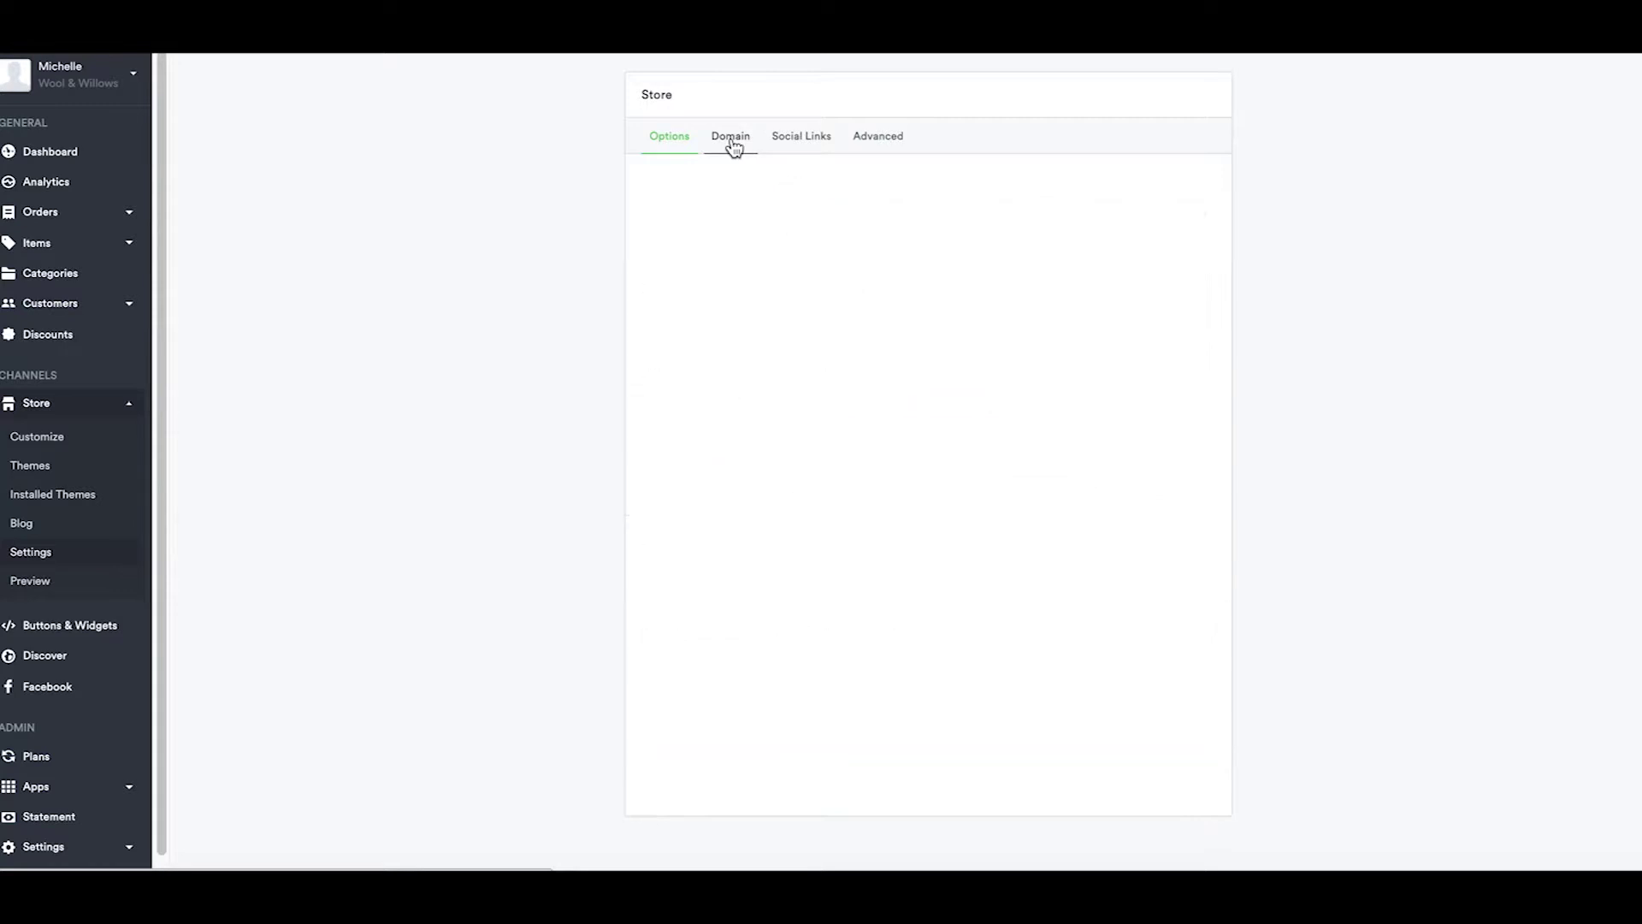
pyautogui.moveTo(1008, 183); pyautogui.dragTo(784, 191)
pyautogui.press('super+c')
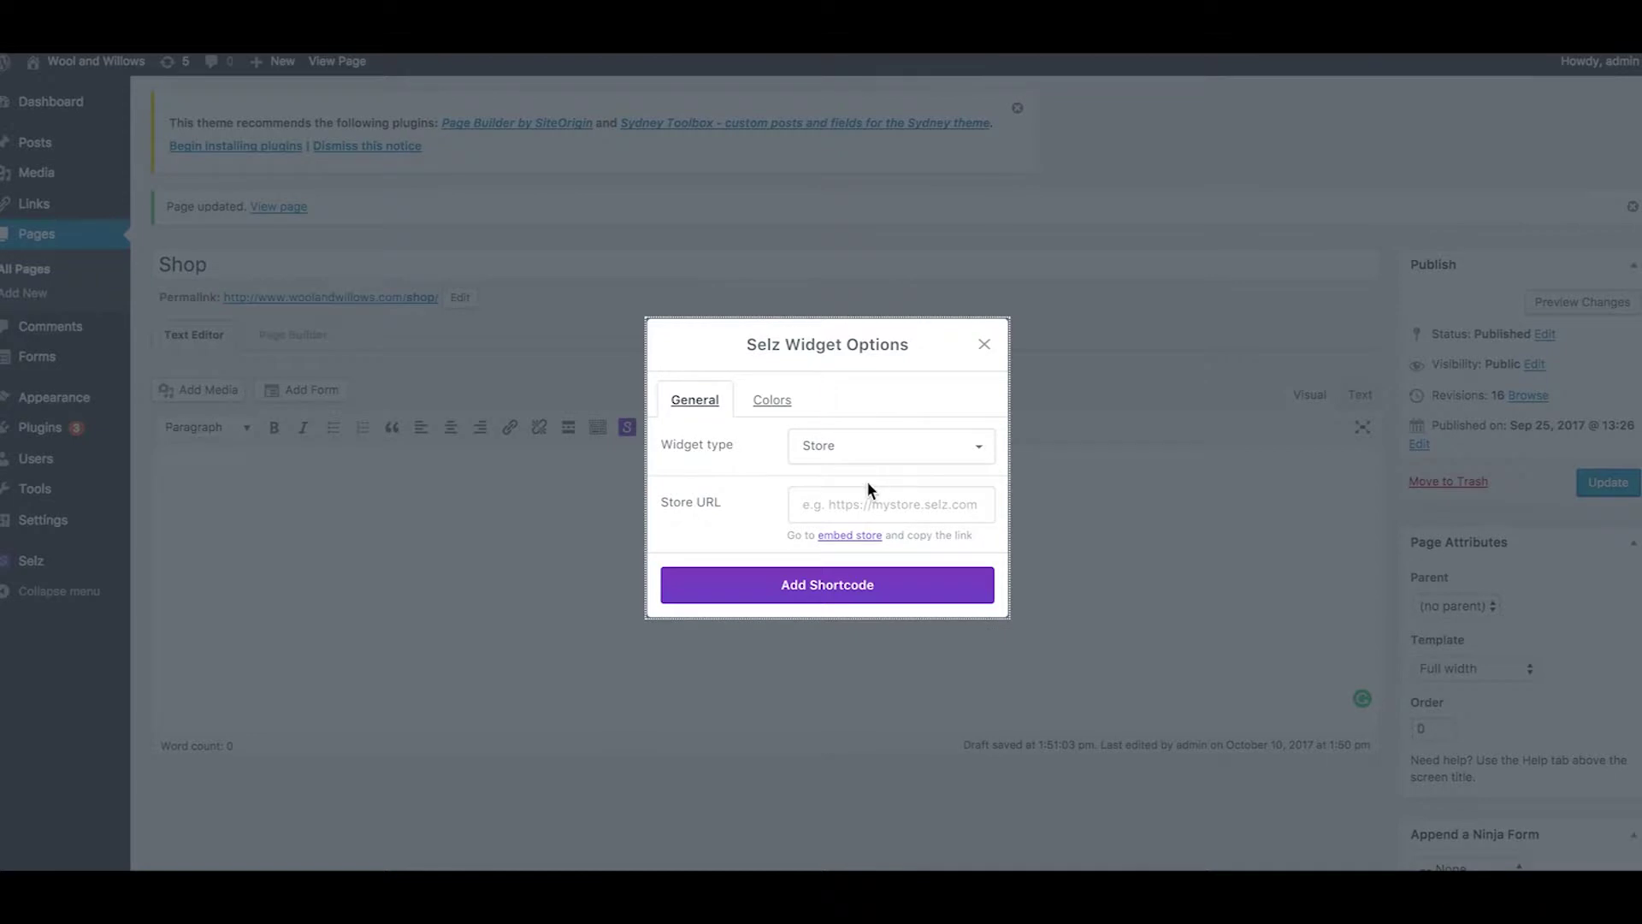
pyautogui.click(879, 516)
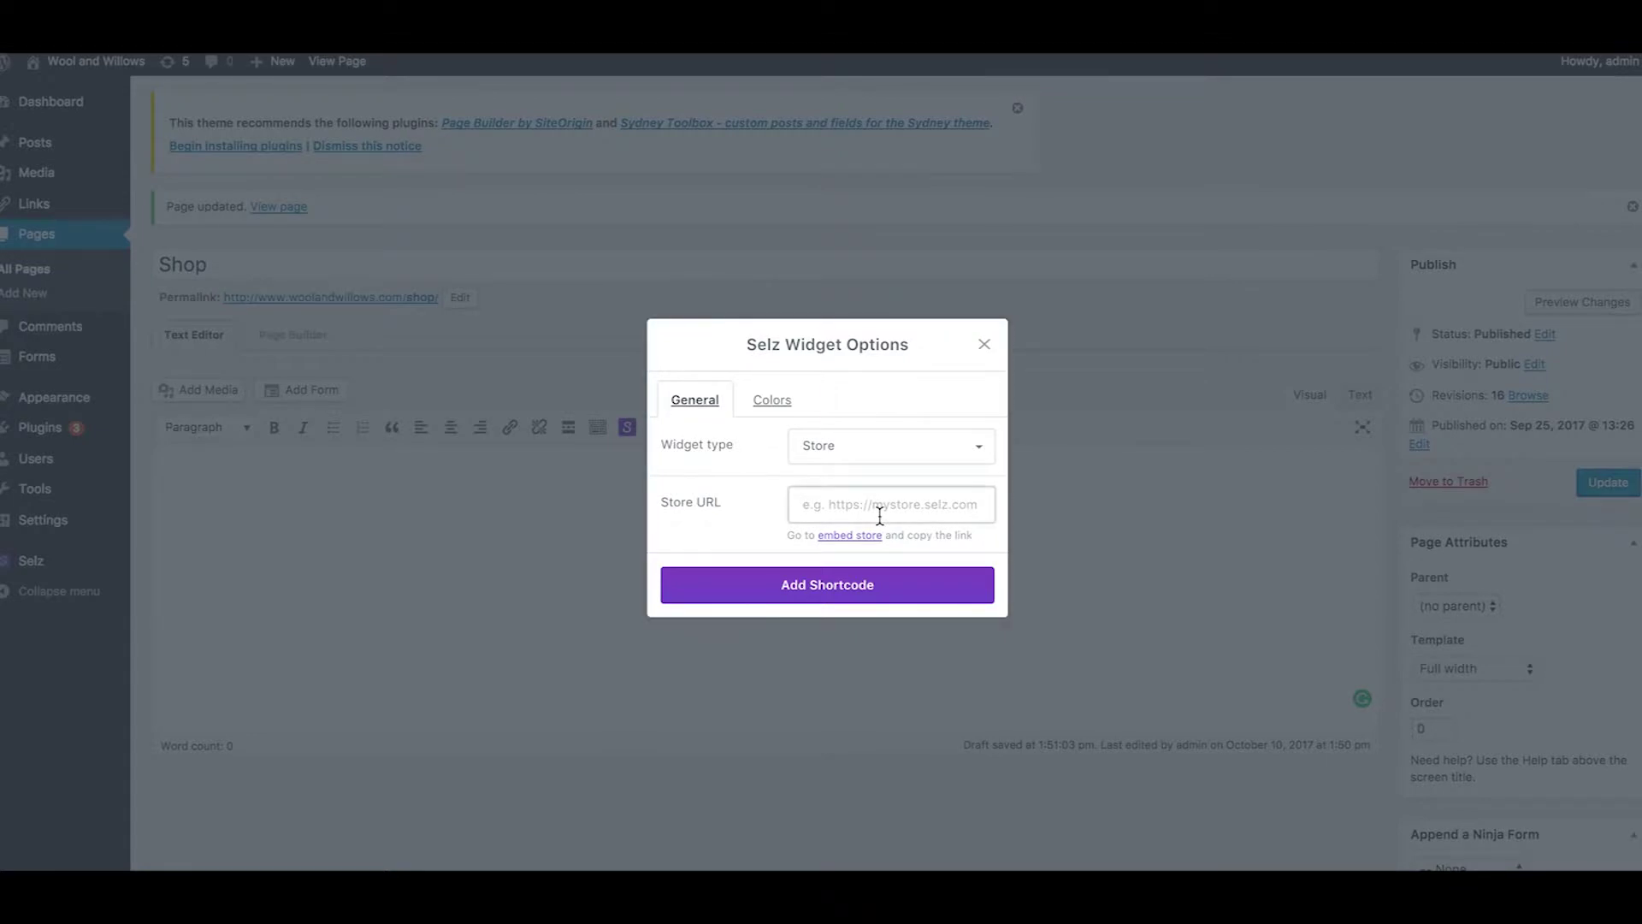
pyautogui.press('super+v')
pyautogui.click(868, 585)
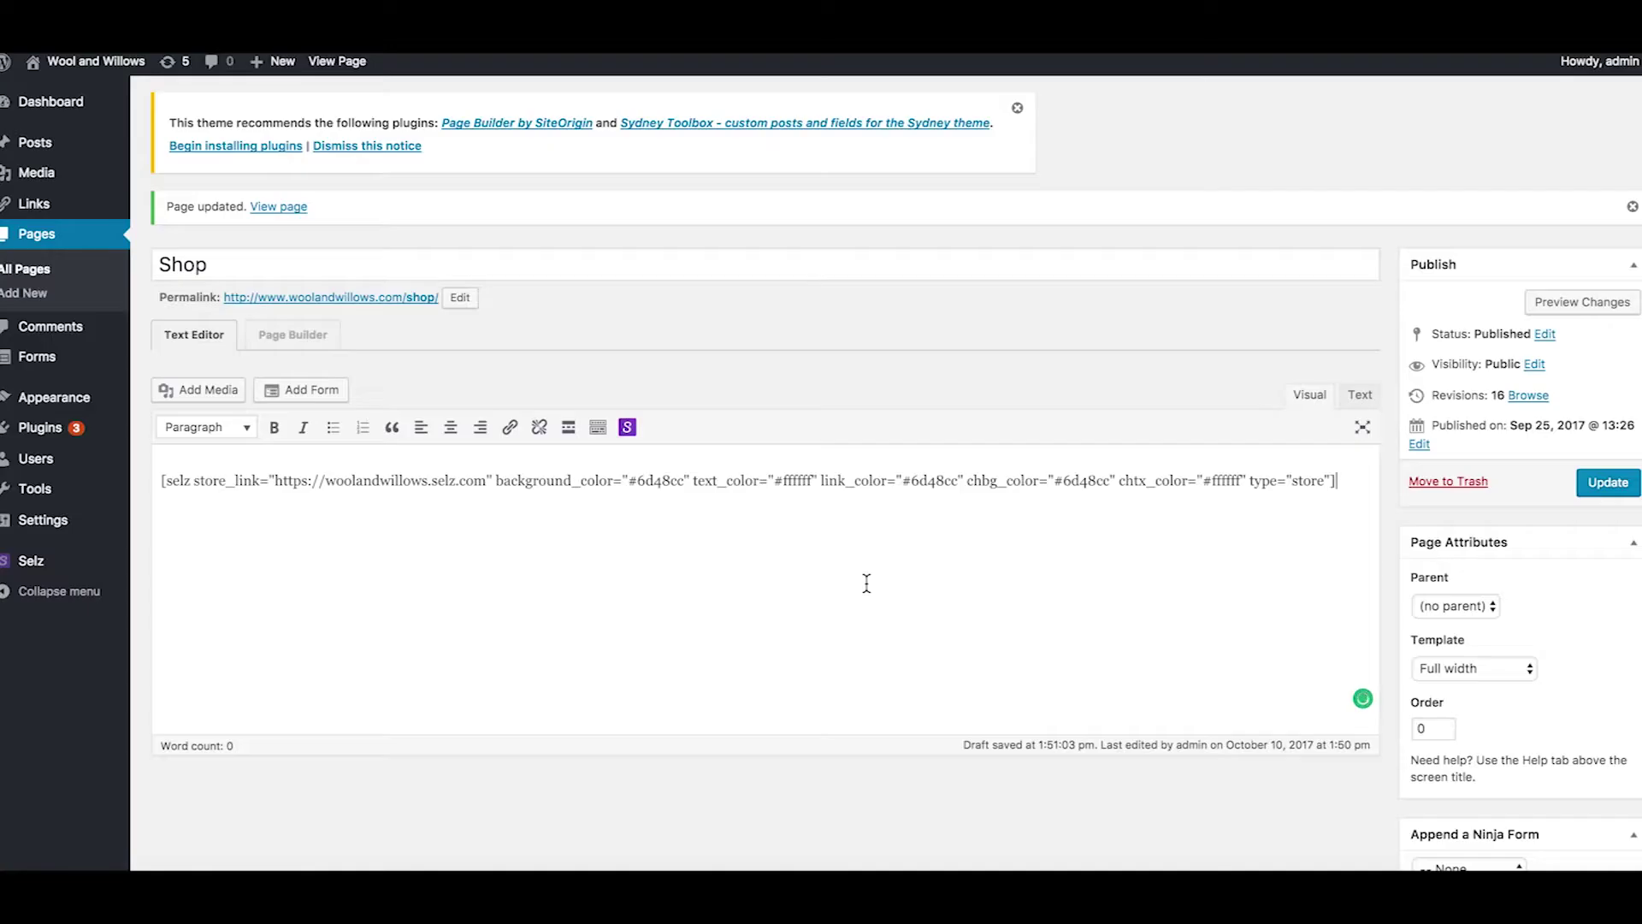
pyautogui.click(1594, 484)
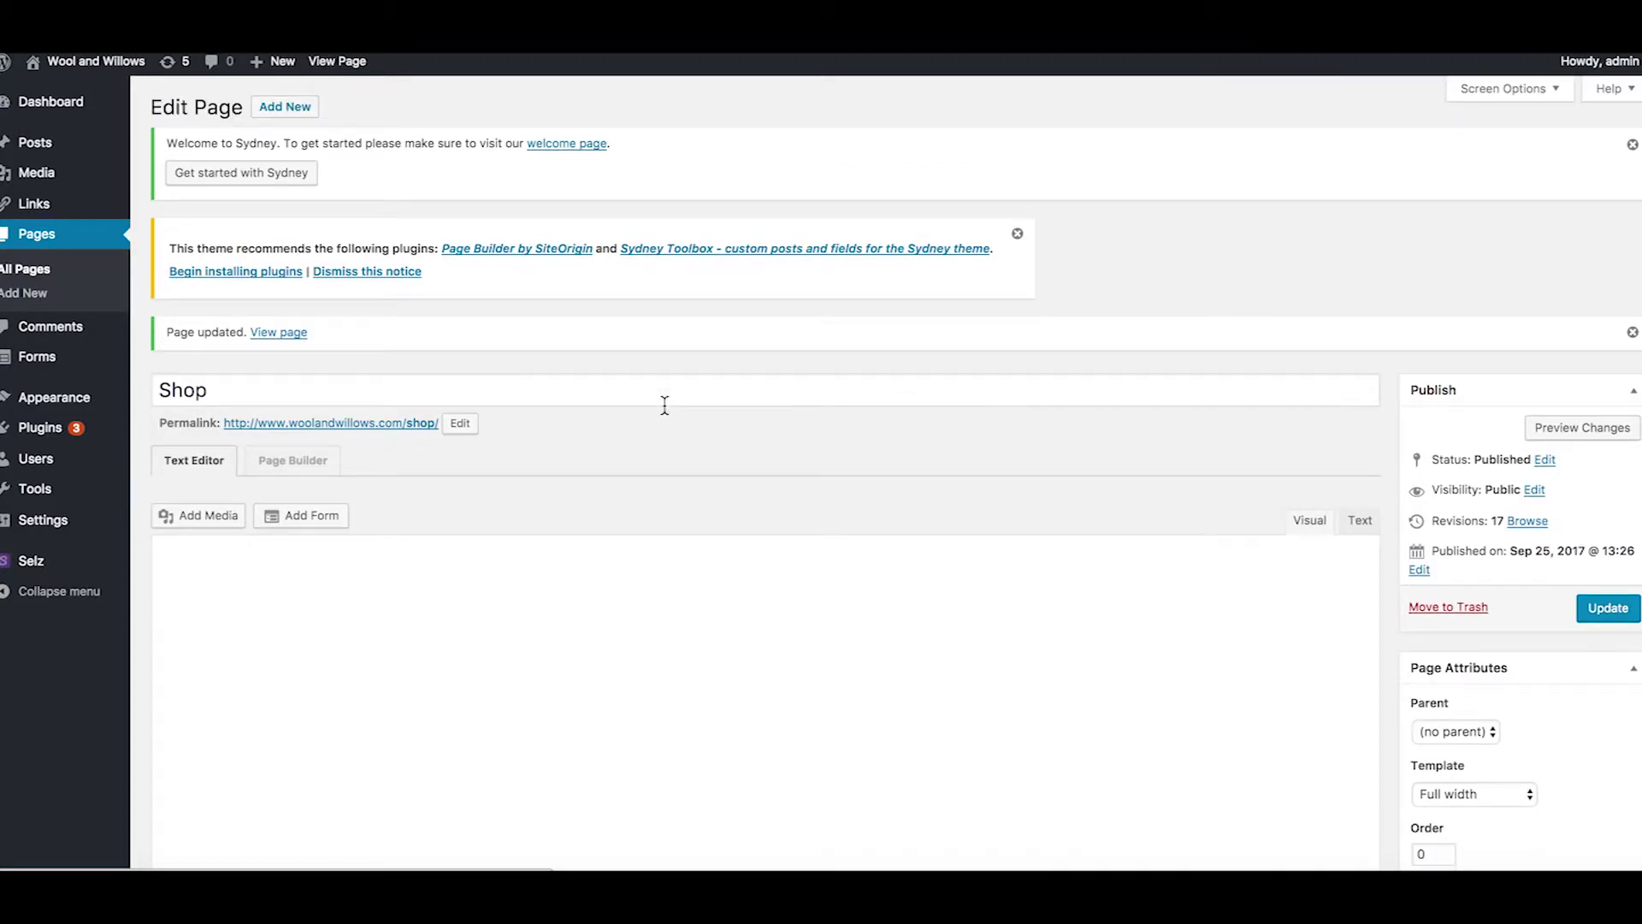
pyautogui.click(401, 428)
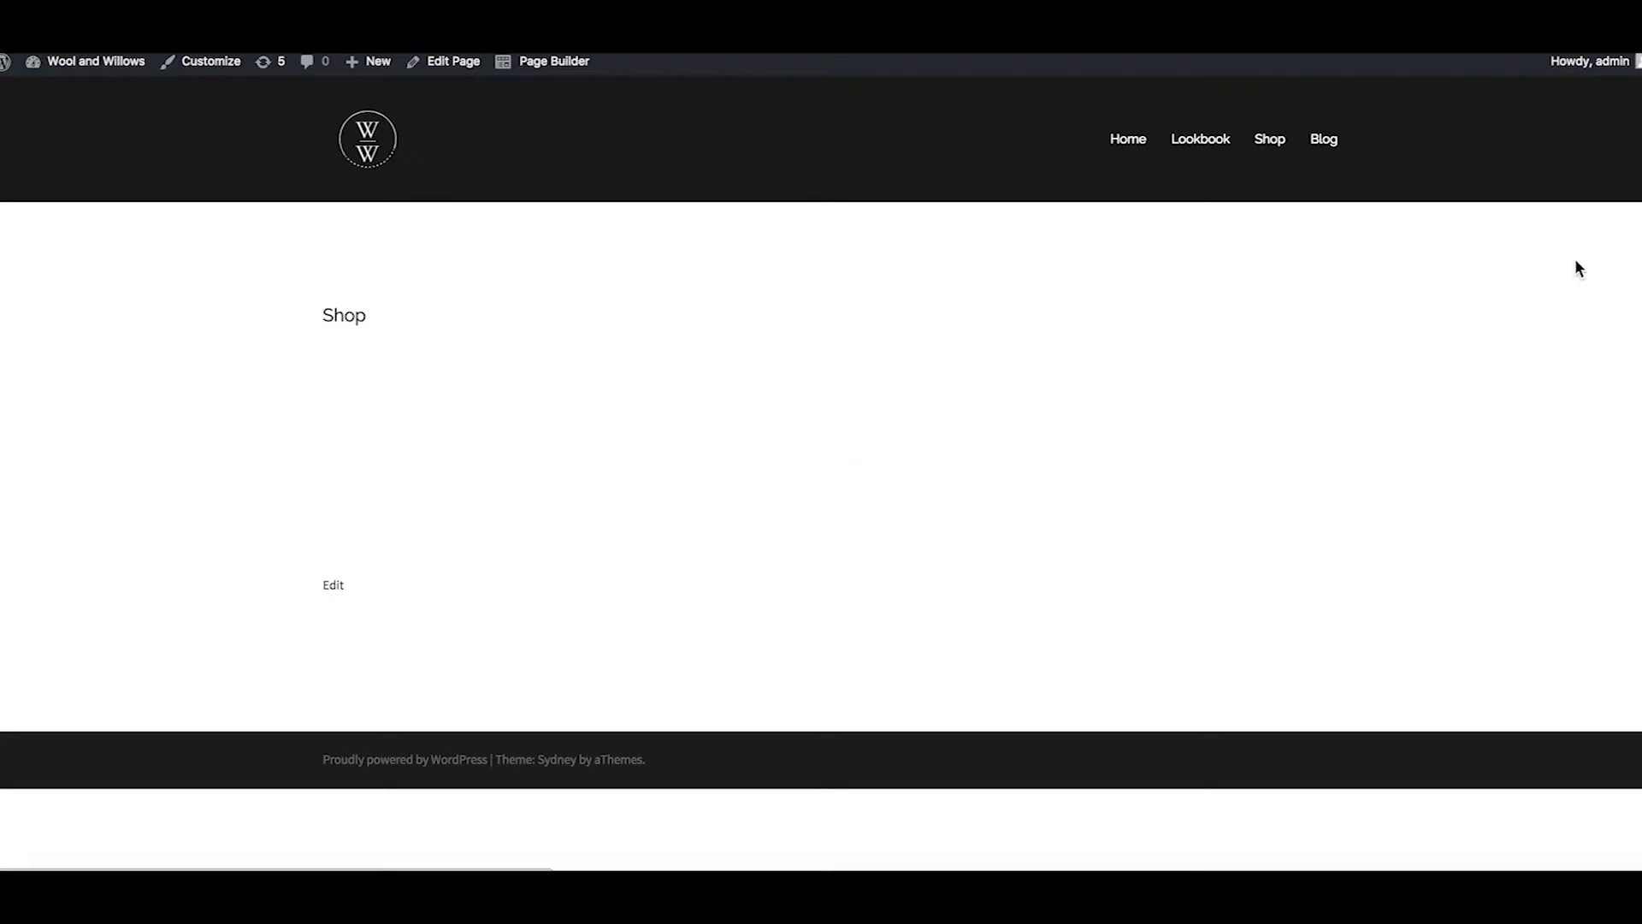
# - Scroll through the live Shop page to review the rendered Selz product grid
pyautogui.scroll(-2, 1580, 295)
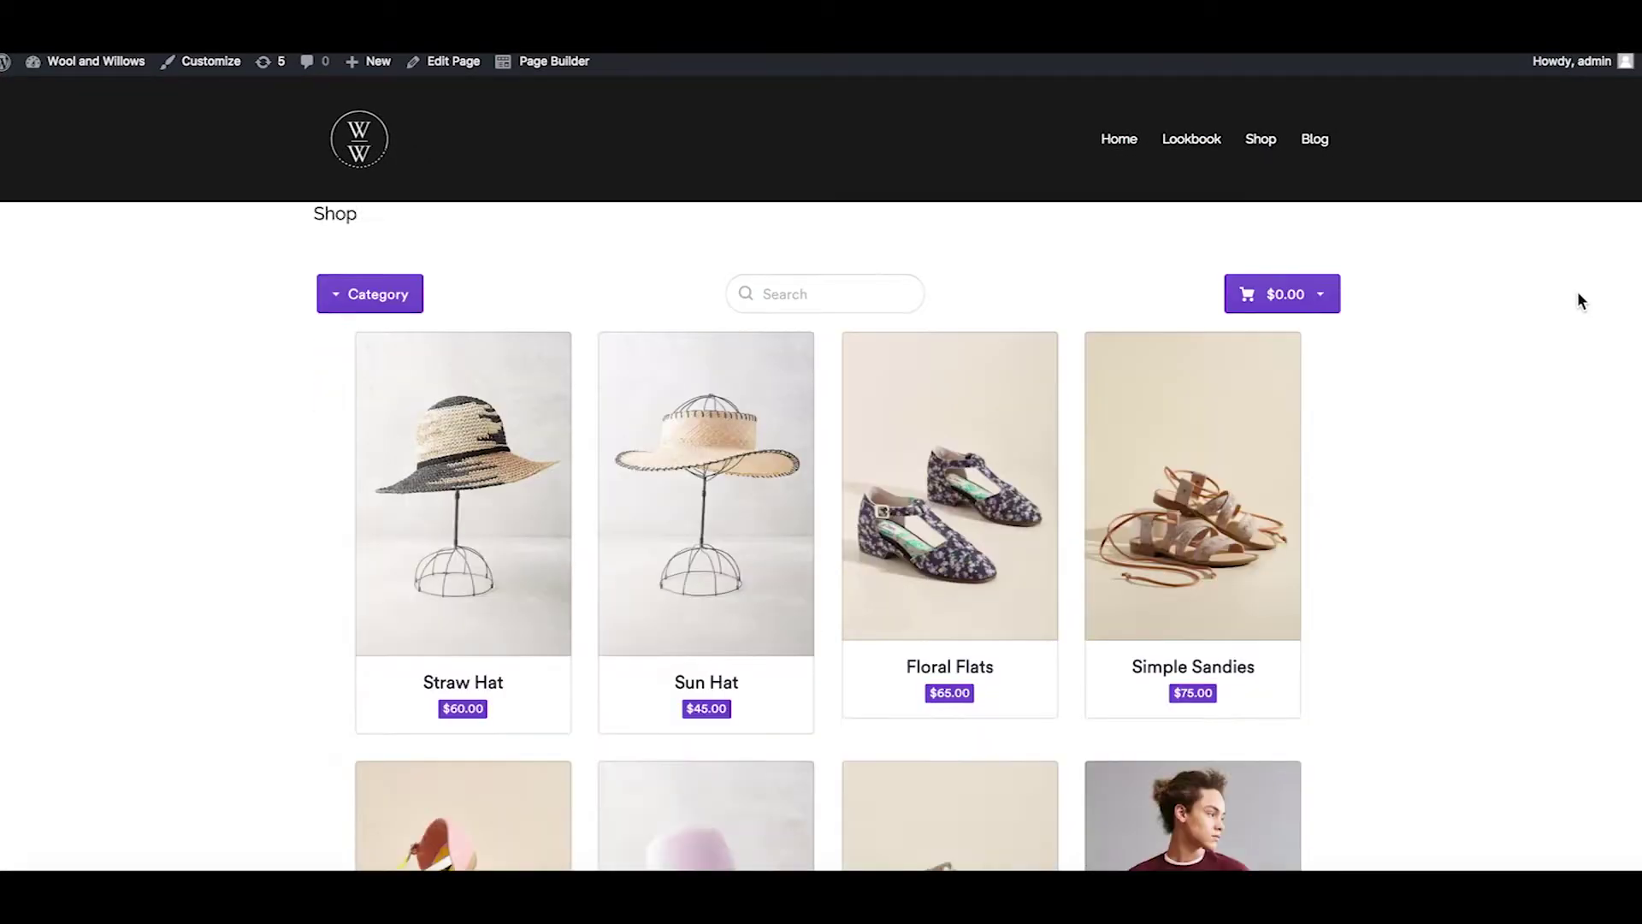
pyautogui.scroll(-8, 1579, 296)
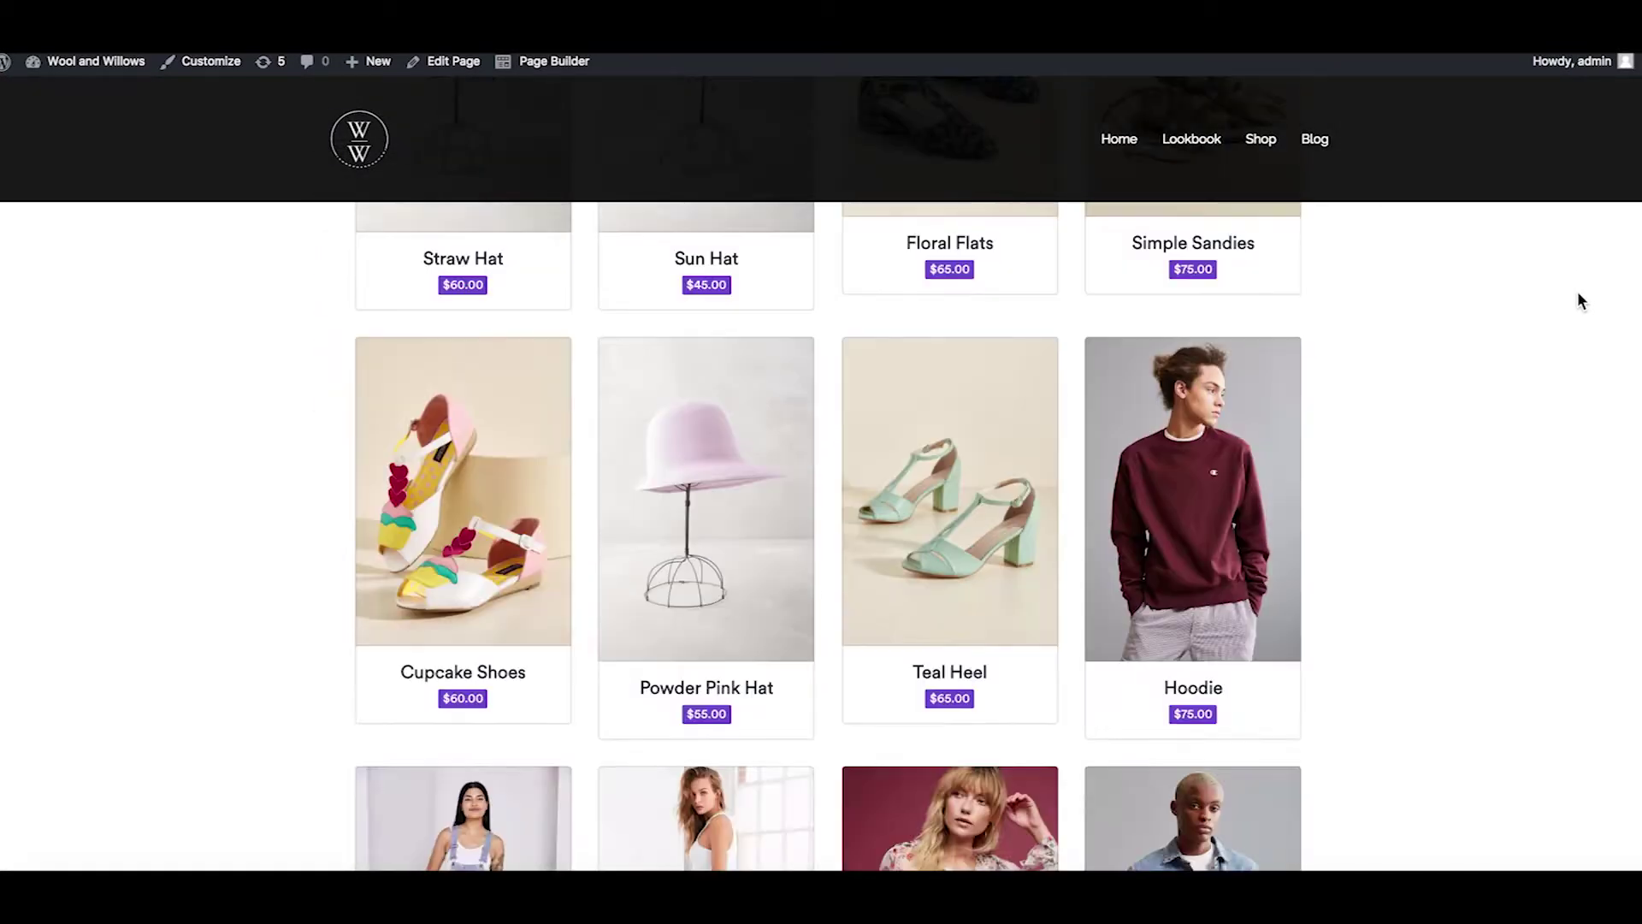
pyautogui.scroll(-8, 1579, 299)
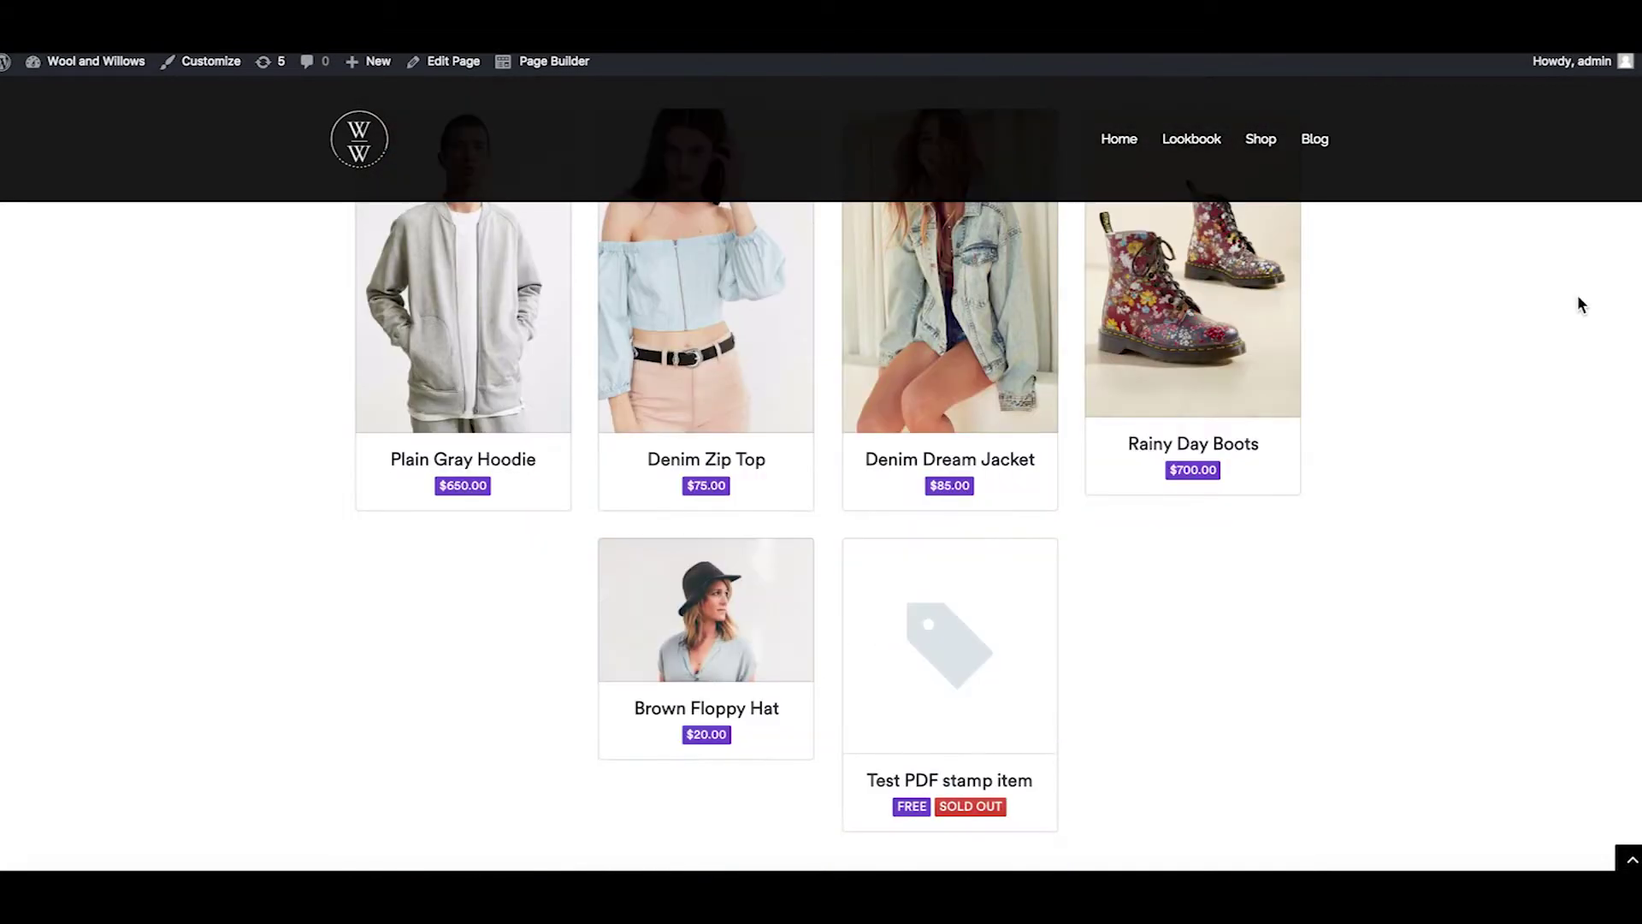
pyautogui.scroll(18, 1578, 298)
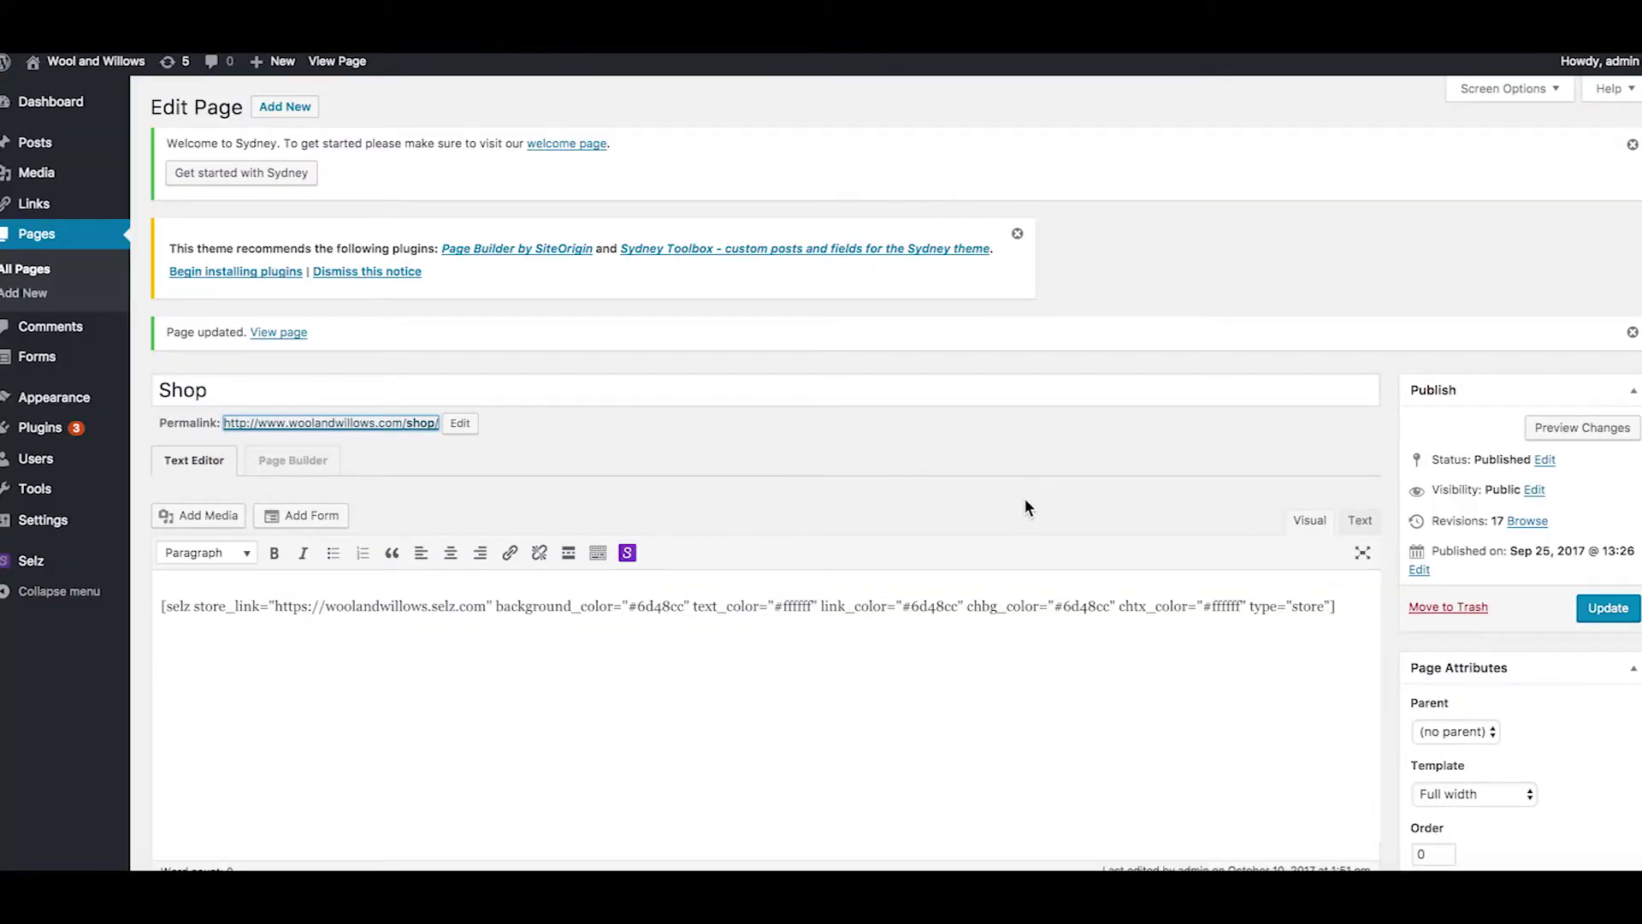
# - Select the entire [selz store_link…] shortcode in the Text Editor and delete it
pyautogui.scroll(-1, 1024, 501)
pyautogui.moveTo(1197, 584); pyautogui.dragTo(452, 583)
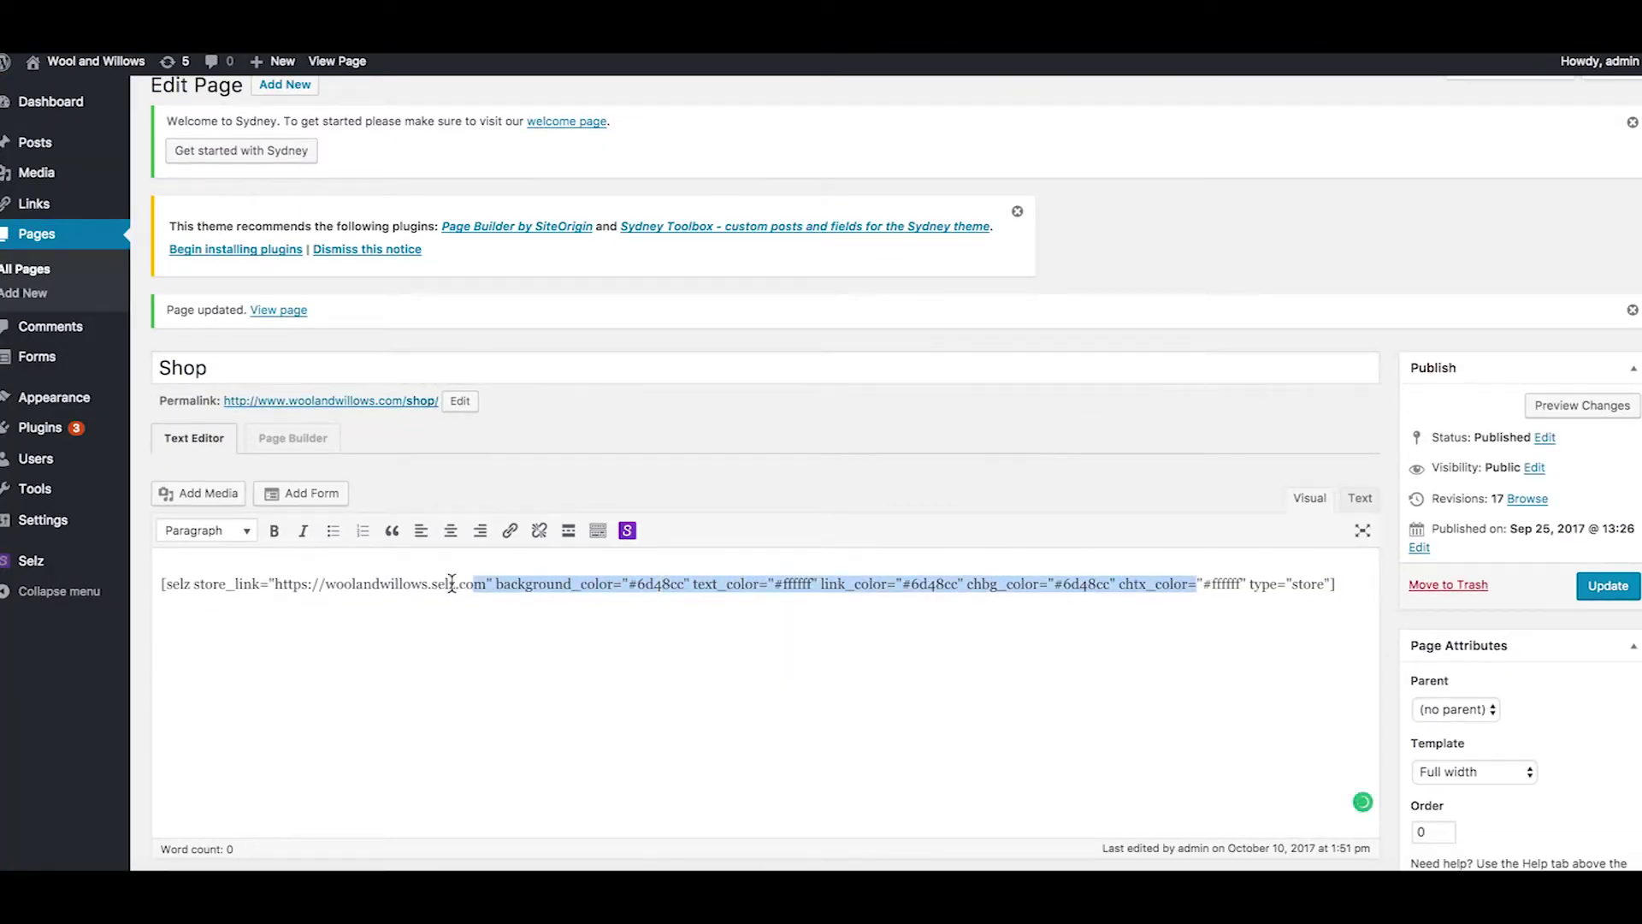
pyautogui.click(1377, 584)
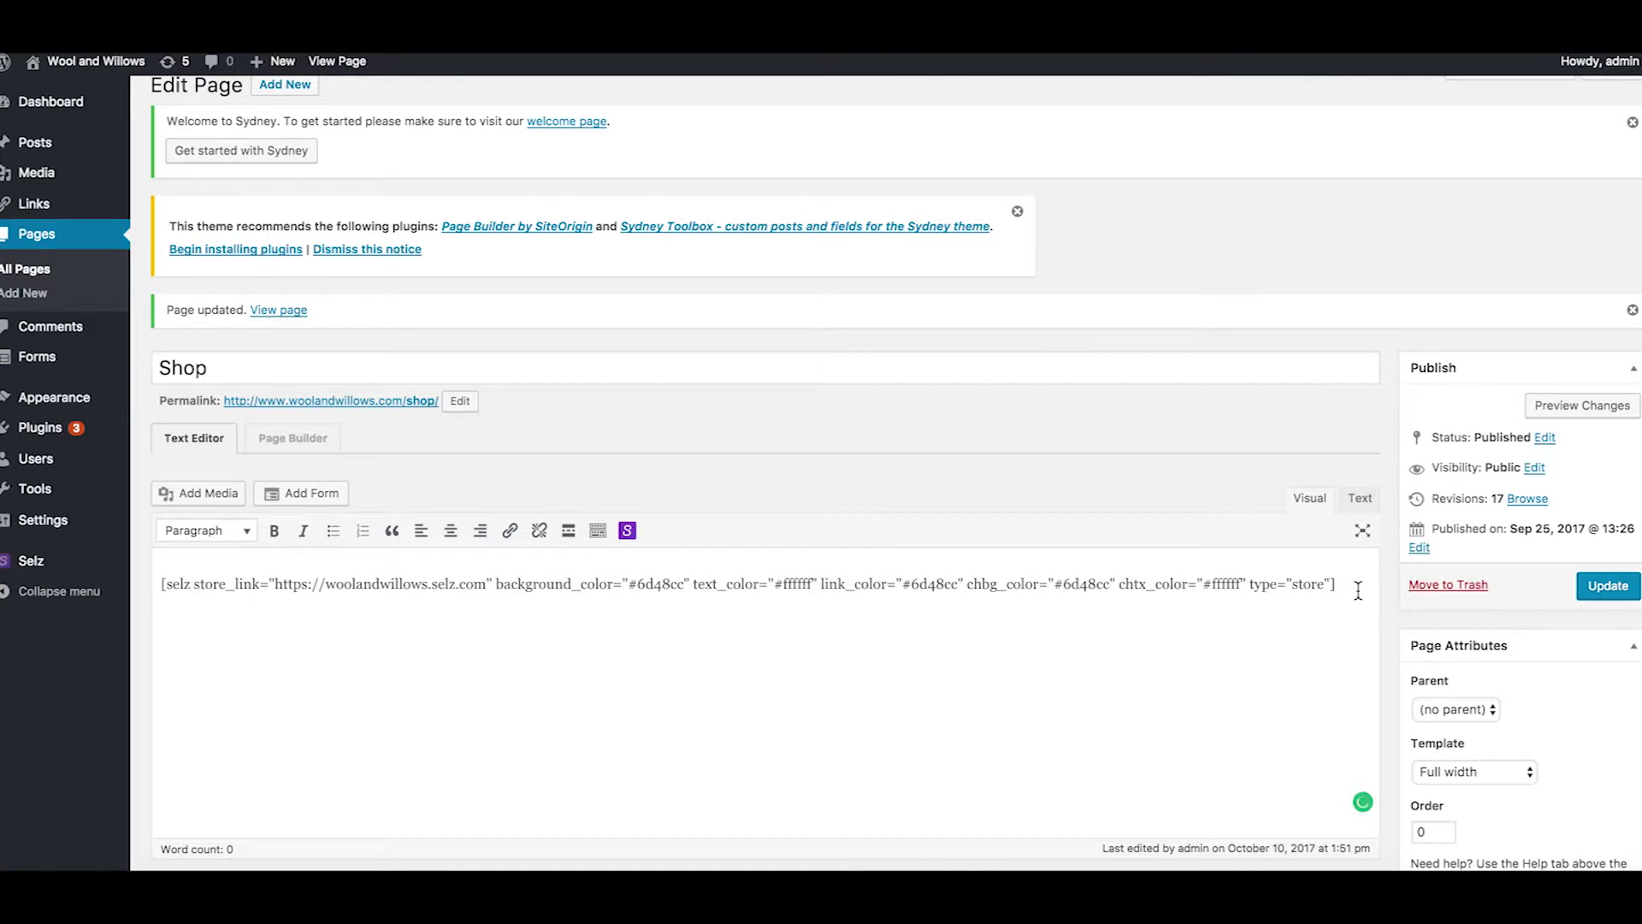
pyautogui.keyDown('shift'); pyautogui.click(375, 582); pyautogui.keyUp('shift')
pyautogui.keyDown('shift'); pyautogui.click(159, 584); pyautogui.keyUp('shift')
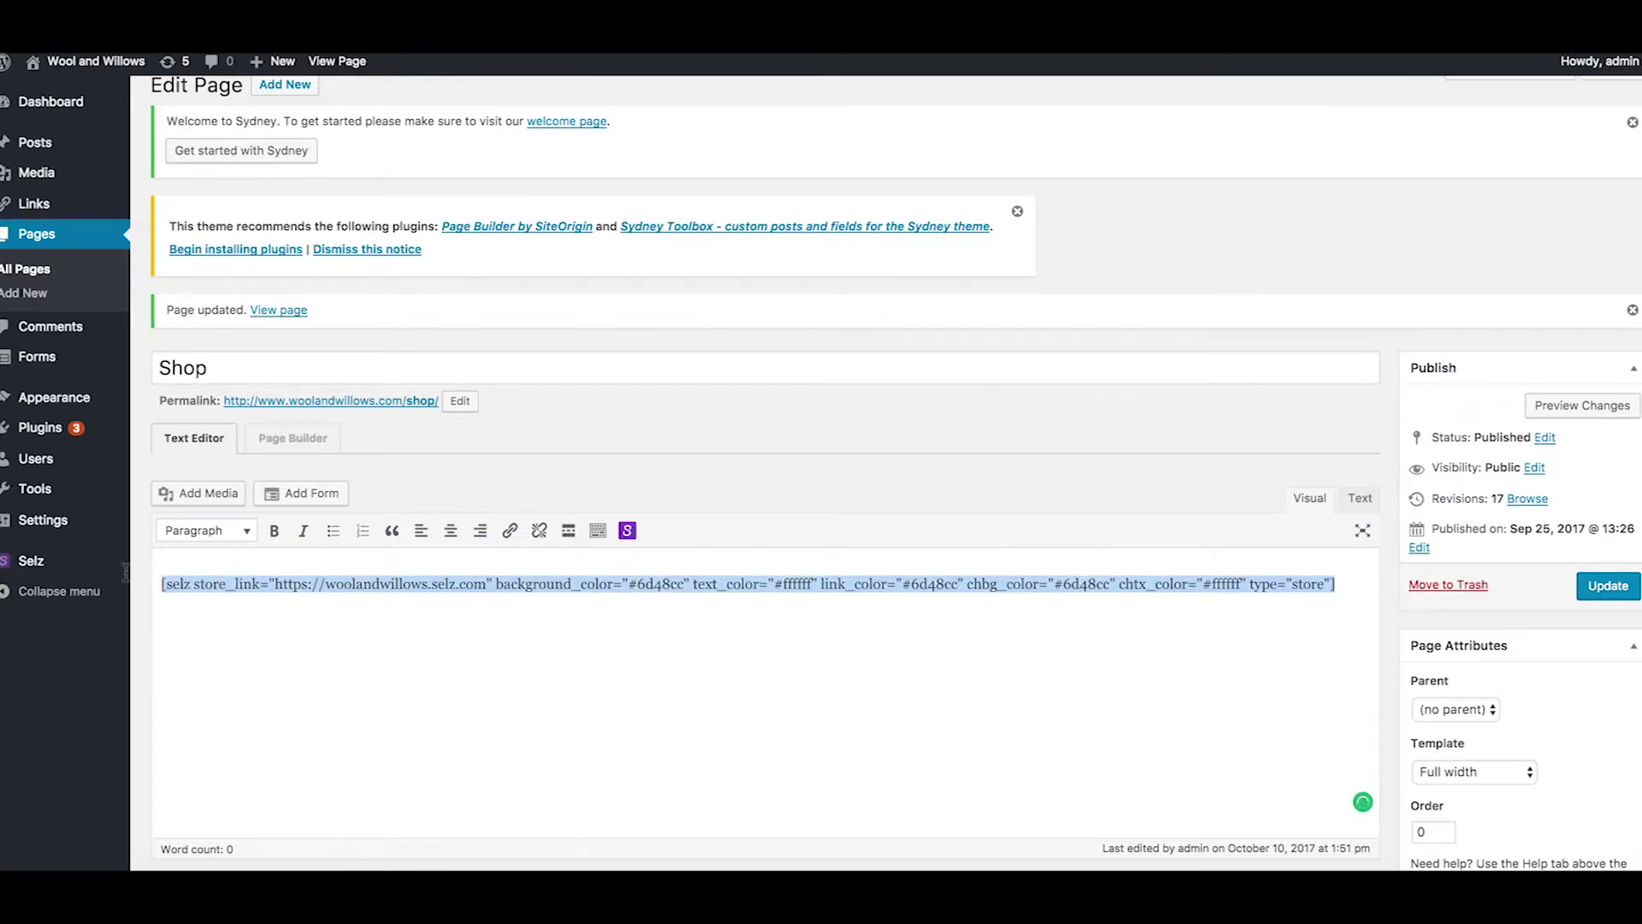
pyautogui.press('BackSpace')
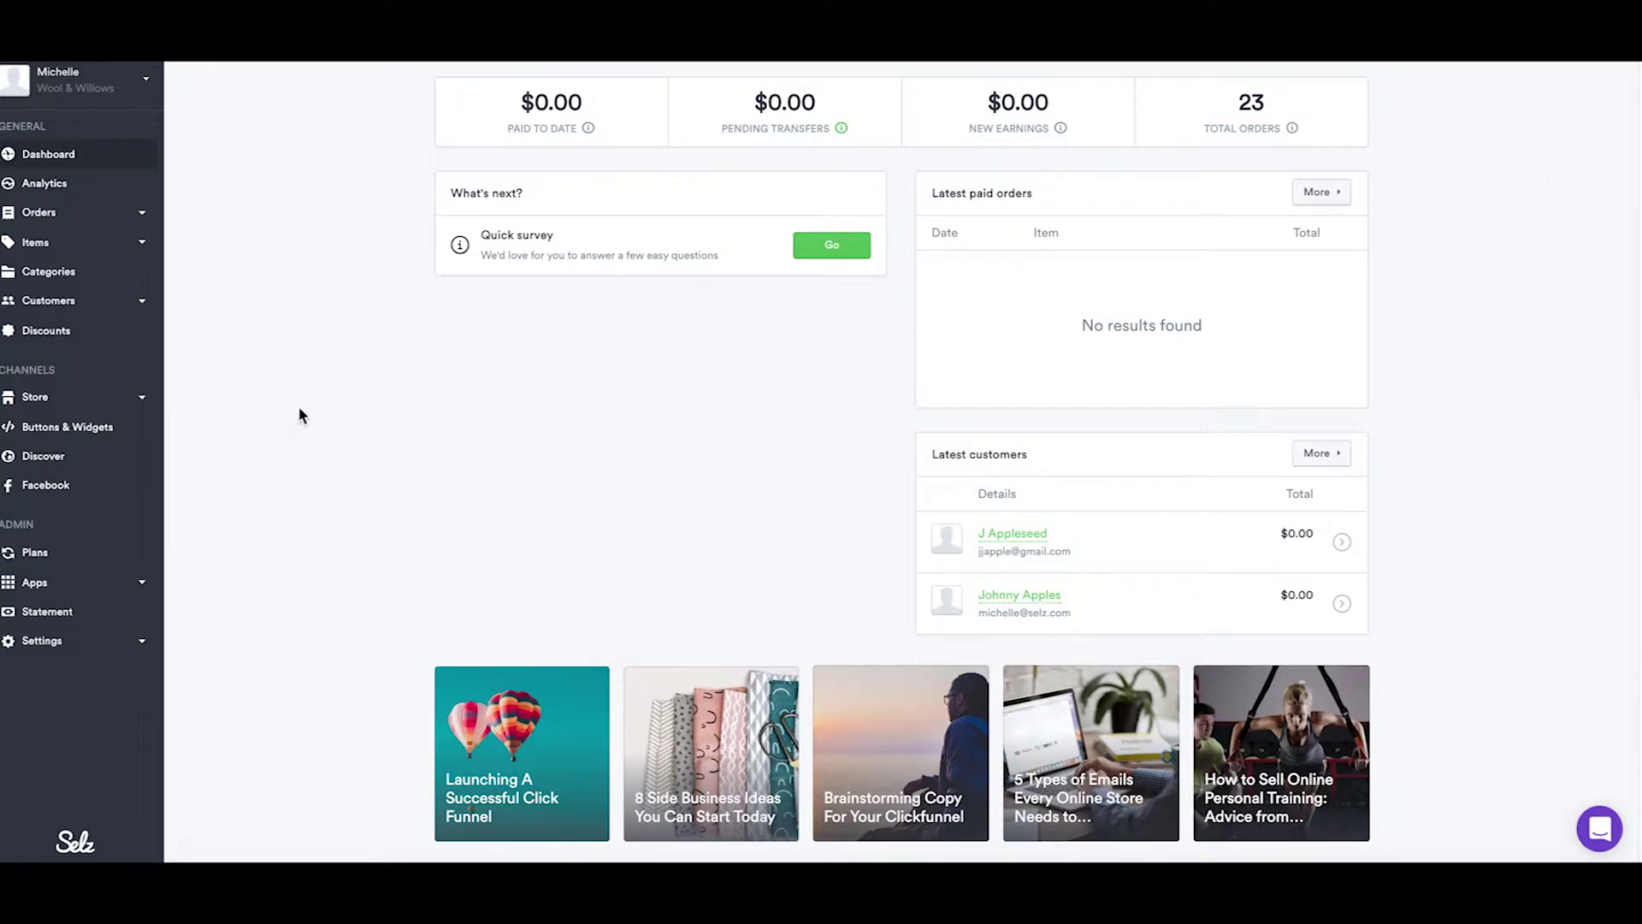
# - In the Buttons & Widgets builder, try different background colours for the buy button
pyautogui.click(109, 442)
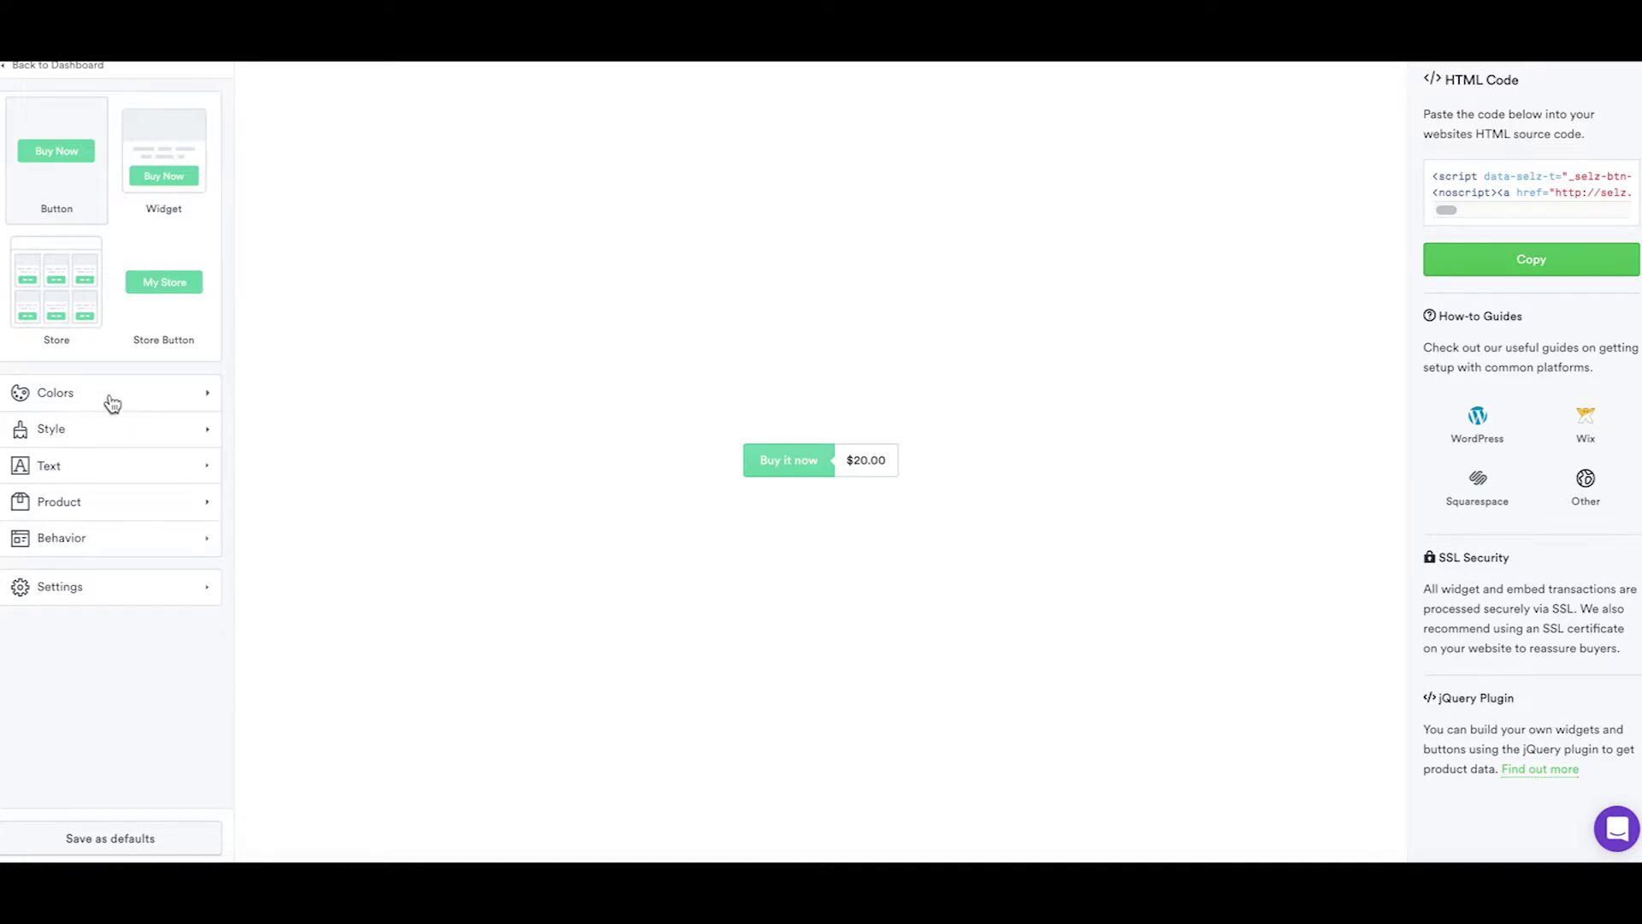
pyautogui.click(109, 394)
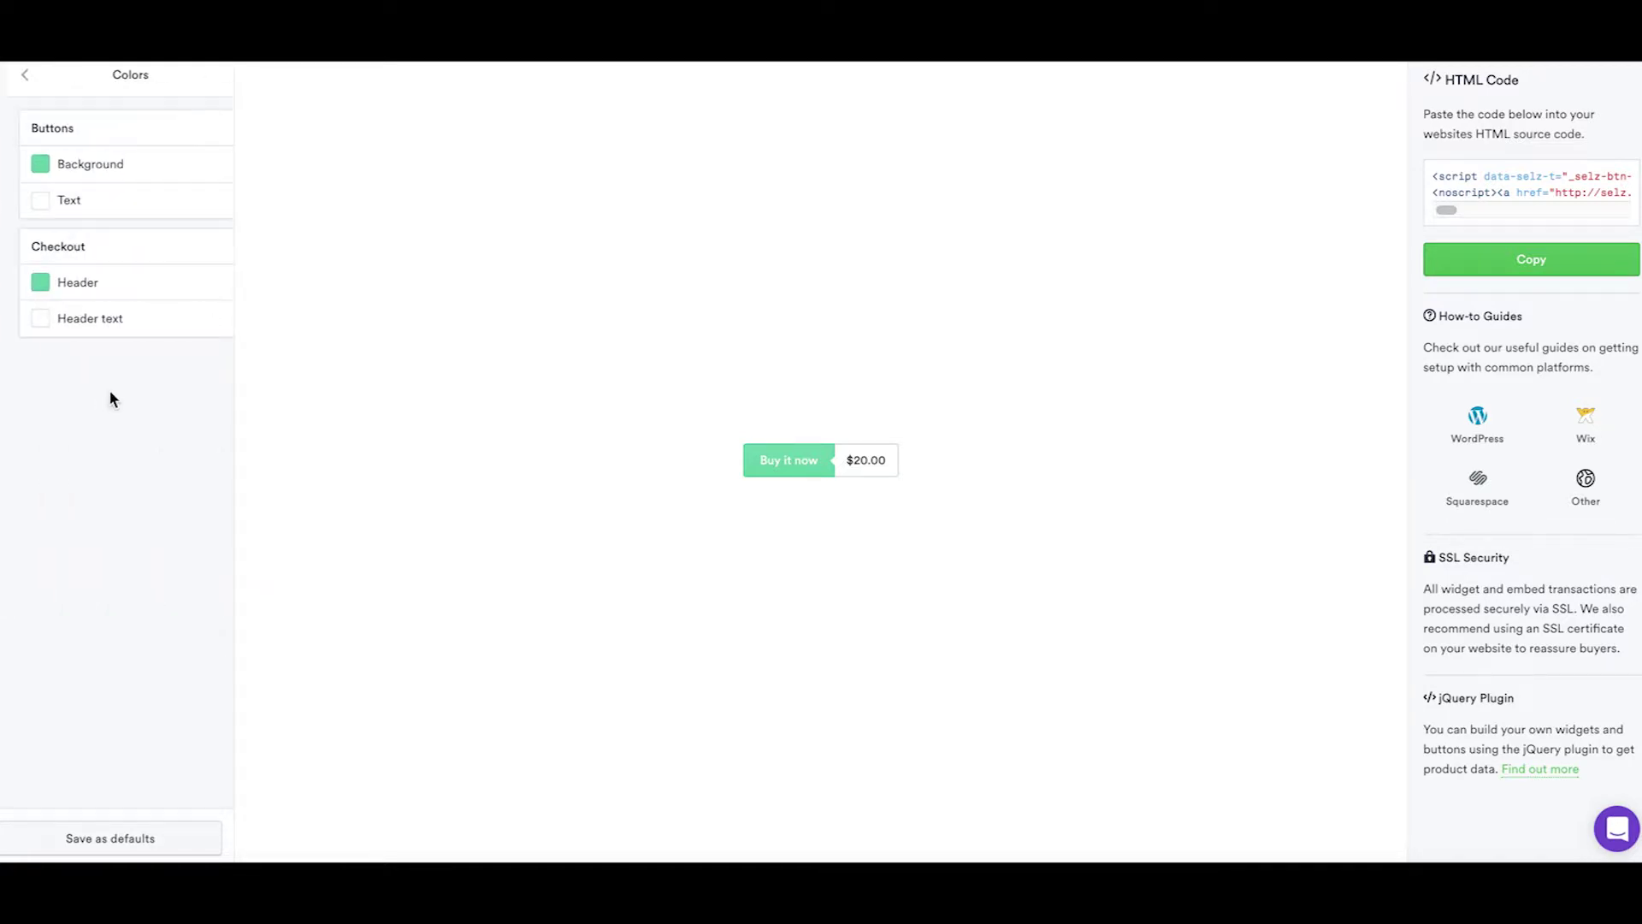
pyautogui.click(20, 164)
pyautogui.click(102, 265)
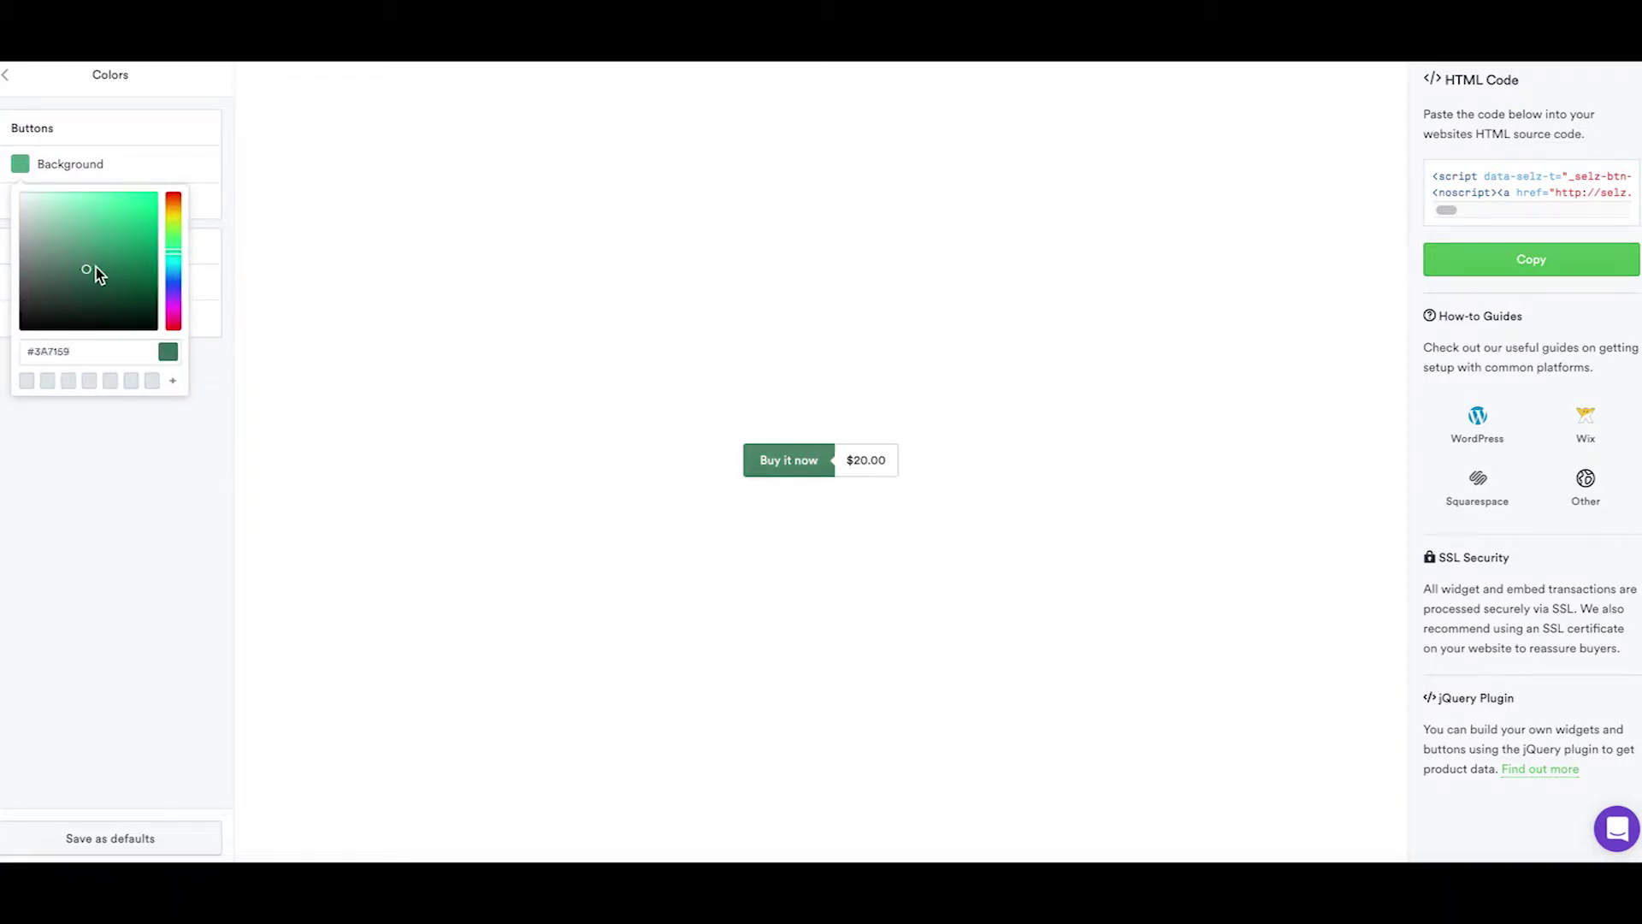
pyautogui.moveTo(177, 268); pyautogui.dragTo(178, 303)
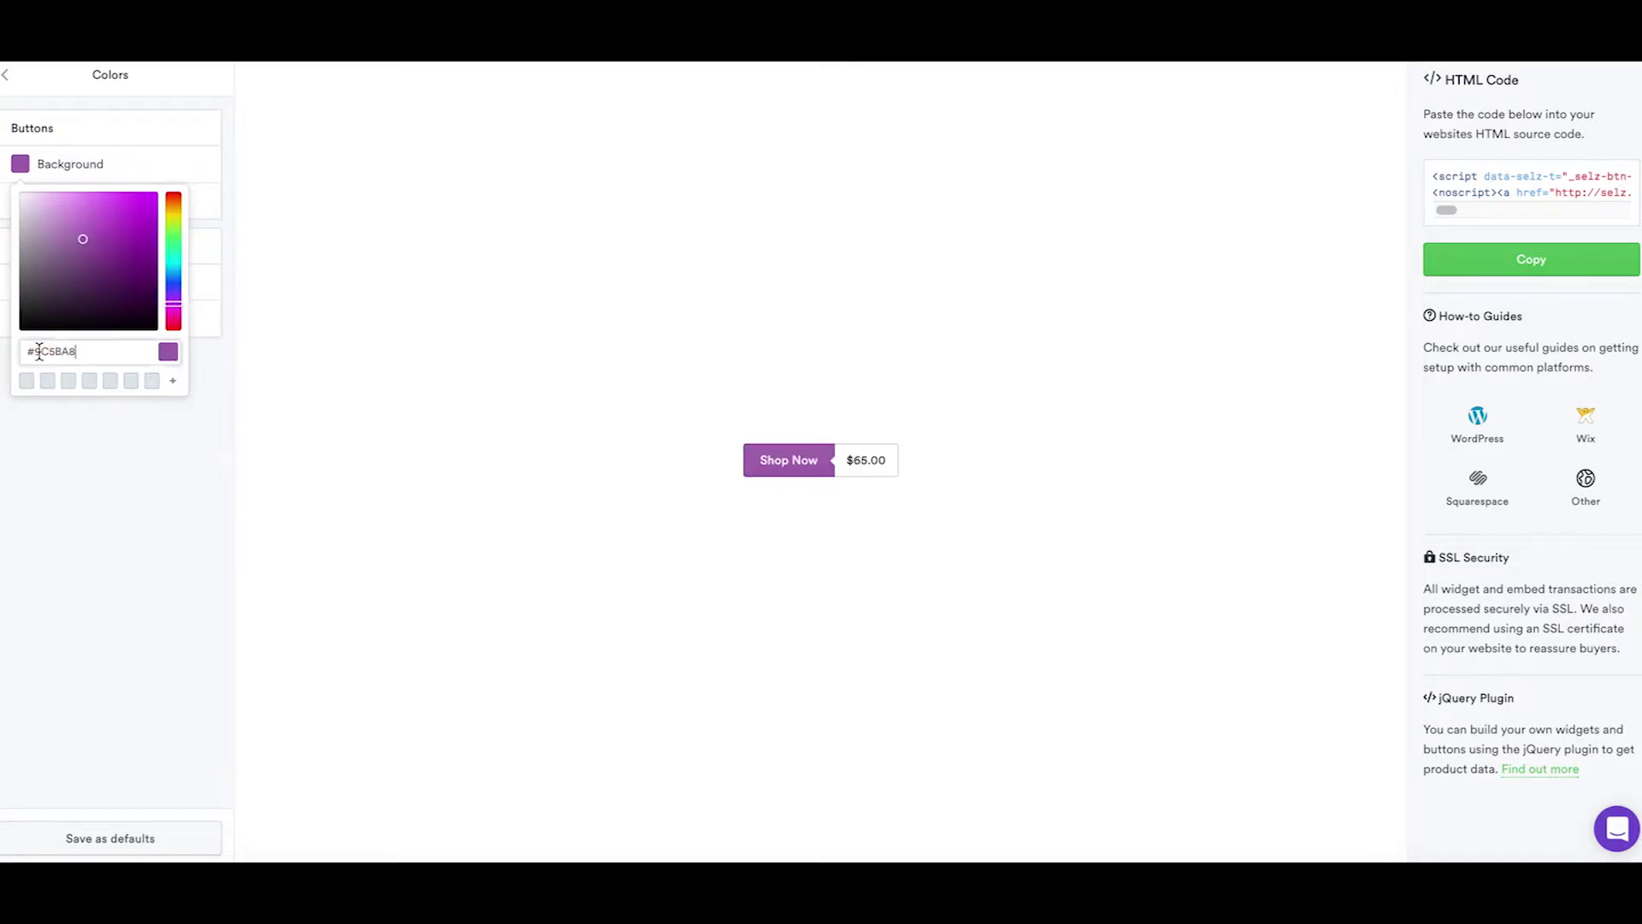
# - Set the button background to #63D1A6 and save the button settings as defaults
pyautogui.tripleClick(38, 351)
pyautogui.write('#63D1A6')
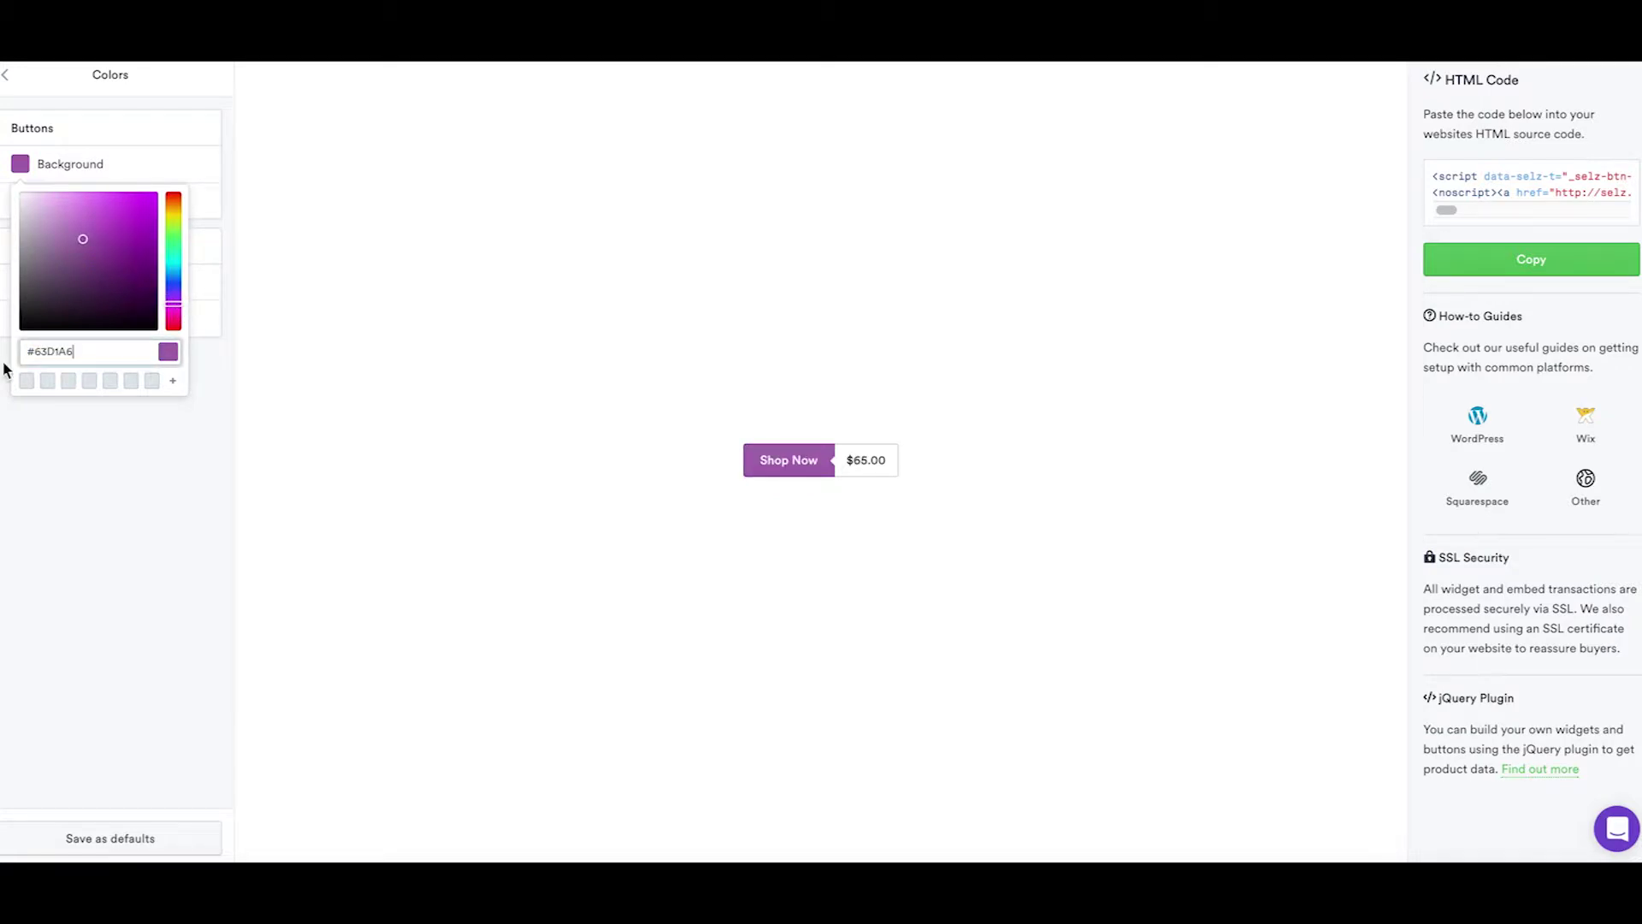
pyautogui.click(75, 494)
pyautogui.click(7, 75)
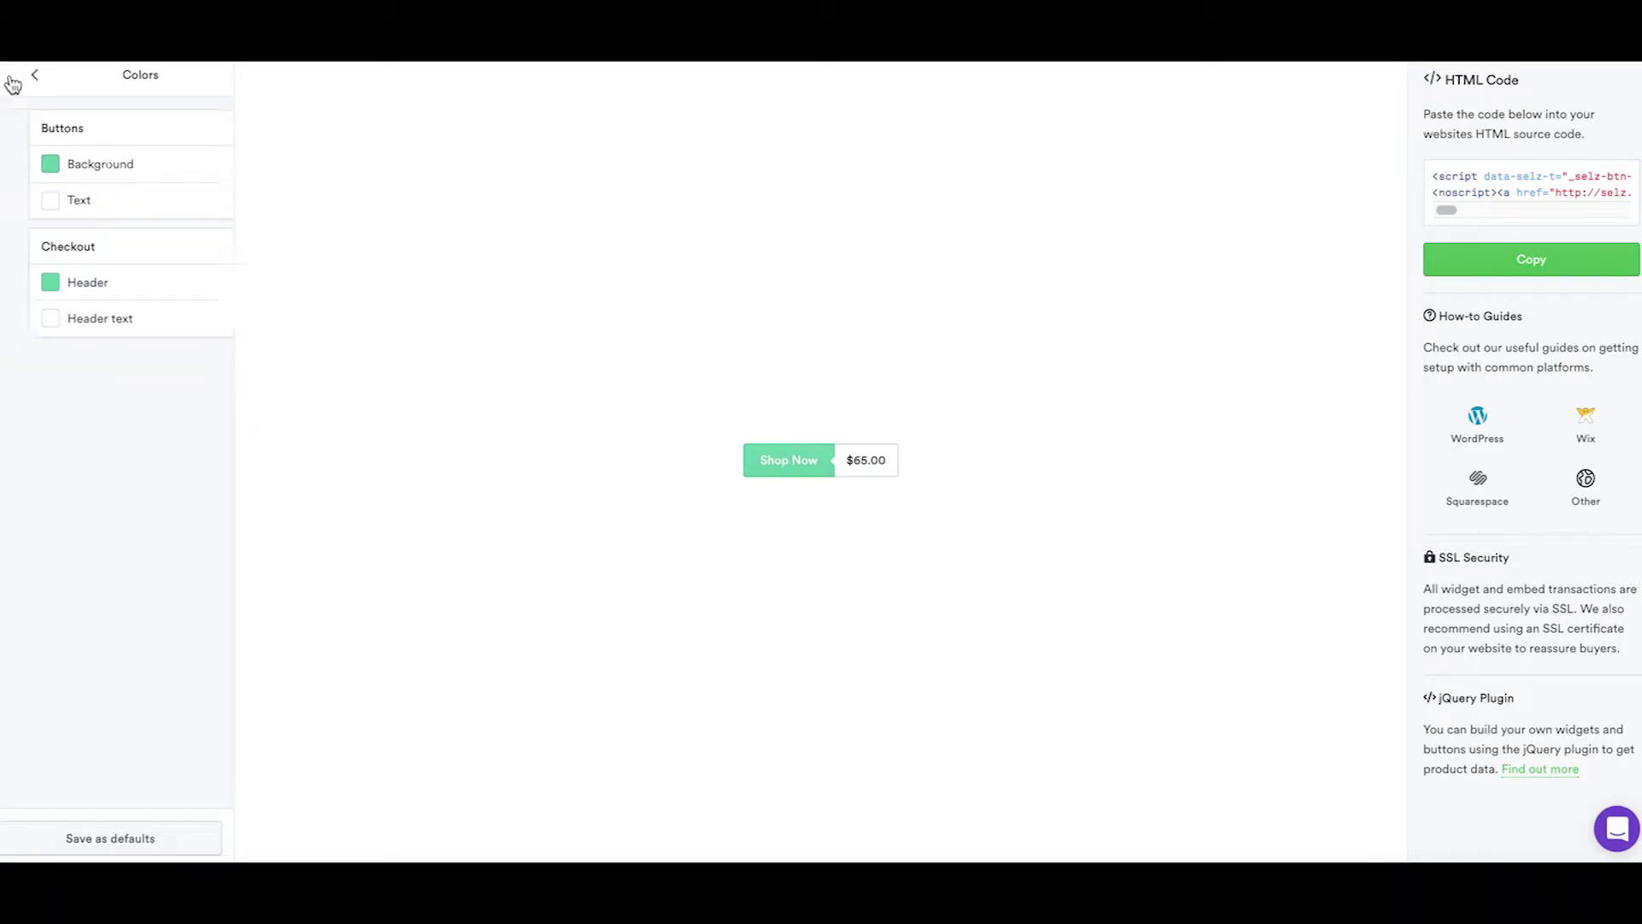
pyautogui.click(179, 843)
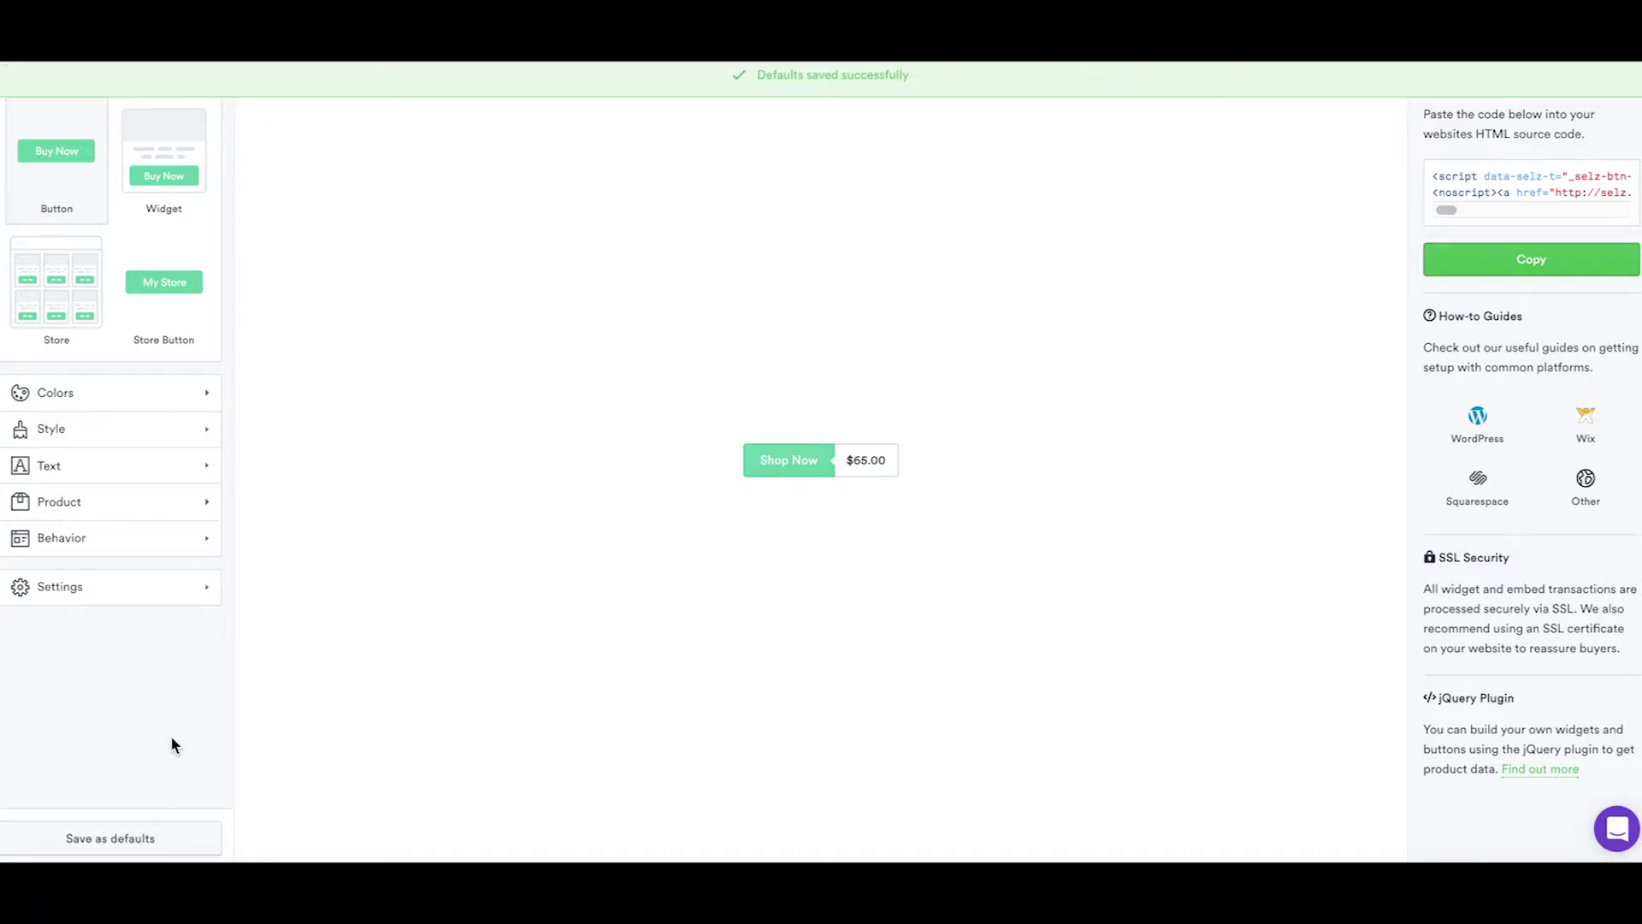
pyautogui.click(1610, 828)
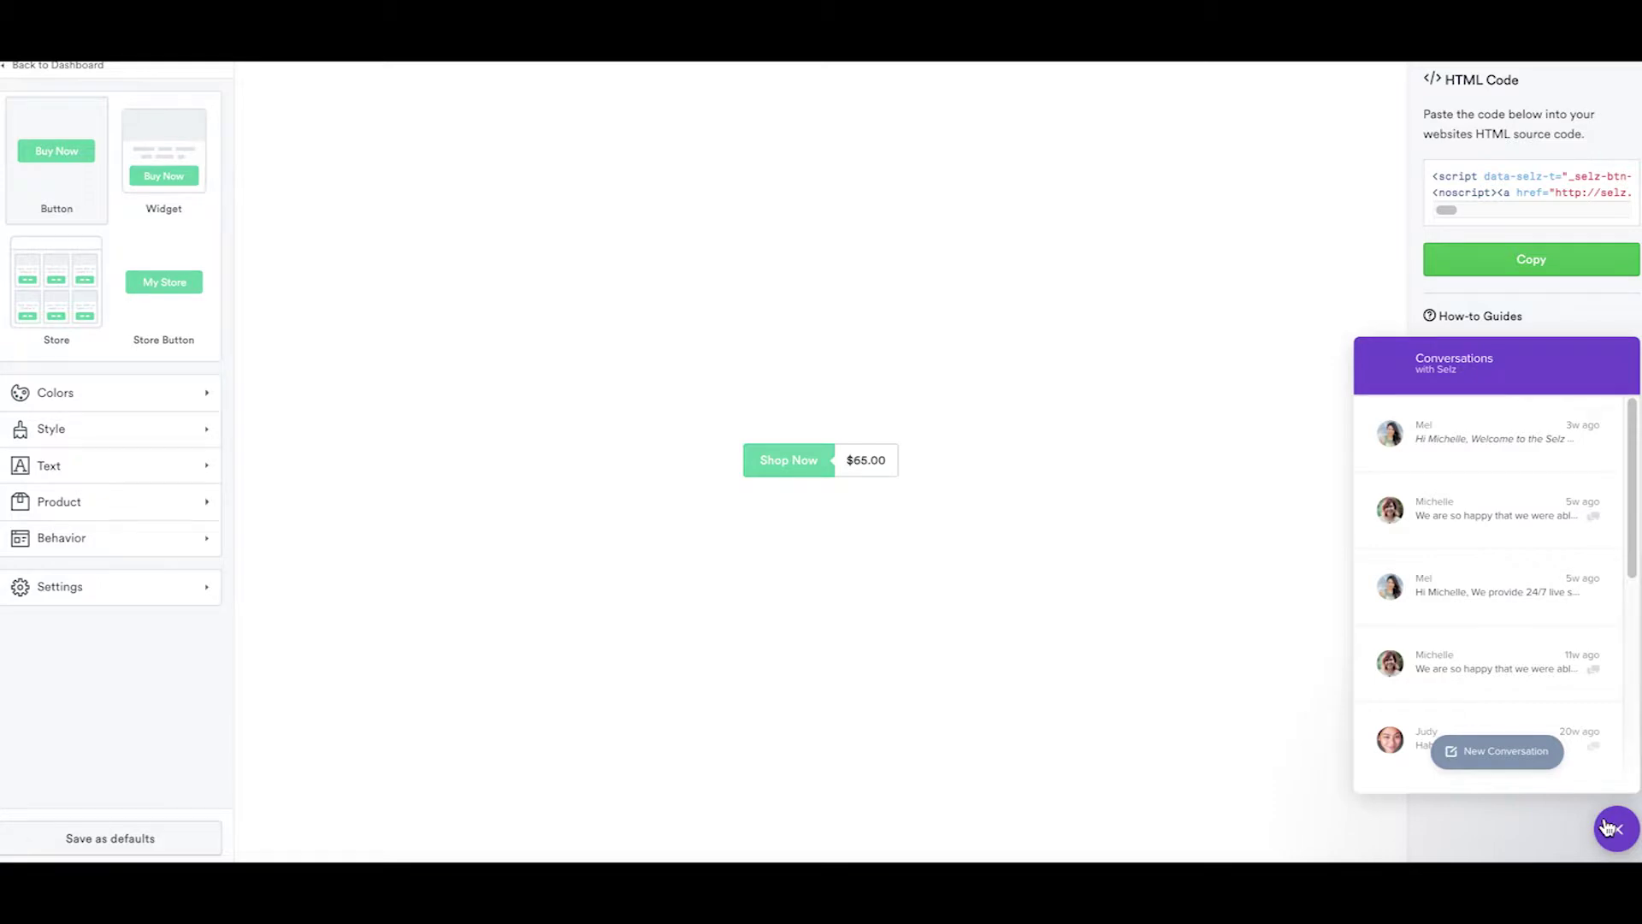
# - Switch the embed to a product widget showing Brown Floppy Hat and copy its HTML code
pyautogui.click(1508, 609)
pyautogui.click(1503, 554)
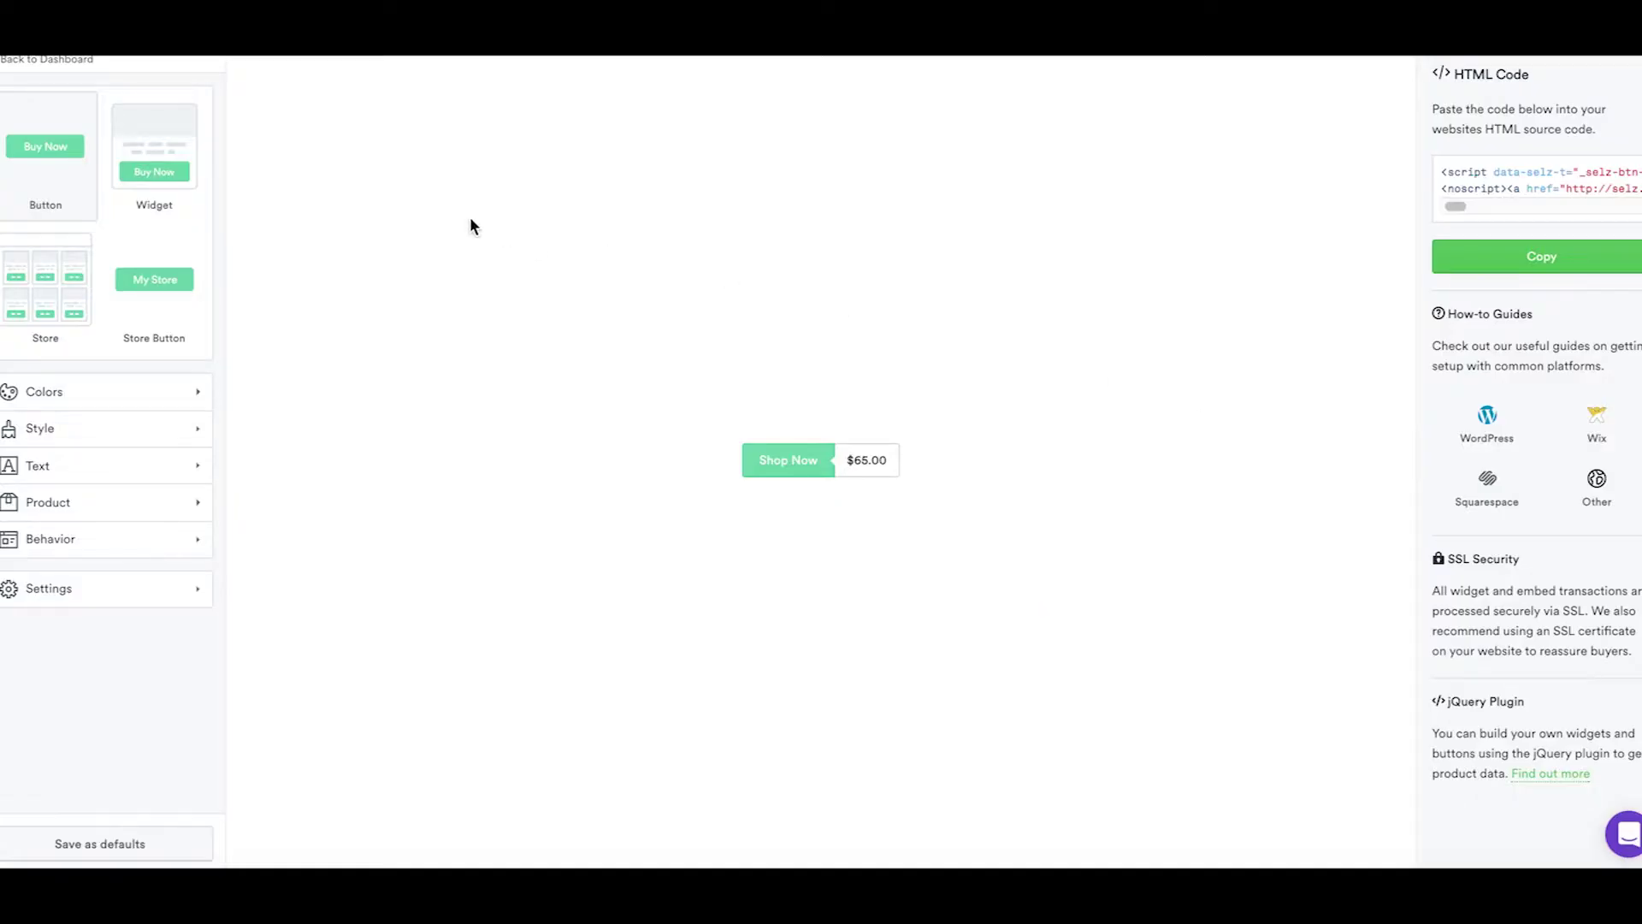
pyautogui.click(167, 157)
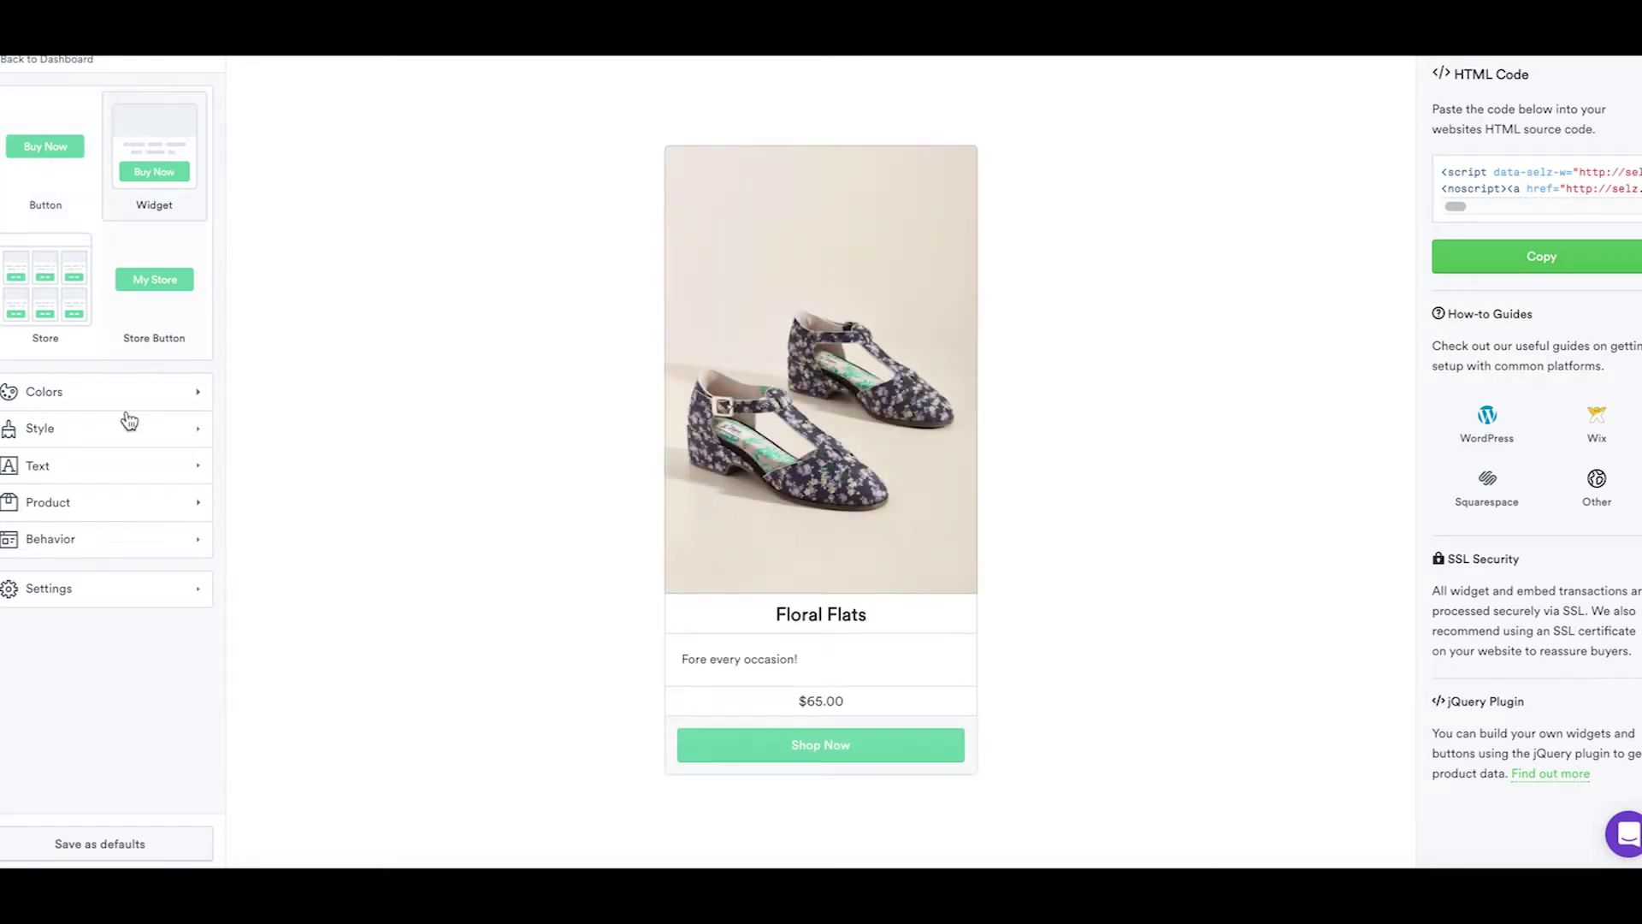
pyautogui.click(94, 512)
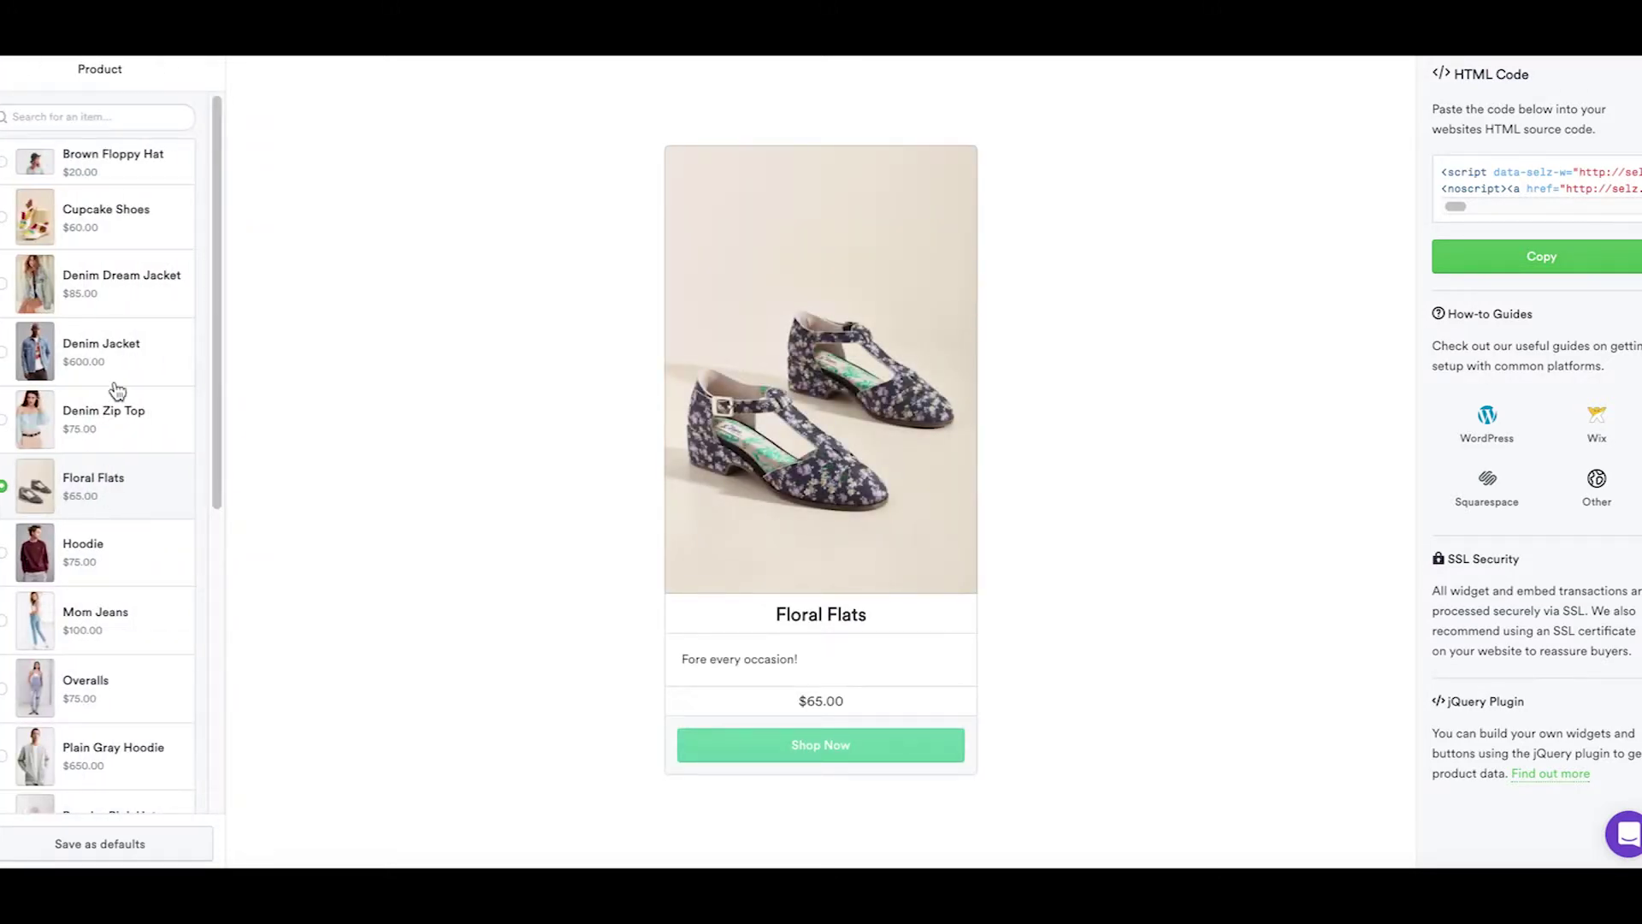
pyautogui.click(118, 178)
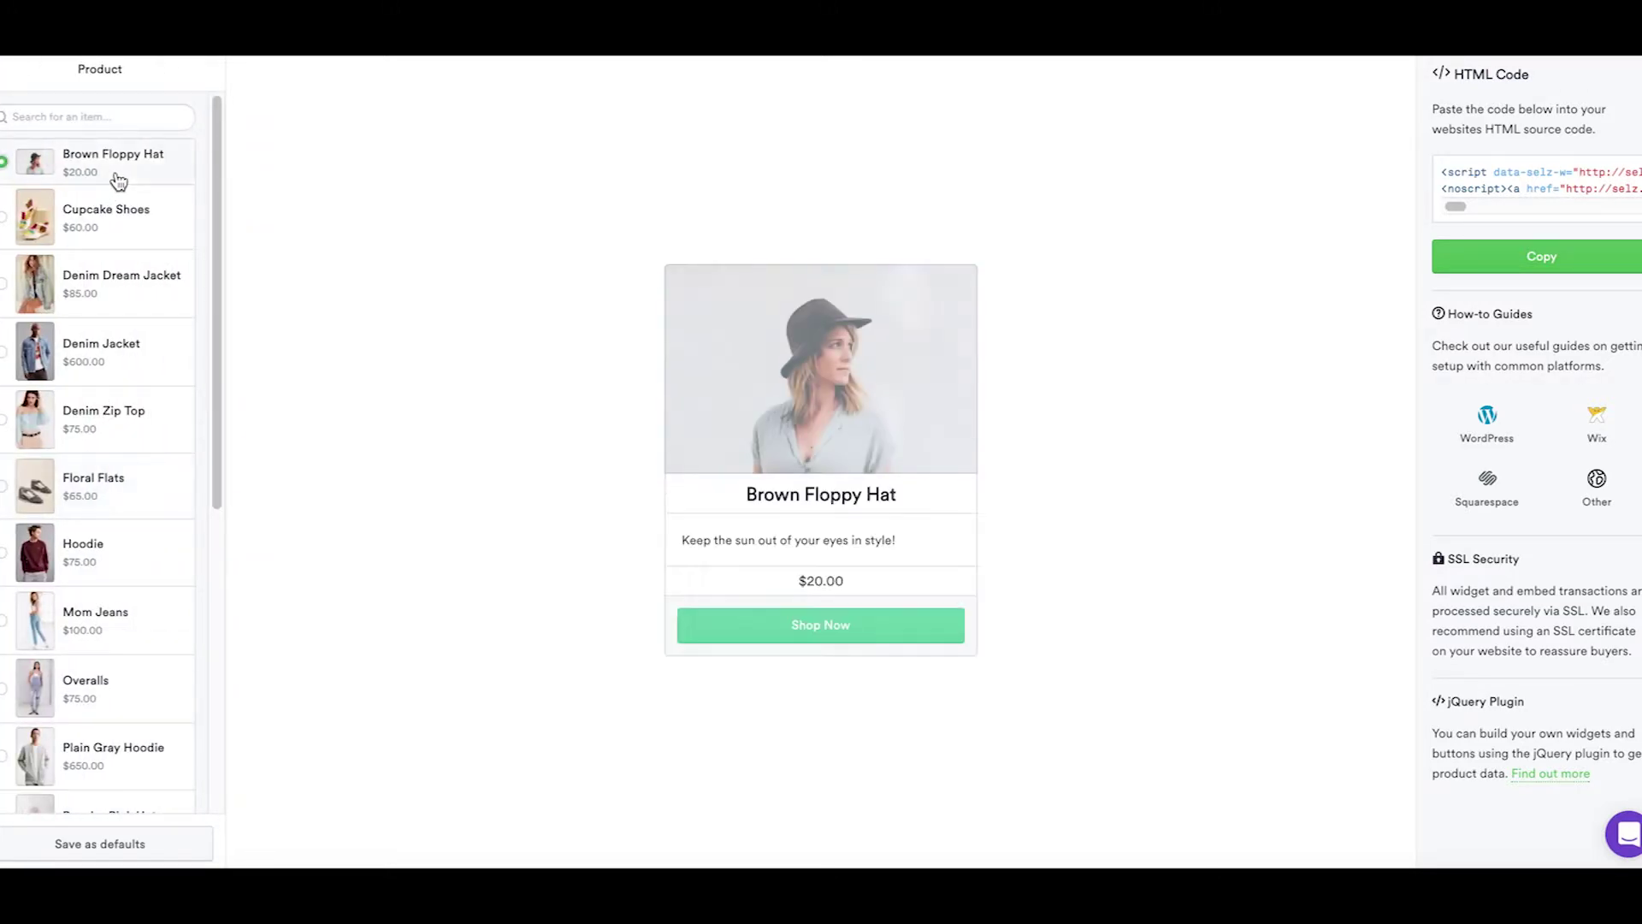
pyautogui.click(8, 75)
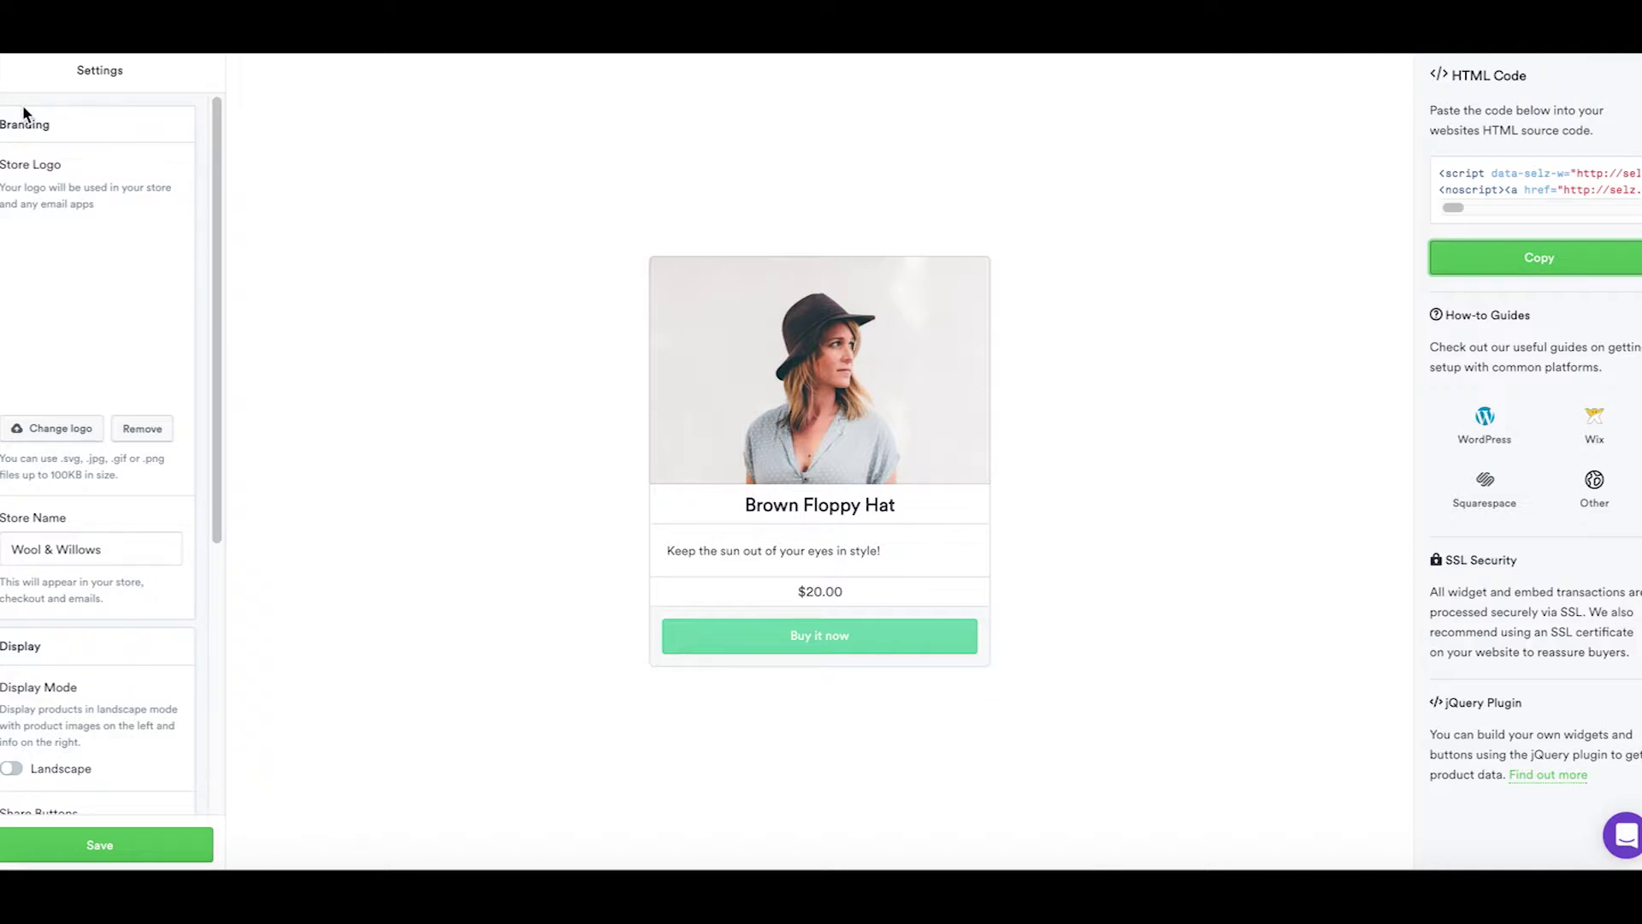
pyautogui.click(1579, 272)
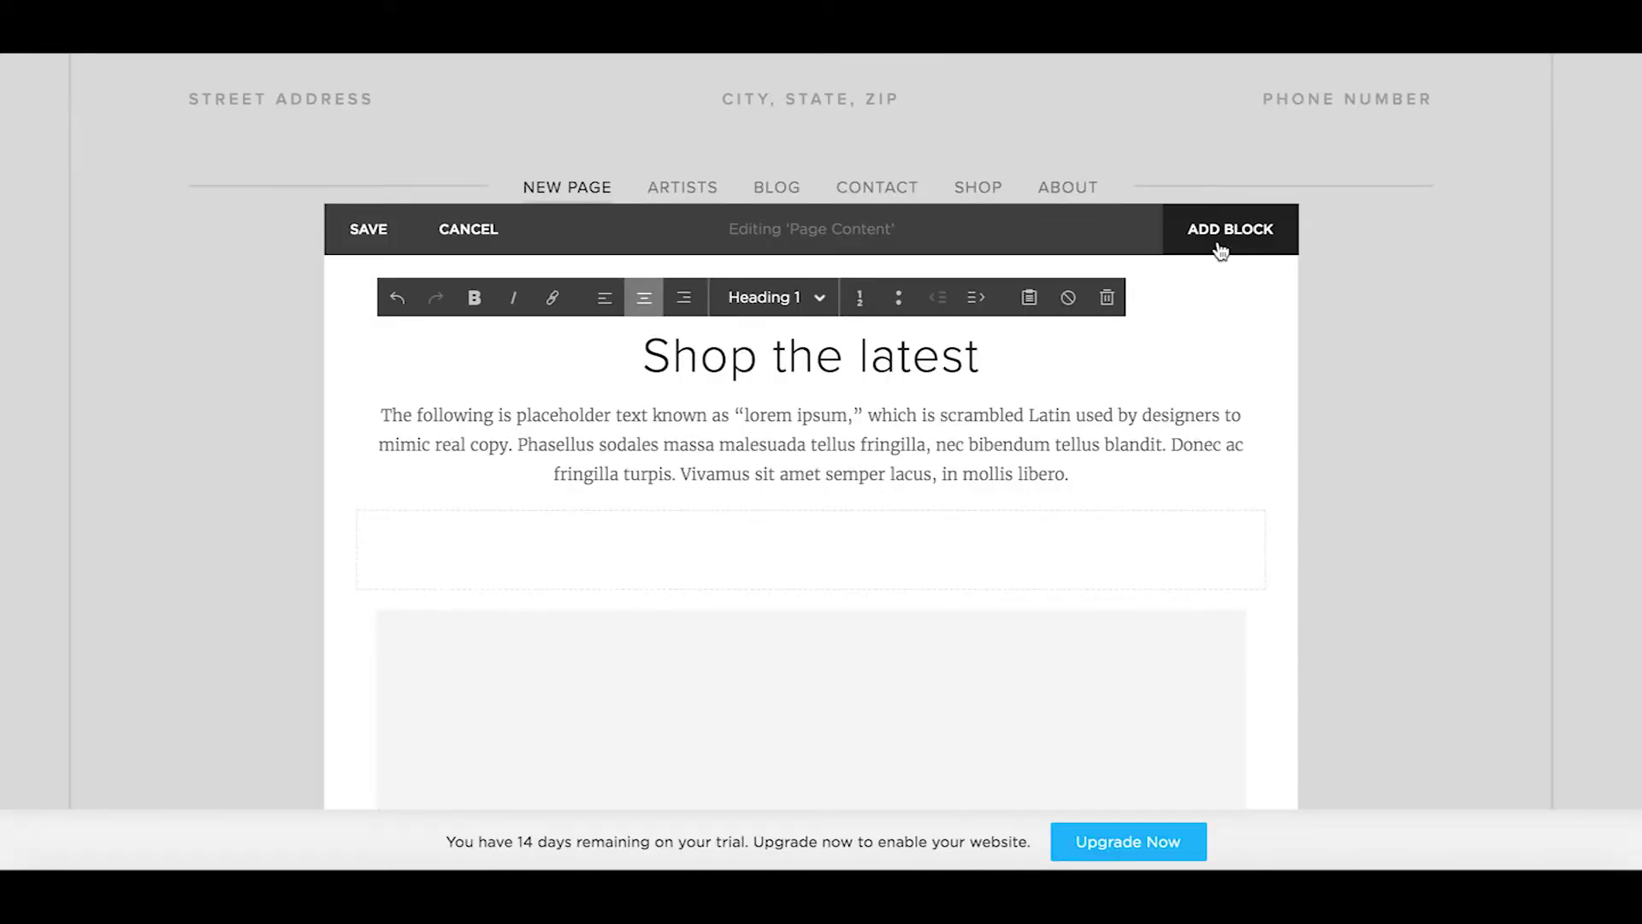
# - Add a Code block to 'Shop the latest', replace the Hello, World! placeholder with the Selz code, and apply
pyautogui.click(1222, 234)
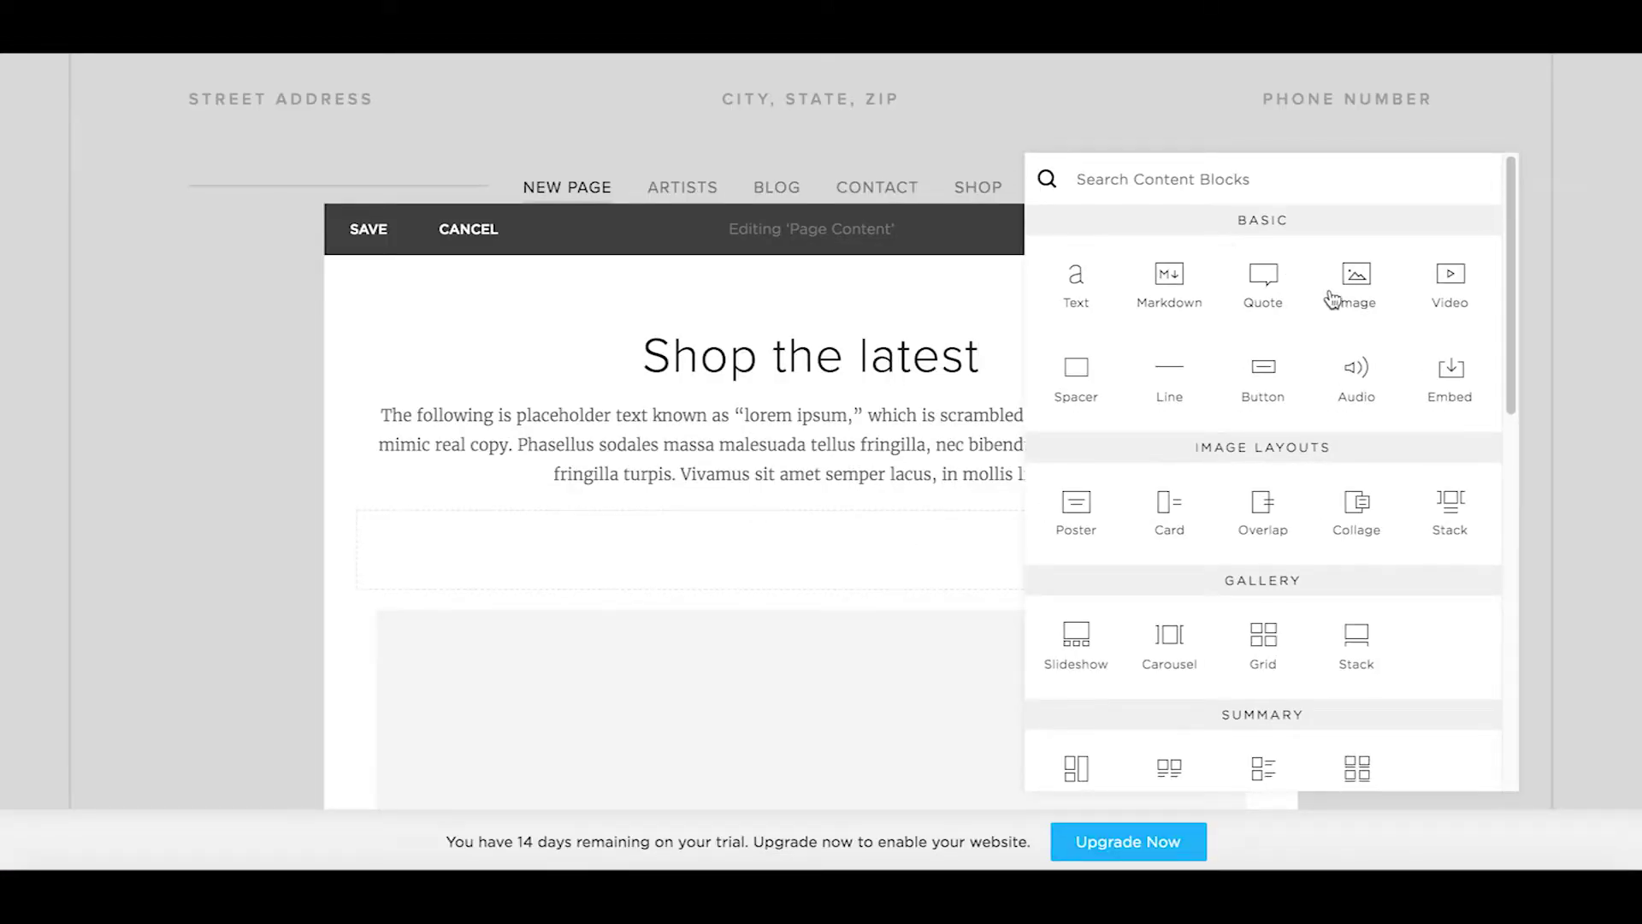
pyautogui.scroll(-4, 1416, 560)
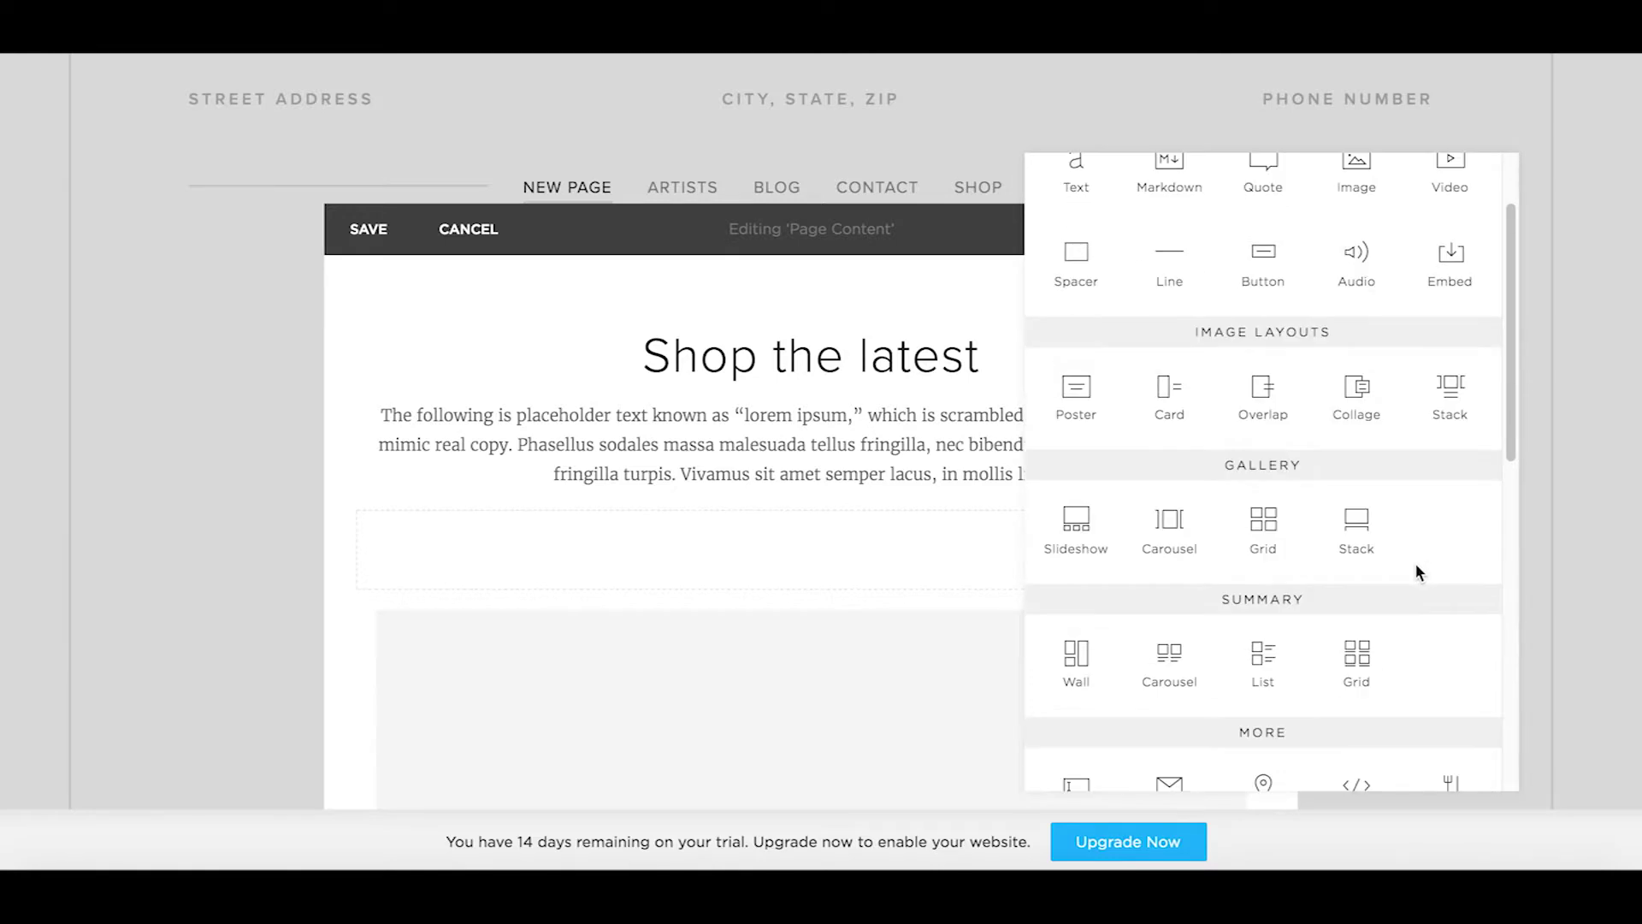
pyautogui.scroll(-2, 1417, 571)
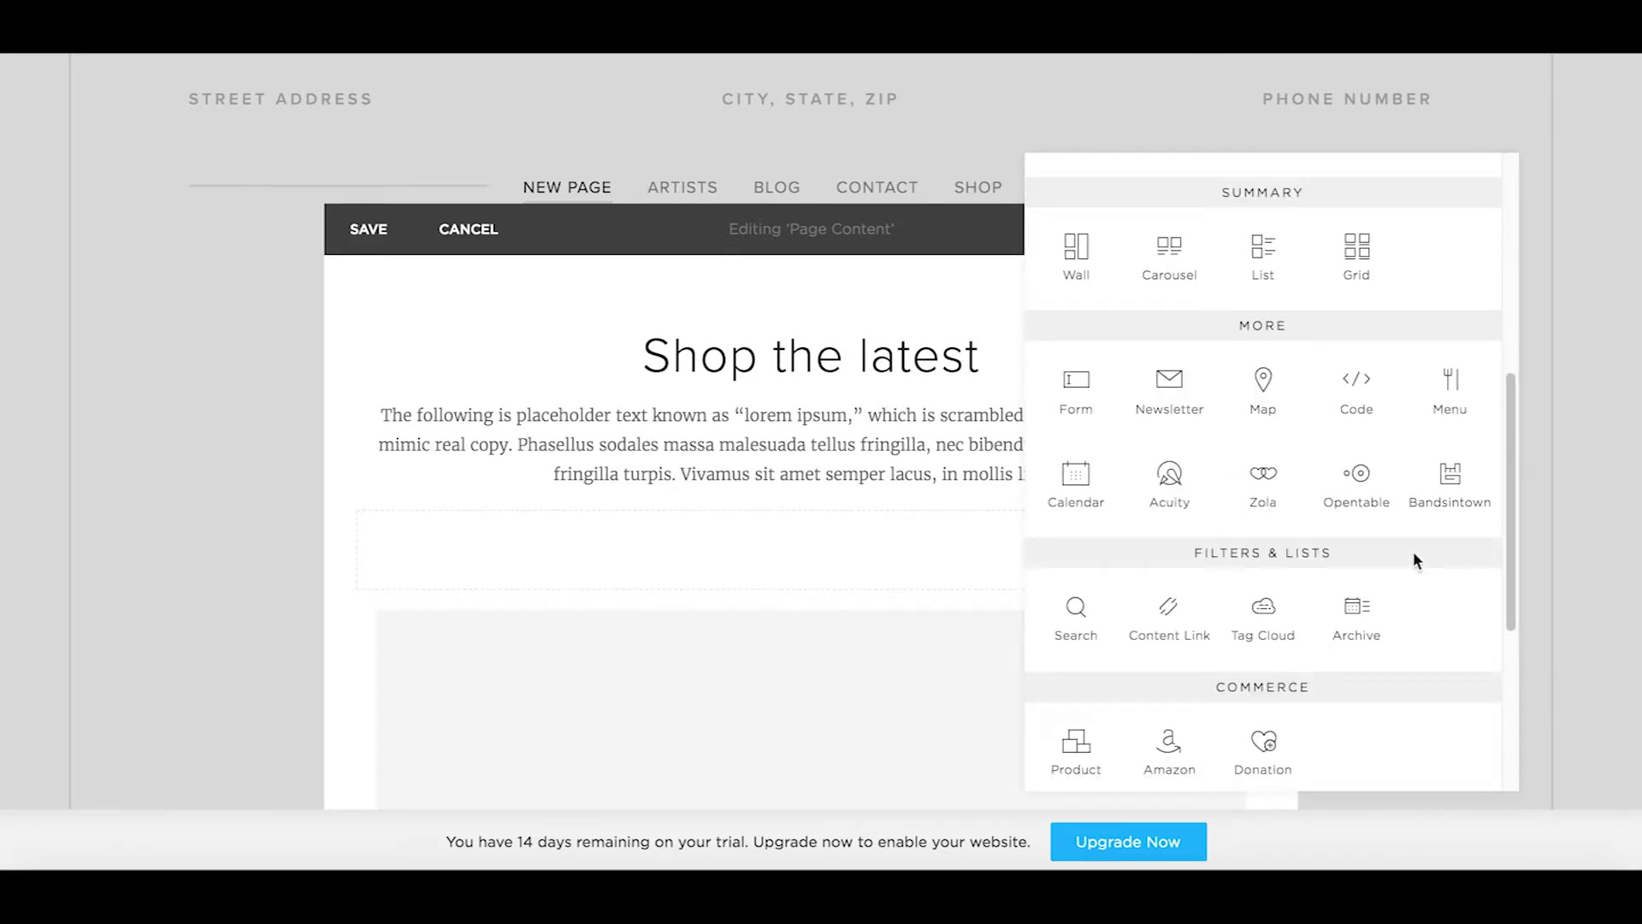
pyautogui.click(1383, 383)
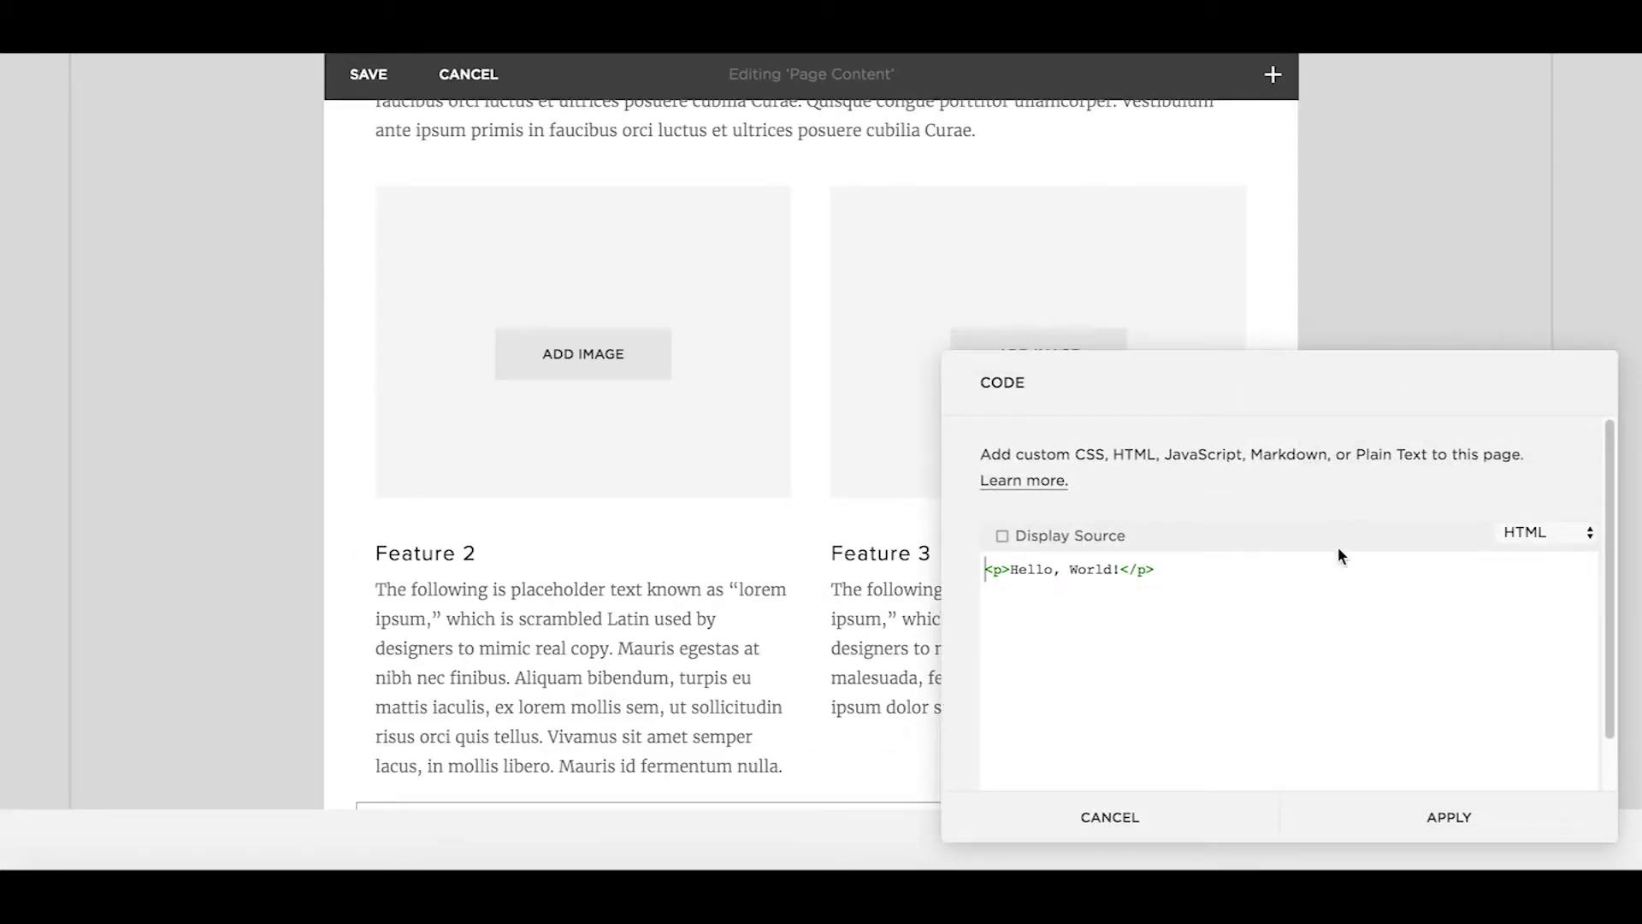
pyautogui.hotkey('ctrl', 'a')
pyautogui.press('BackSpace')
pyautogui.hotkey('ctrl', 'v')
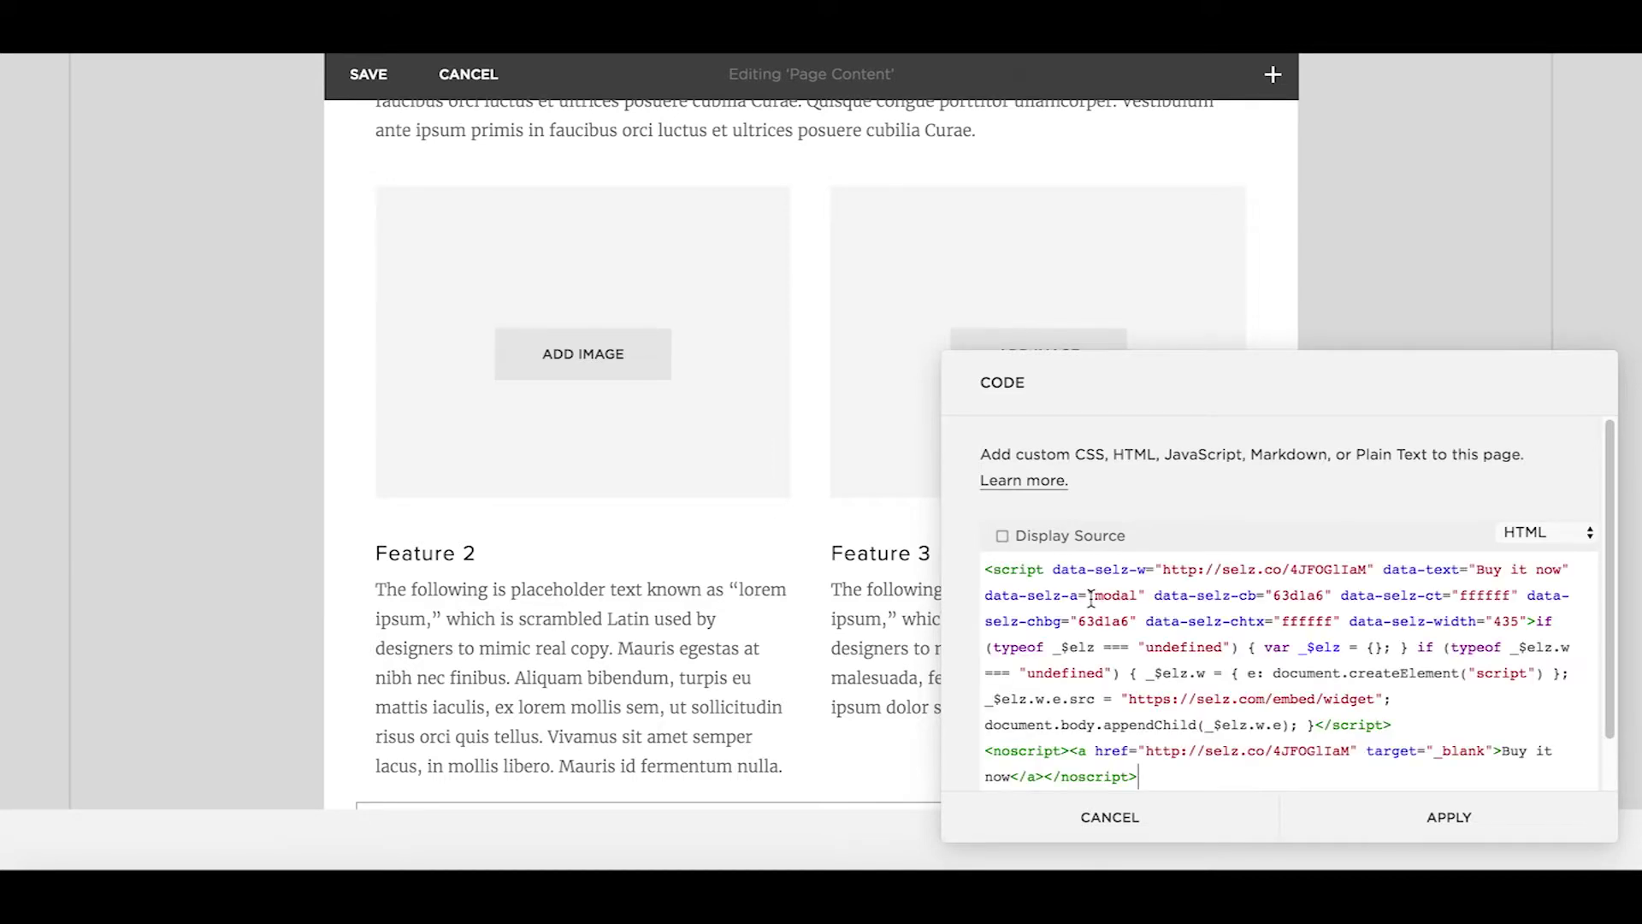
pyautogui.click(1503, 821)
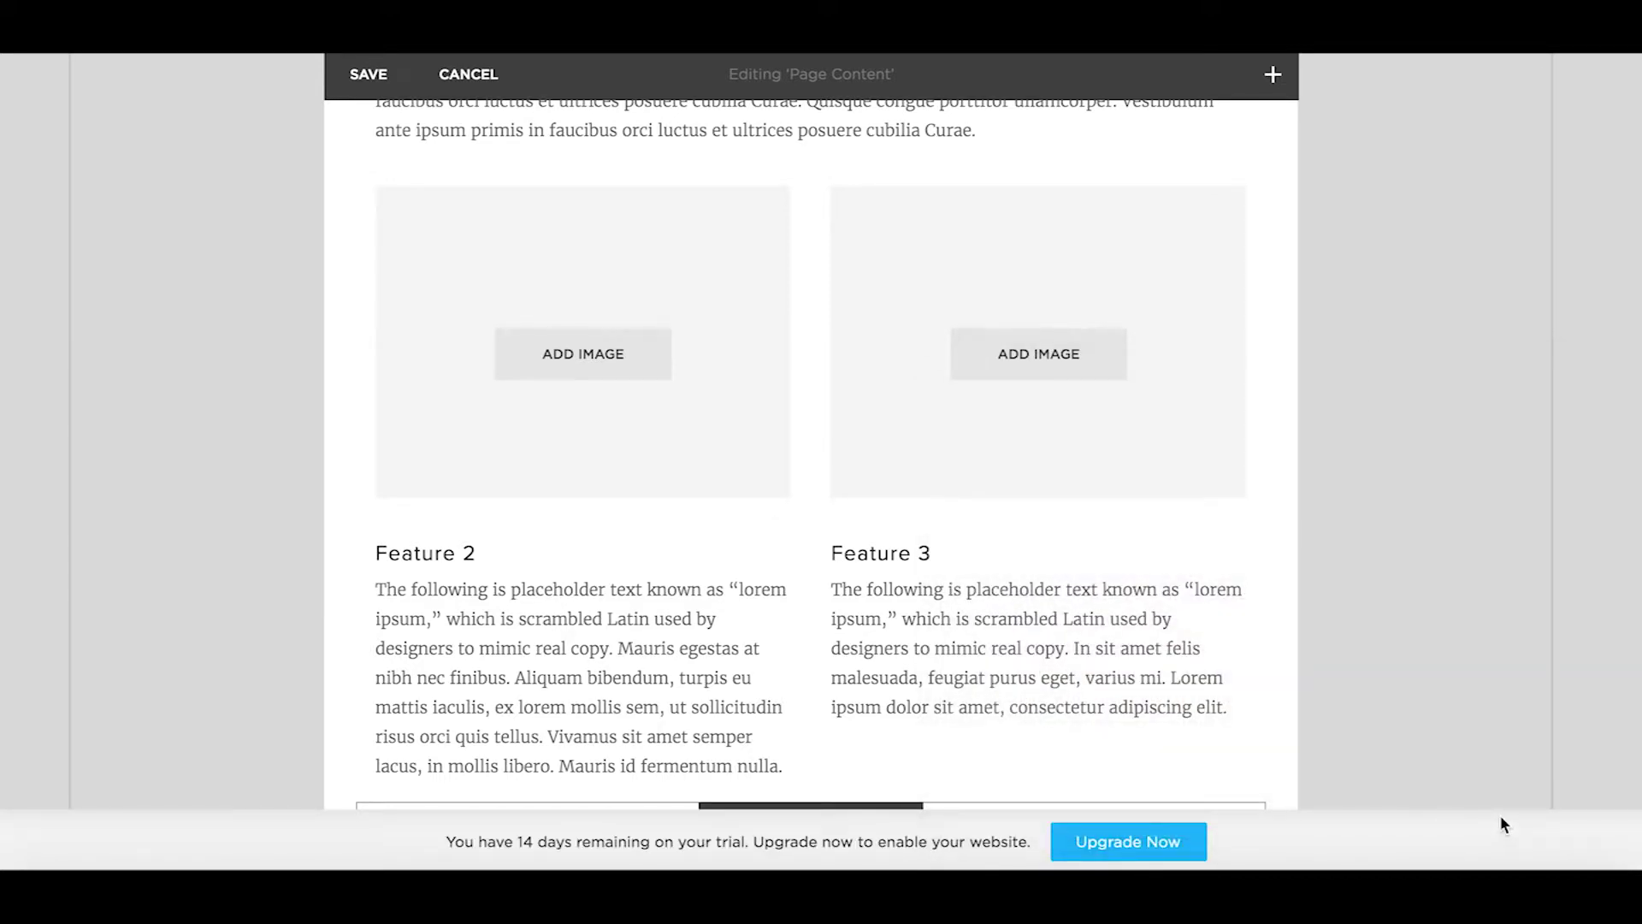
pyautogui.scroll(6, 1258, 569)
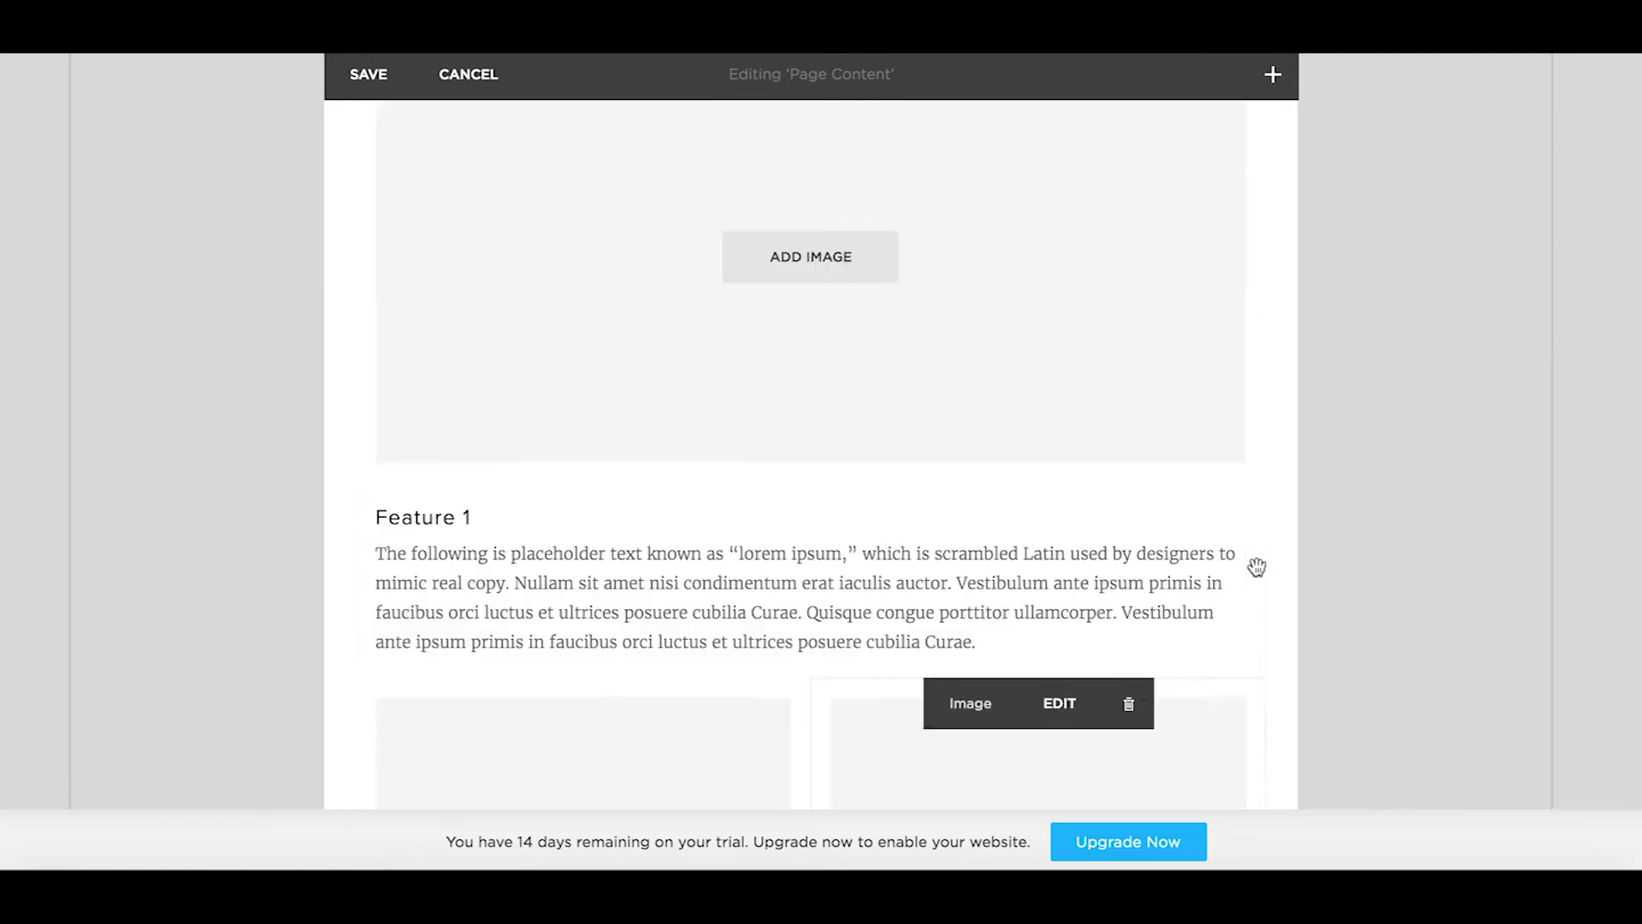
pyautogui.scroll(5, 1257, 569)
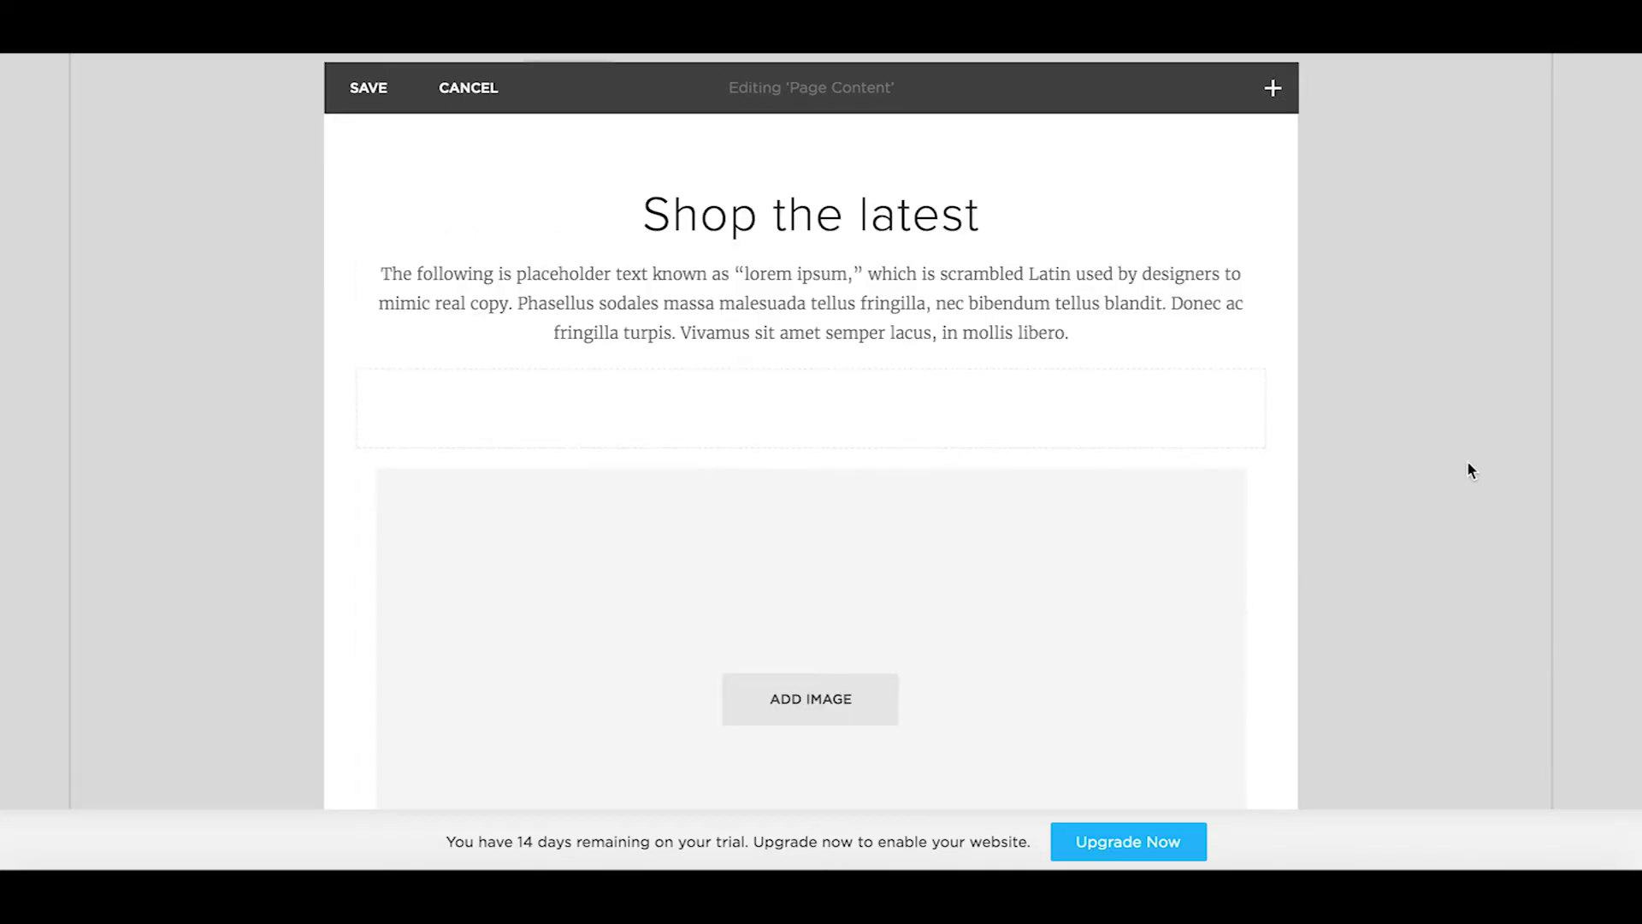
# - Preview the Brown Floppy Hat widget with its $20.00 Buy it now button, scrolling to the footer
pyautogui.scroll(-15, 1372, 539)
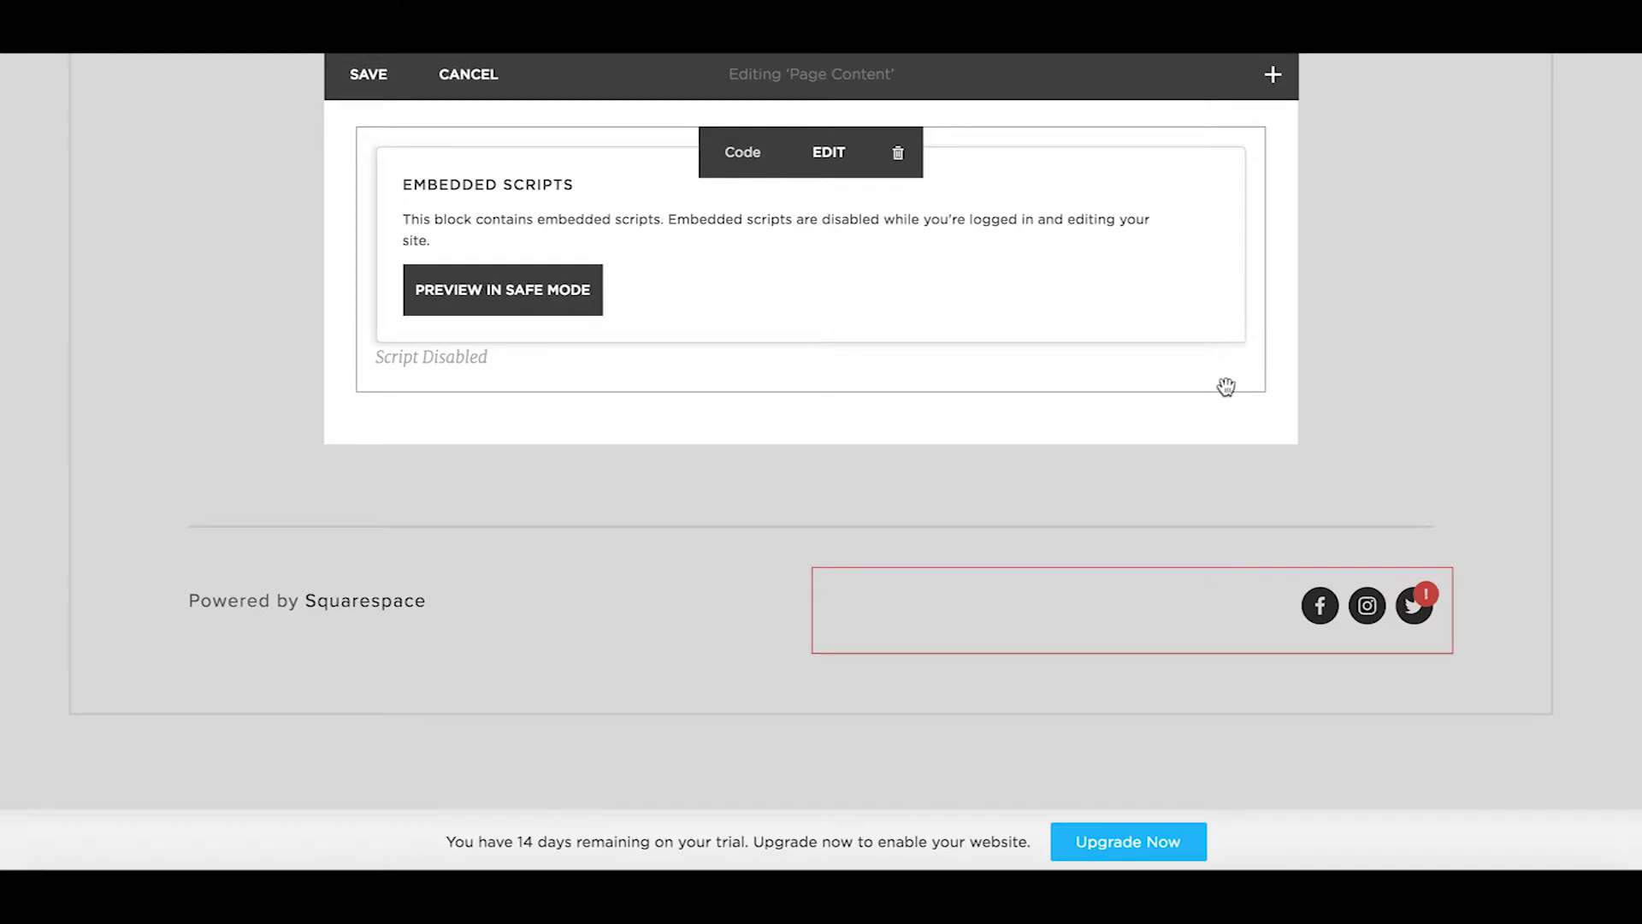
pyautogui.click(554, 298)
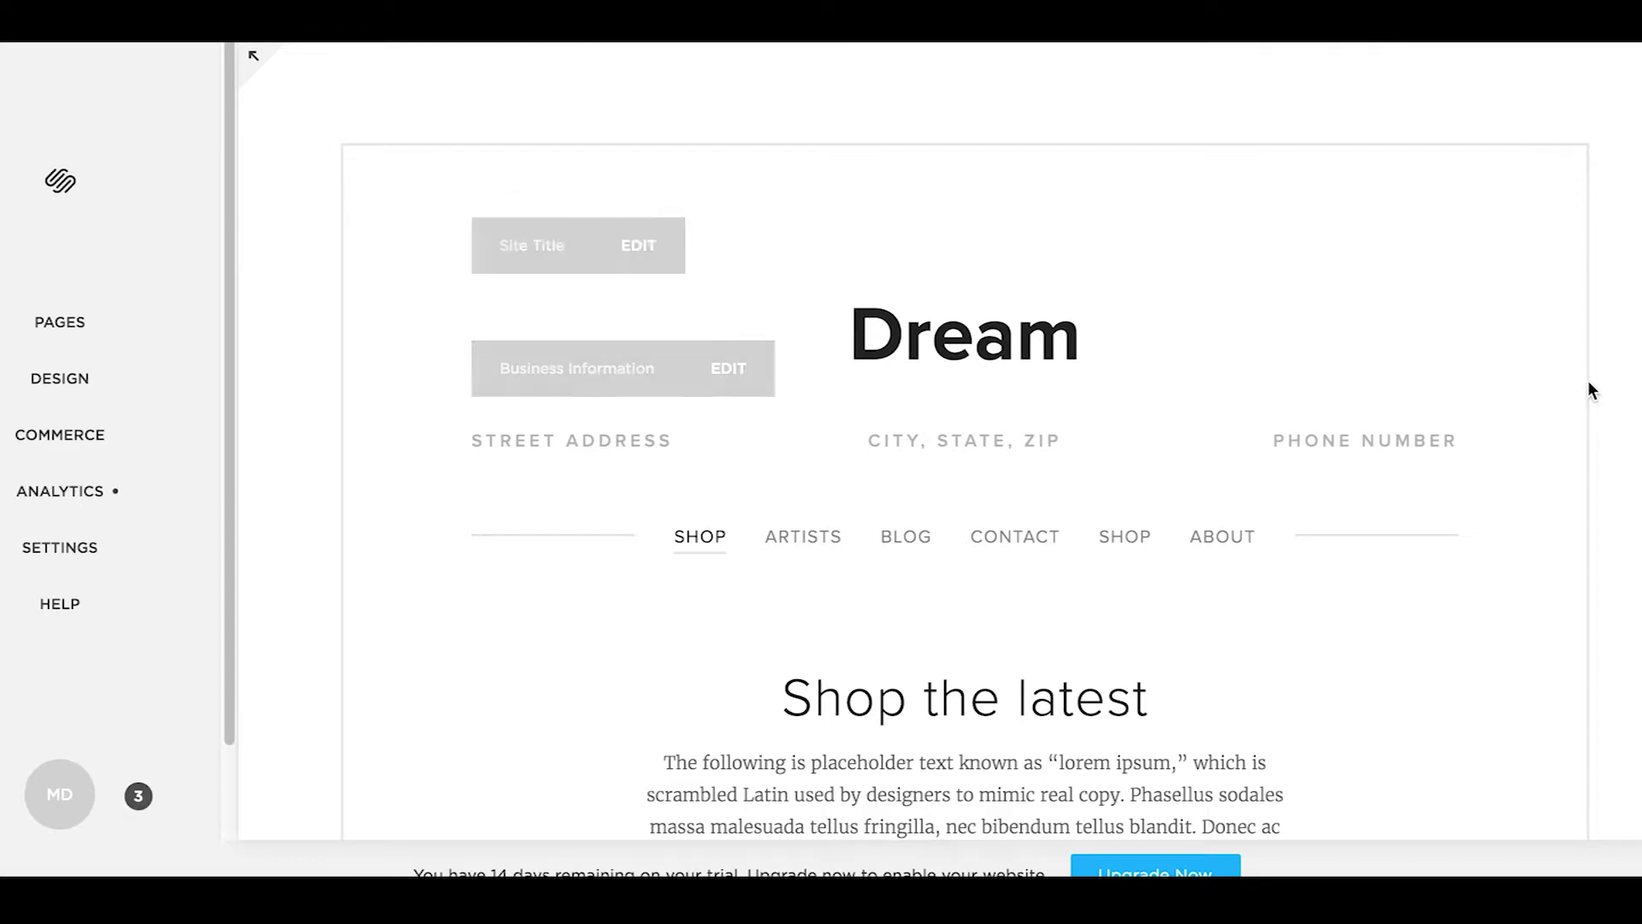
pyautogui.scroll(-7, 1587, 385)
pyautogui.scroll(-18, 1585, 387)
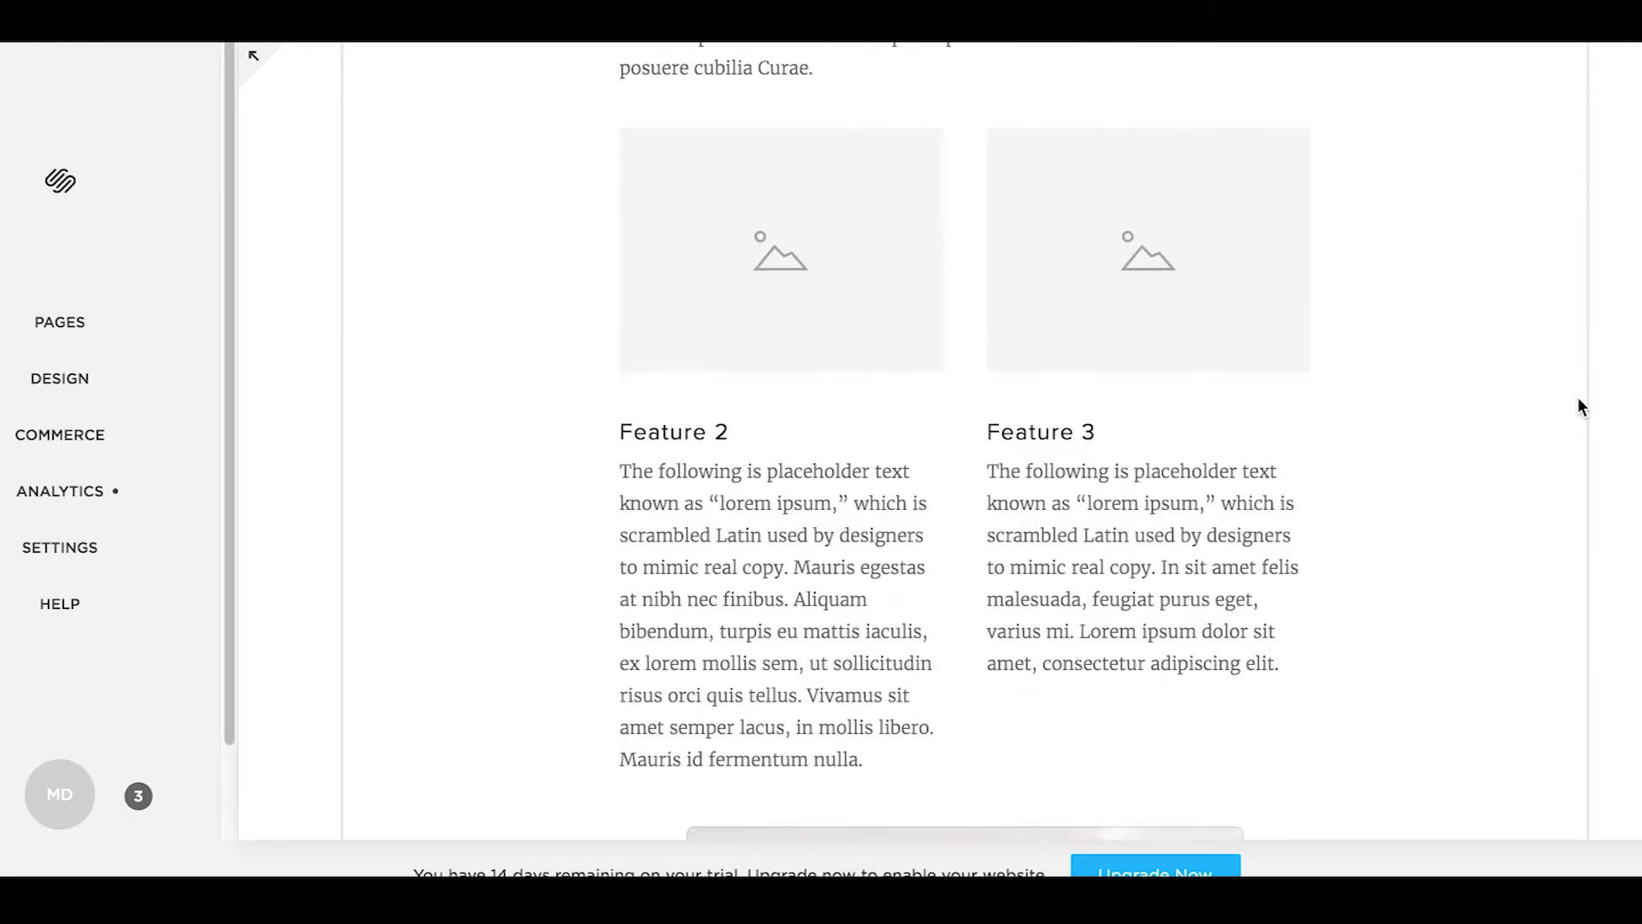
pyautogui.scroll(-2, 1578, 404)
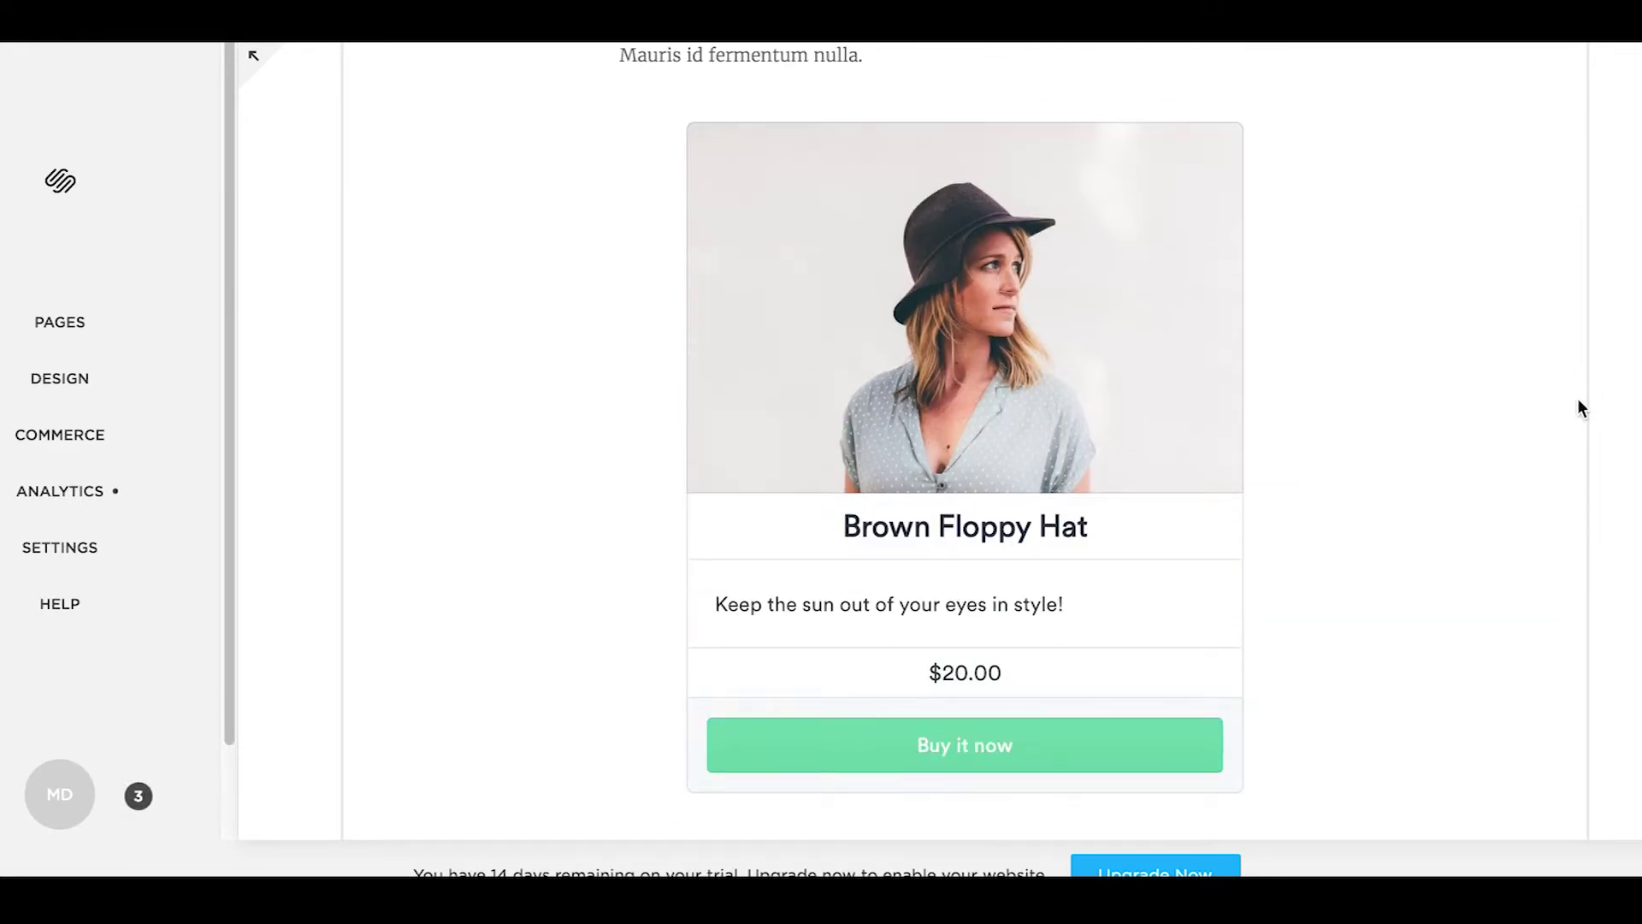
pyautogui.scroll(-1, 1470, 371)
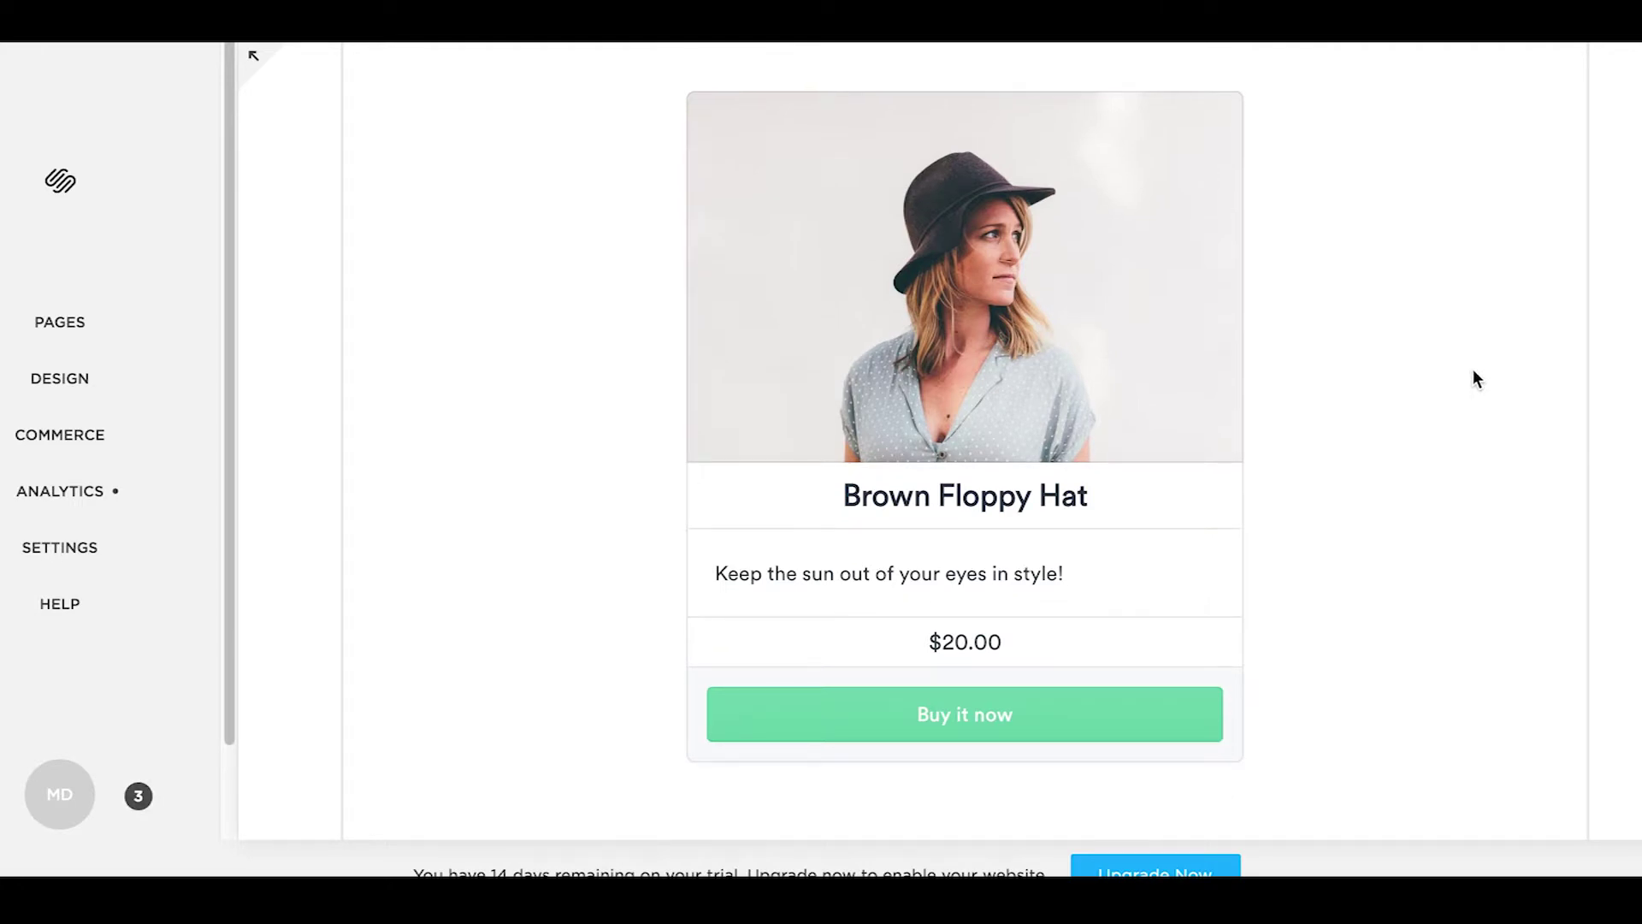
pyautogui.scroll(-2, 1473, 370)
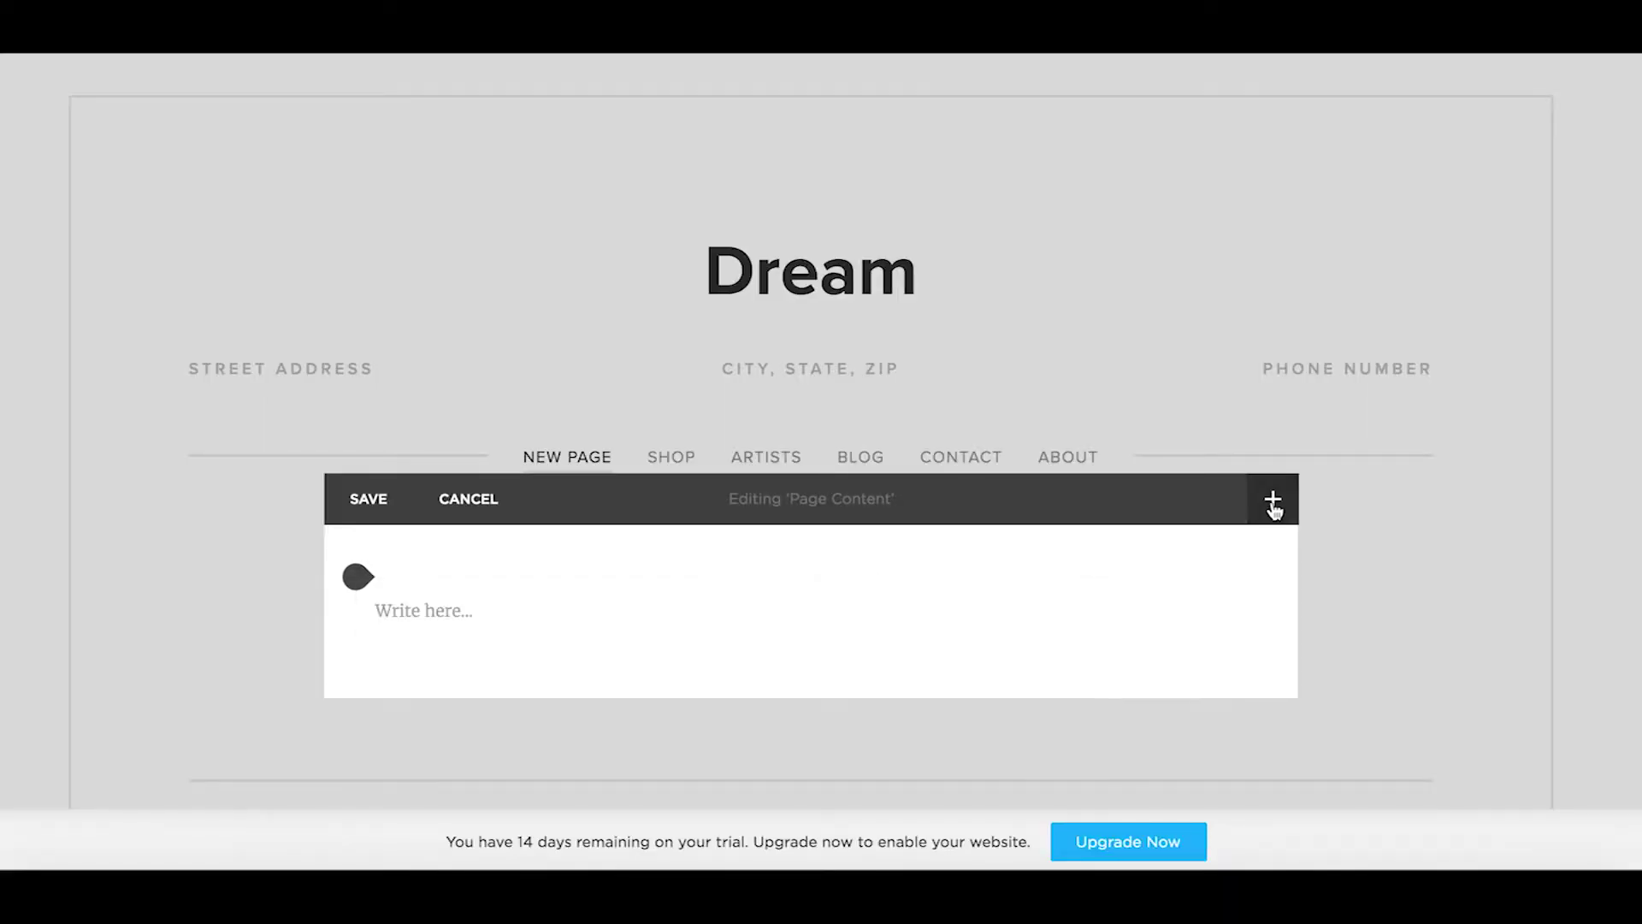
pyautogui.click(1273, 504)
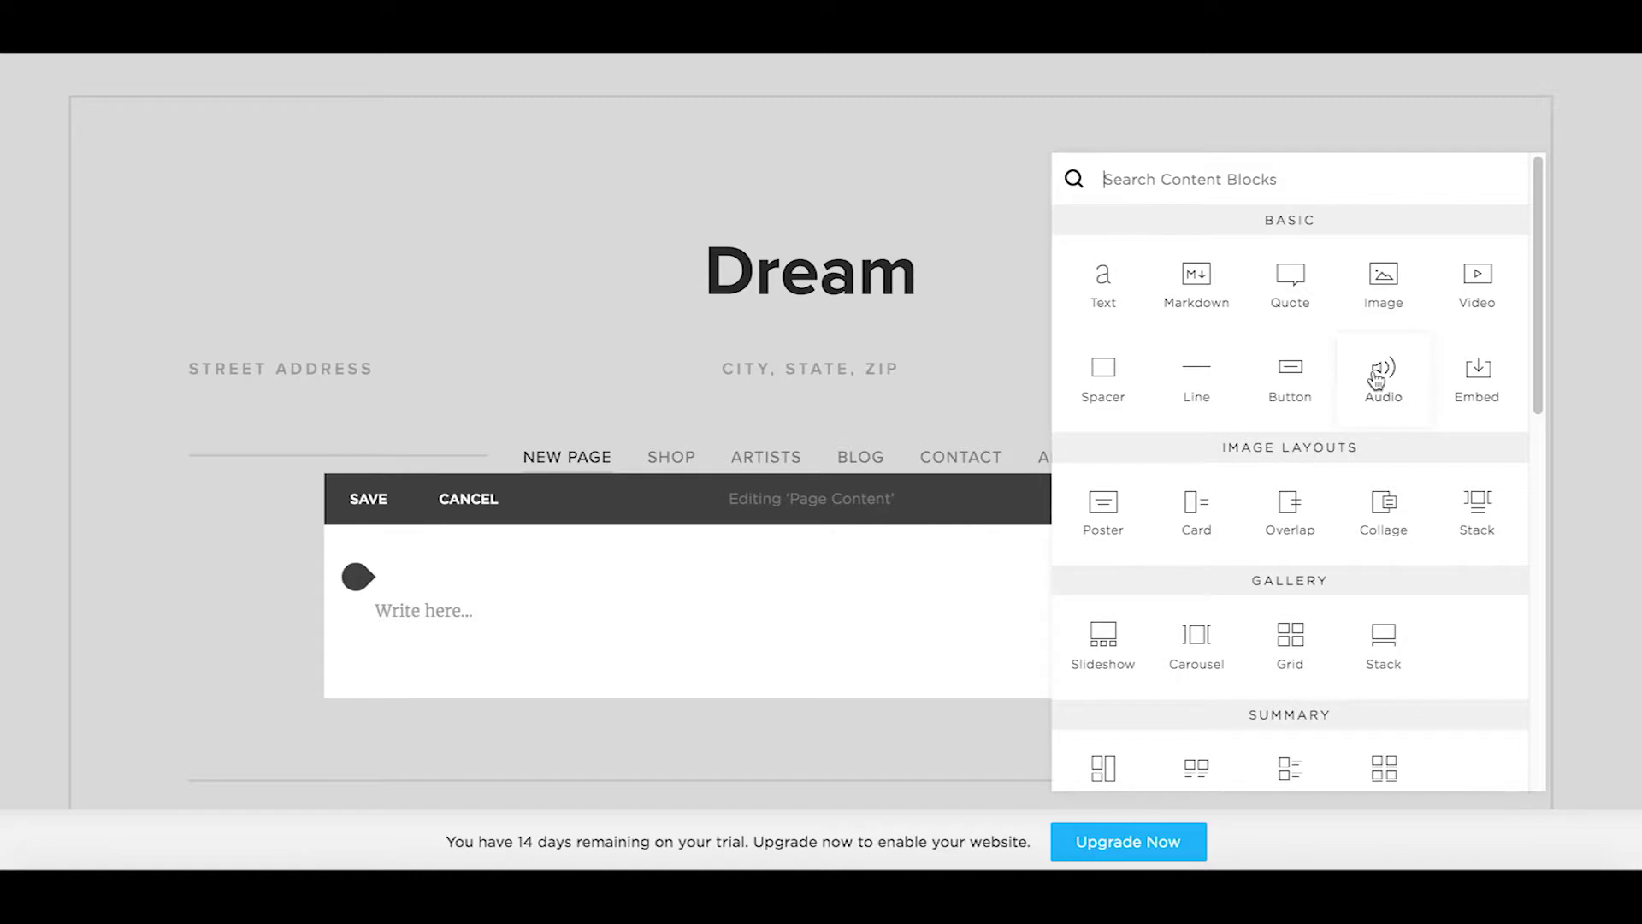
# - Insert a Code block on the New Page, delete its Hello World sample, and copy Selz's Store embed code
pyautogui.scroll(-4, 1404, 550)
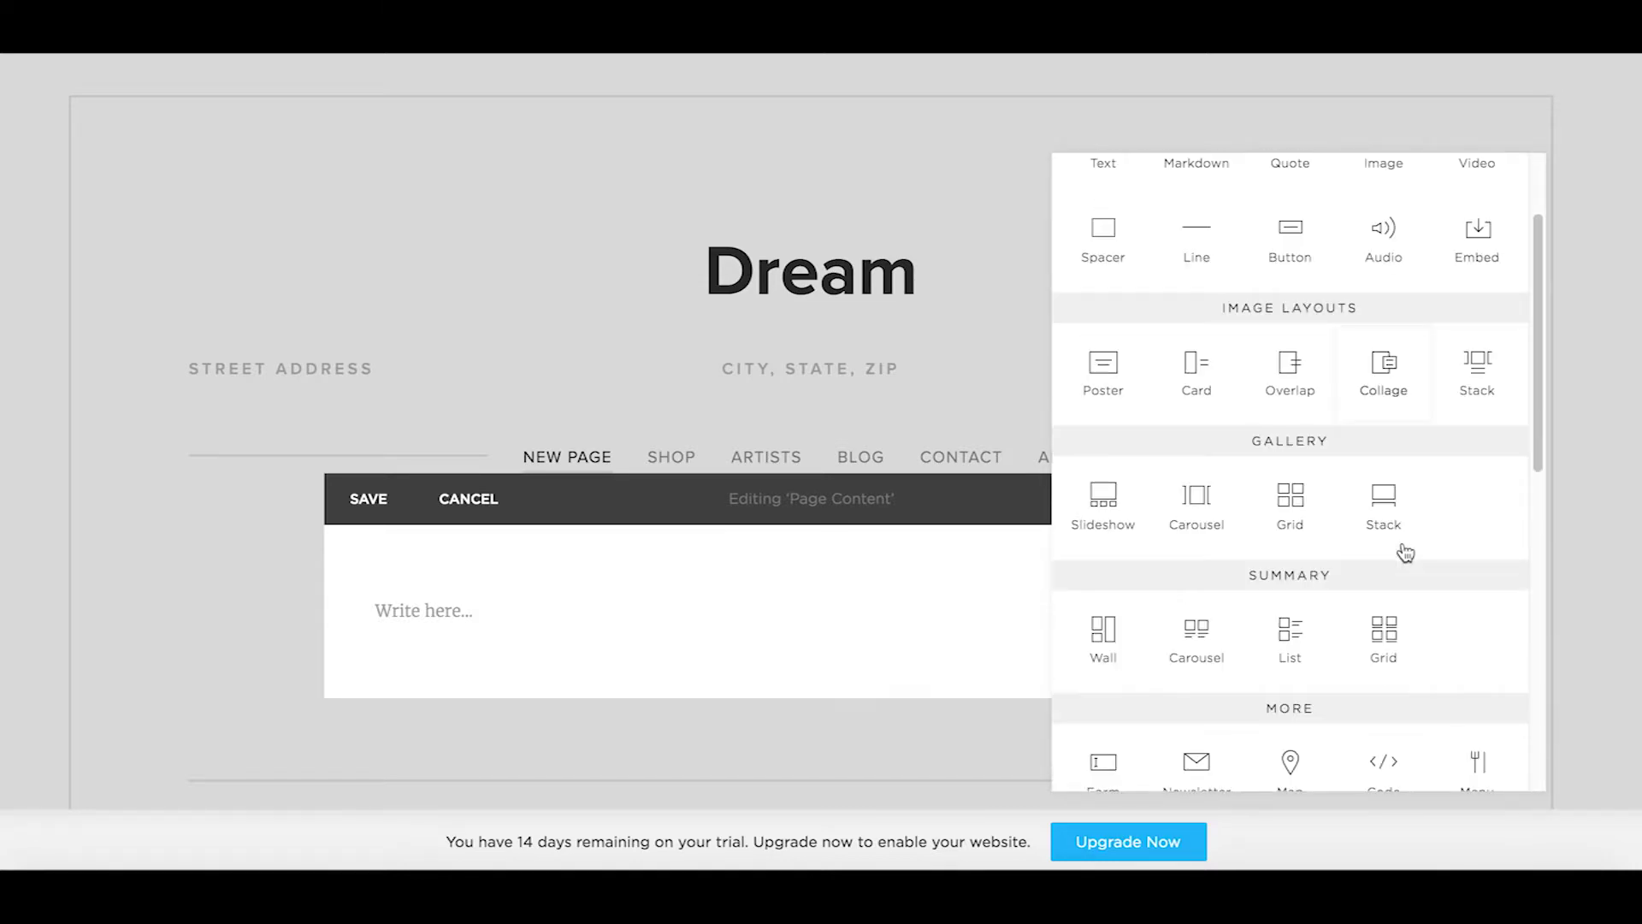
pyautogui.click(1403, 553)
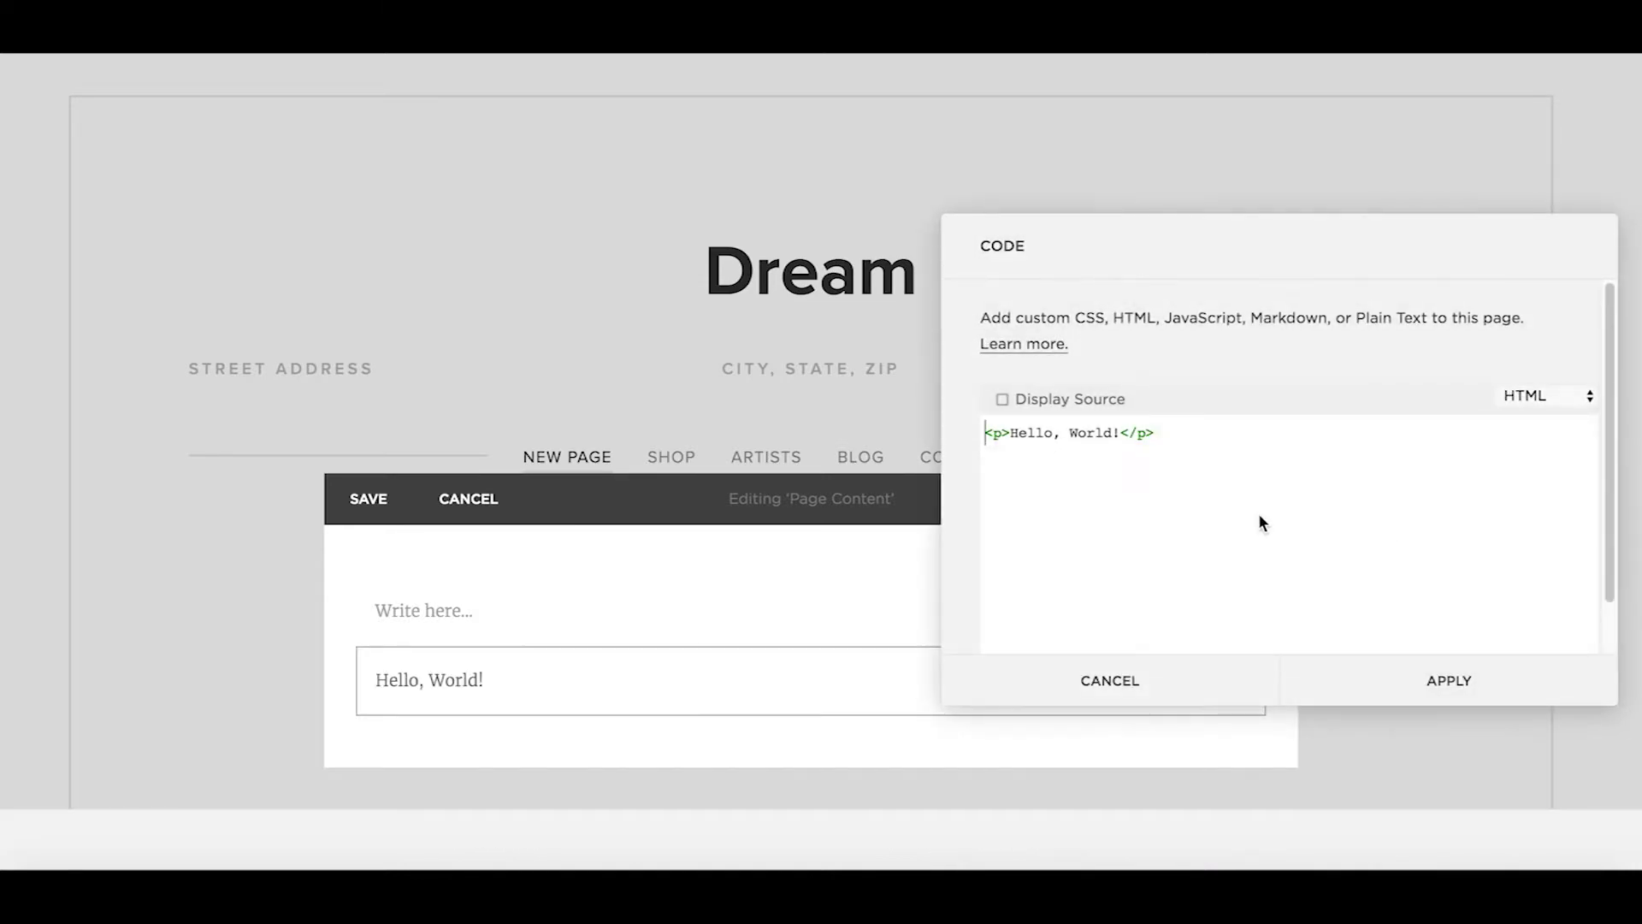
pyautogui.moveTo(1192, 432); pyautogui.dragTo(944, 439)
pyautogui.press('BackSpace')
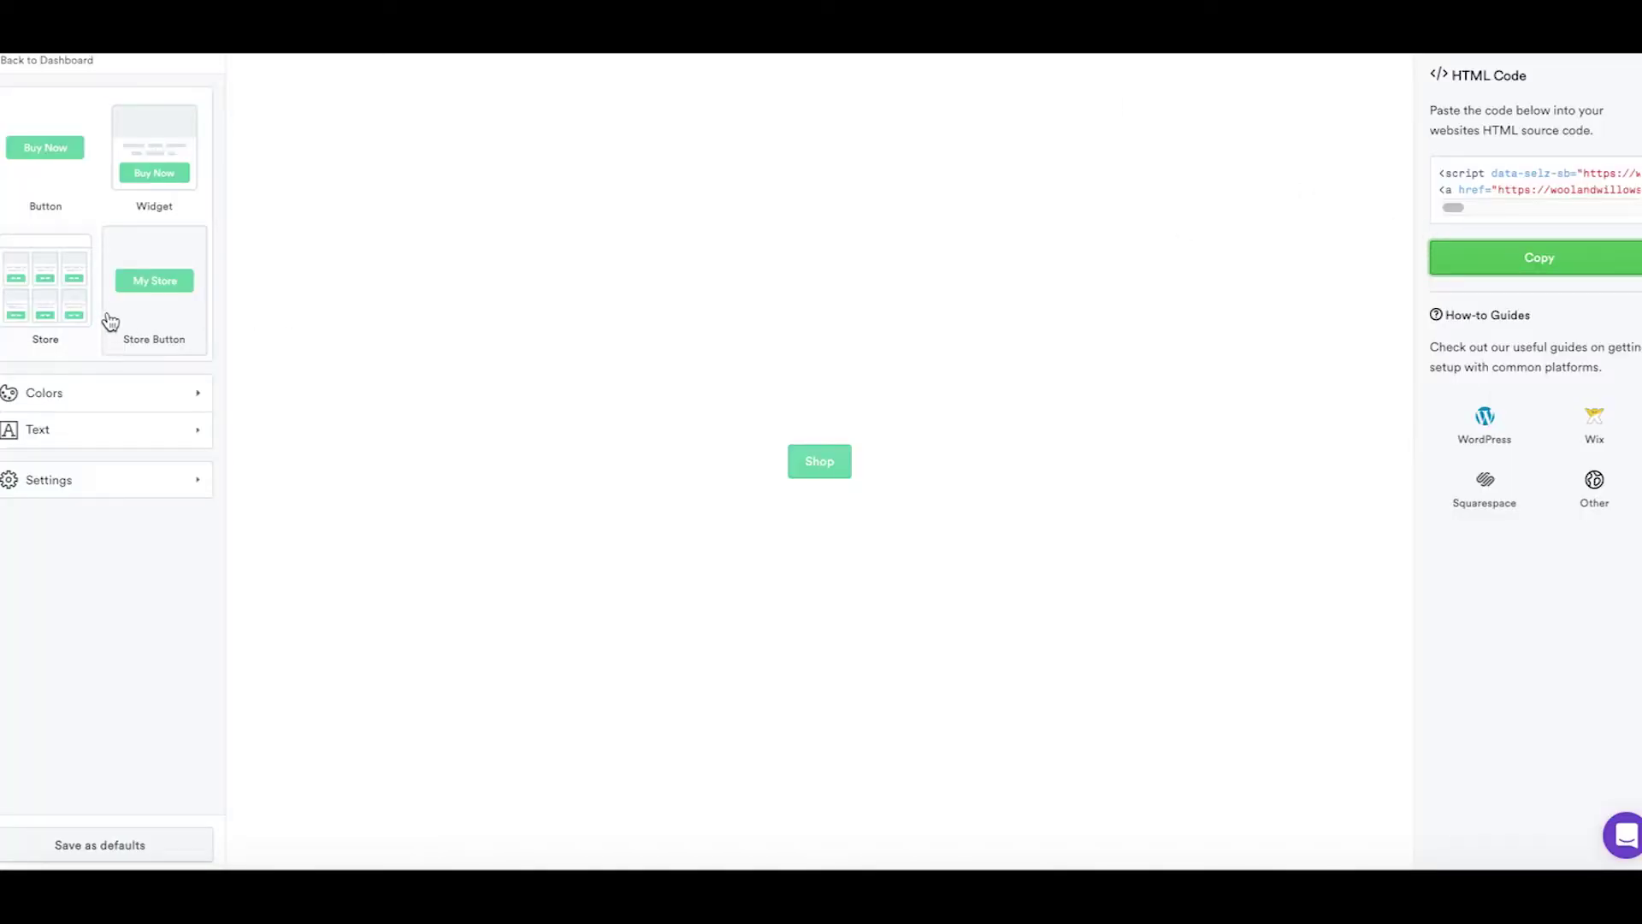
pyautogui.click(46, 297)
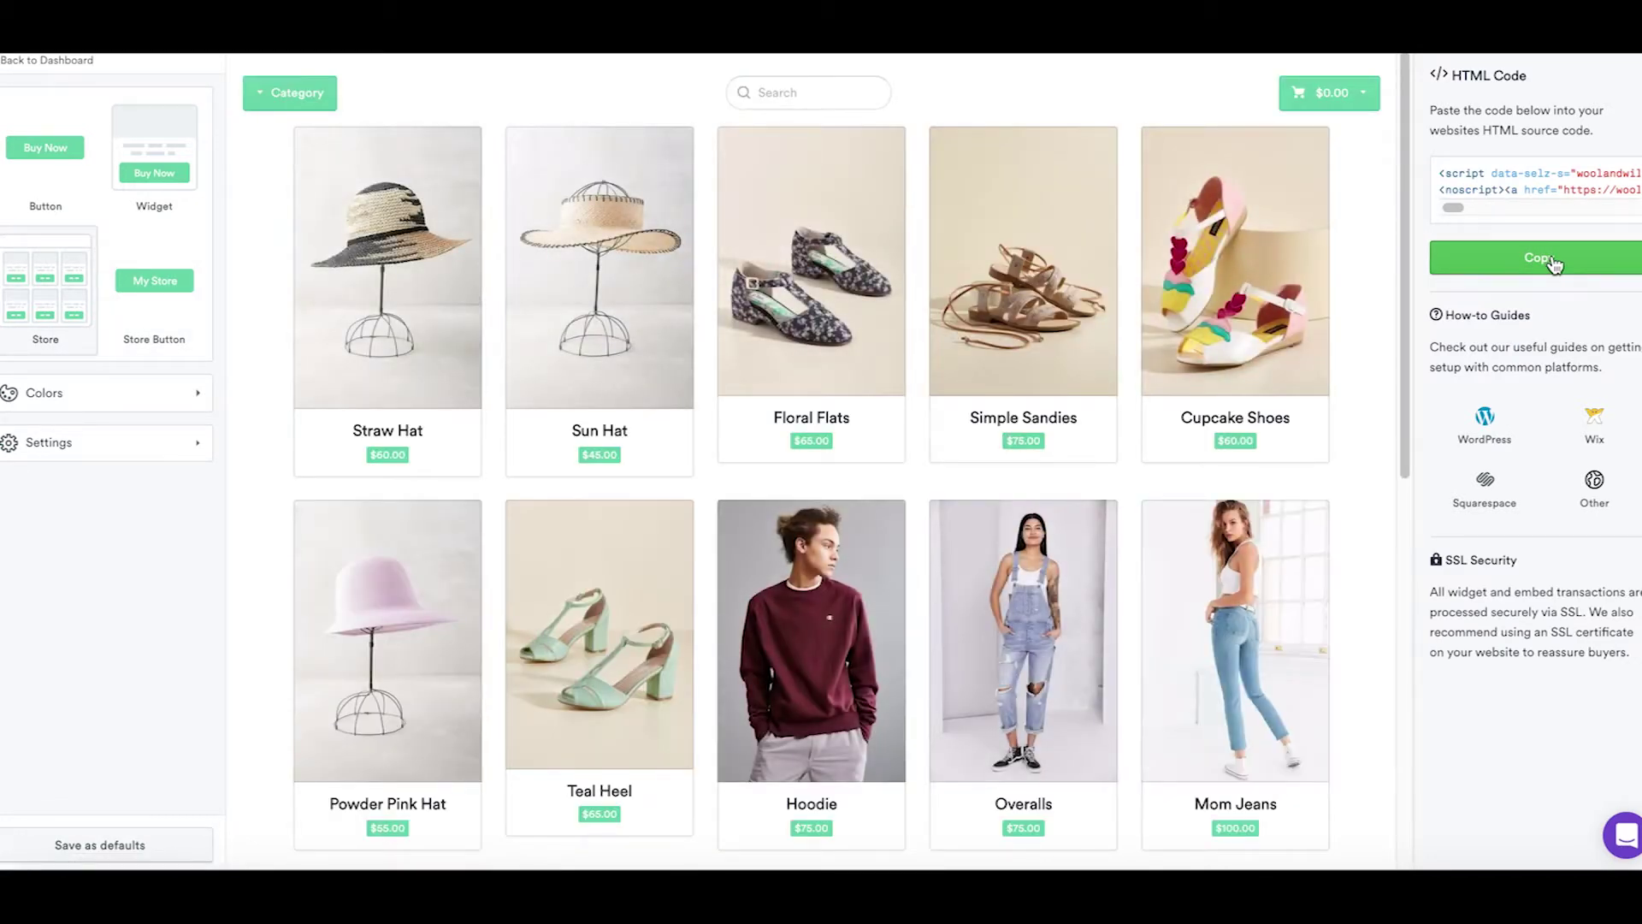
pyautogui.click(1553, 263)
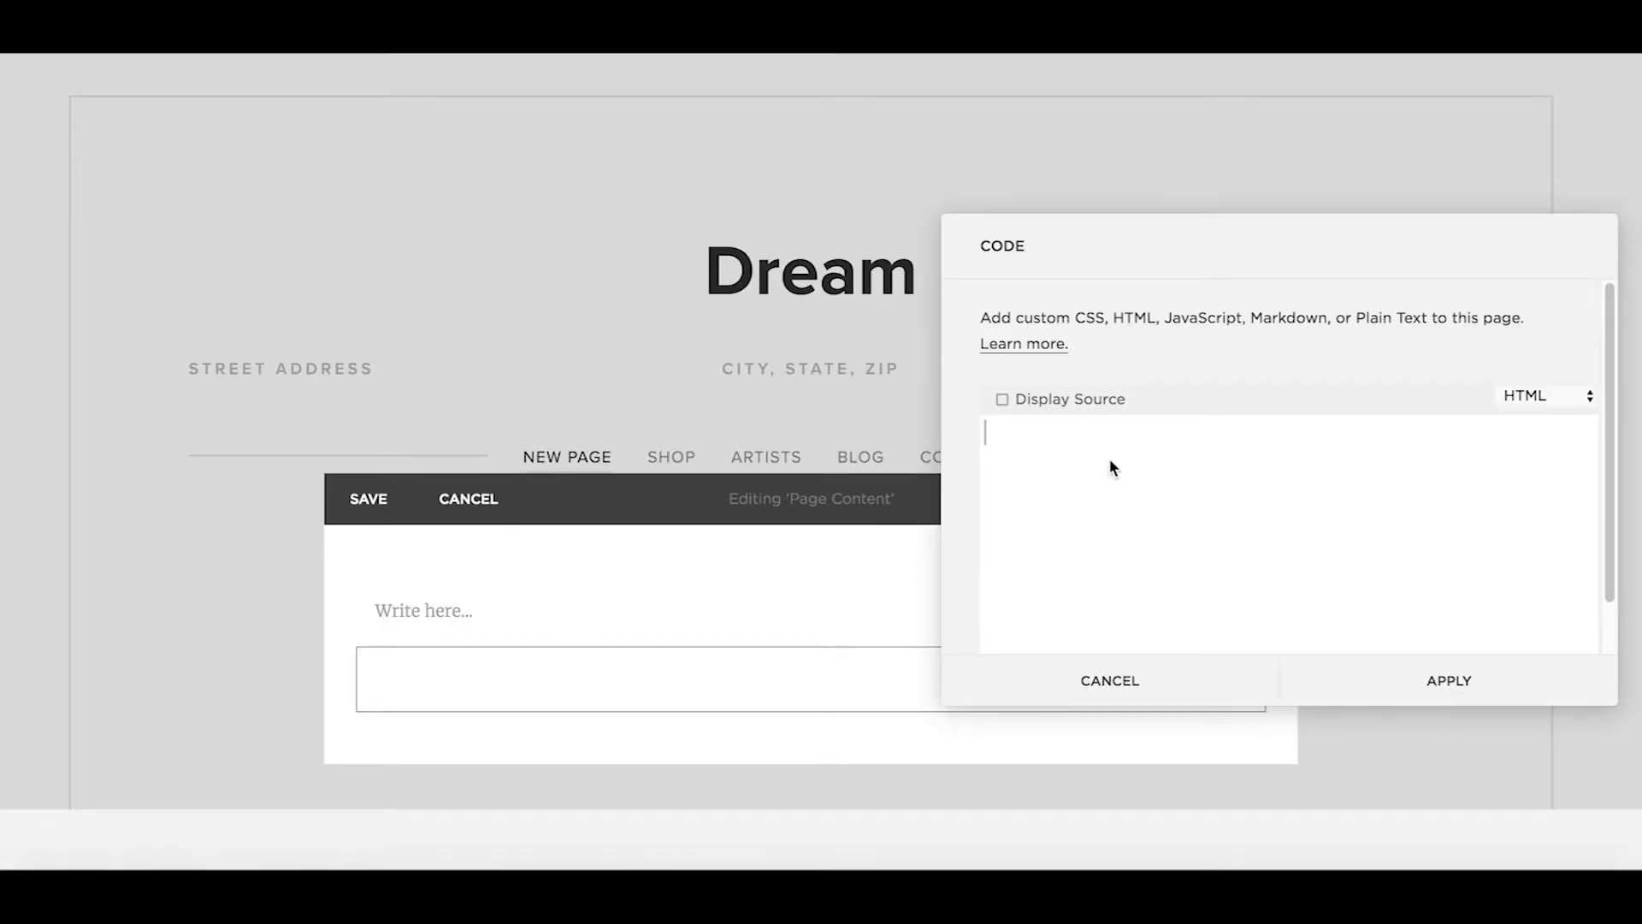
# - Paste and apply the Selz store code, then review the hats-and-shoes product grid in a wider preview
pyautogui.hotkey('ctrl', 'v')
pyautogui.click(1489, 676)
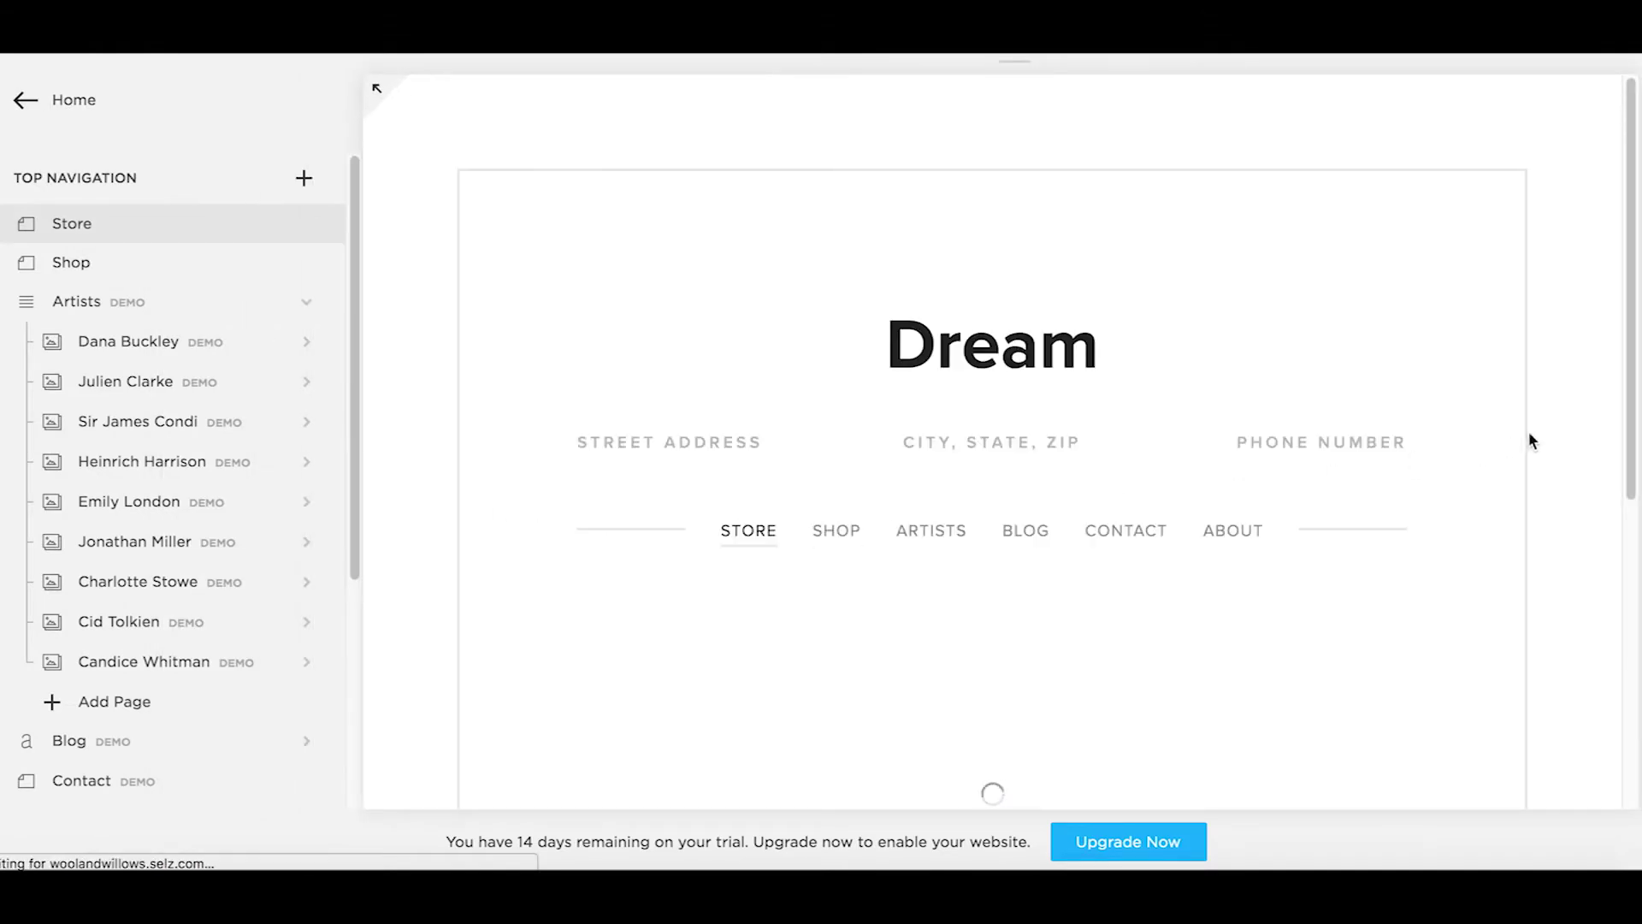
pyautogui.scroll(-1, 1591, 445)
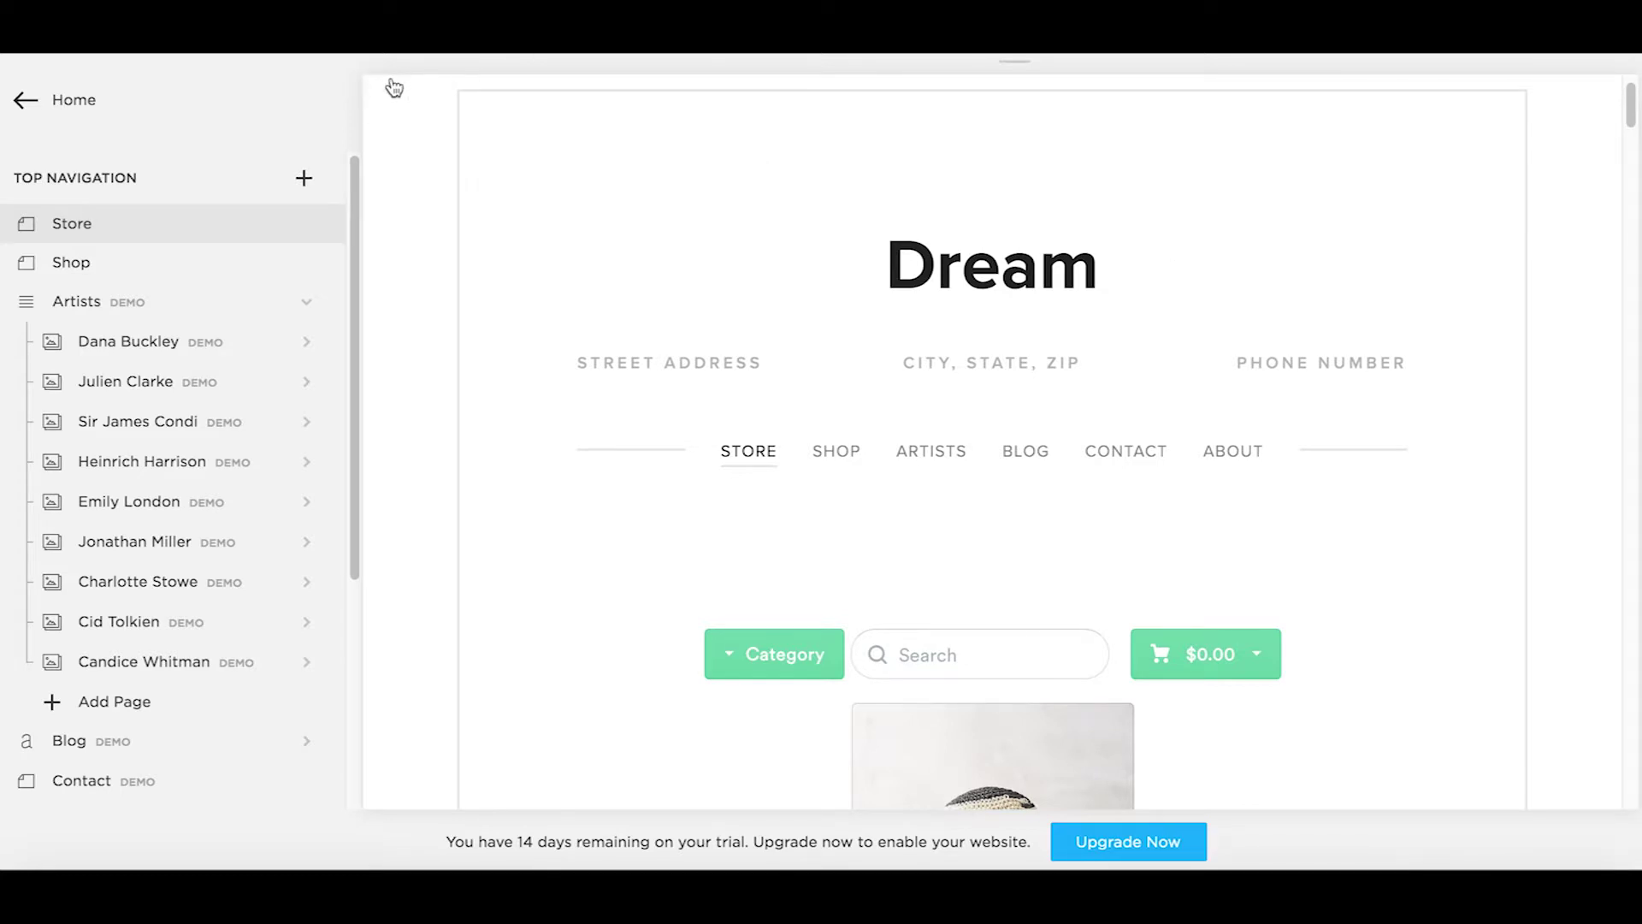
pyautogui.click(377, 88)
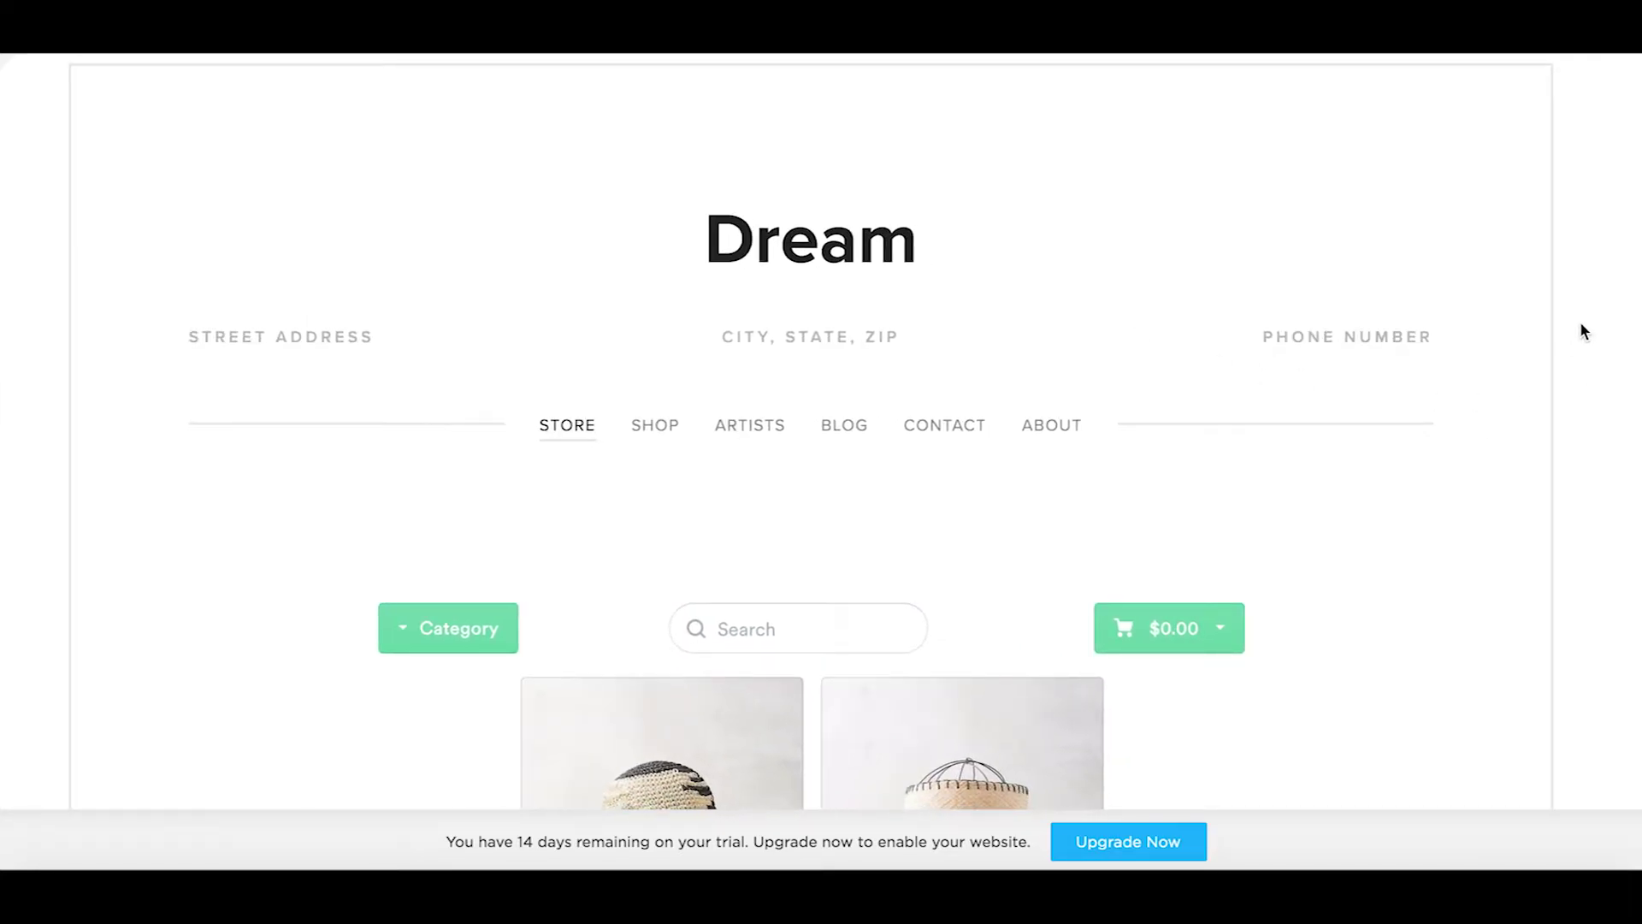
pyautogui.scroll(-5, 1581, 325)
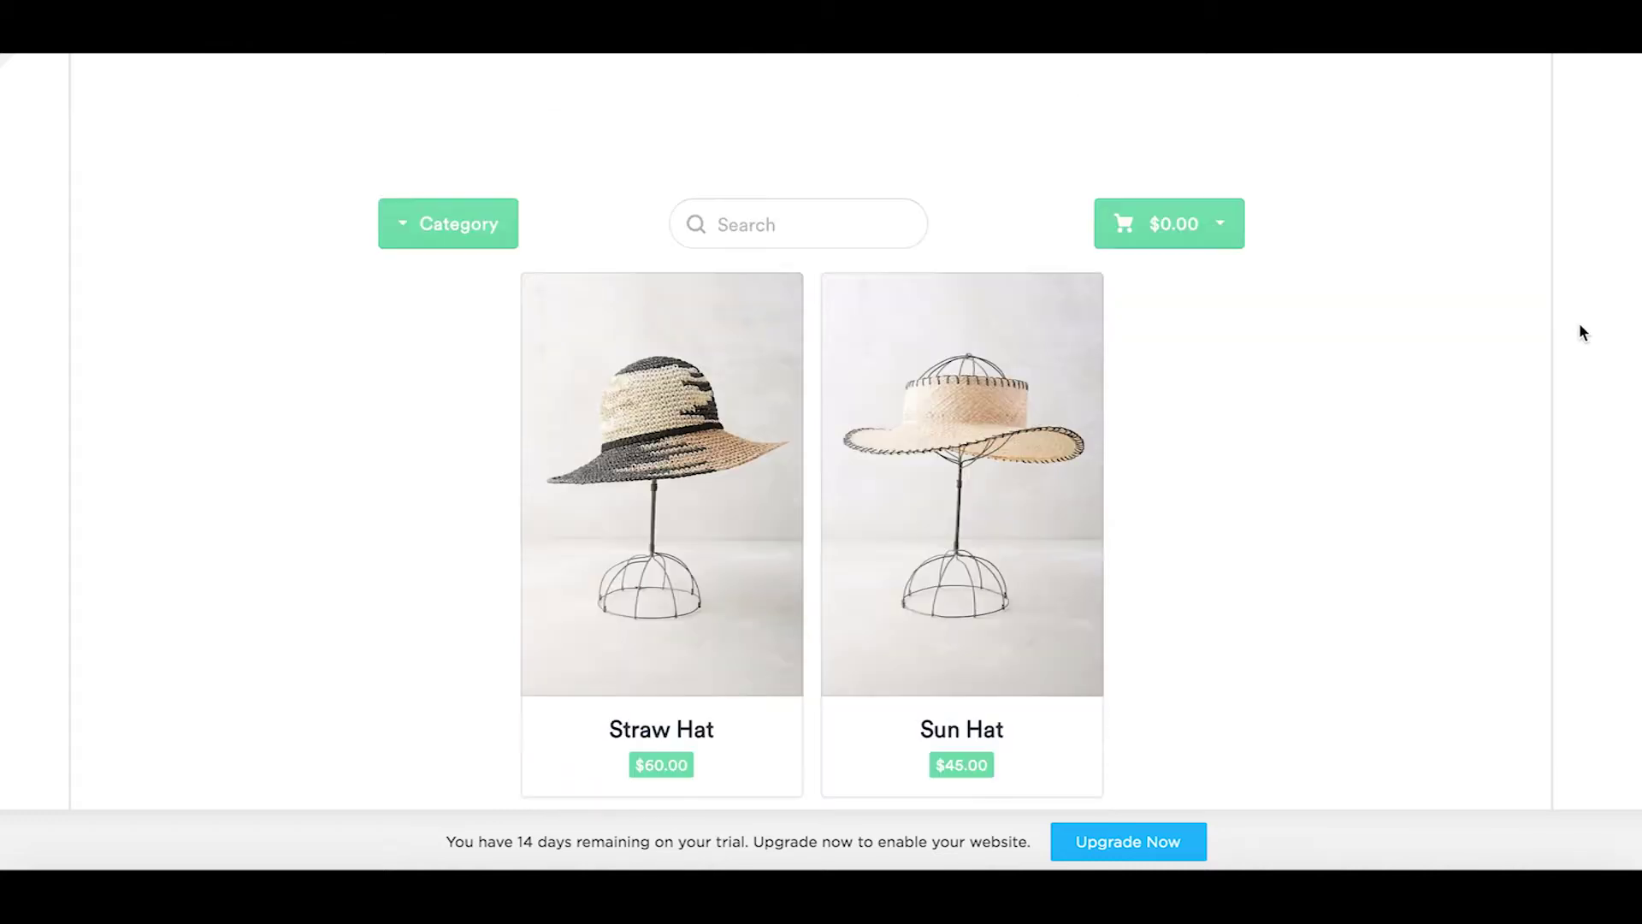
pyautogui.scroll(-10, 1581, 324)
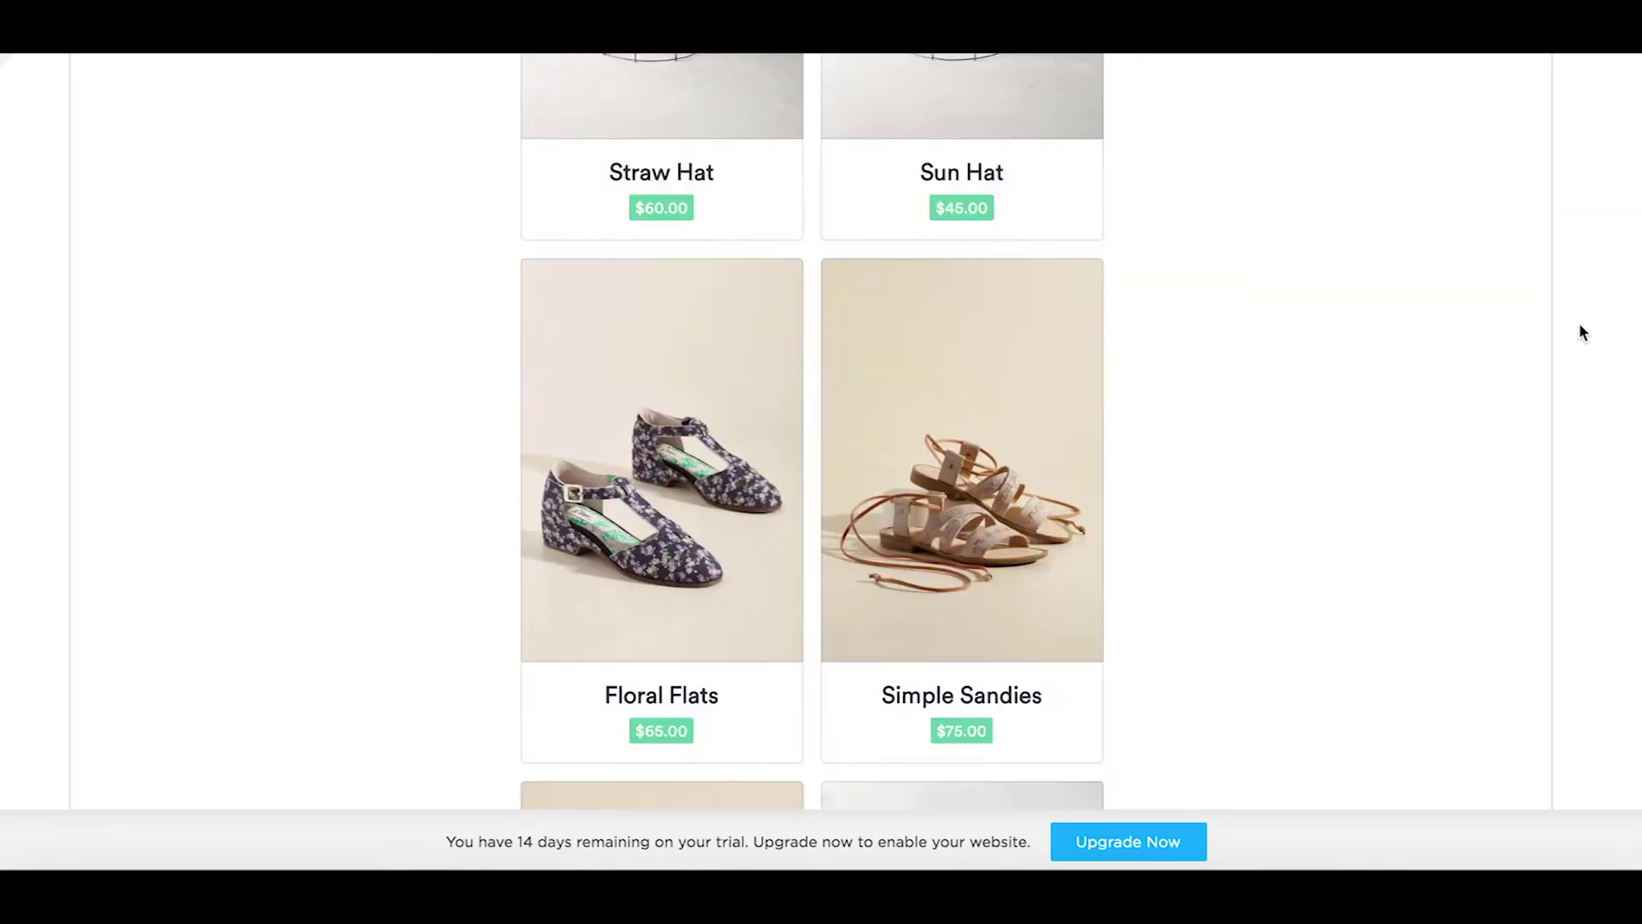
pyautogui.scroll(-4, 1579, 324)
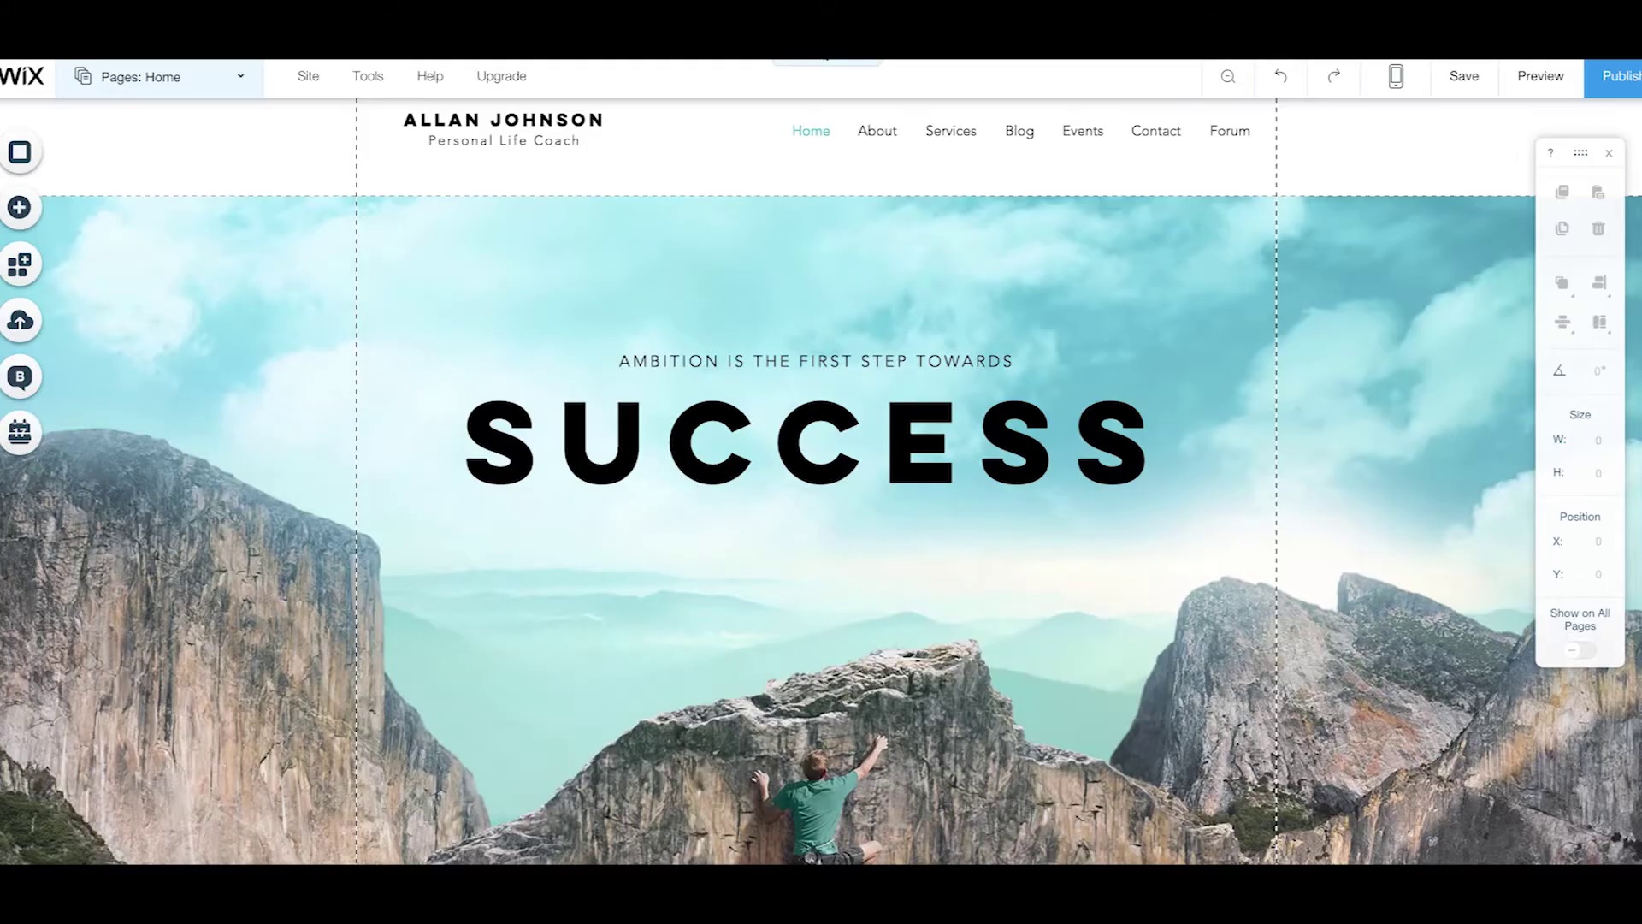
# - Place an HTML Code element from Add > More below the SUCCESS heading on the Home page
pyautogui.scroll(-2, 835, 413)
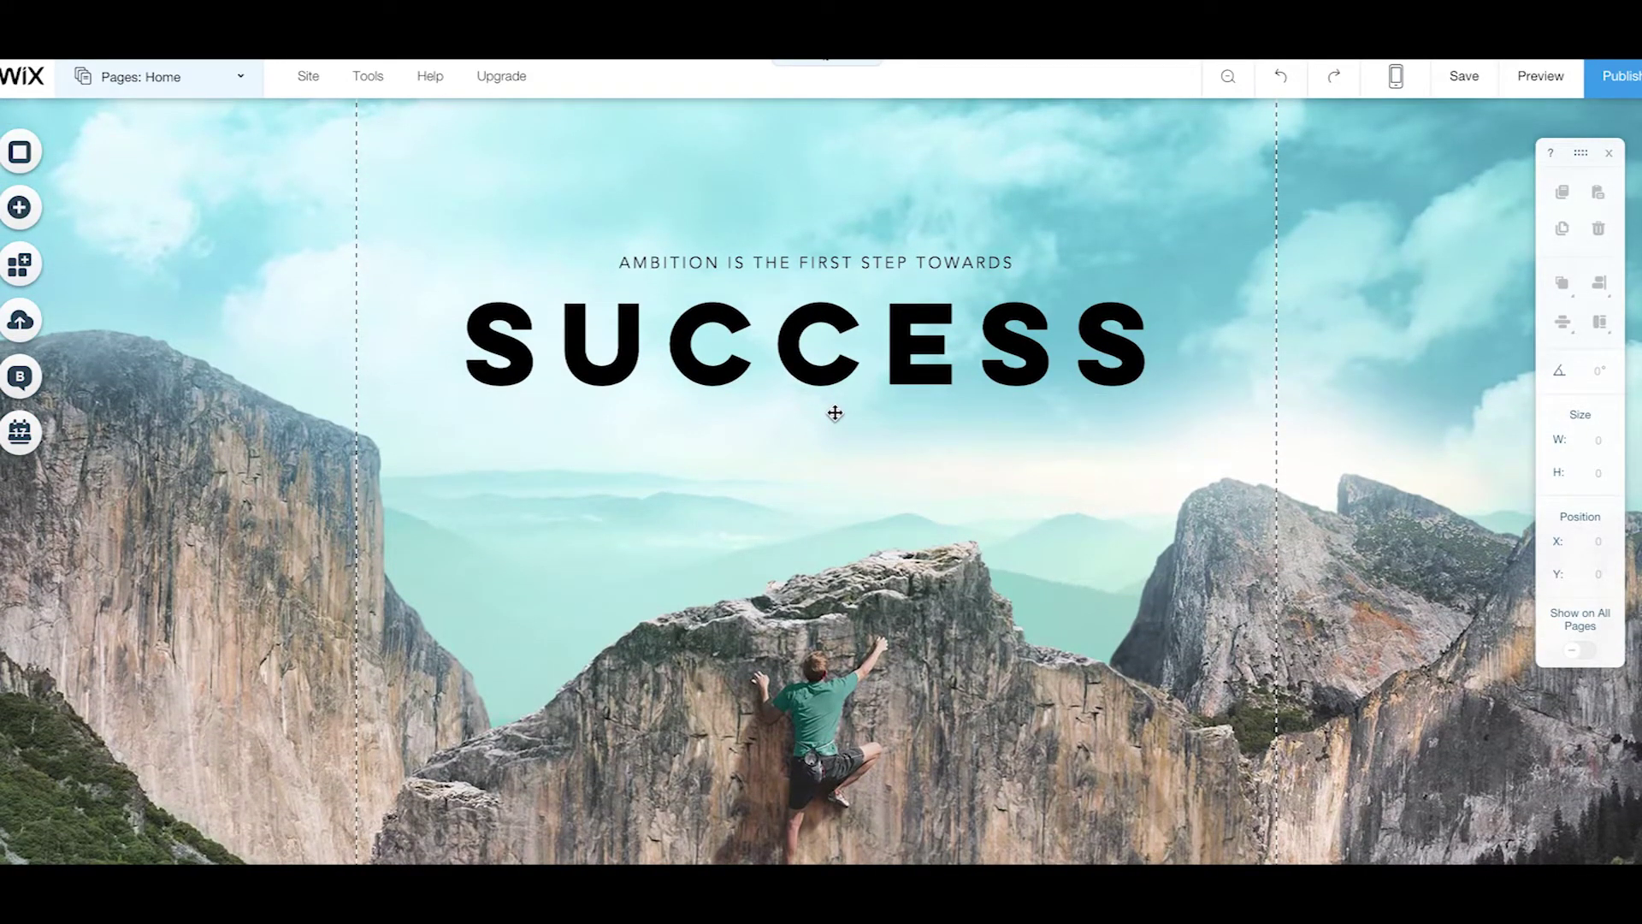
pyautogui.click(20, 208)
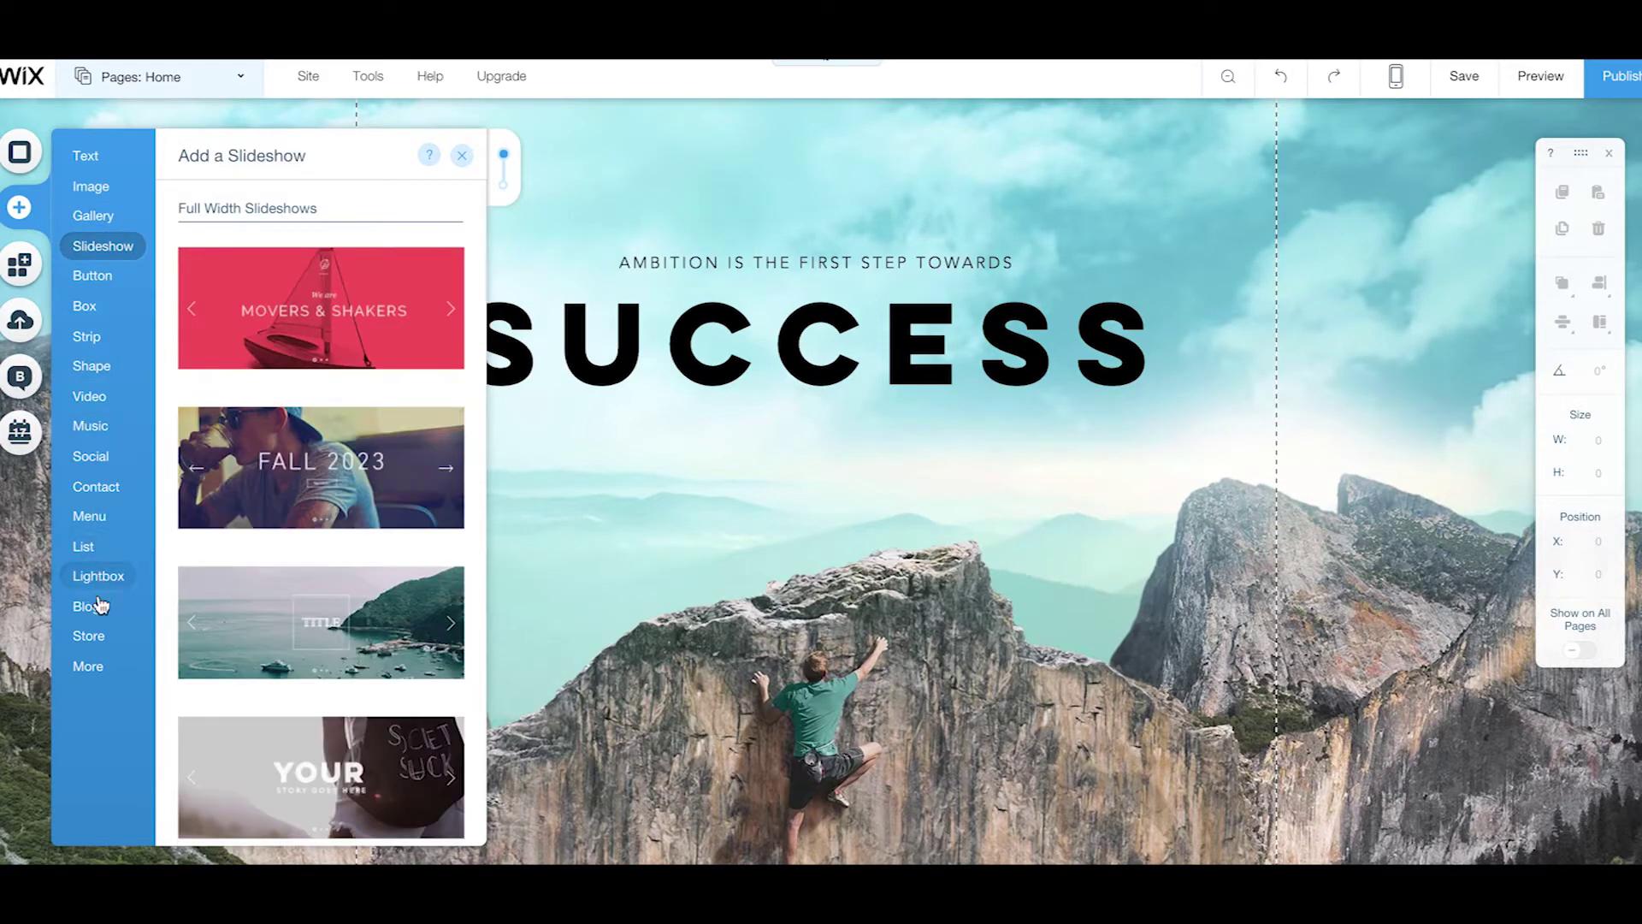
pyautogui.moveTo(97, 668)
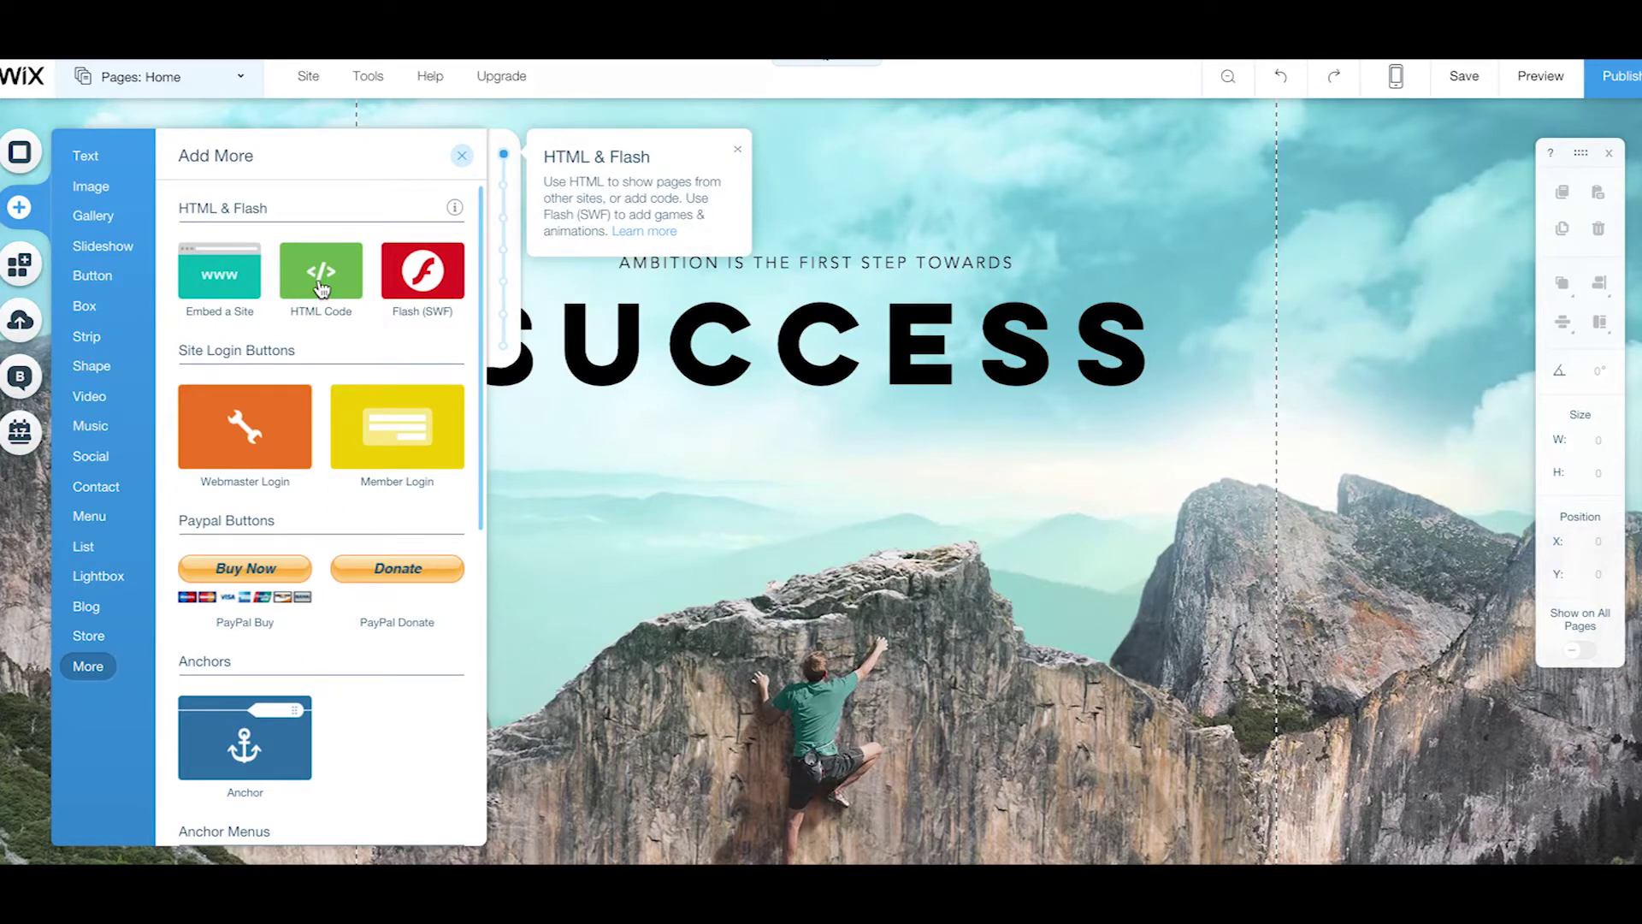
pyautogui.moveTo(320, 288); pyautogui.dragTo(799, 535)
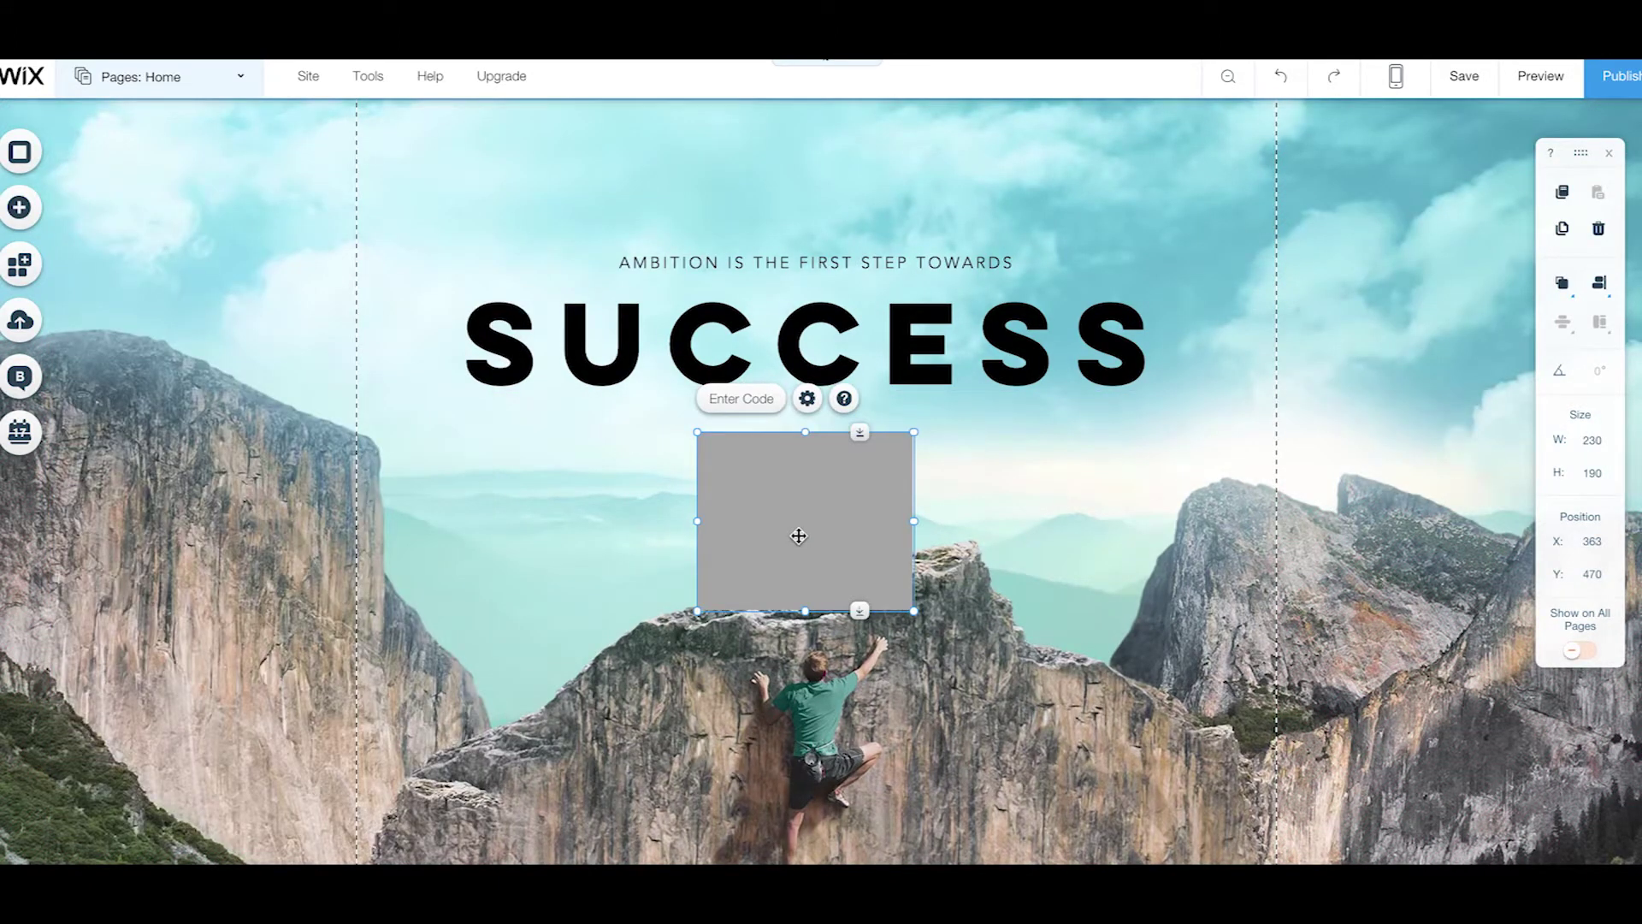
# - Enter <div></div> as the element's code, with the closing tag on its own line
pyautogui.click(756, 400)
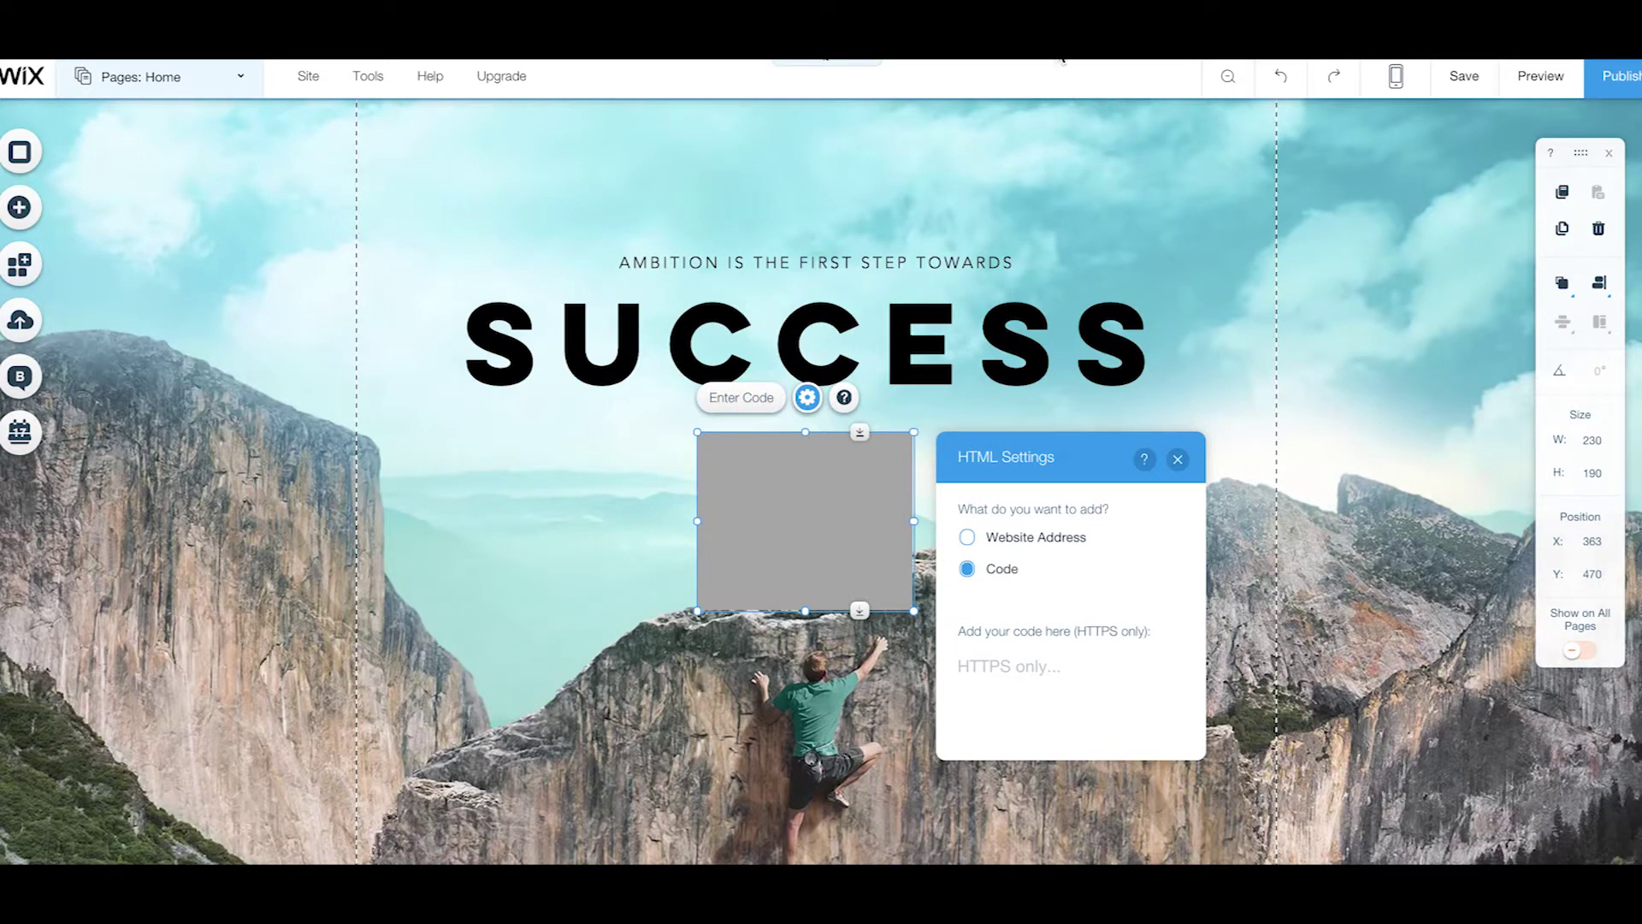
pyautogui.click(1020, 676)
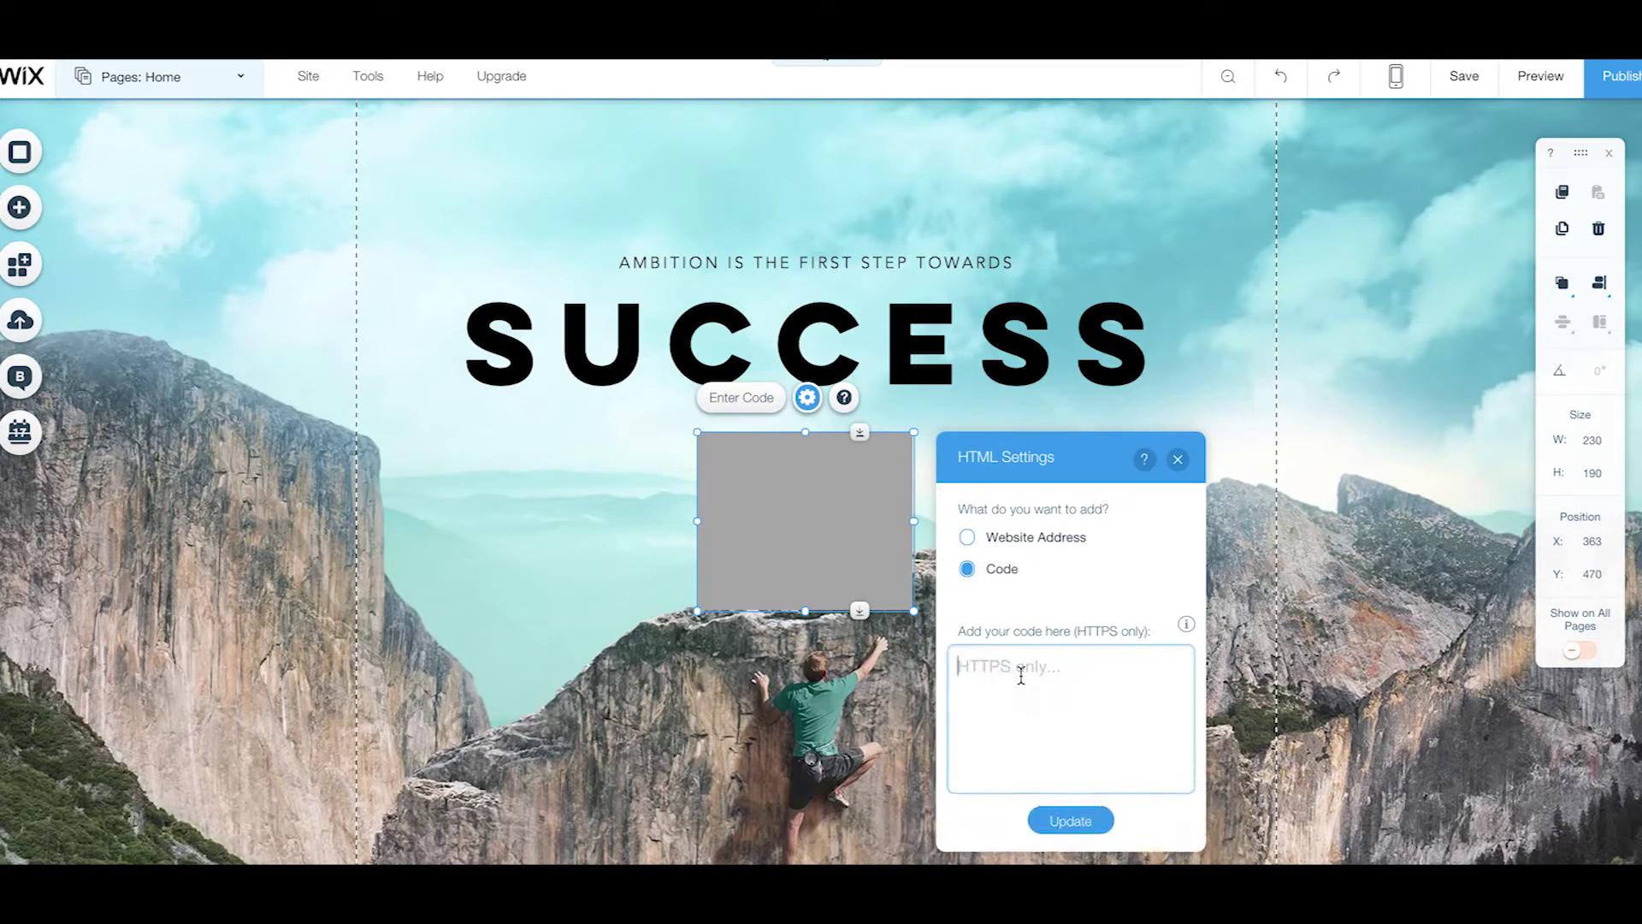
pyautogui.write('<div></div>')
pyautogui.click(999, 667)
pyautogui.press('Return')
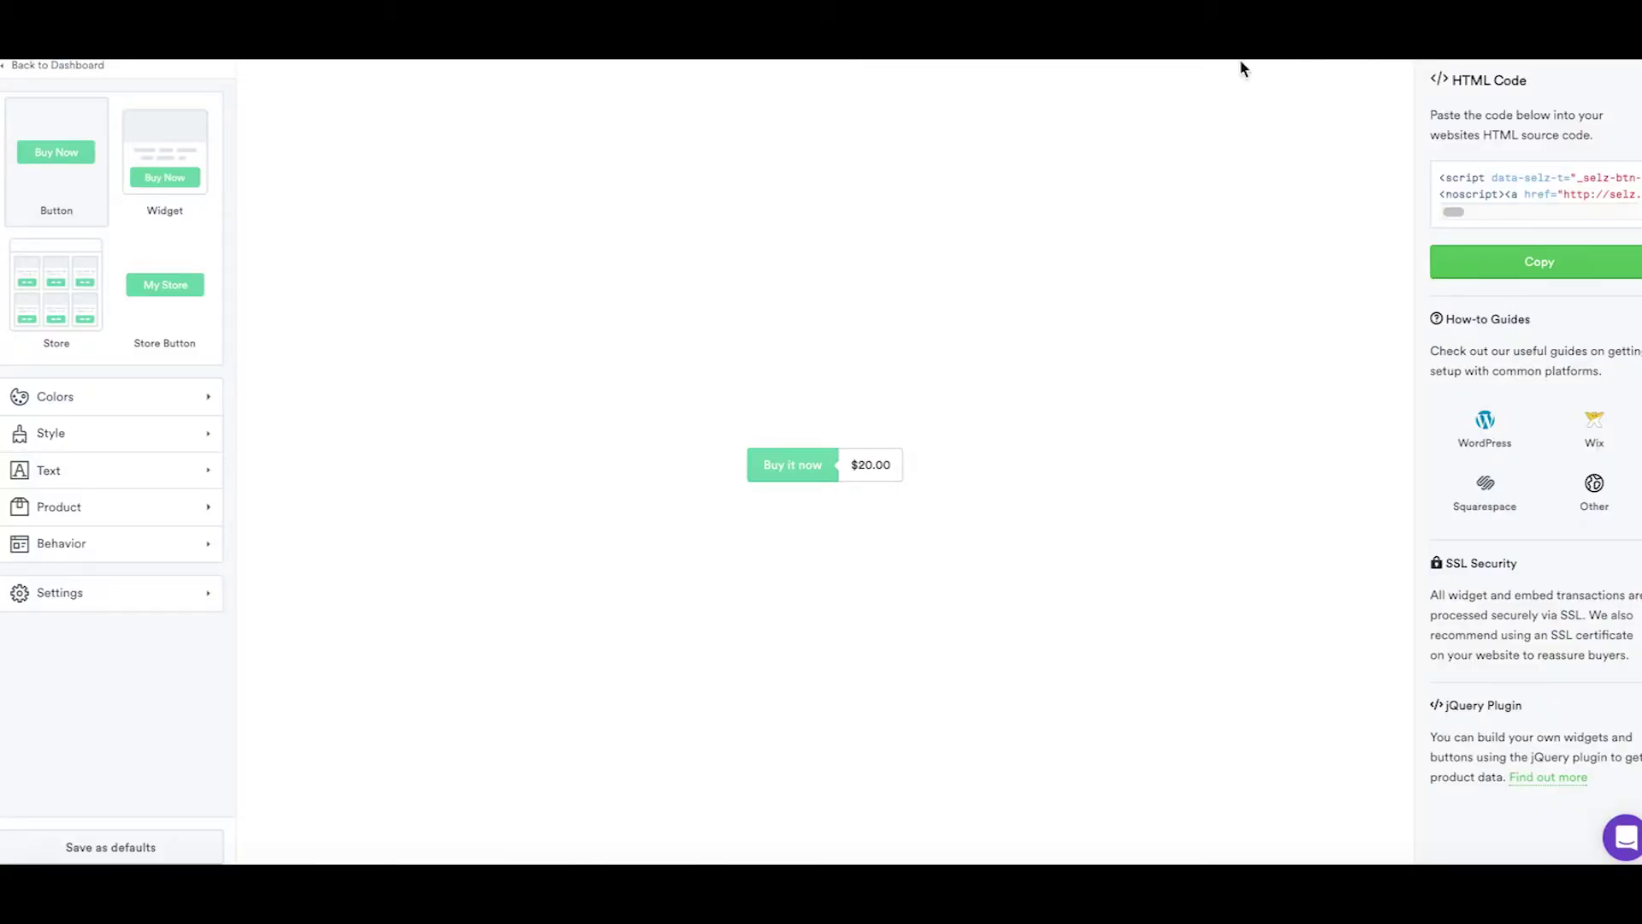
pyautogui.click(163, 301)
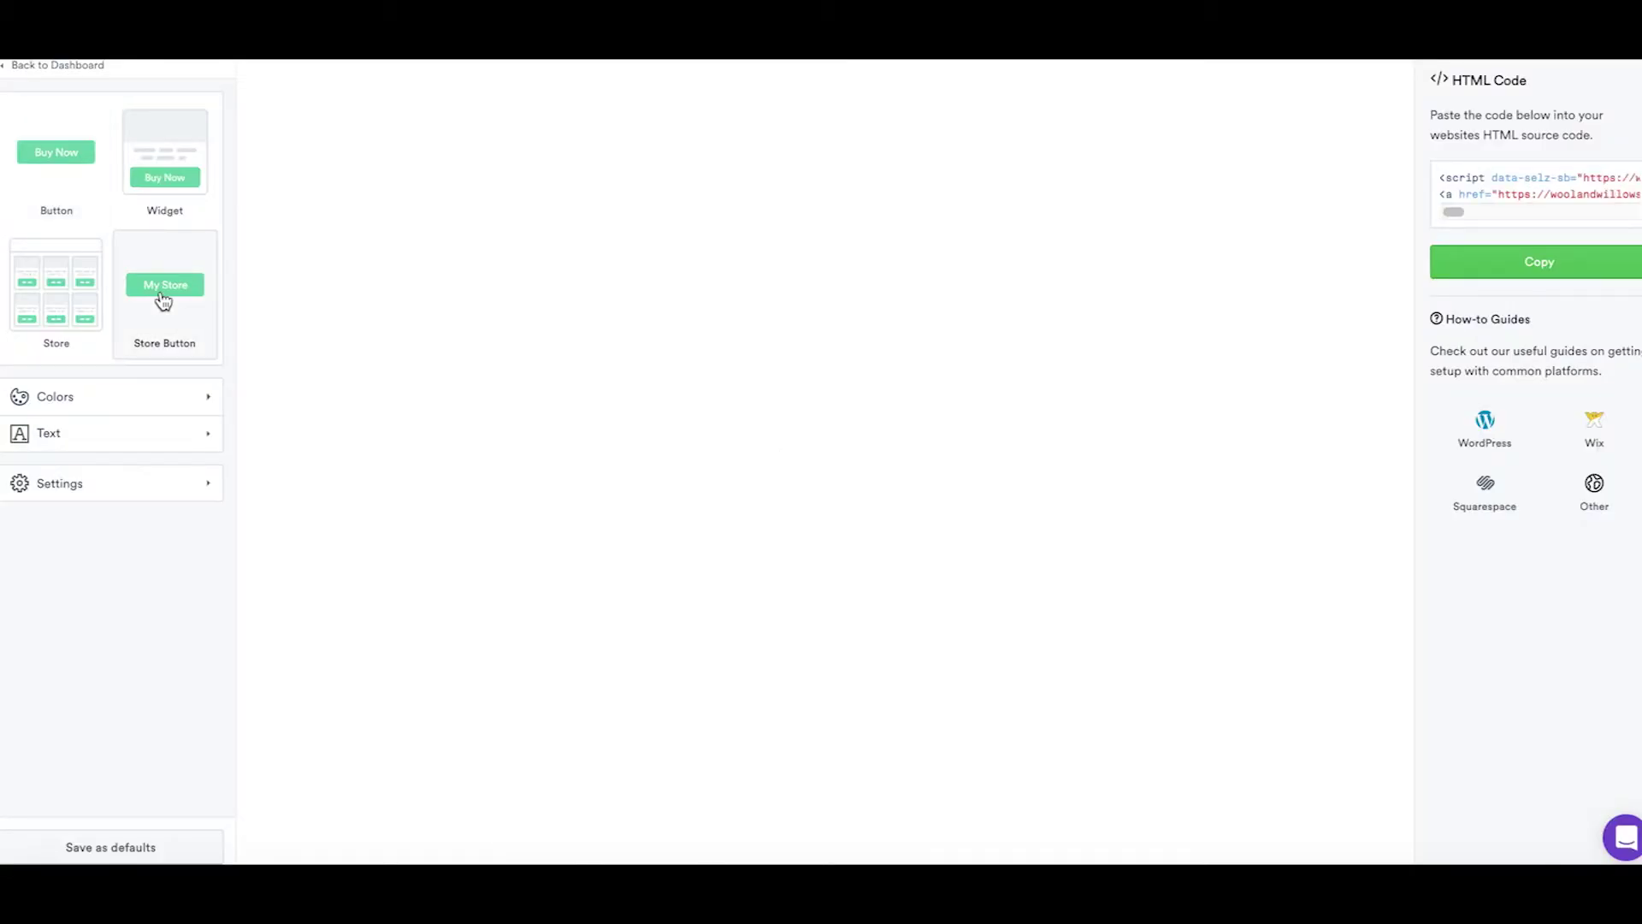
# - Change the Selz store button label to 'Shop' and copy its HTML embed code
pyautogui.click(172, 435)
pyautogui.click(117, 184)
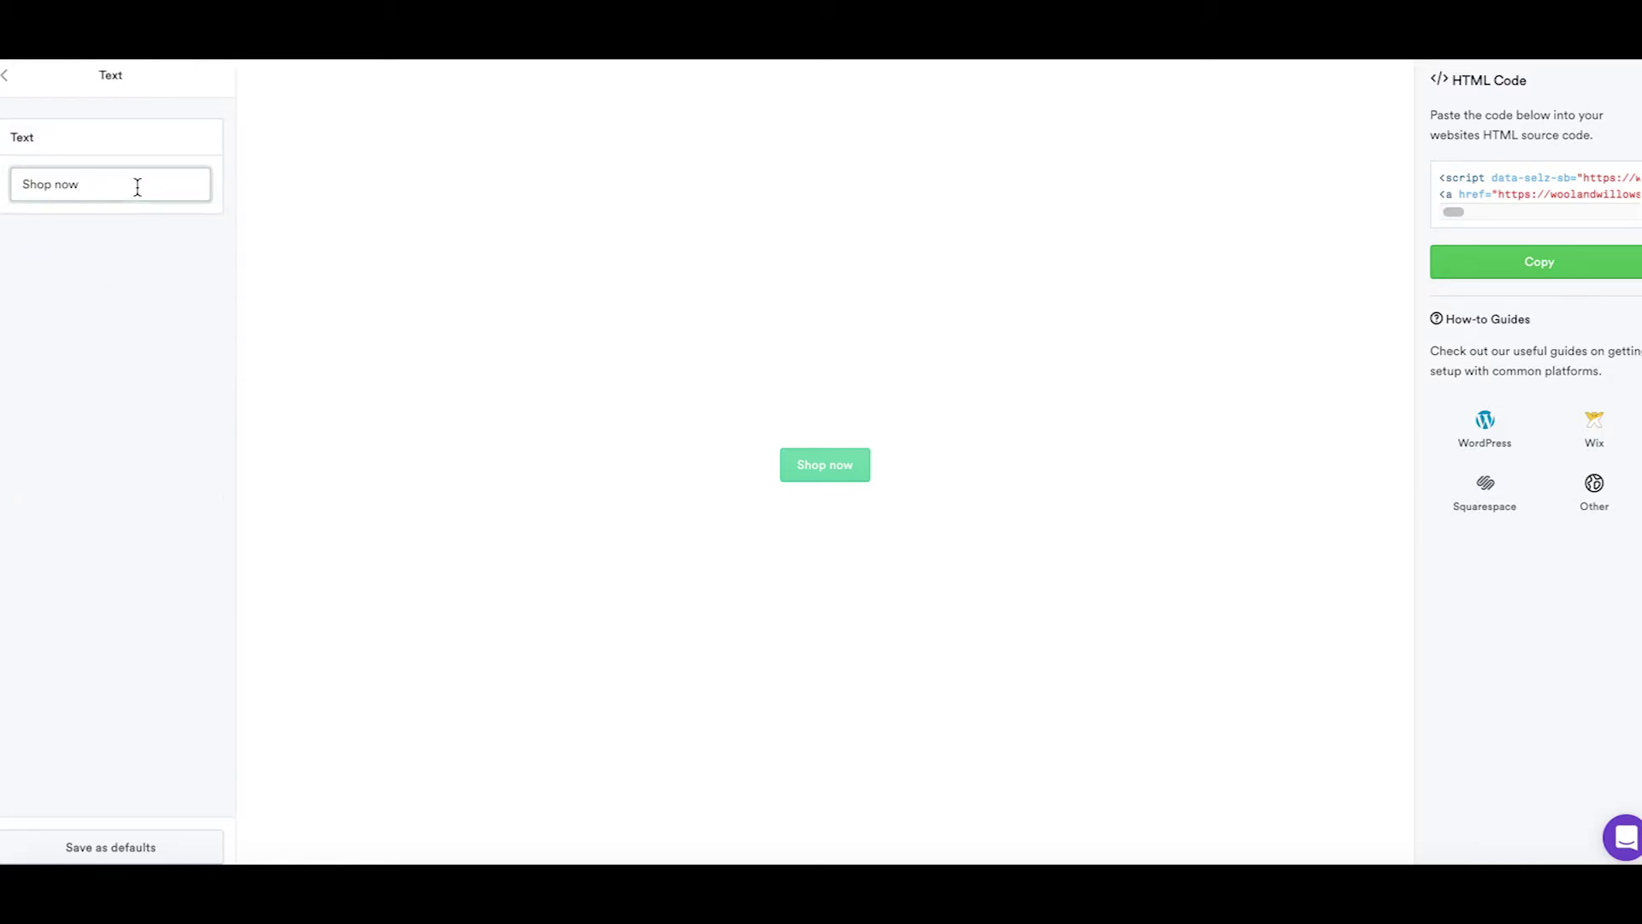
pyautogui.press('BackSpace')
pyautogui.press('BackSpace')
pyautogui.press('BackSpace')
pyautogui.press('BackSpace')
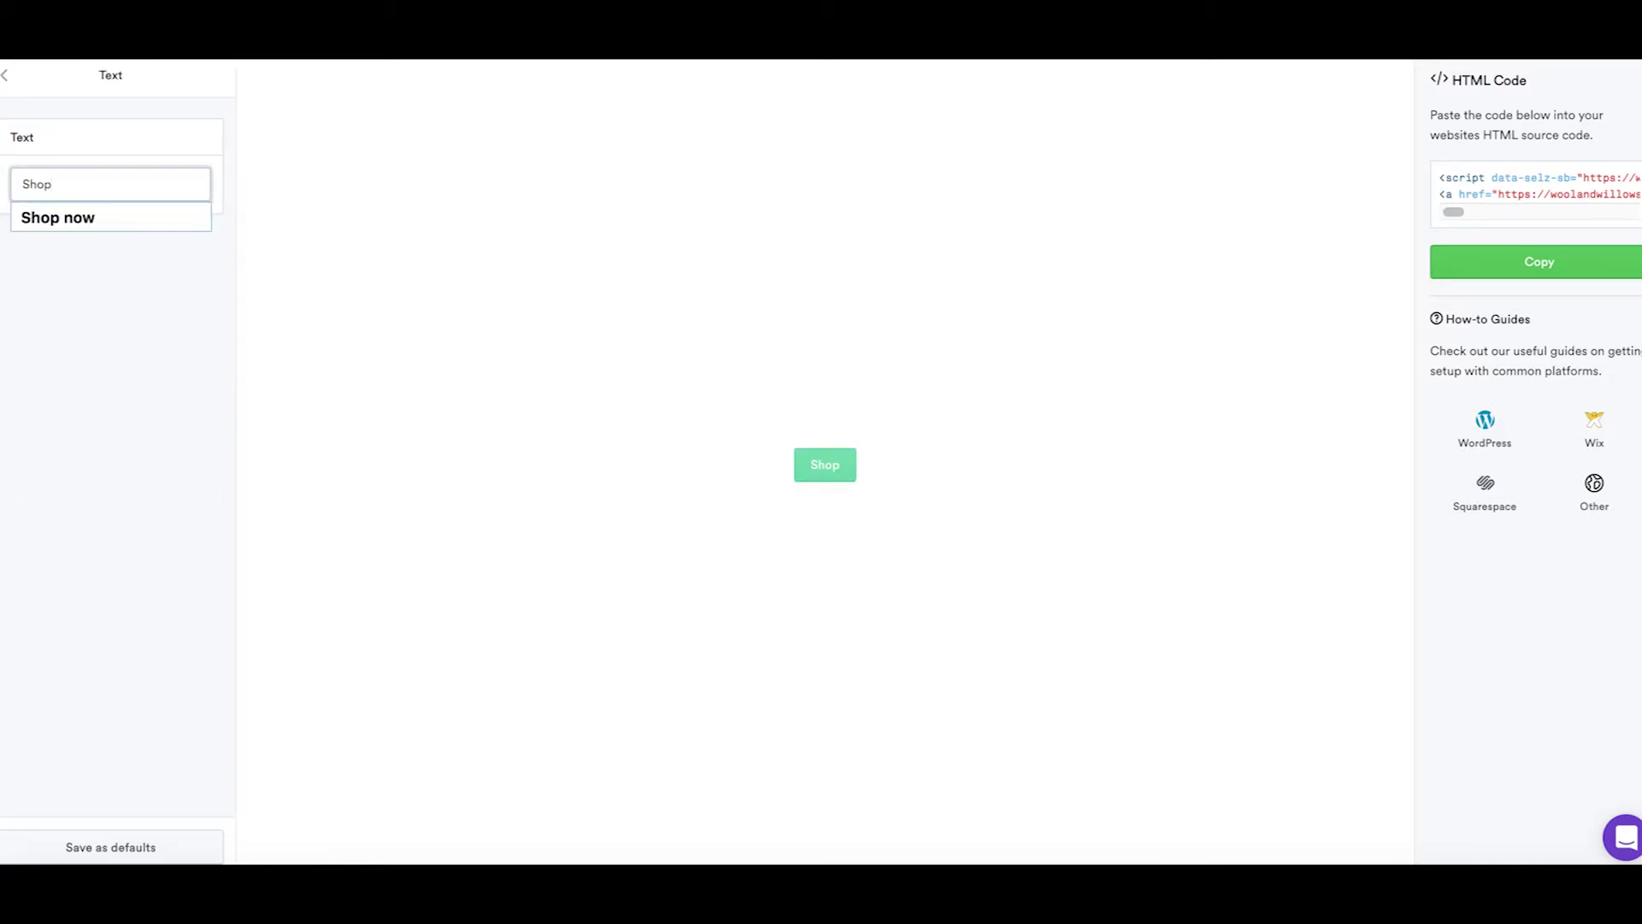
pyautogui.click(63, 81)
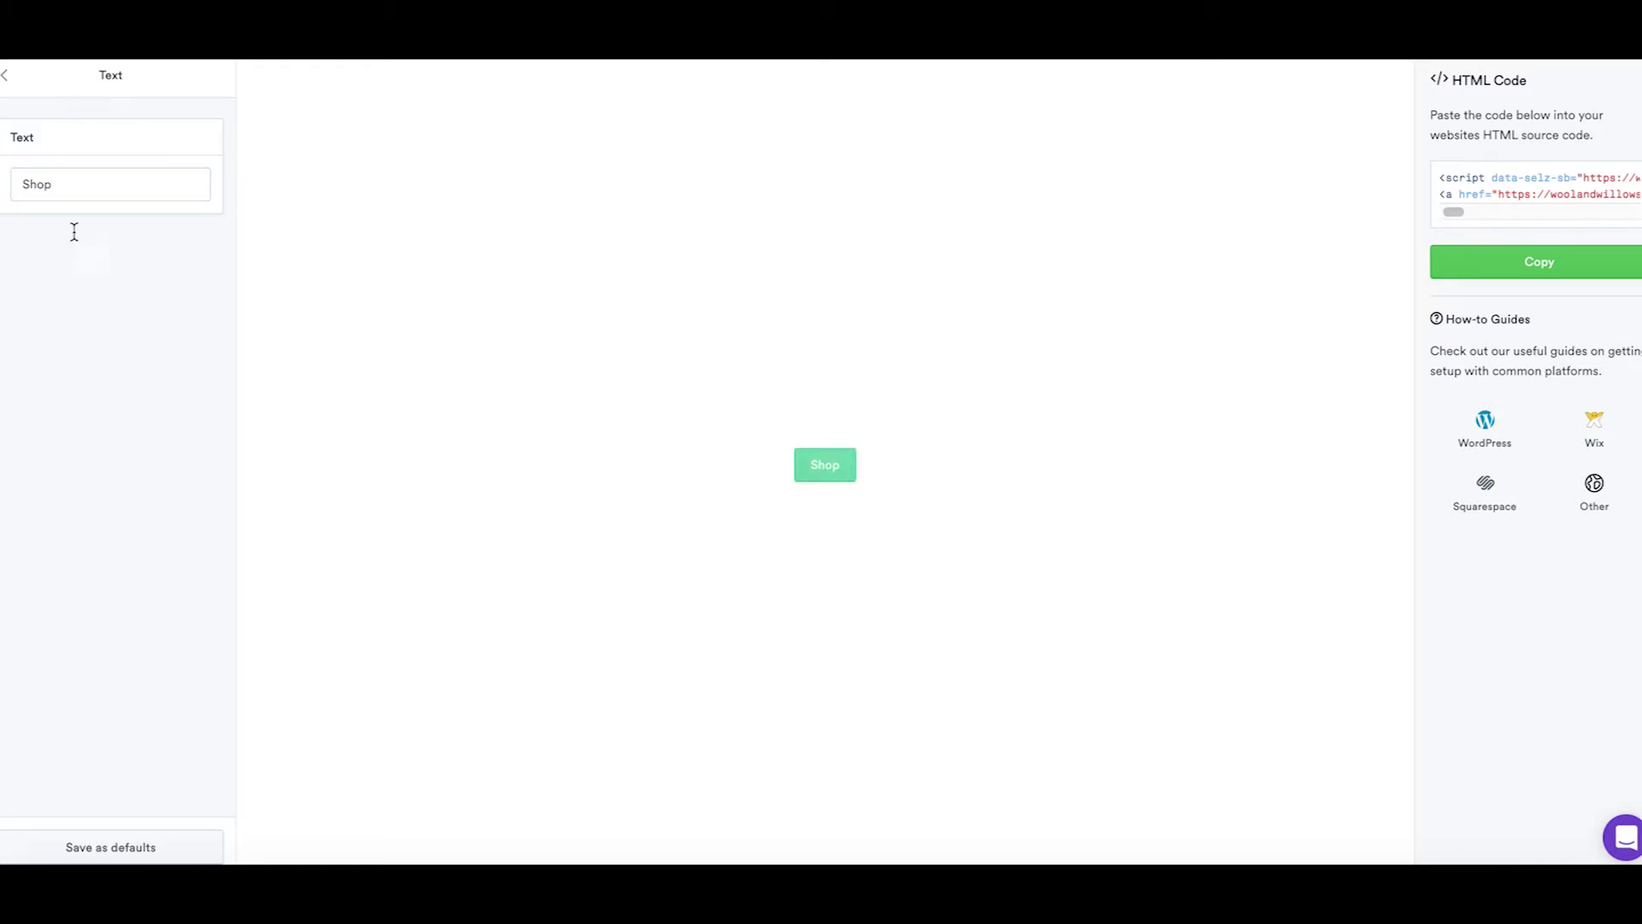
pyautogui.click(6, 77)
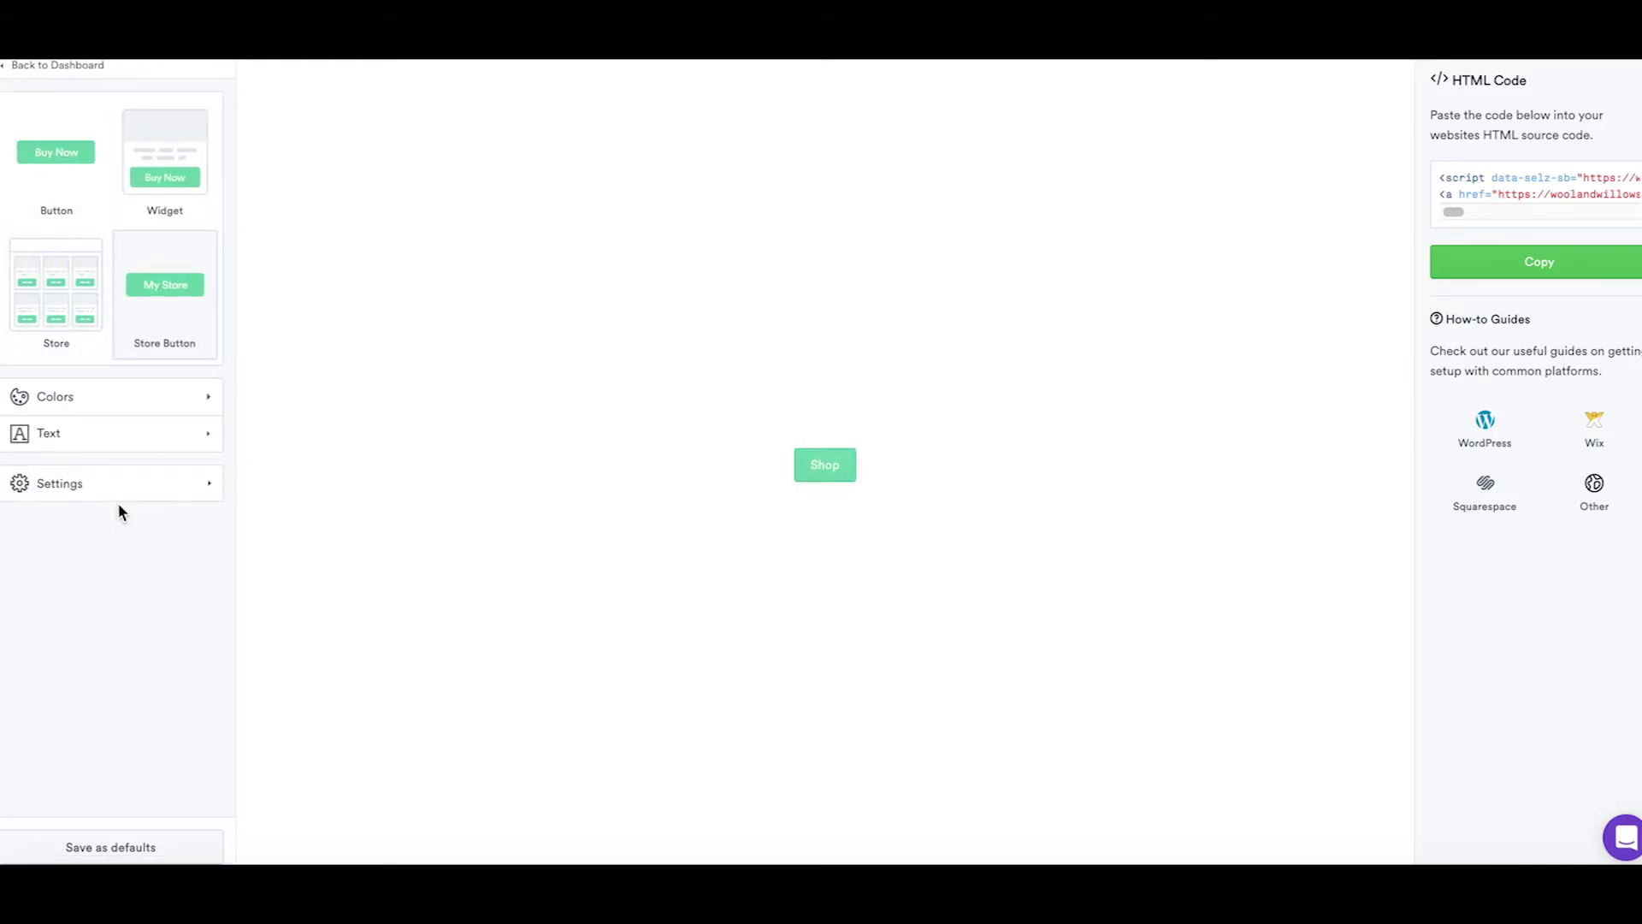
pyautogui.click(1576, 266)
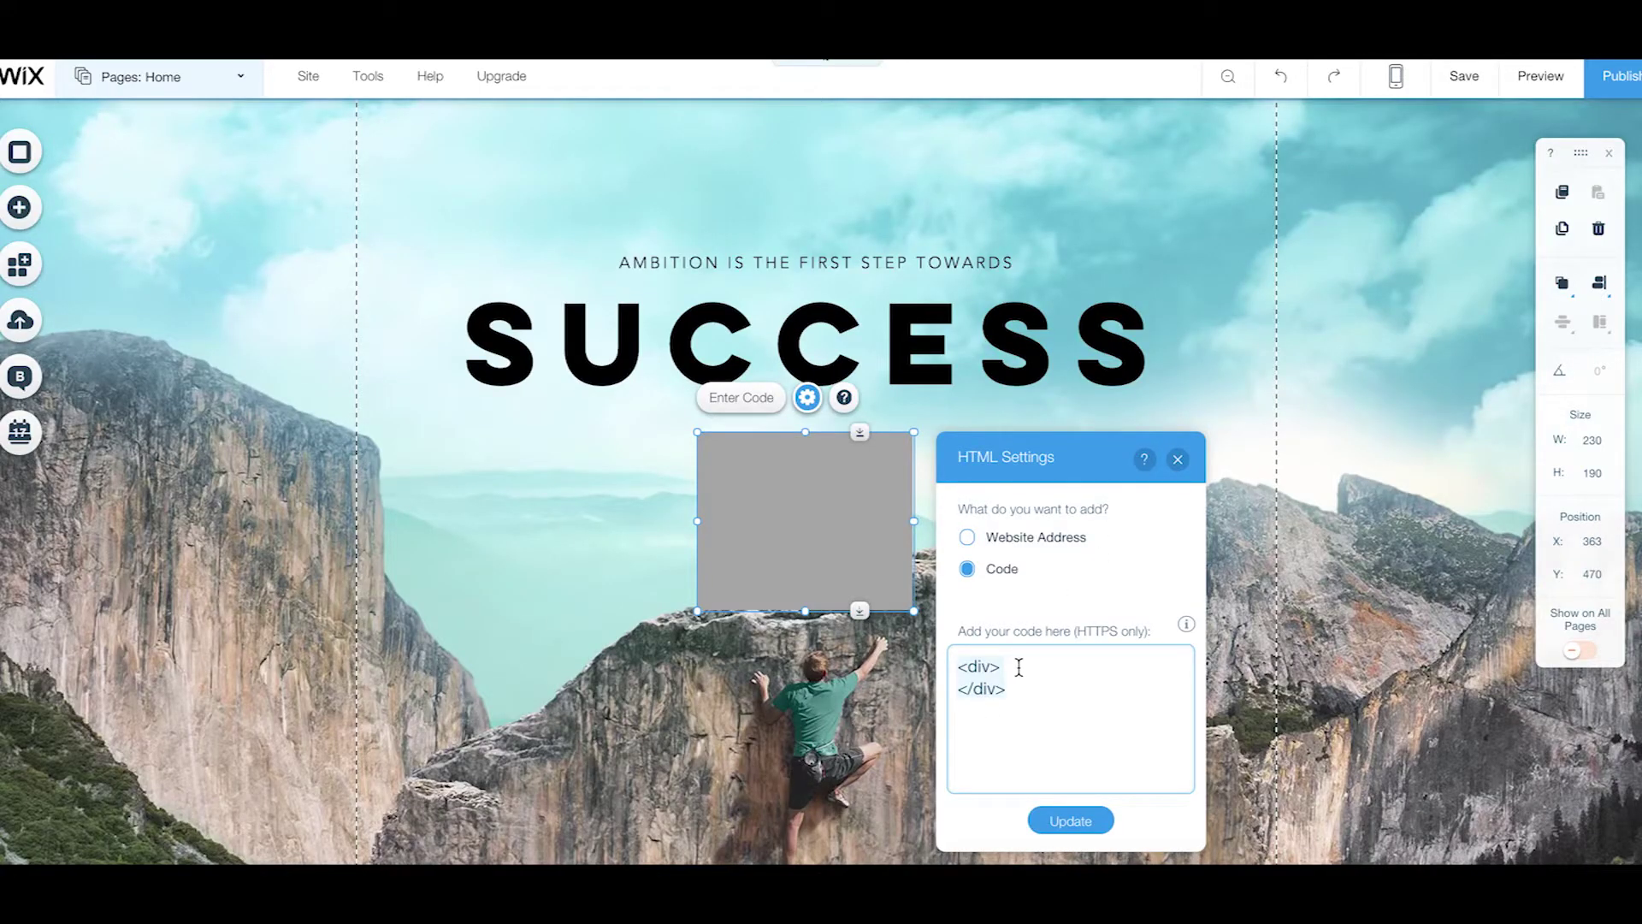
# - Paste the Shop button code between the div tags, apply it, and resize it to 100×62 beneath SUCCESS
pyautogui.click(1014, 667)
pyautogui.hotkey('ctrl', 'v')
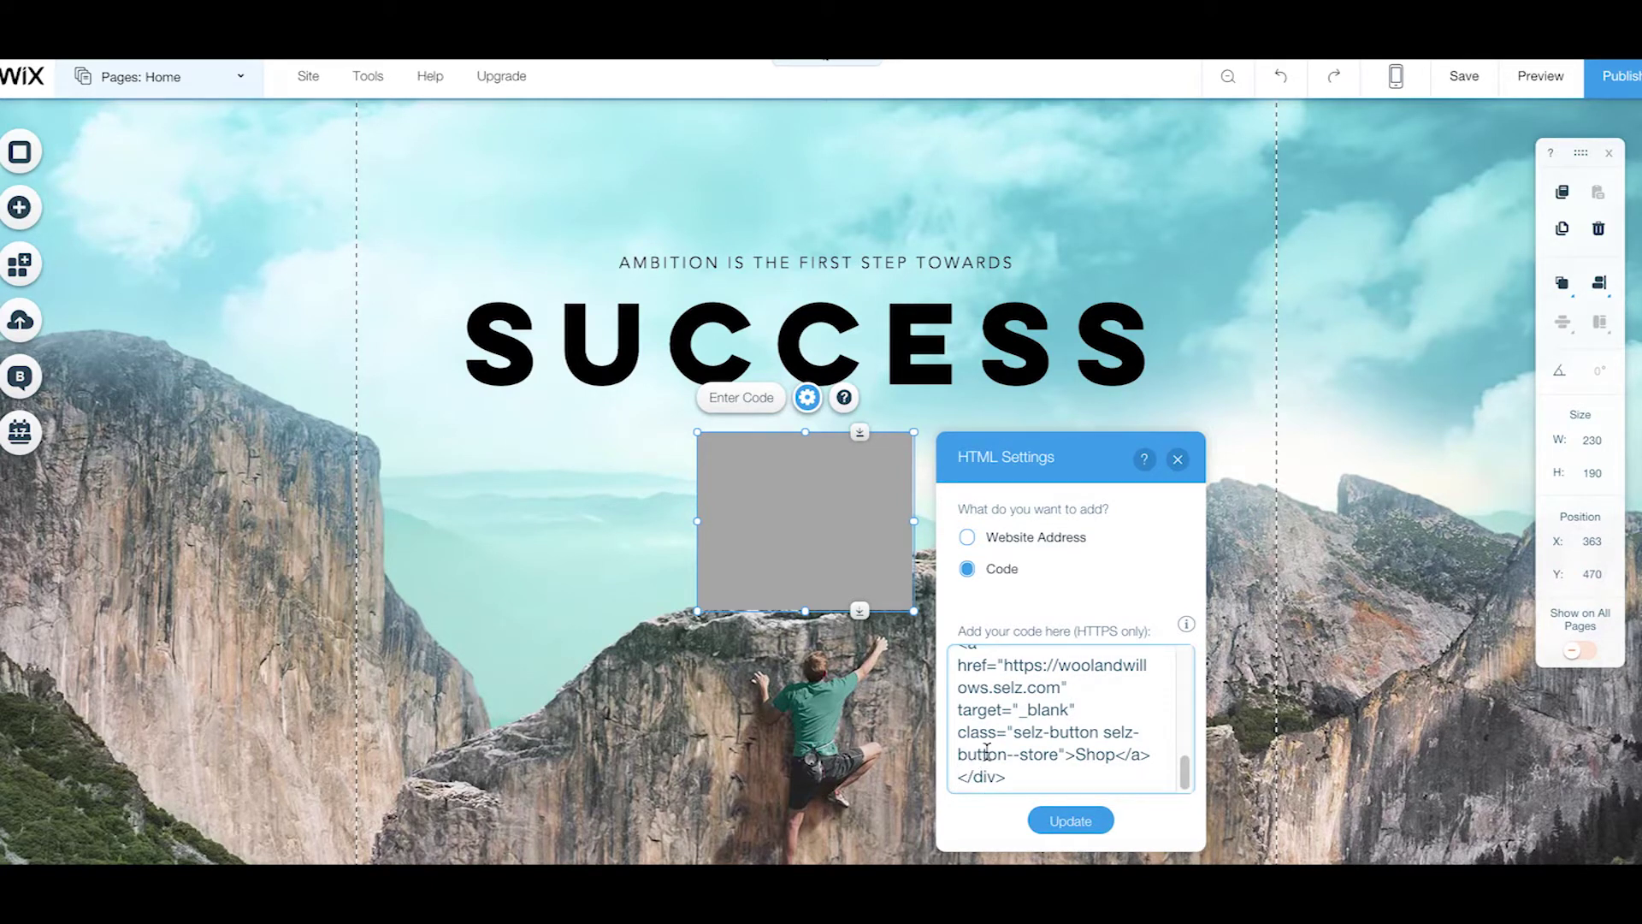
pyautogui.click(1096, 821)
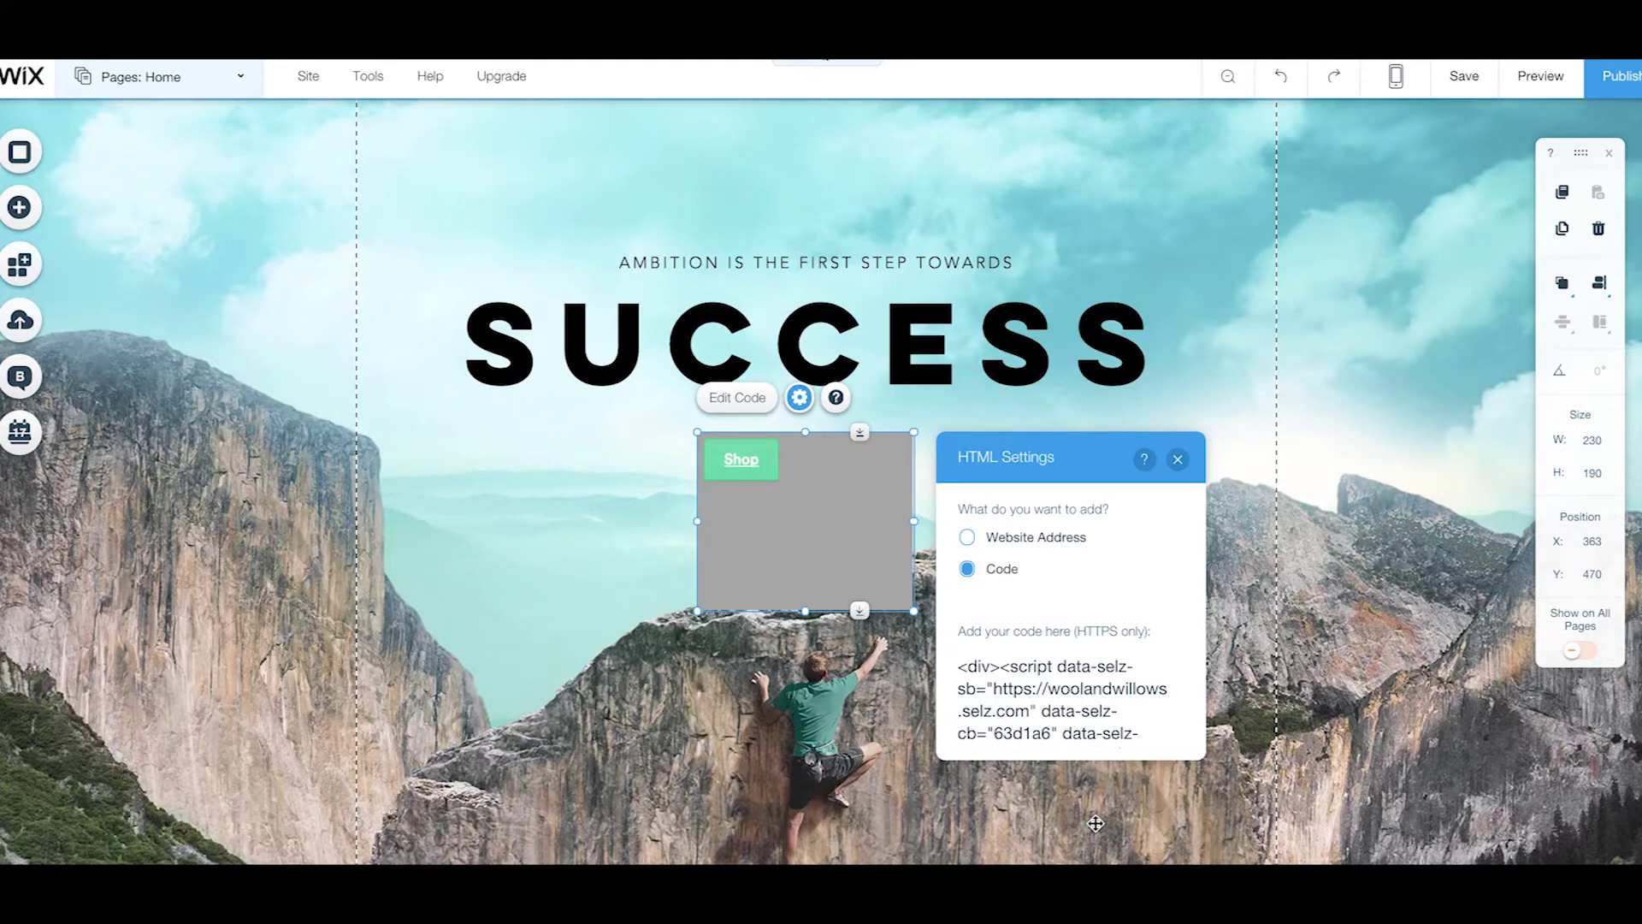
pyautogui.moveTo(914, 611); pyautogui.dragTo(843, 468)
pyautogui.click(1363, 788)
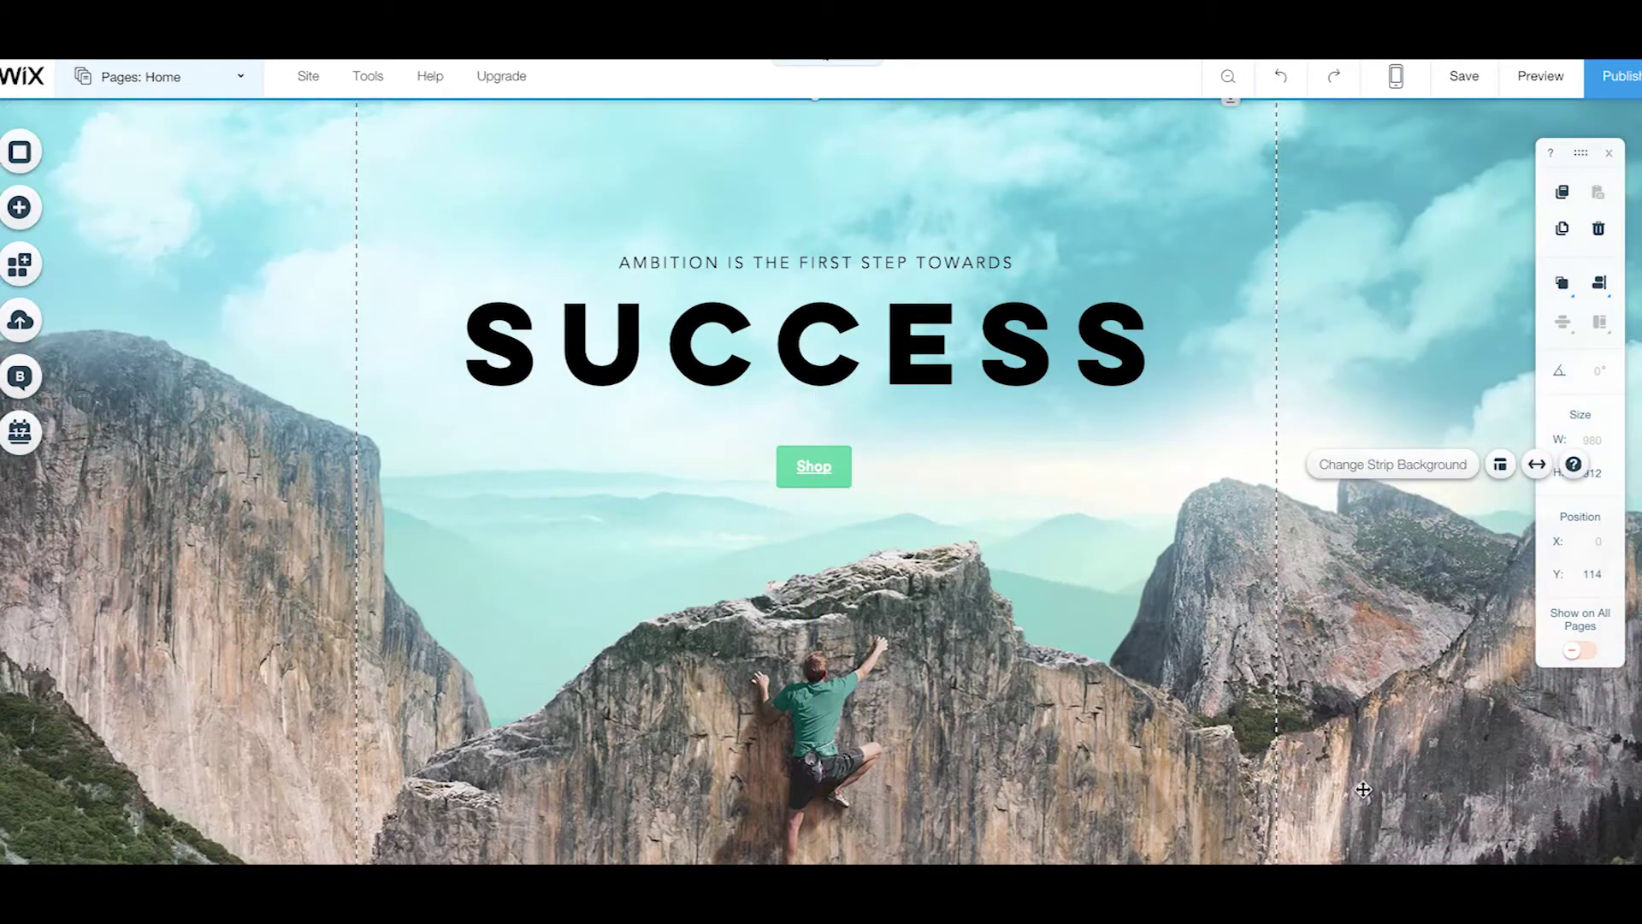
# - Drop a new HTML code element beneath the Couple's Guidance service card
pyautogui.scroll(-7, 1364, 789)
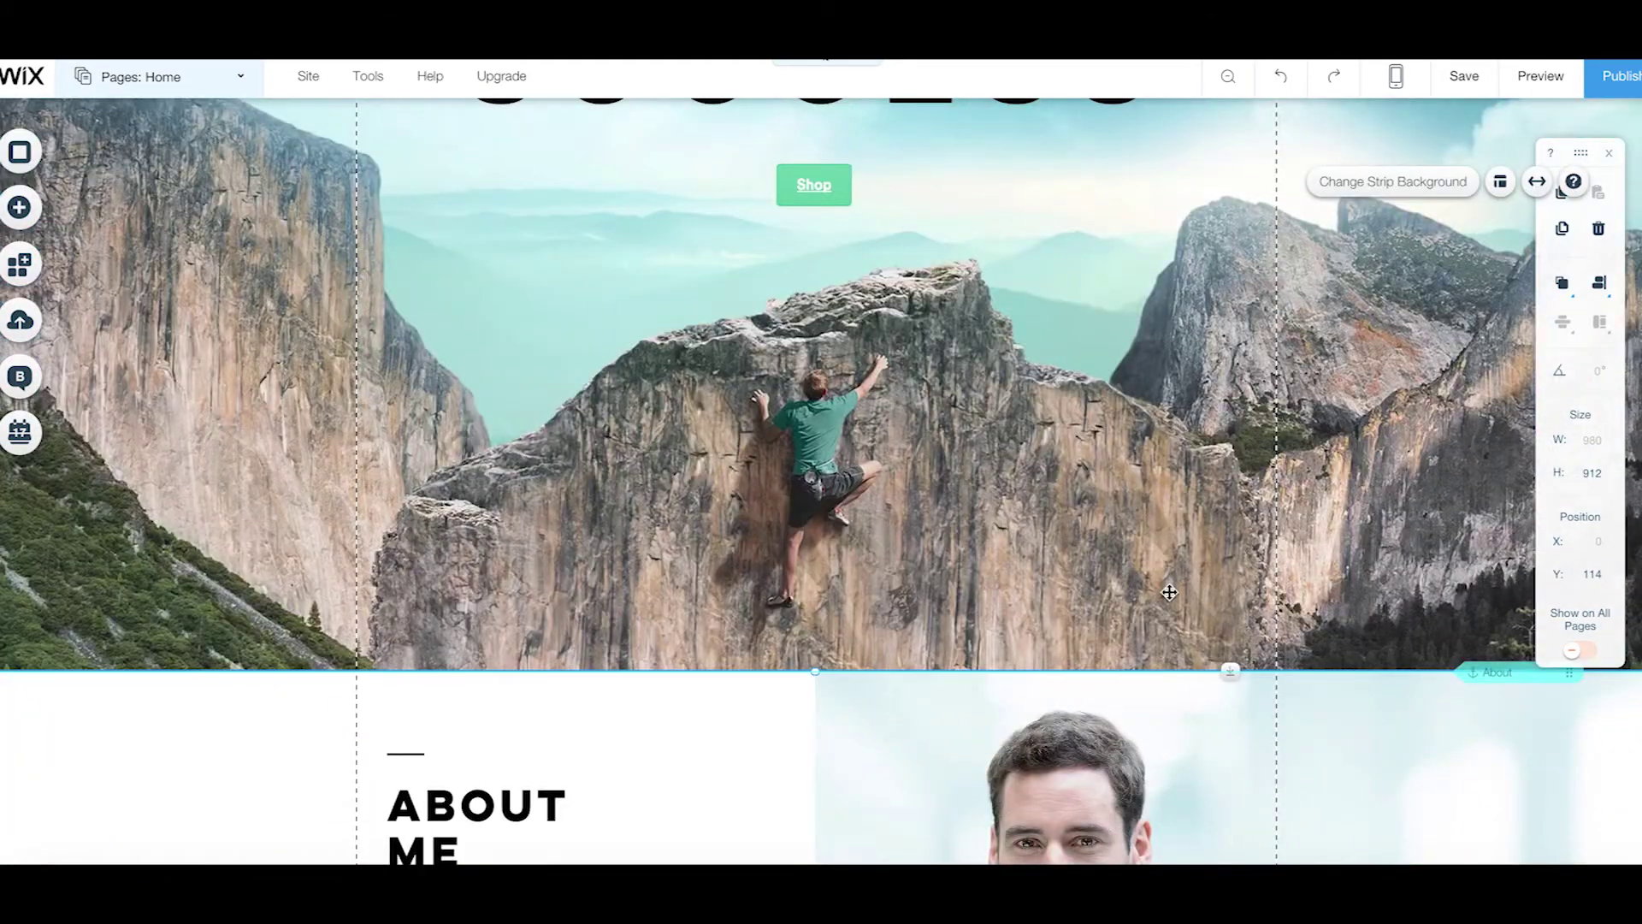
pyautogui.scroll(-1, 1342, 509)
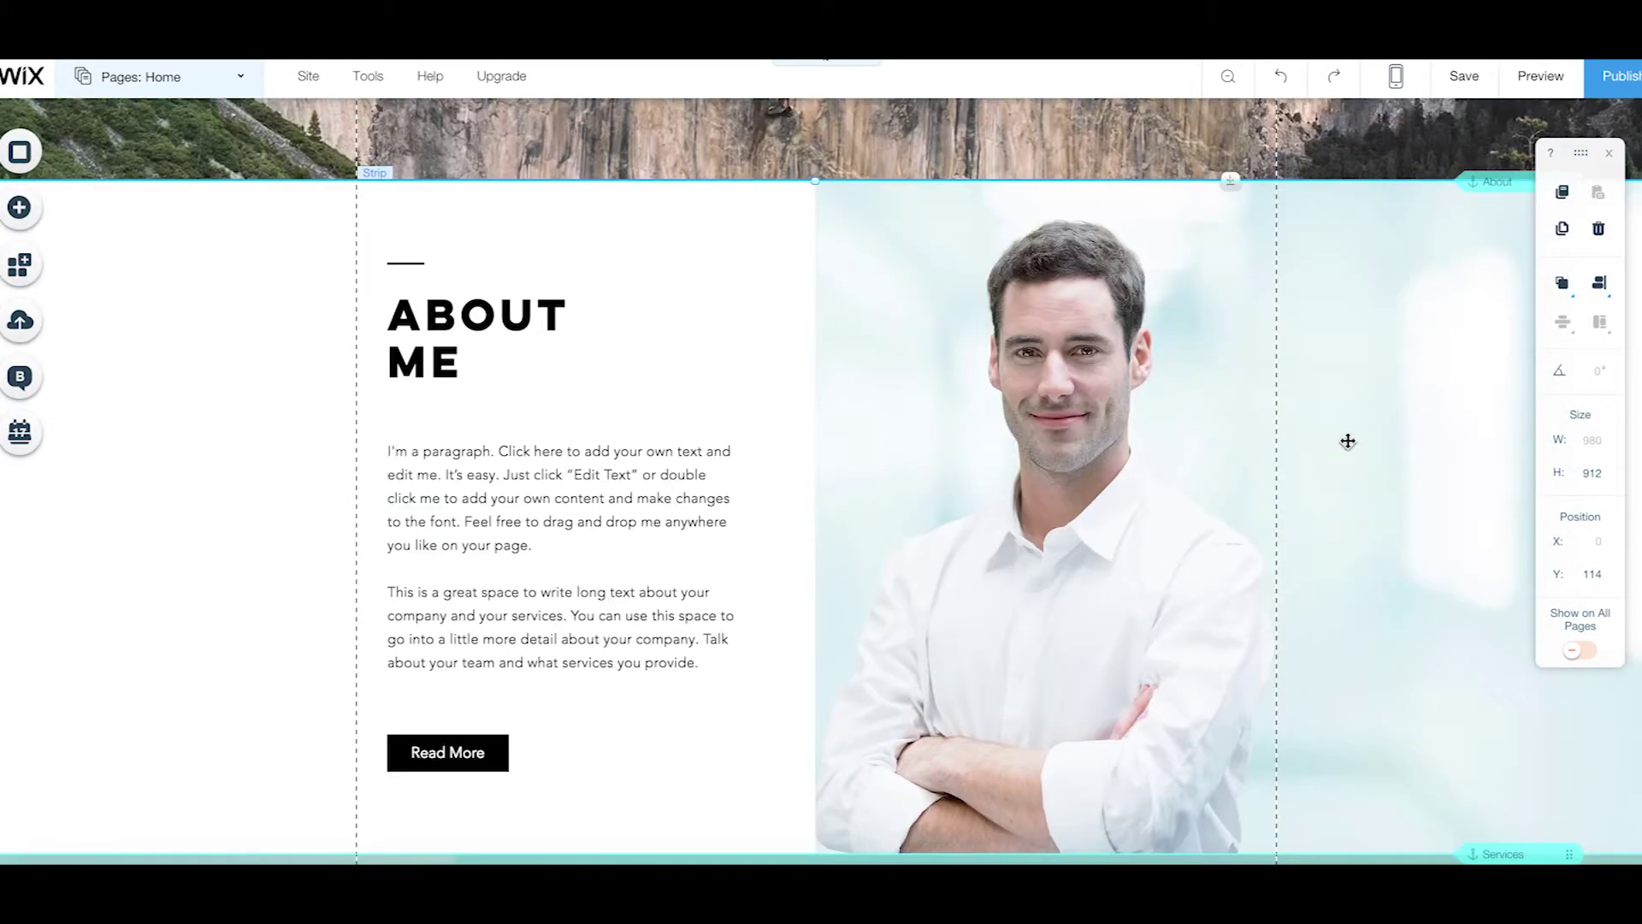
pyautogui.scroll(-1, 1342, 378)
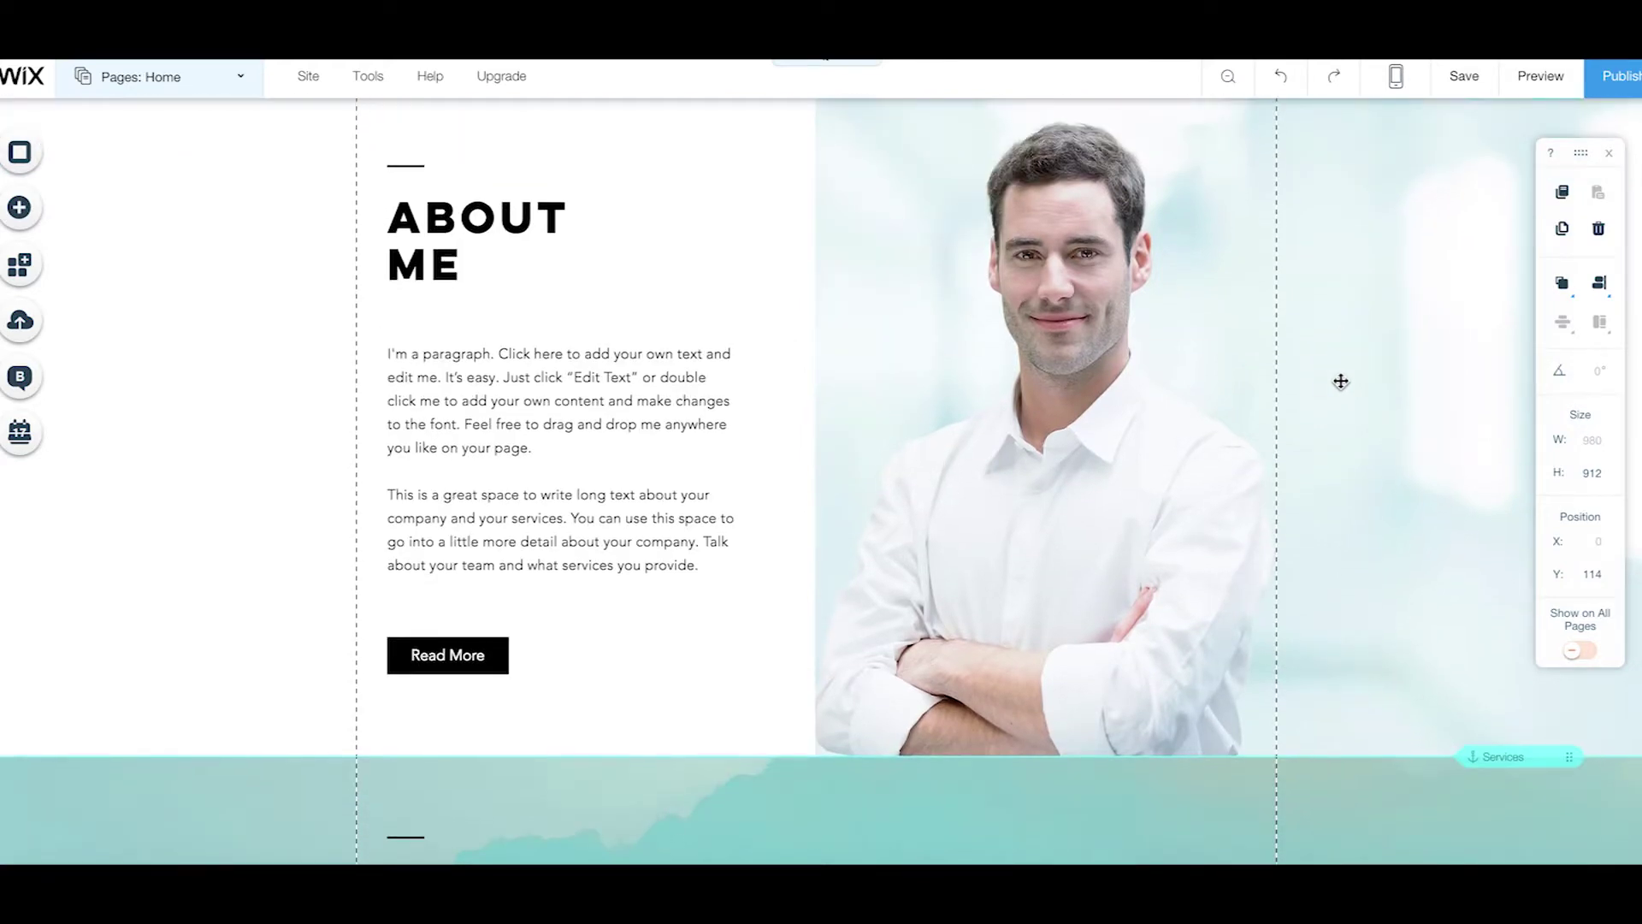
pyautogui.scroll(-3, 1341, 382)
pyautogui.scroll(-2, 1341, 383)
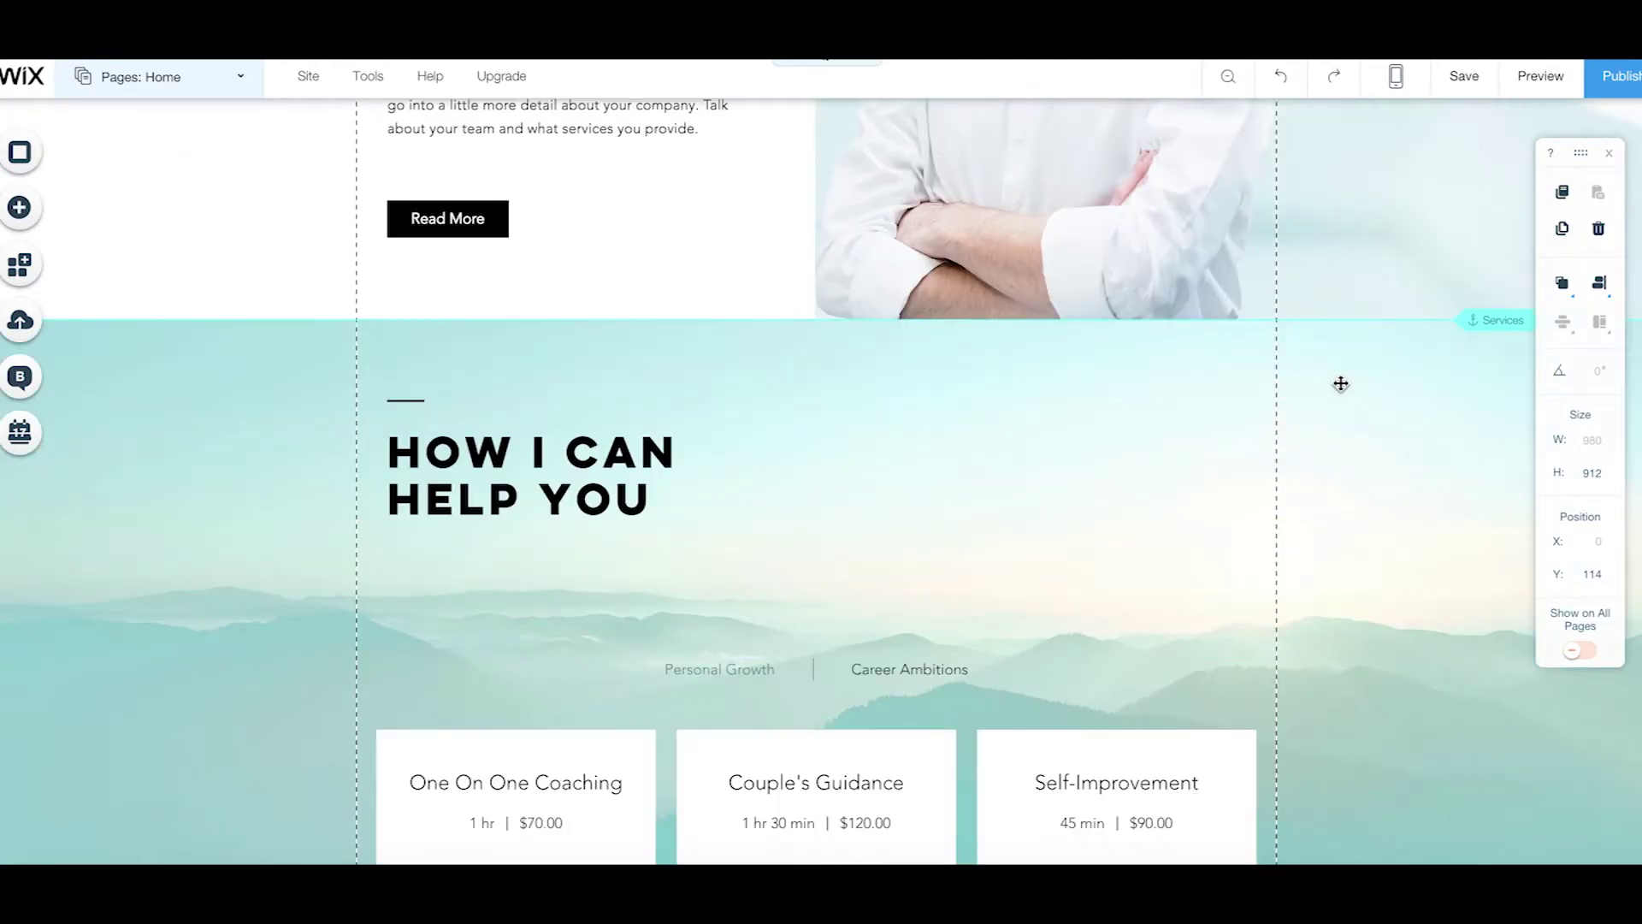
pyautogui.scroll(-6, 1341, 385)
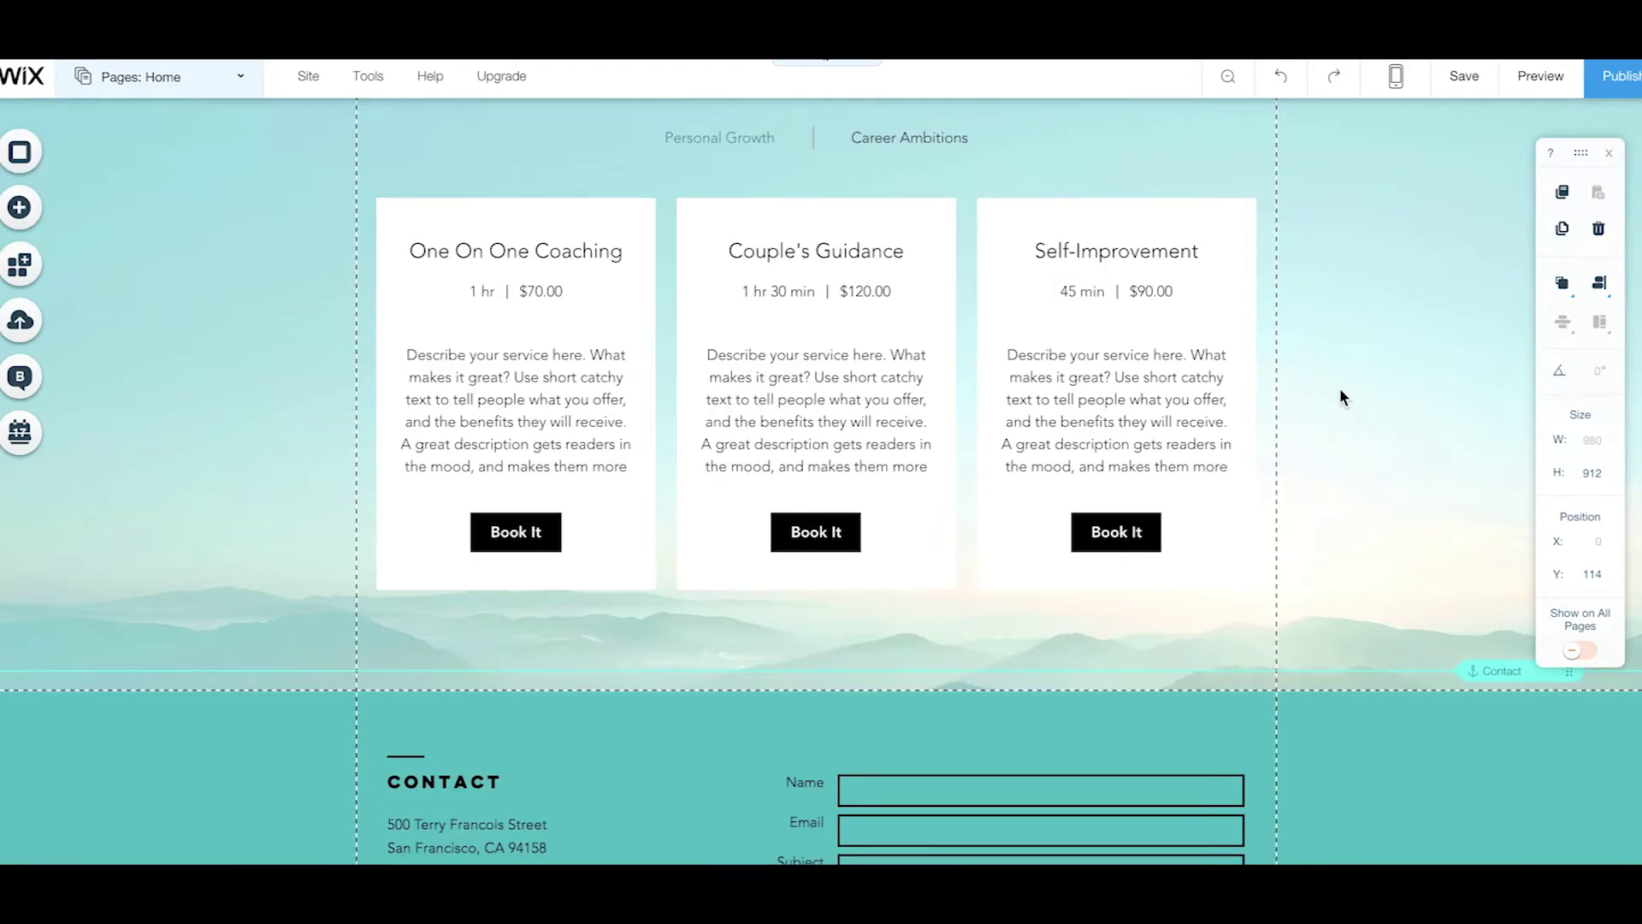
pyautogui.click(17, 214)
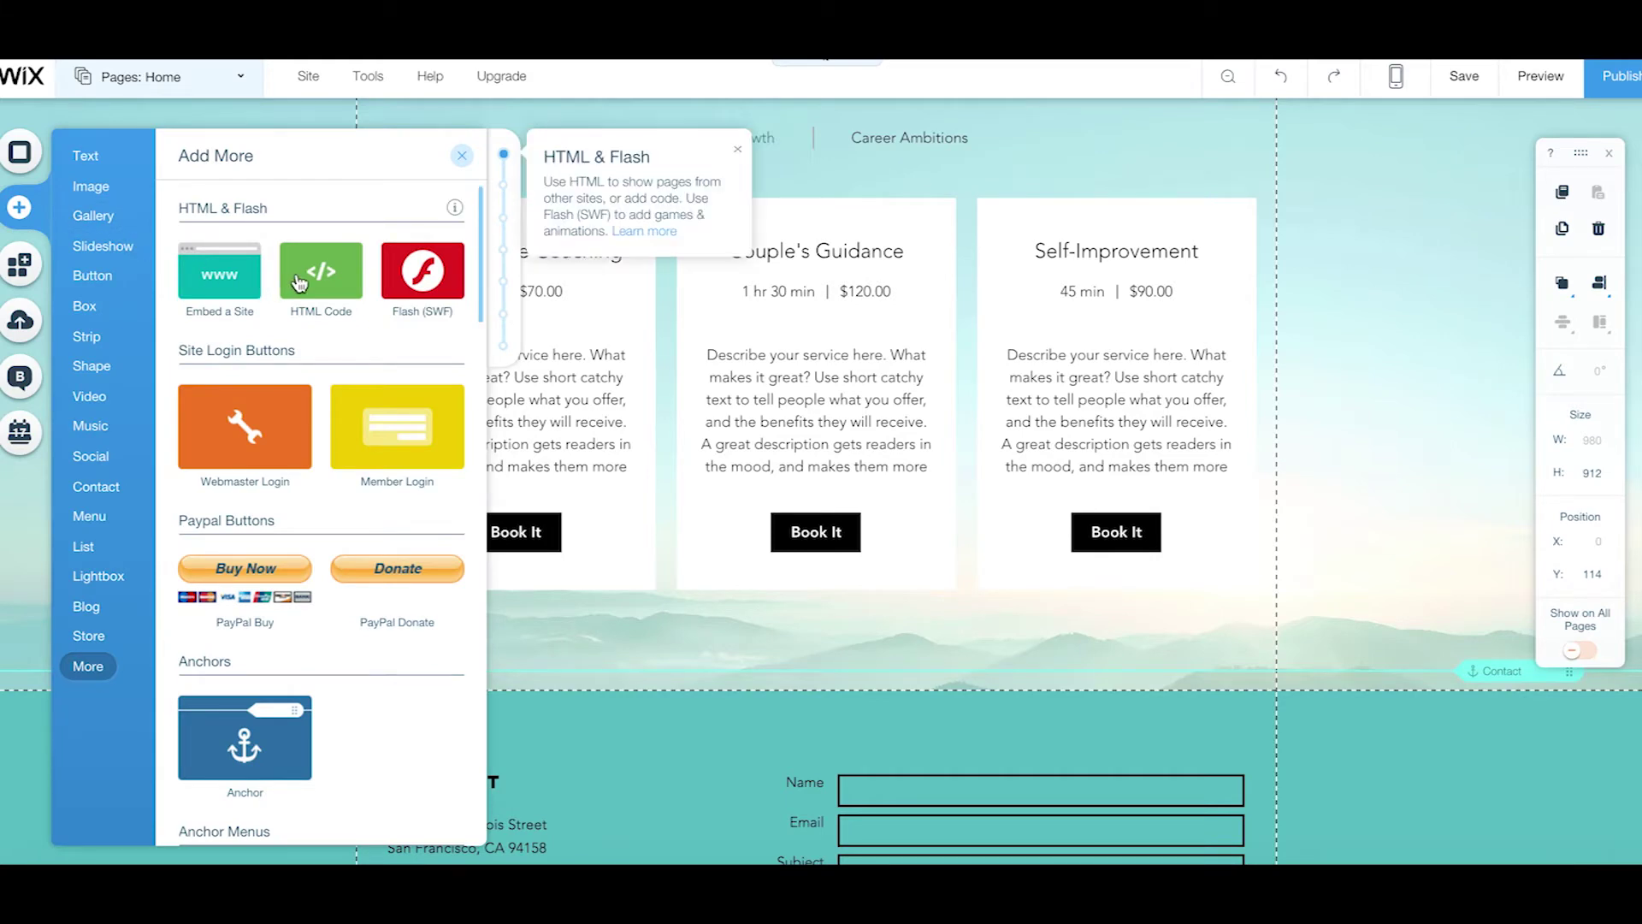
pyautogui.moveTo(460, 326); pyautogui.dragTo(788, 642)
# - Extend the services section and place the empty HTML box just above the Contact footer
pyautogui.scroll(-2, 785, 643)
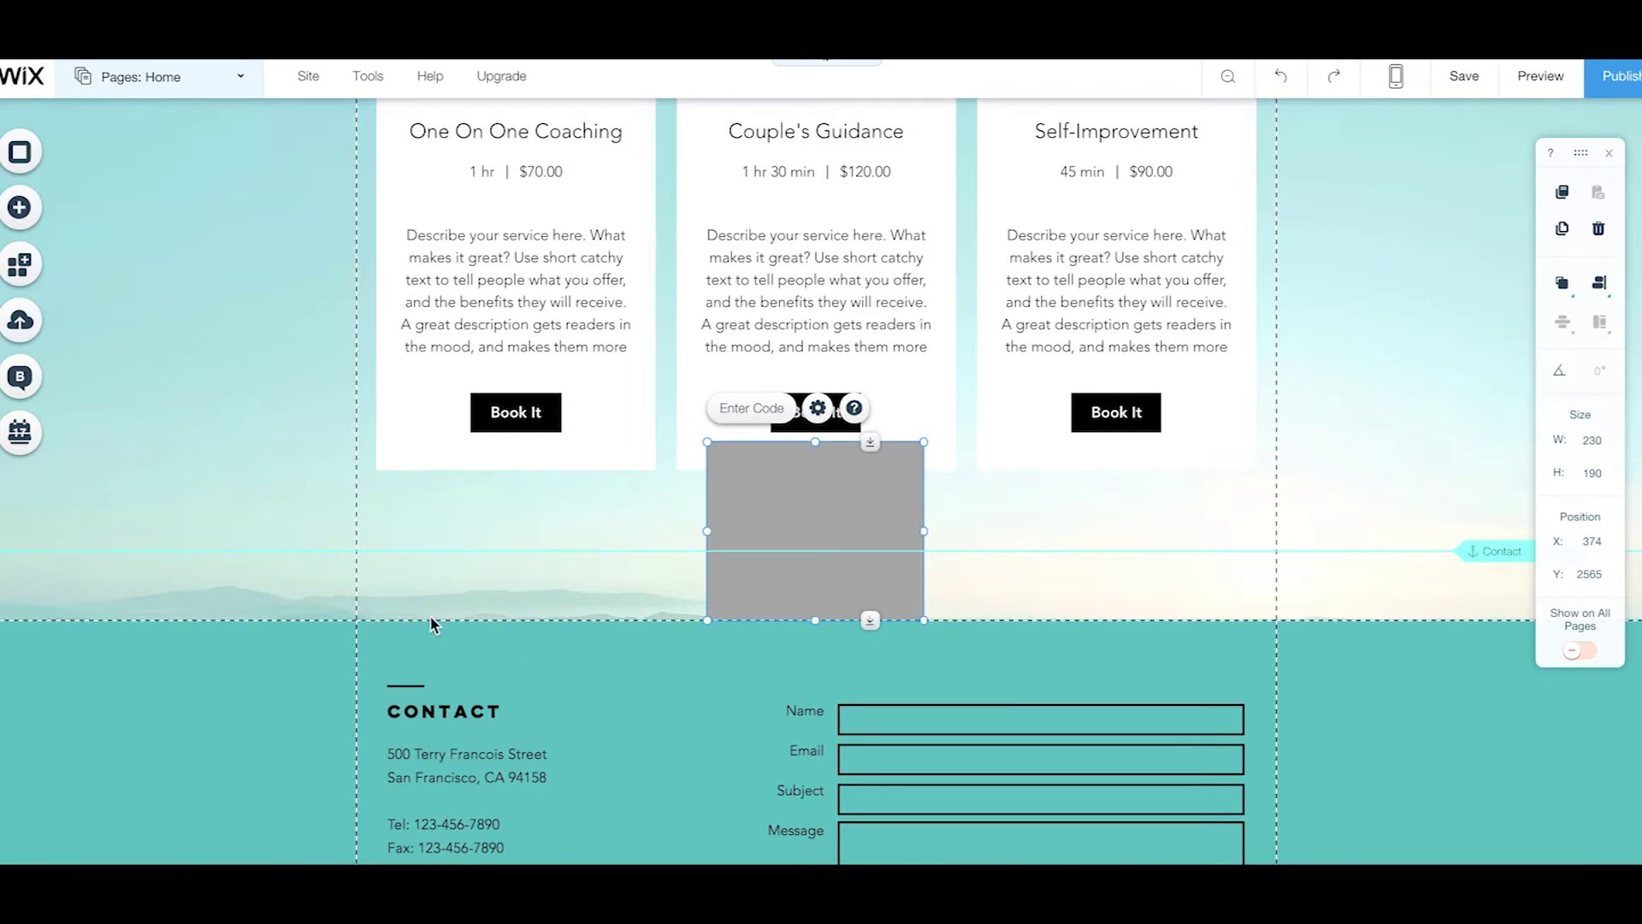
pyautogui.click(392, 614)
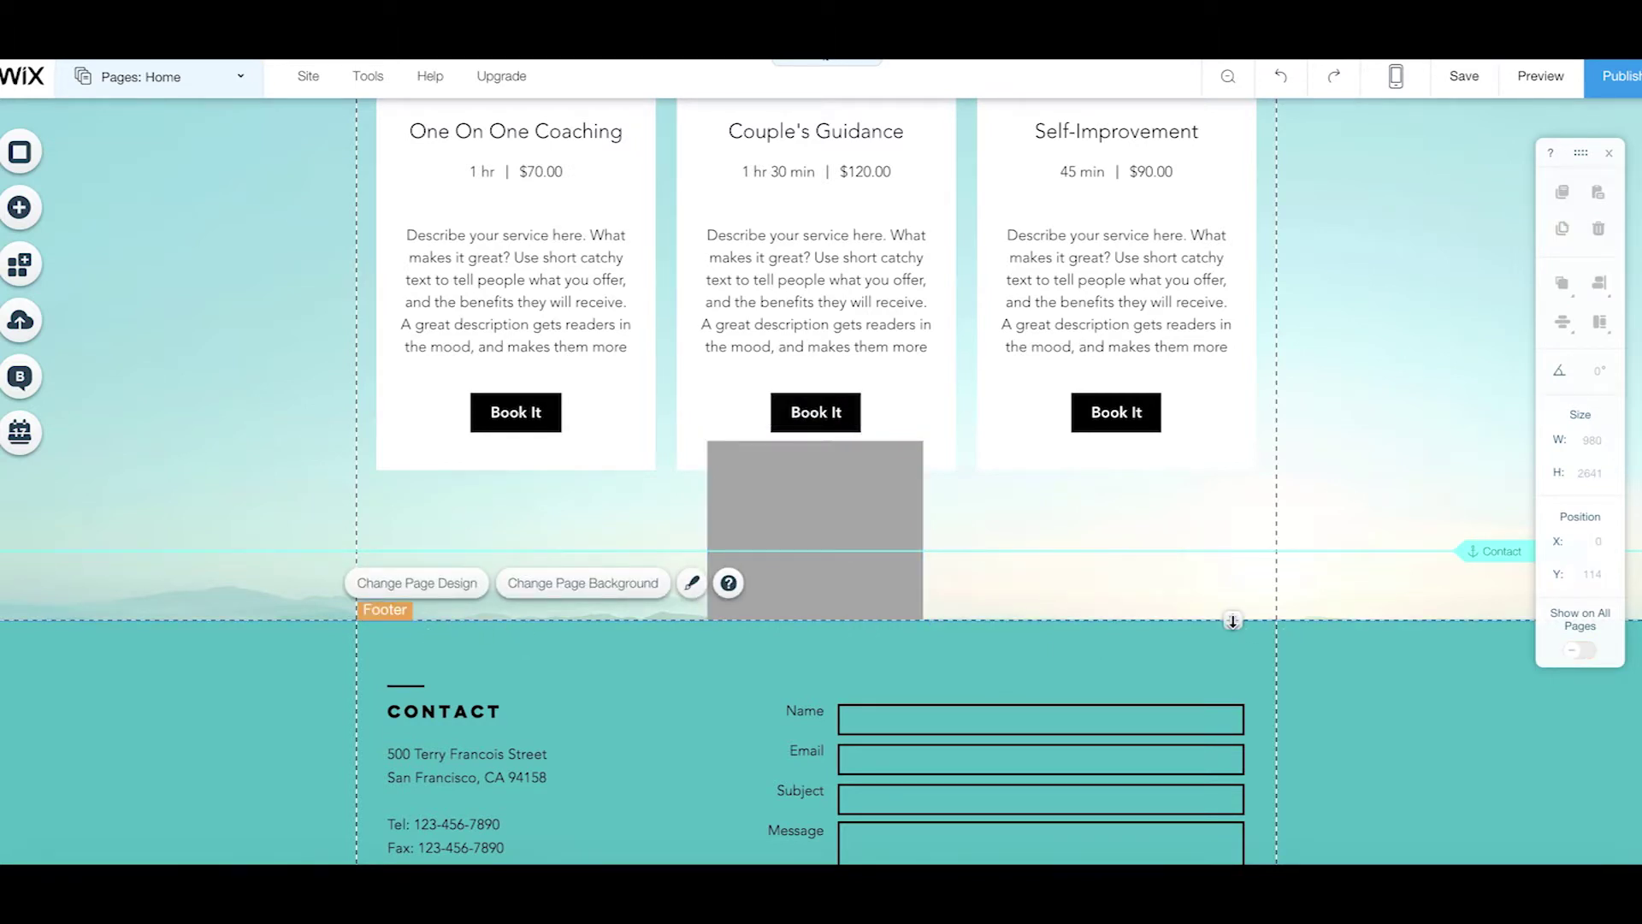
pyautogui.moveTo(1233, 620); pyautogui.dragTo(1235, 682)
pyautogui.moveTo(854, 616); pyautogui.dragTo(835, 741)
pyautogui.scroll(-3, 1037, 727)
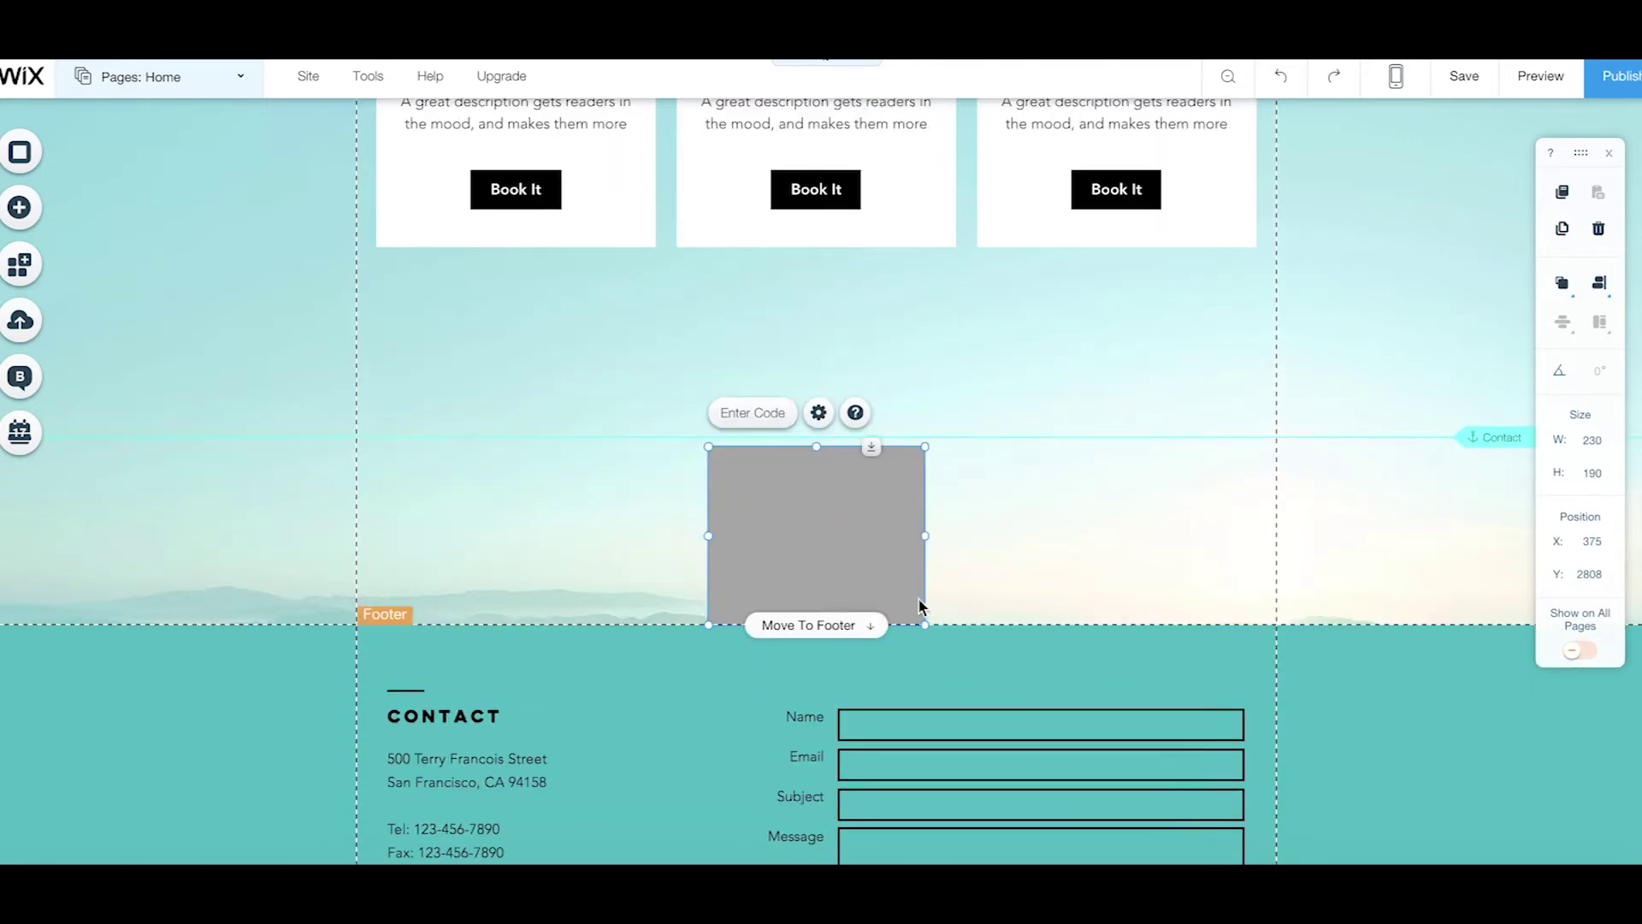
pyautogui.moveTo(867, 550)
pyautogui.mouseDown()
pyautogui.moveTo(896, 553)
pyautogui.moveTo(851, 514)
pyautogui.moveTo(853, 577)
pyautogui.mouseUp()
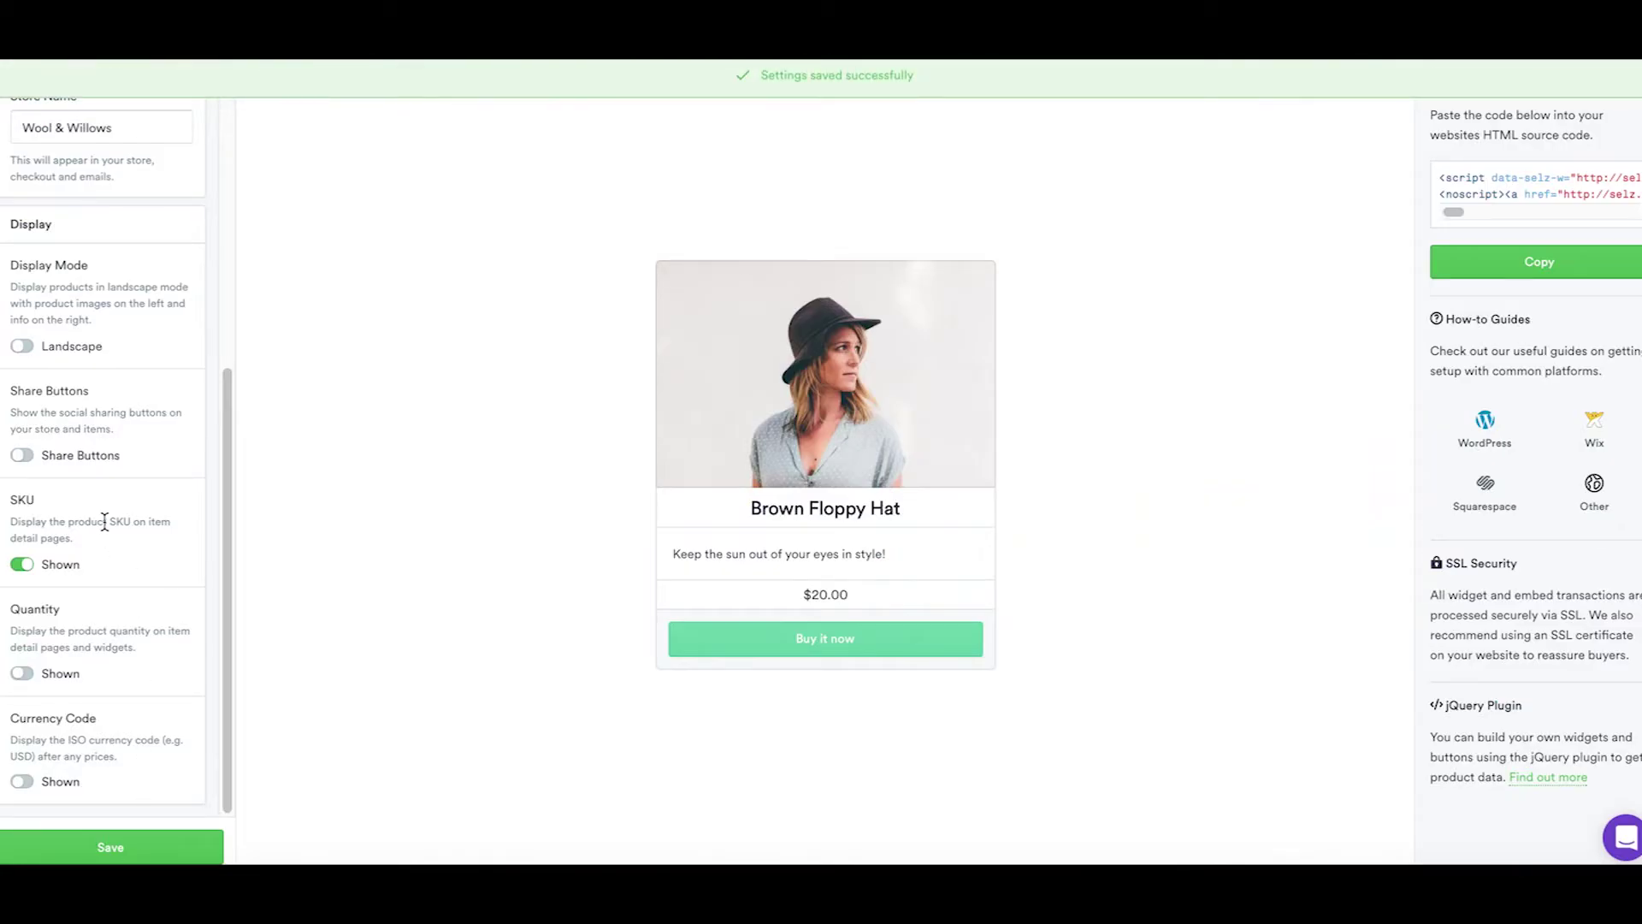
pyautogui.scroll(5, 105, 522)
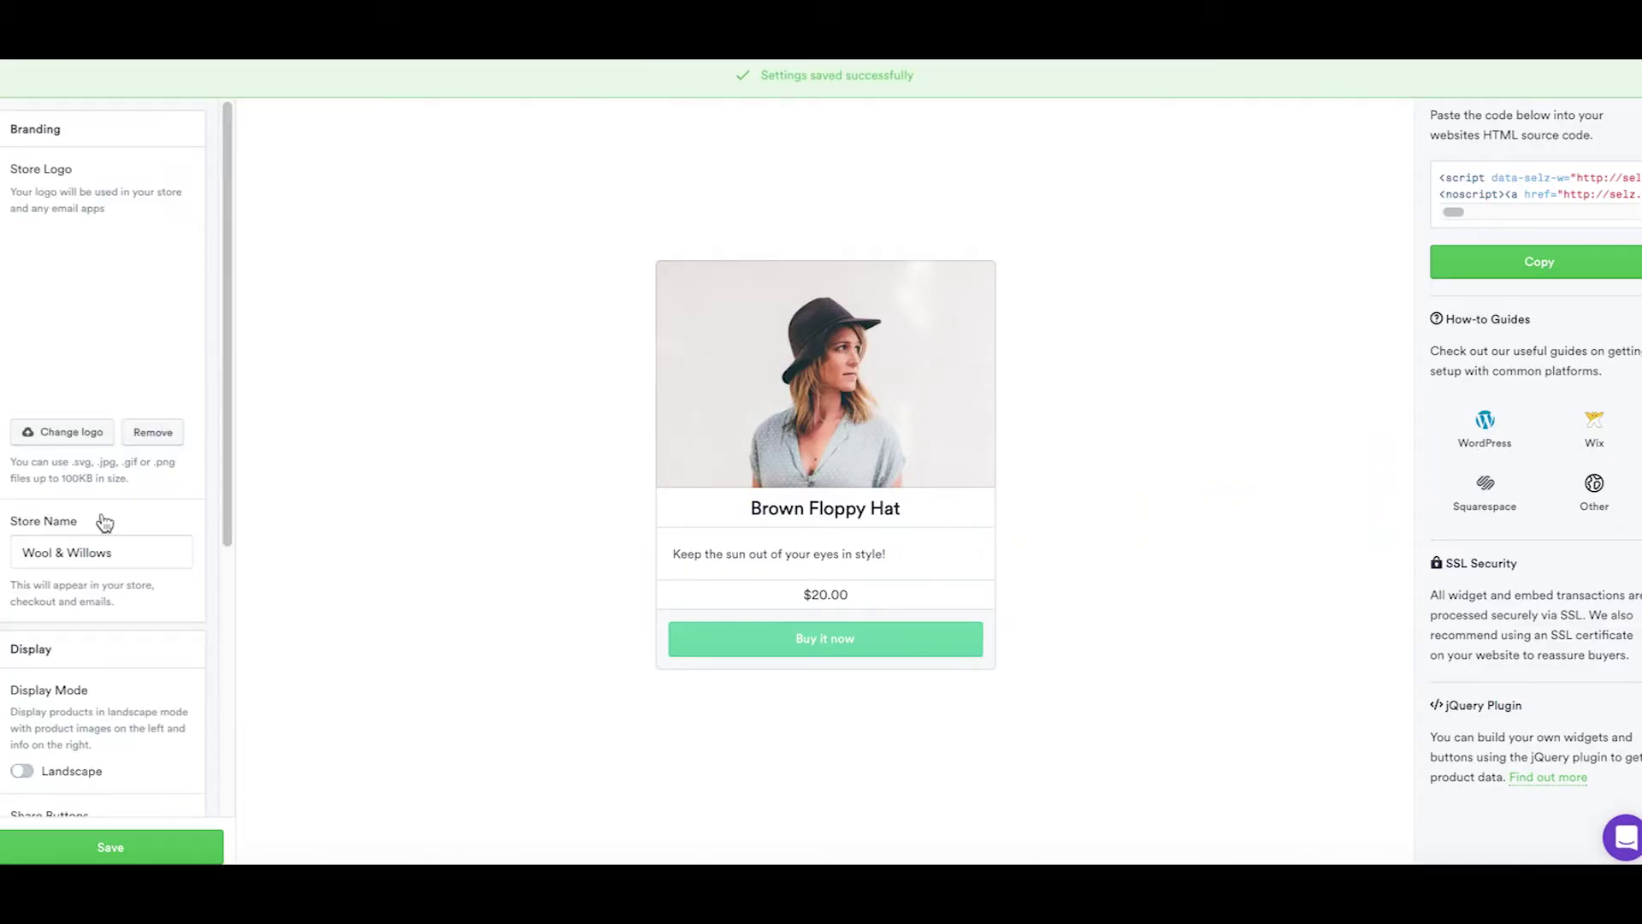
# - Copy the Brown Floppy Hat widget code from Selz and paste it into the HTML box
pyautogui.click(1543, 263)
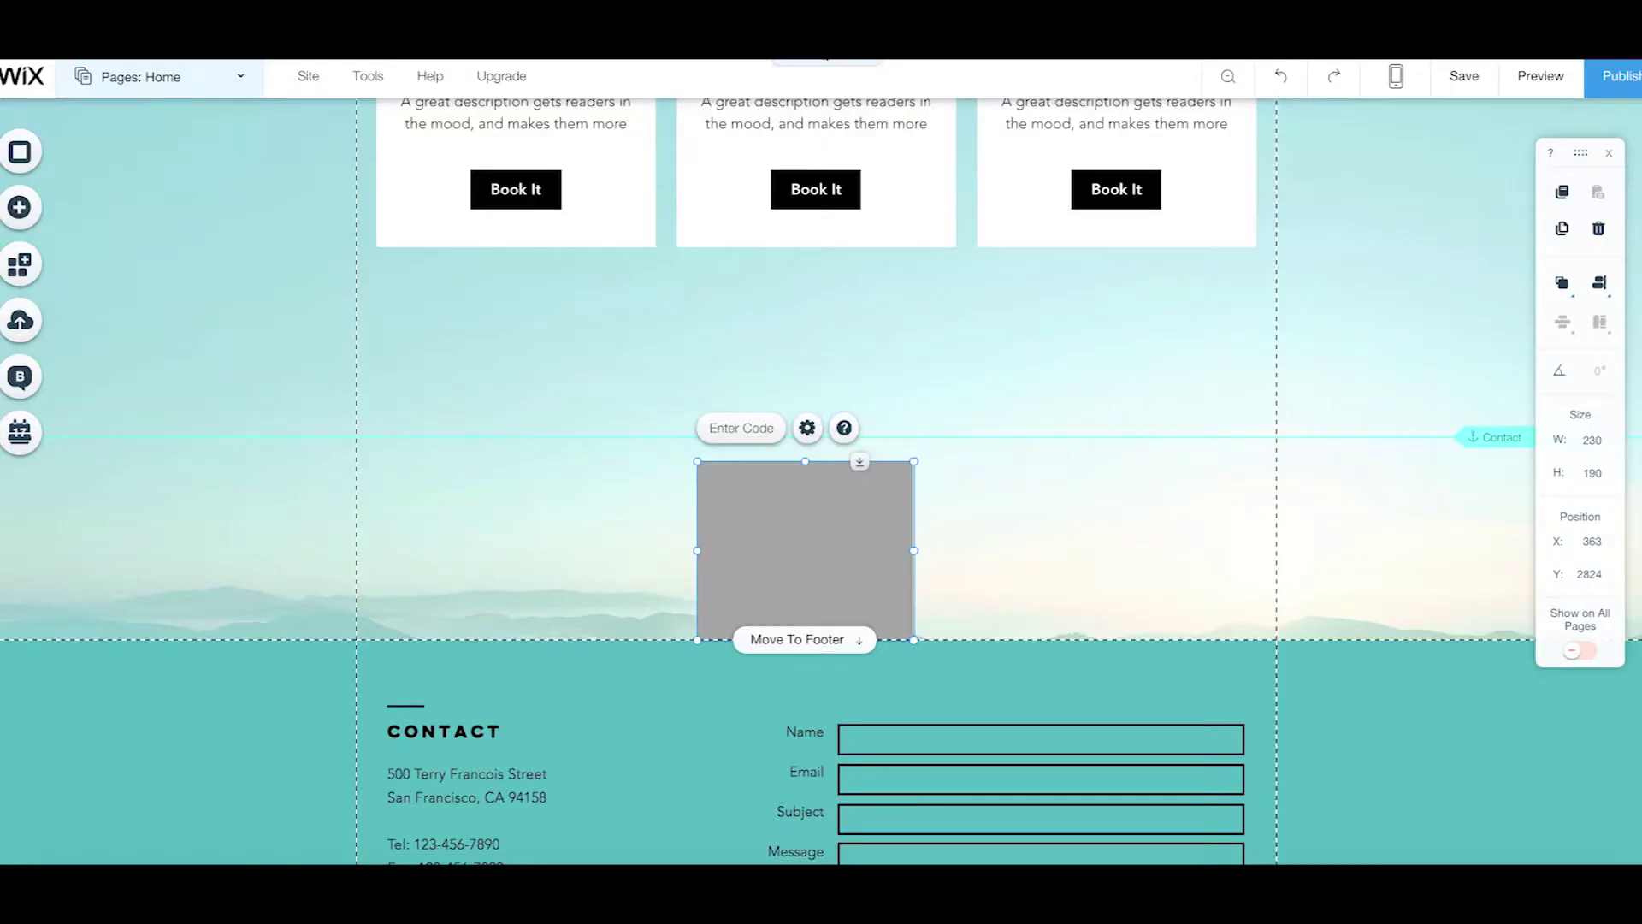
pyautogui.click(807, 428)
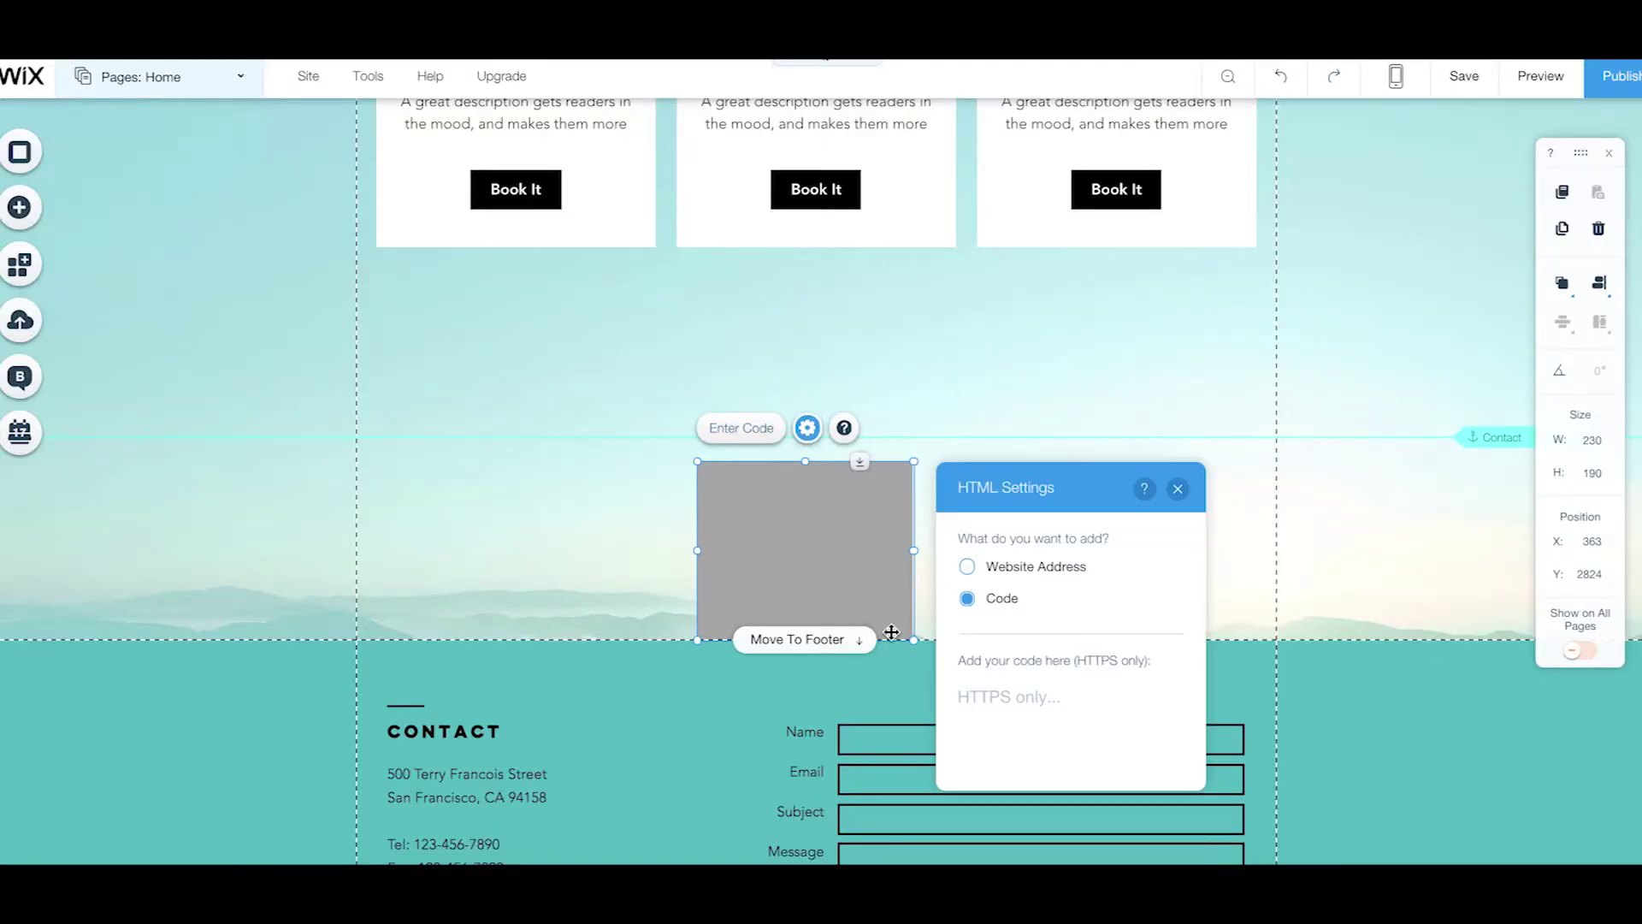
pyautogui.click(1006, 706)
pyautogui.hotkey('ctrl', 'v')
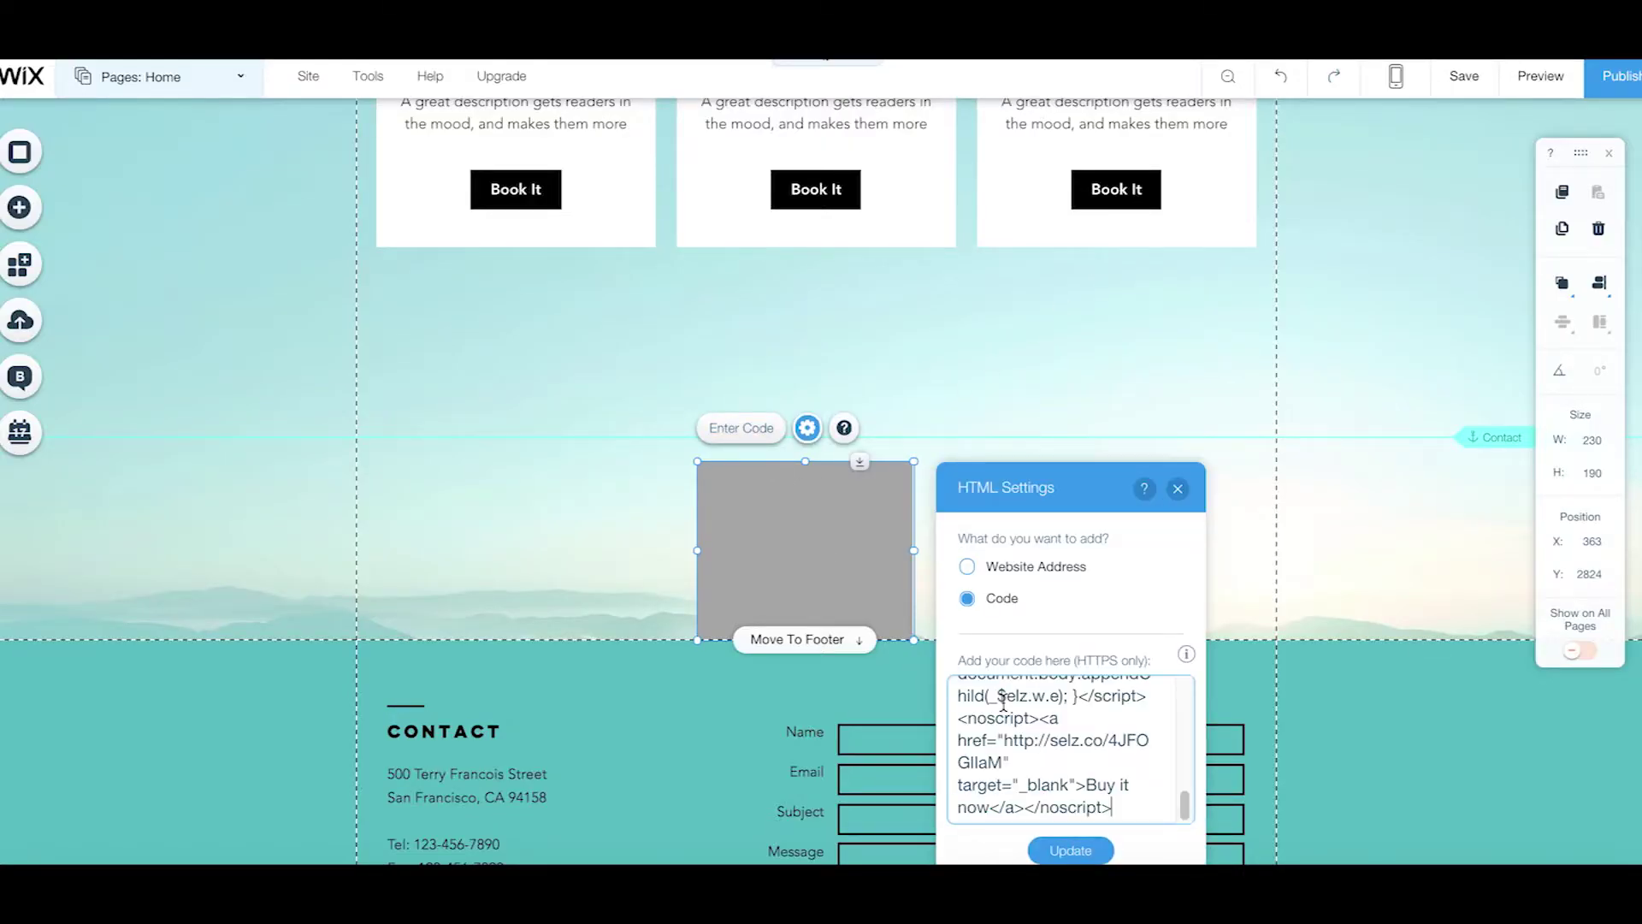
pyautogui.click(1071, 850)
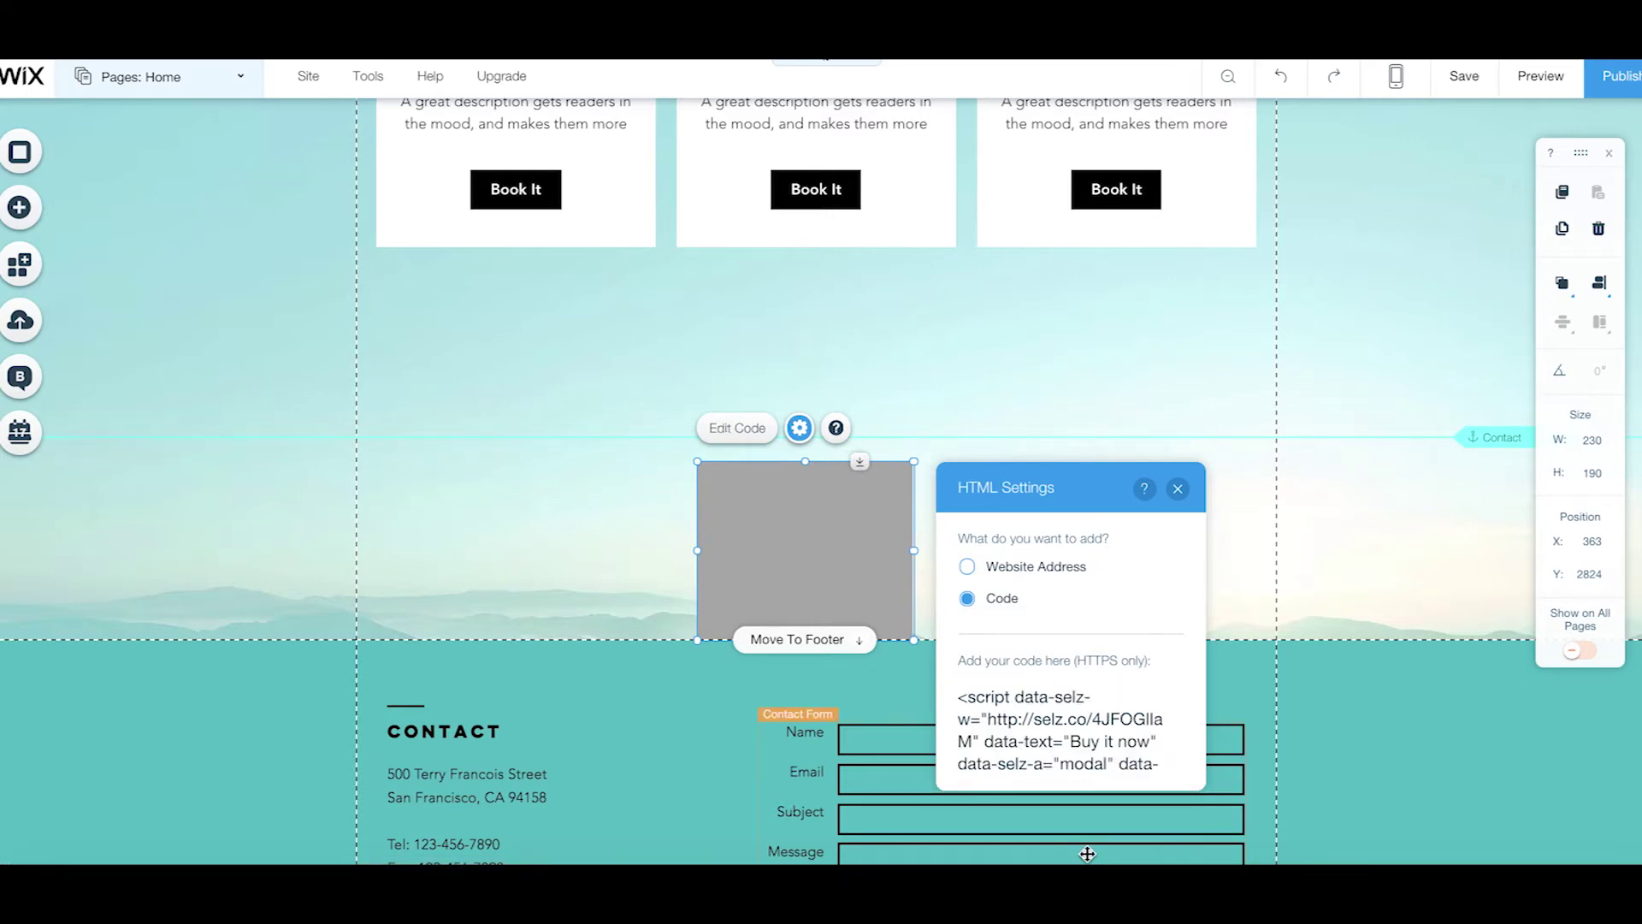
# - Wrap the pasted widget code in <div></div> tags and apply it
pyautogui.click(981, 703)
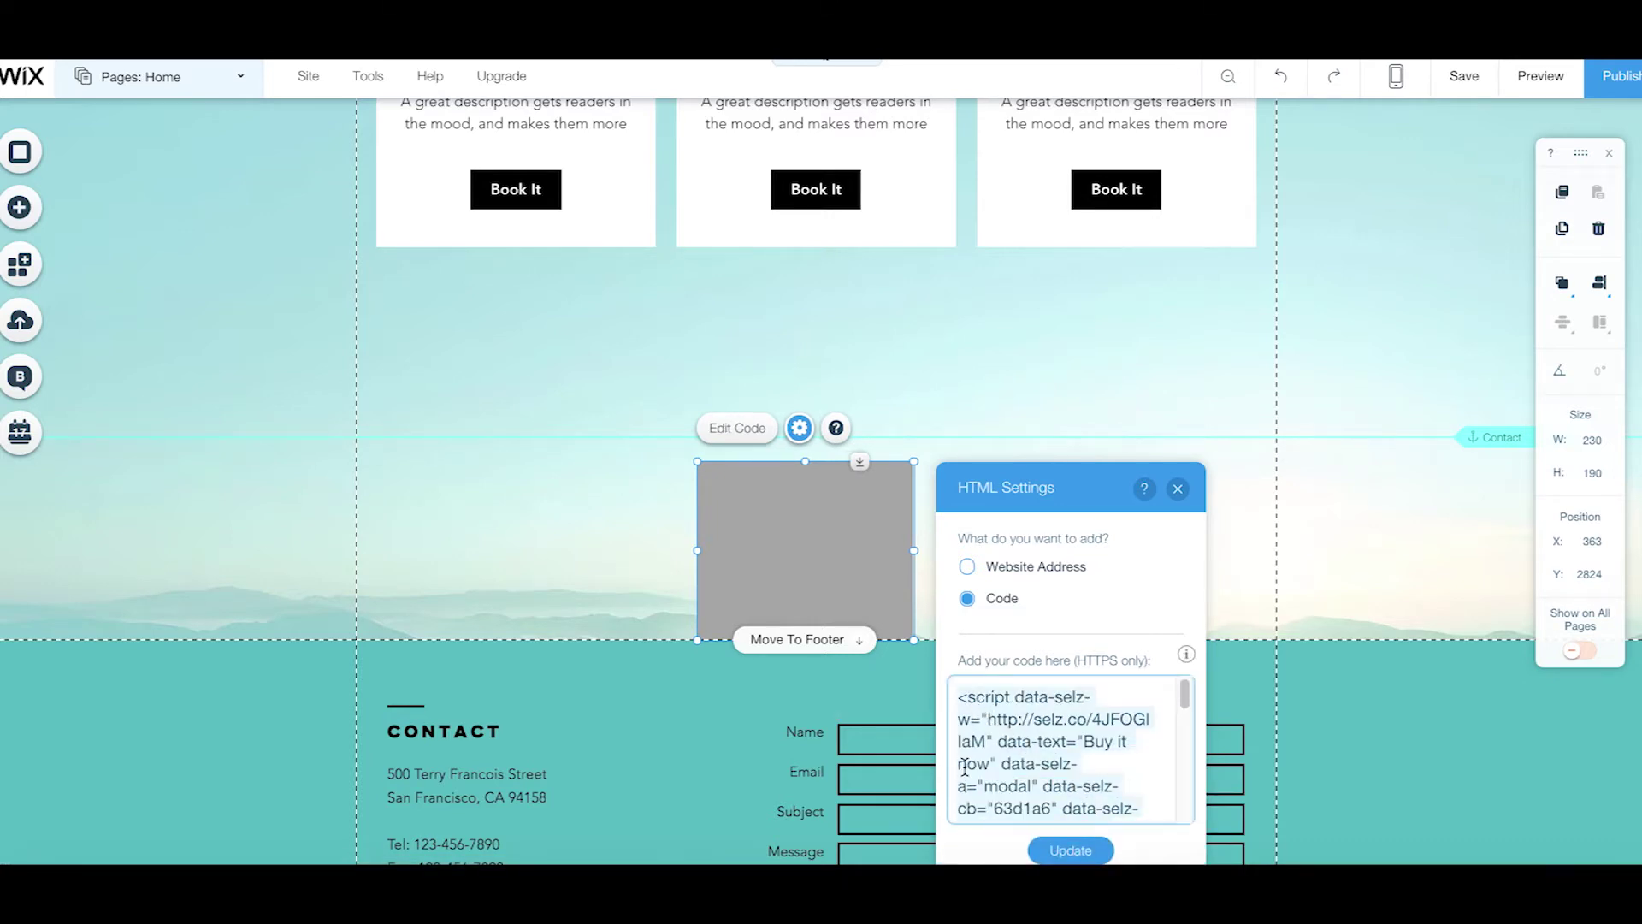
pyautogui.click(958, 701)
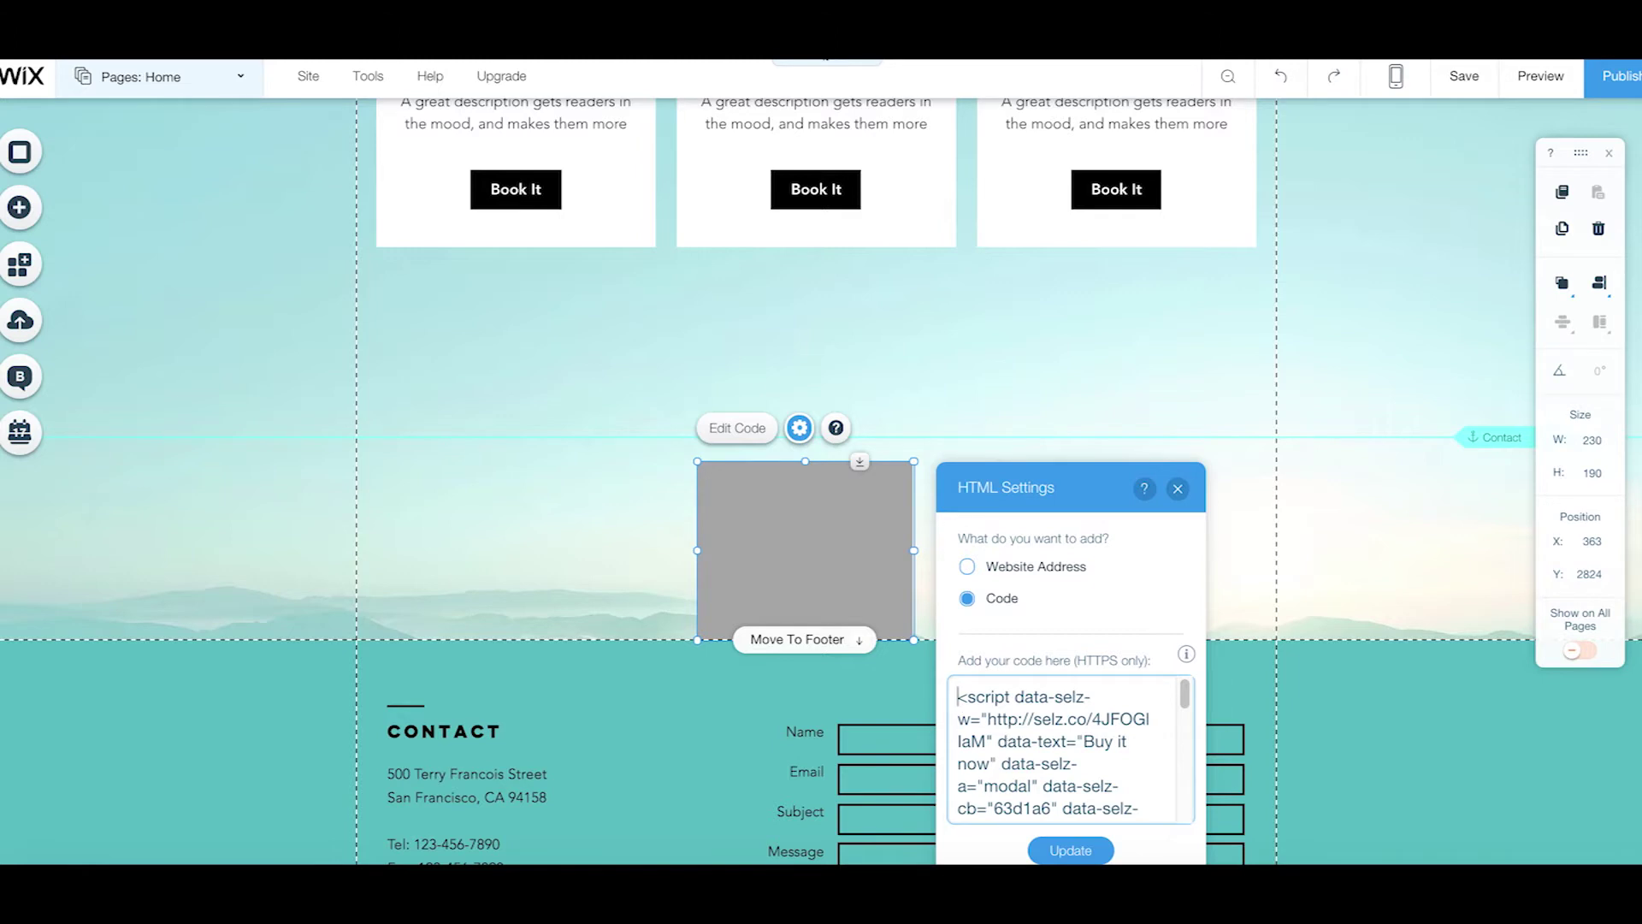
pyautogui.write('<div>')
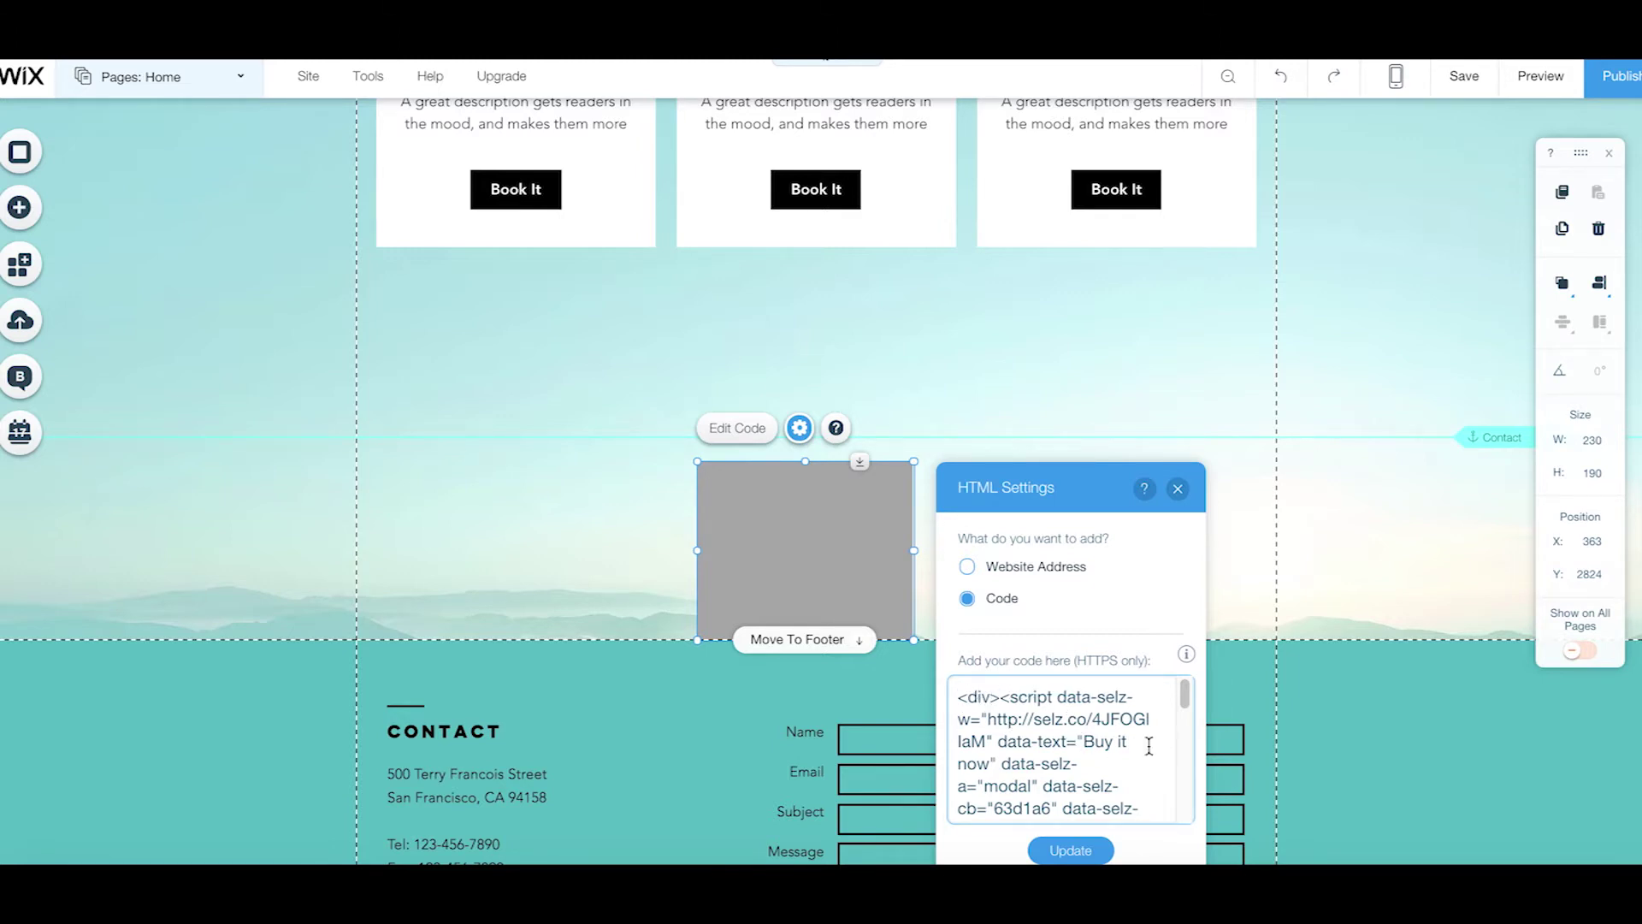
pyautogui.moveTo(1186, 695); pyautogui.dragTo(1190, 819)
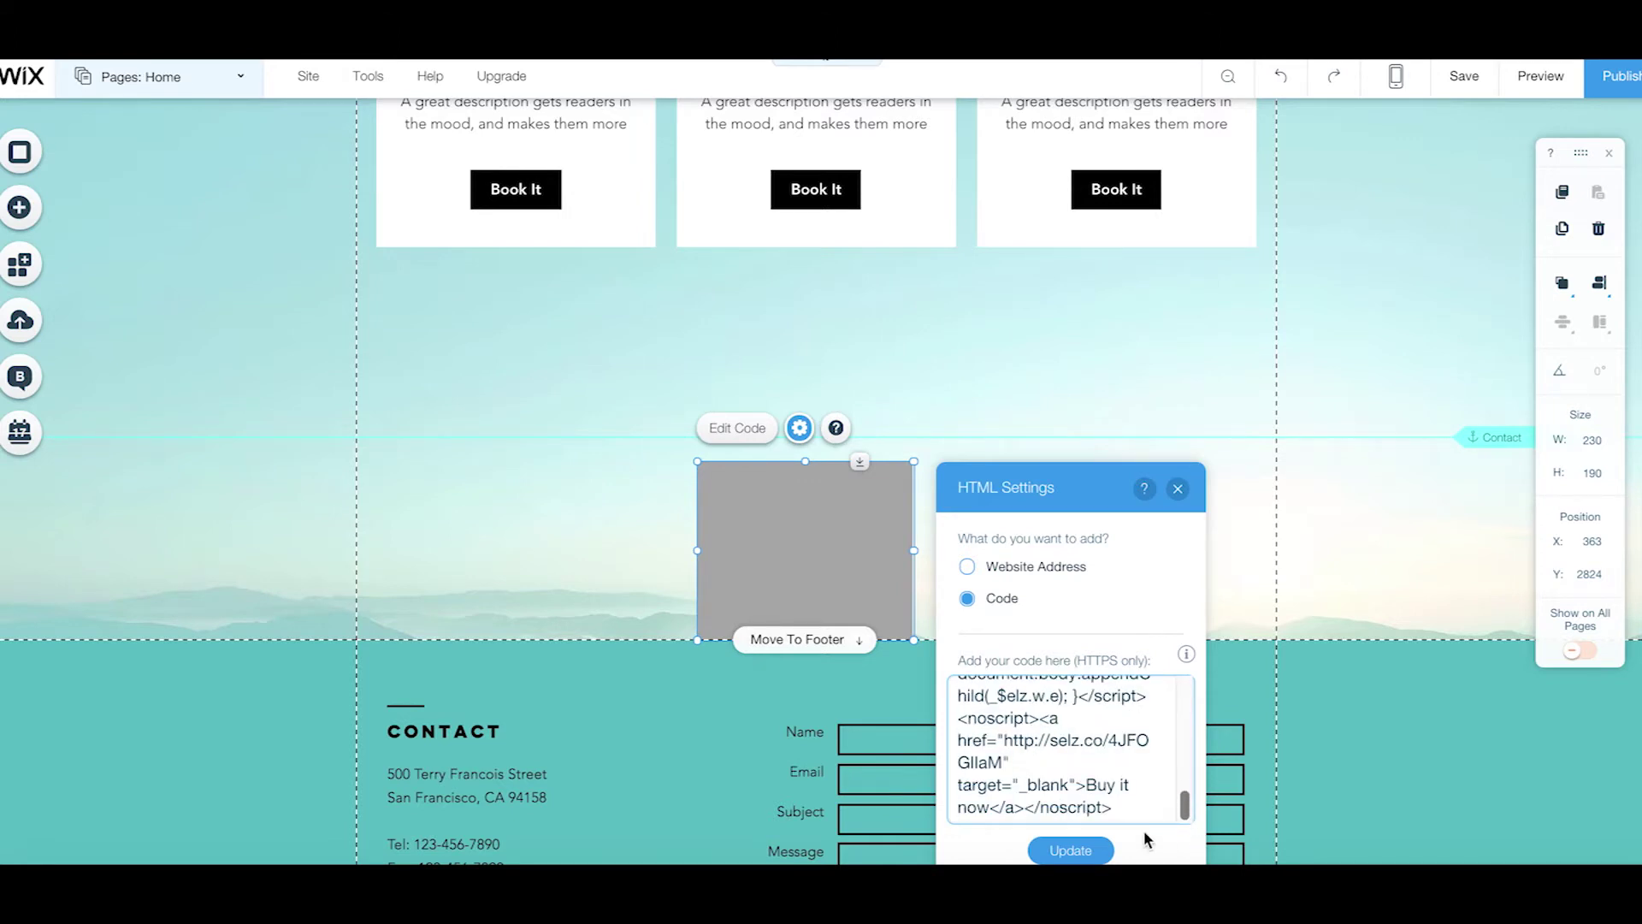
pyautogui.click(1145, 804)
pyautogui.write('</div>')
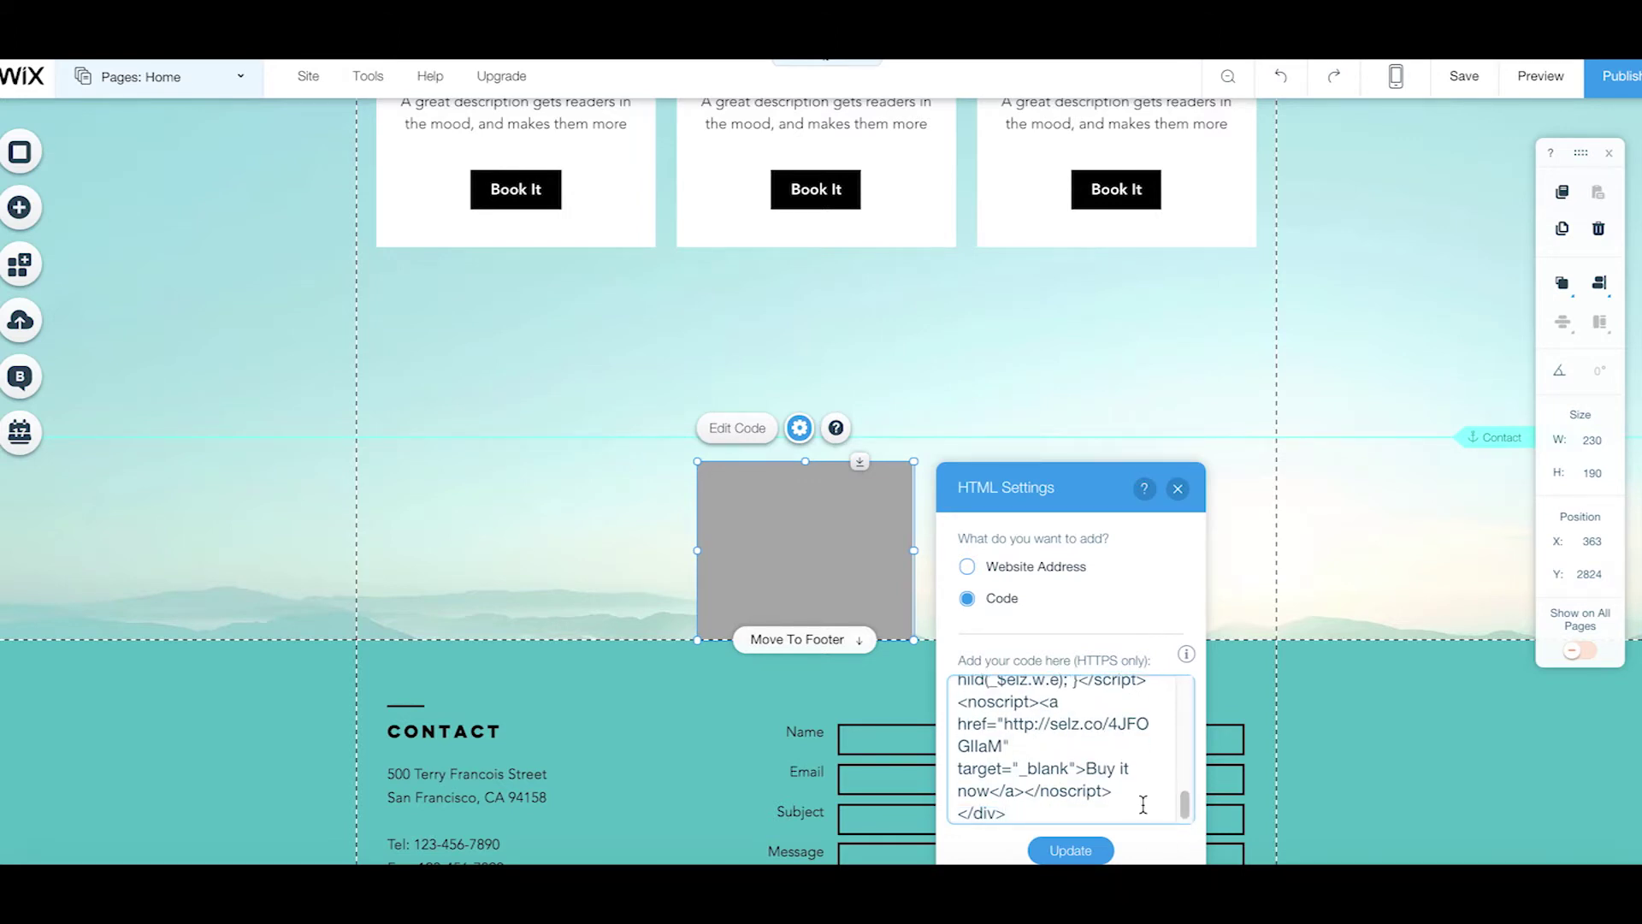
pyautogui.click(1086, 852)
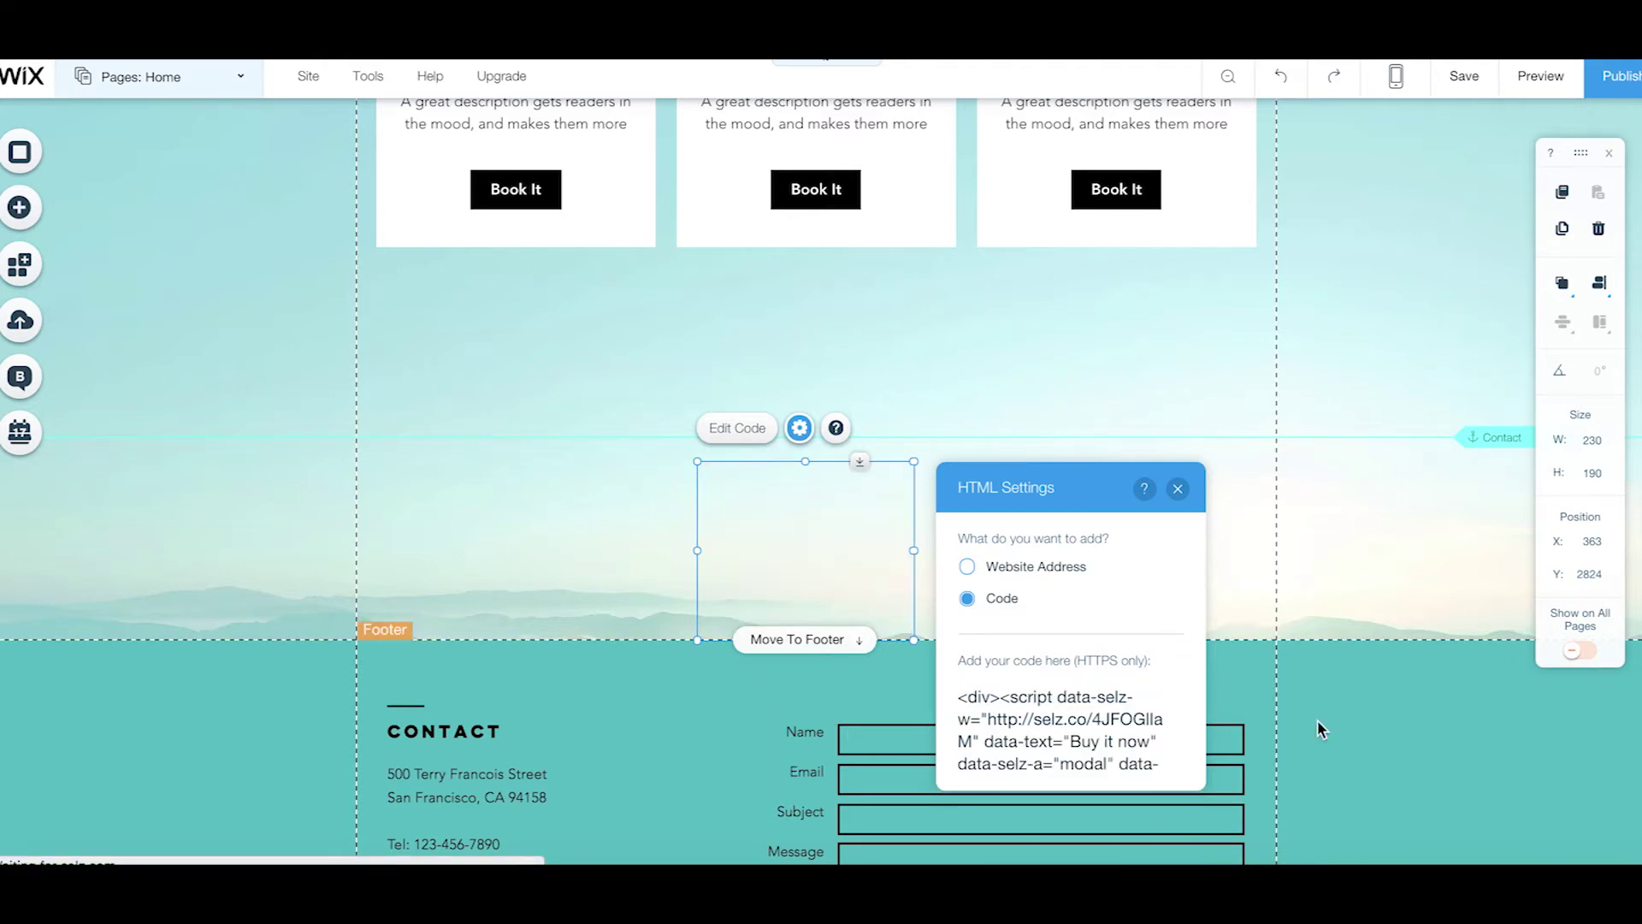
# - Enlarge the product widget to reveal its price and Buy it now, then preview the site
pyautogui.click(1321, 512)
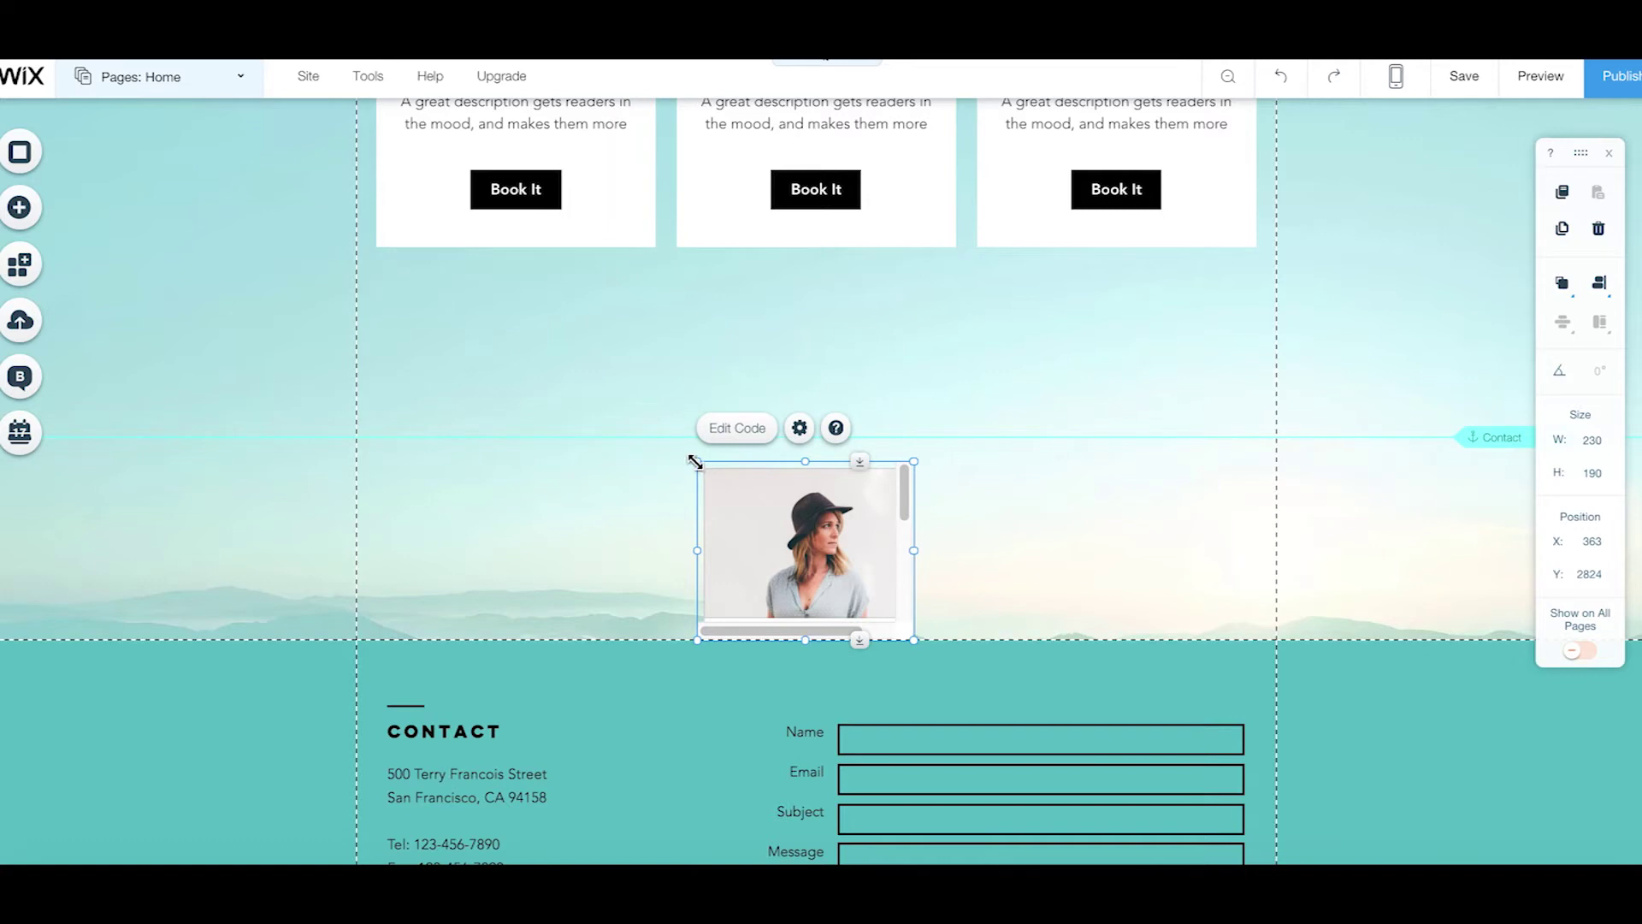
pyautogui.moveTo(698, 461); pyautogui.dragTo(568, 256)
pyautogui.moveTo(917, 714); pyautogui.dragTo(1027, 717)
pyautogui.scroll(-1, 1089, 714)
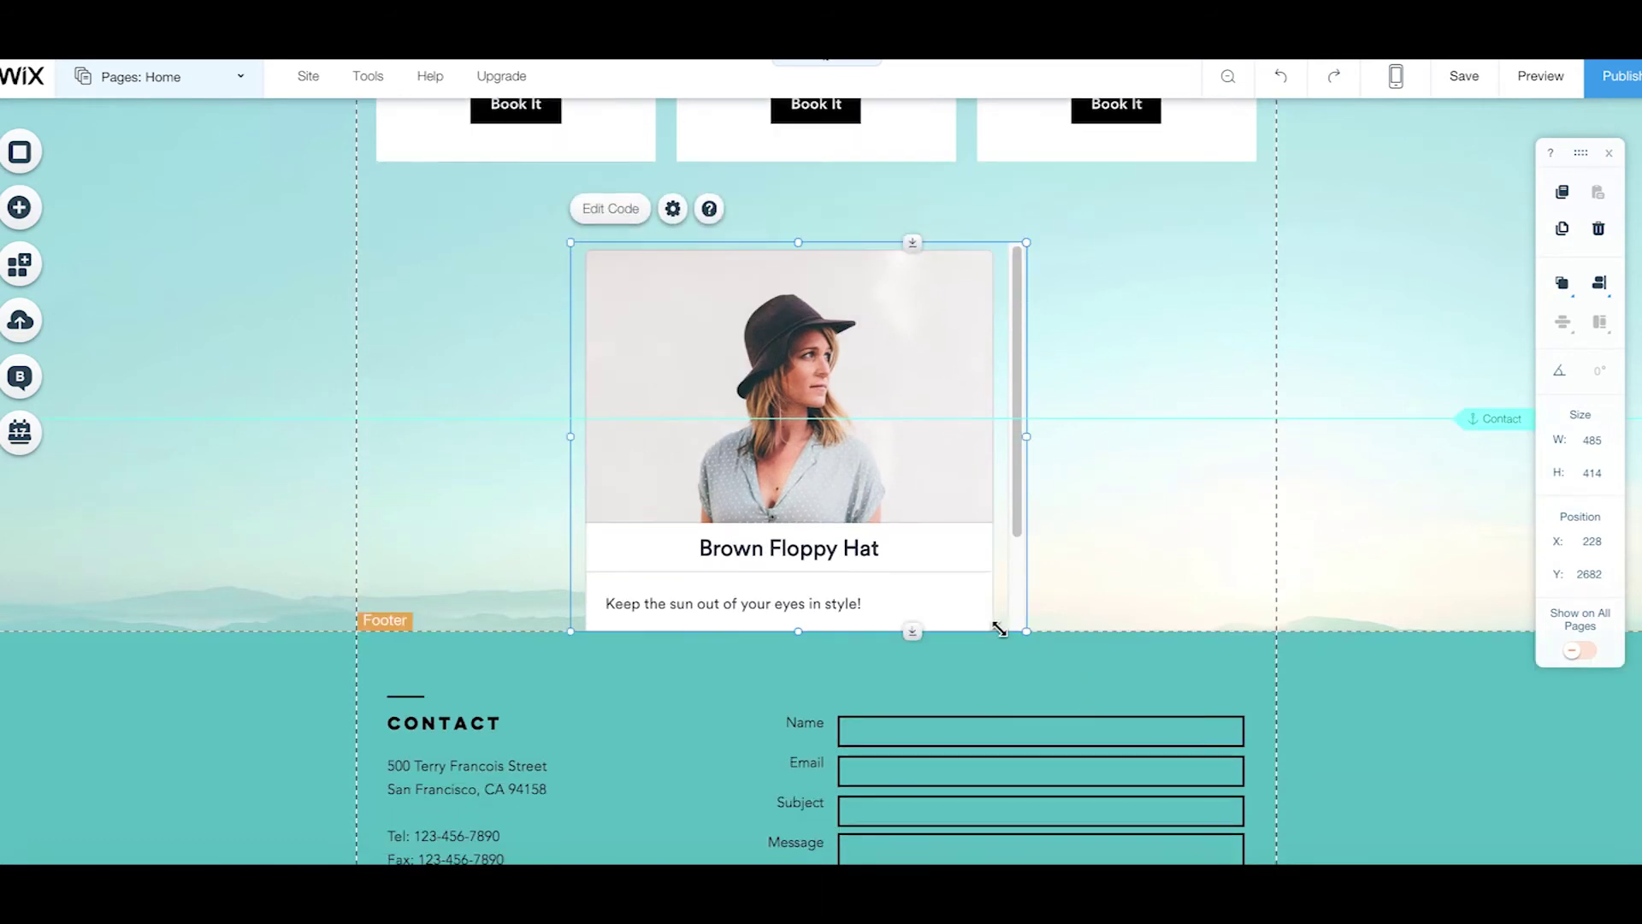
pyautogui.moveTo(918, 668); pyautogui.dragTo(942, 794)
pyautogui.moveTo(873, 375); pyautogui.dragTo(887, 340)
pyautogui.click(1390, 679)
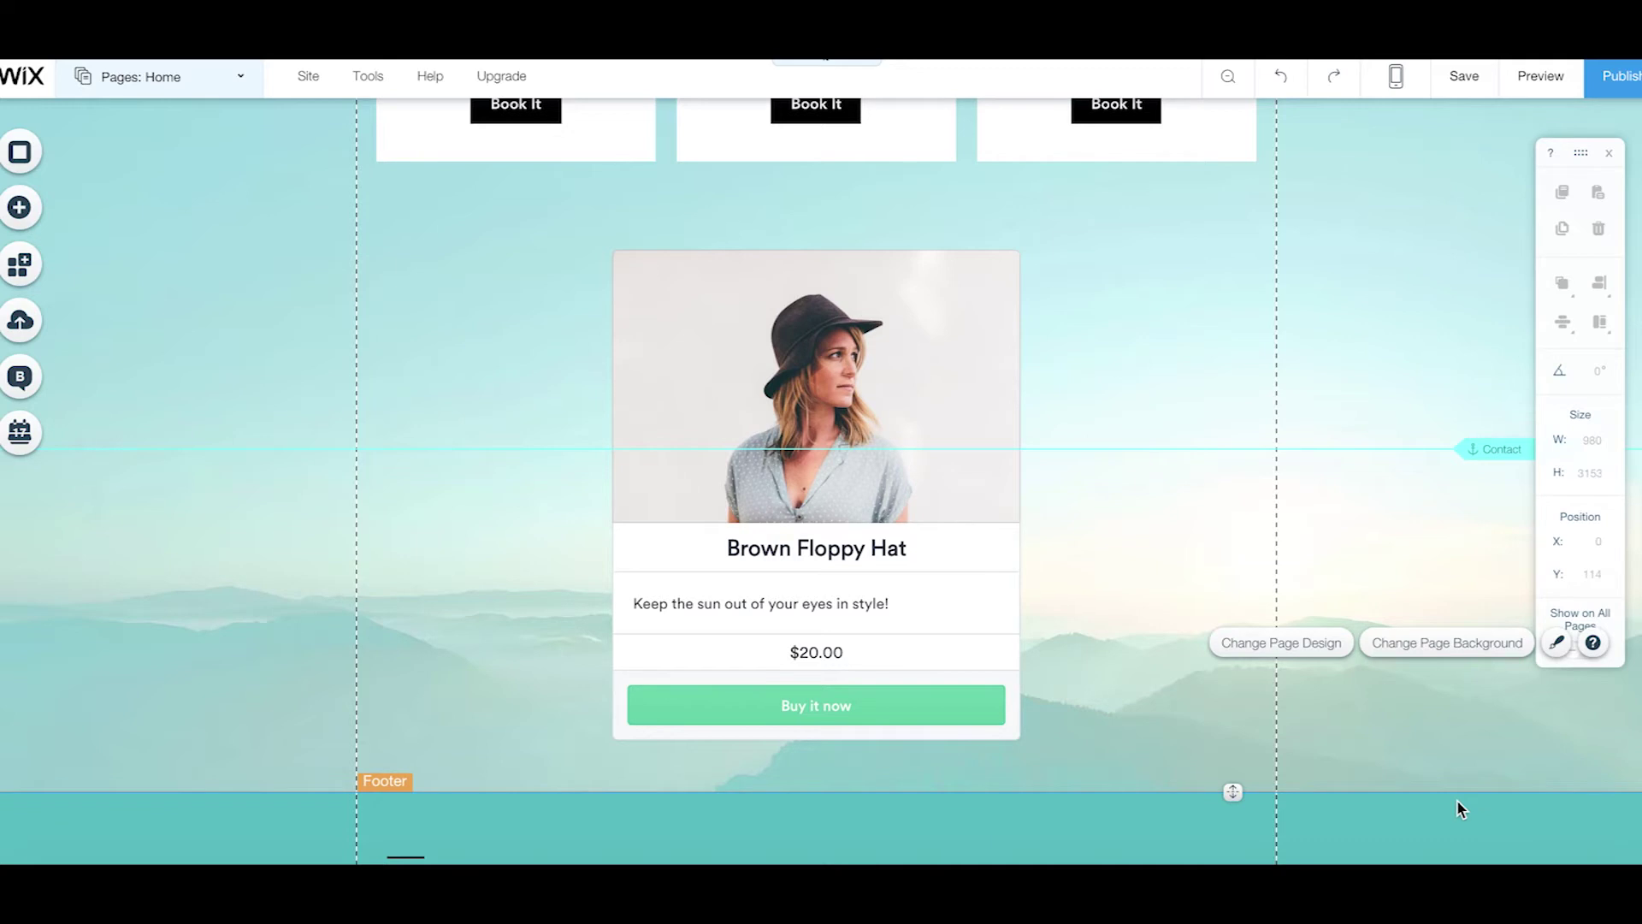
pyautogui.click(1544, 77)
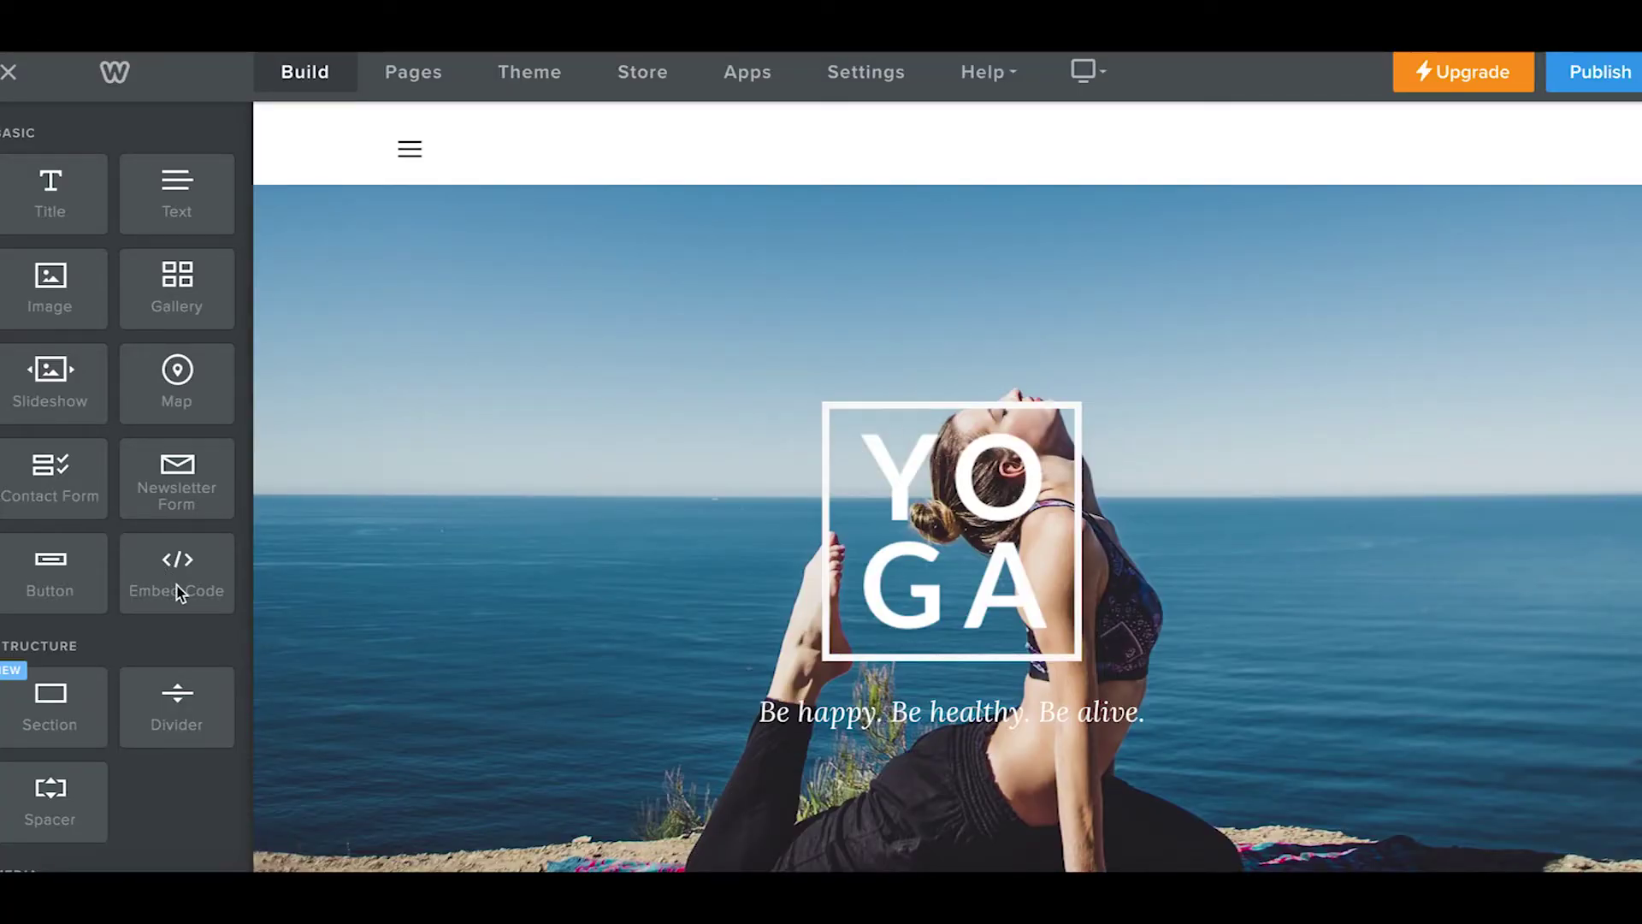
# - Add an Embed Code block below the Shop the Collection section
pyautogui.moveTo(178, 564); pyautogui.dragTo(917, 444)
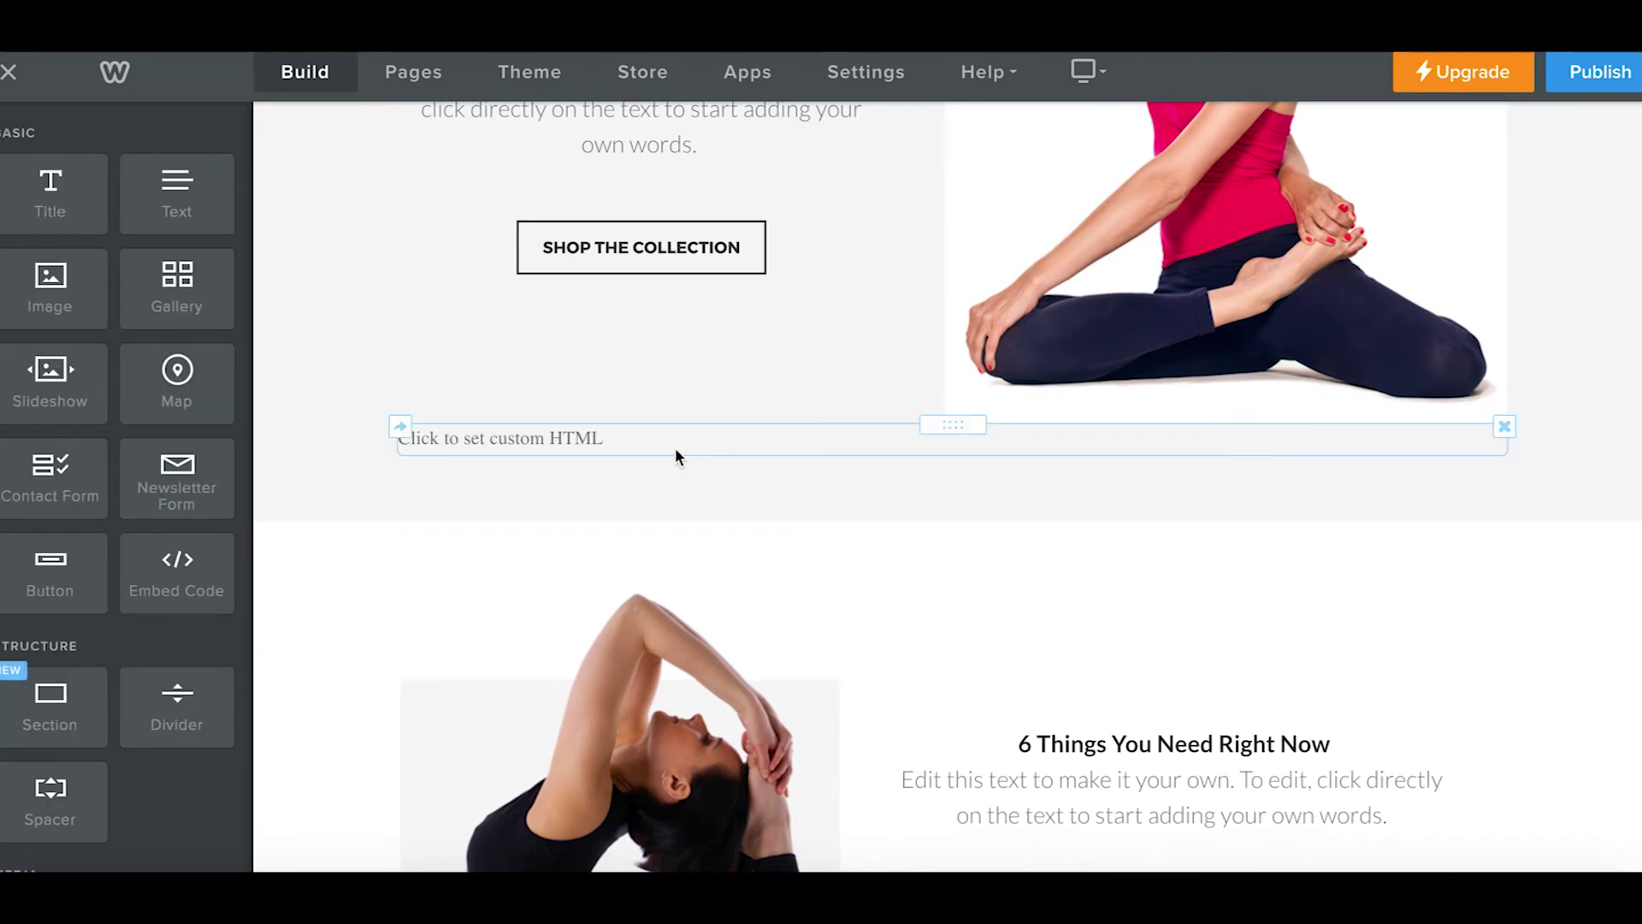
pyautogui.click(607, 445)
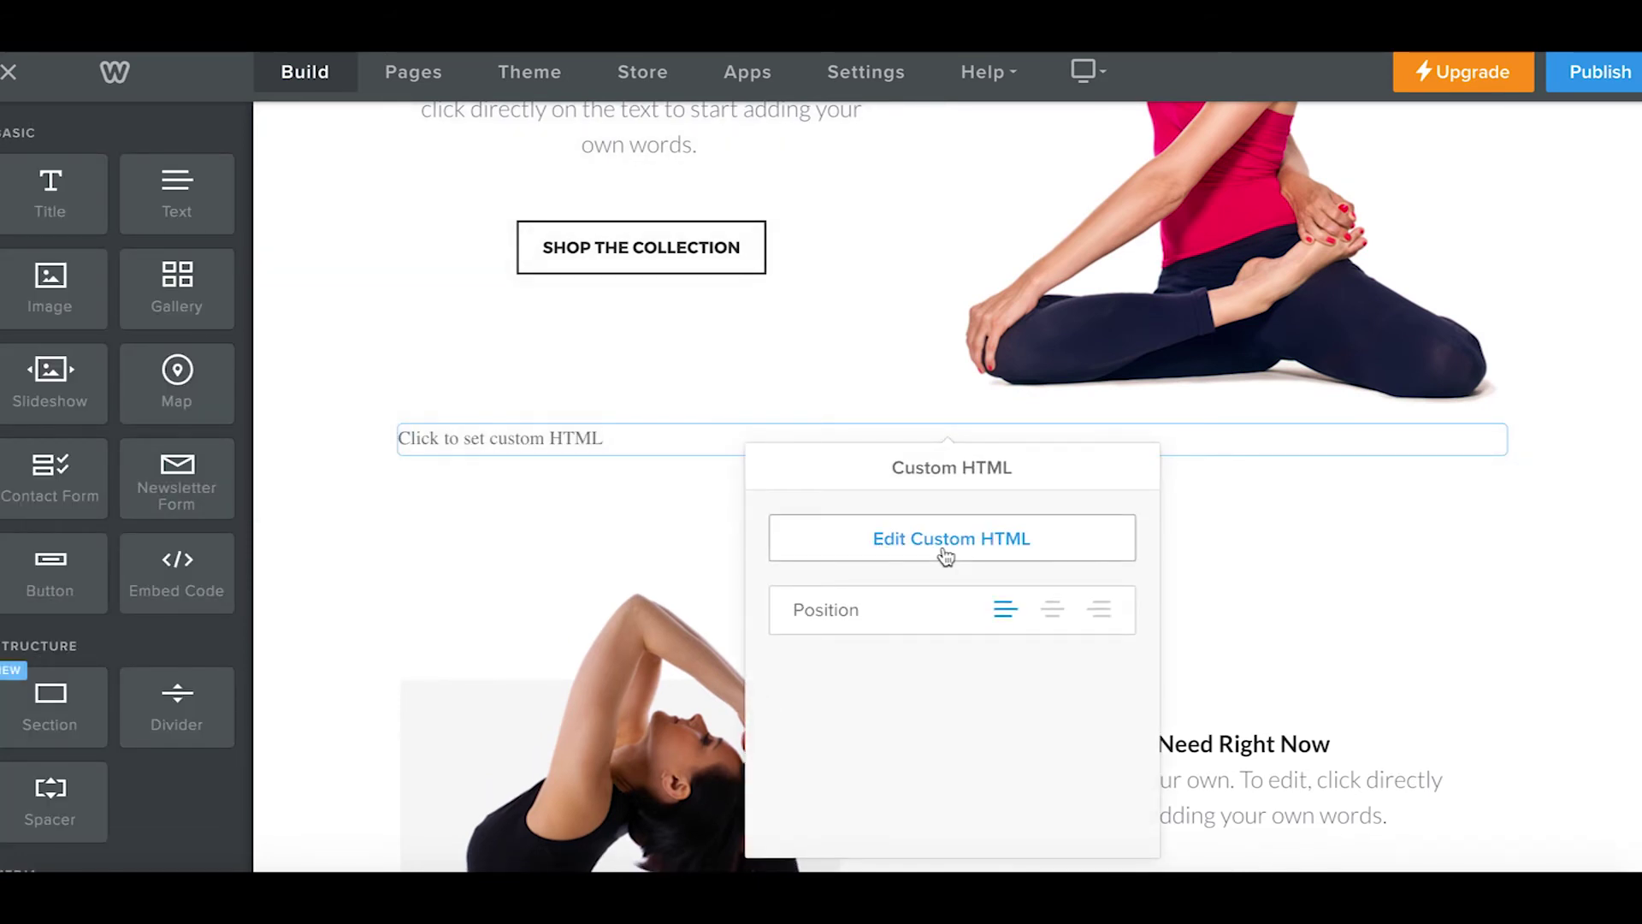
pyautogui.click(943, 540)
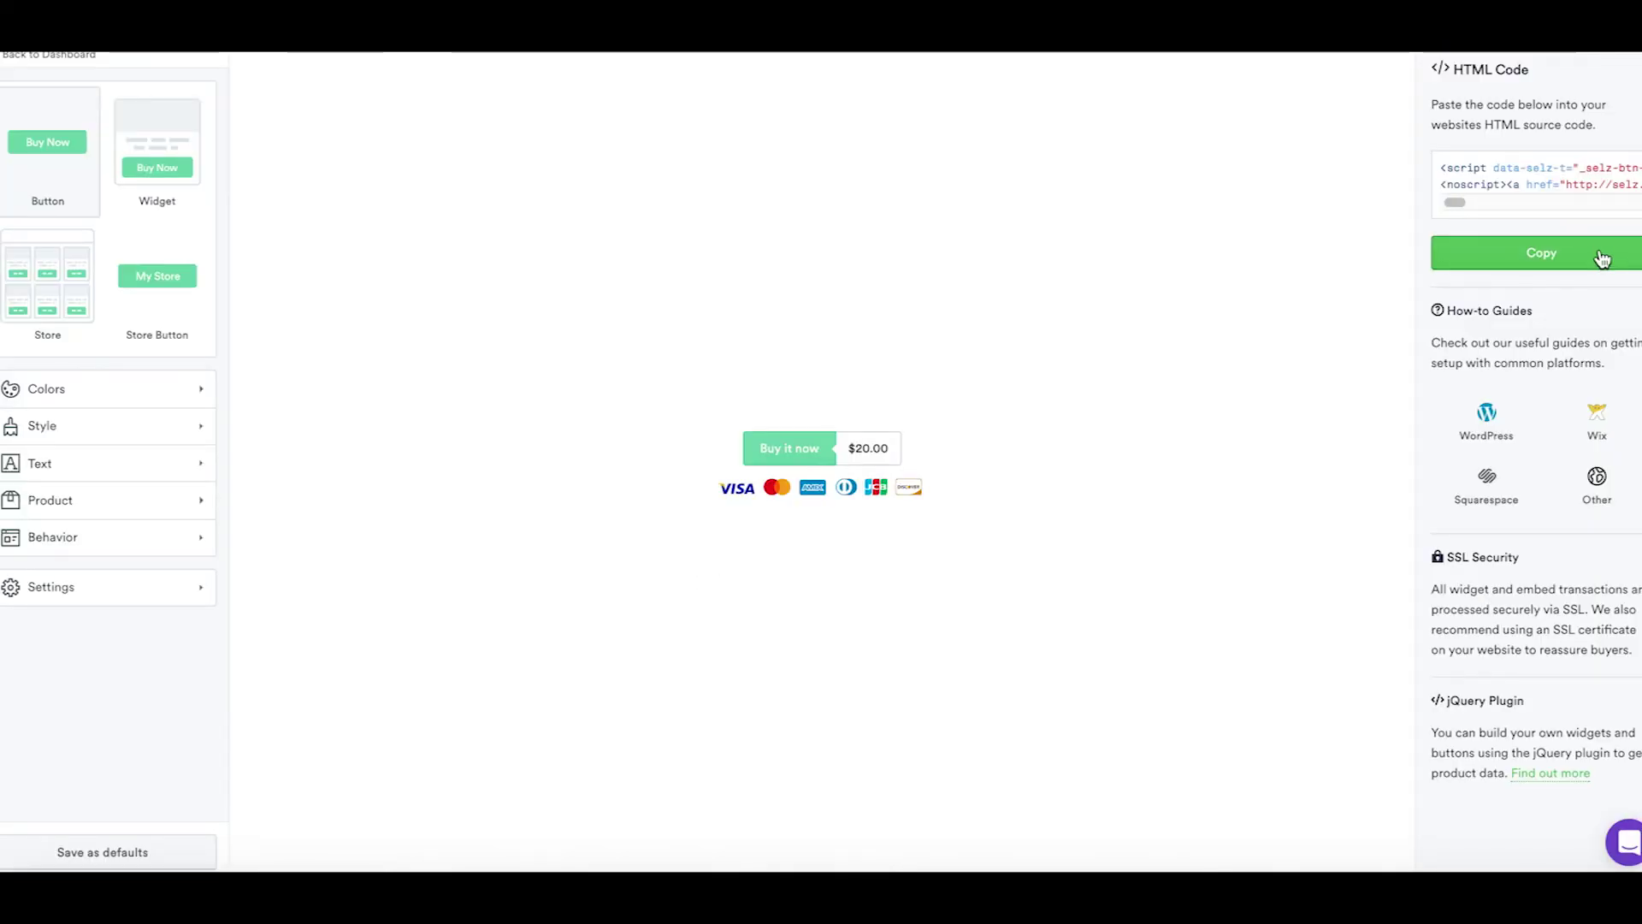
# - Embed the Selz $20.00 Buy it now button code, then copy the product widget code
pyautogui.click(1602, 256)
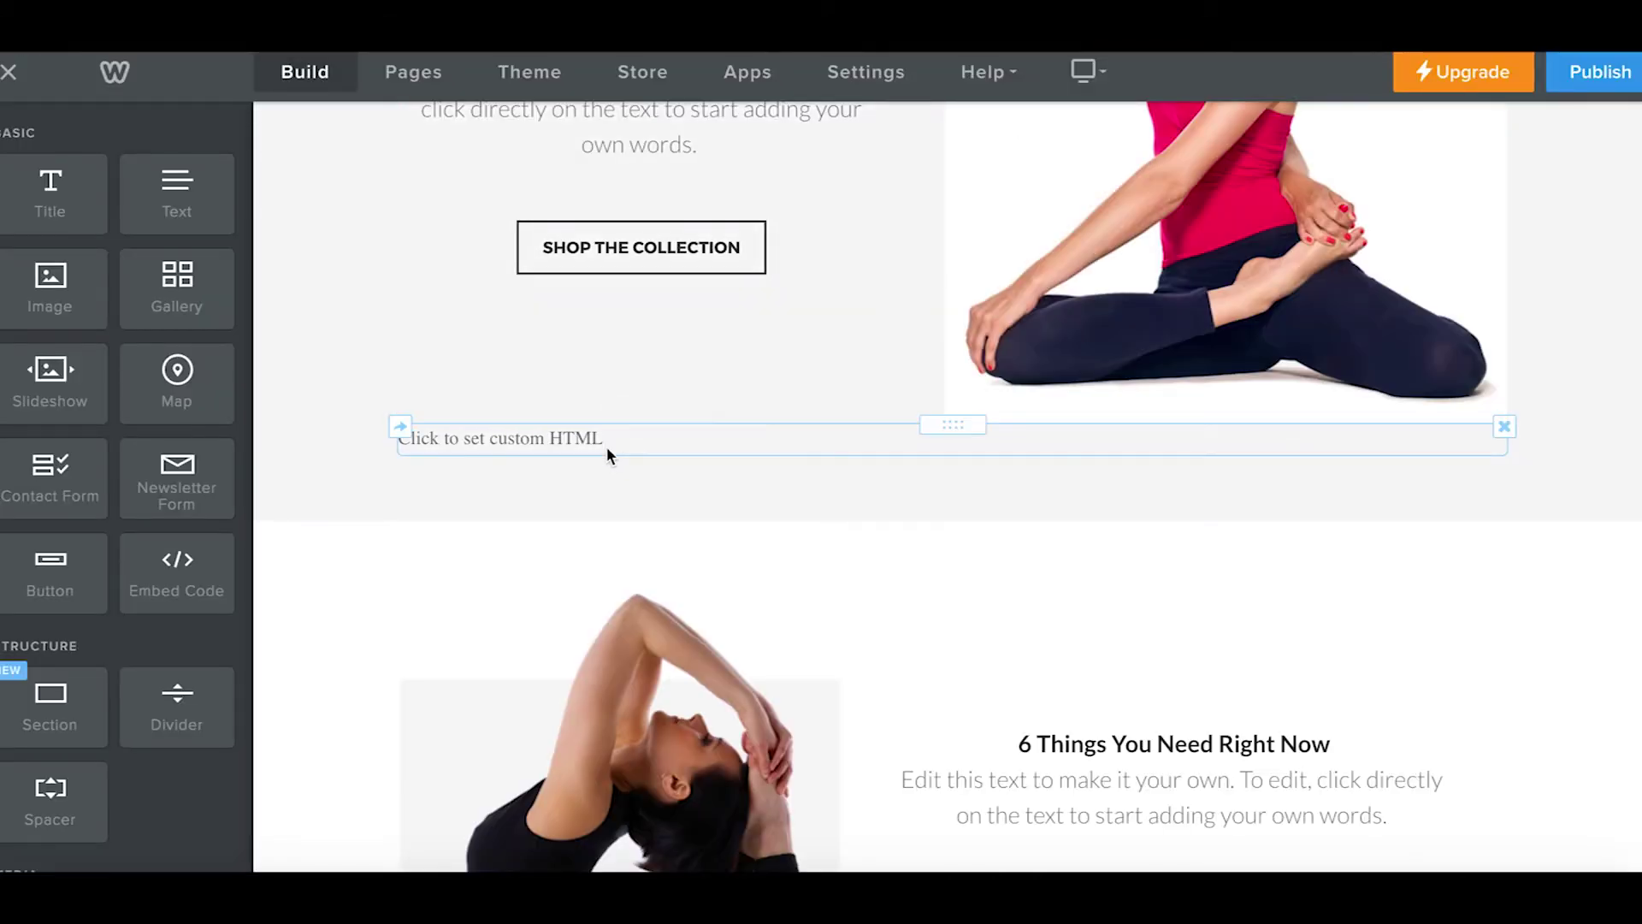
pyautogui.click(604, 448)
pyautogui.click(971, 542)
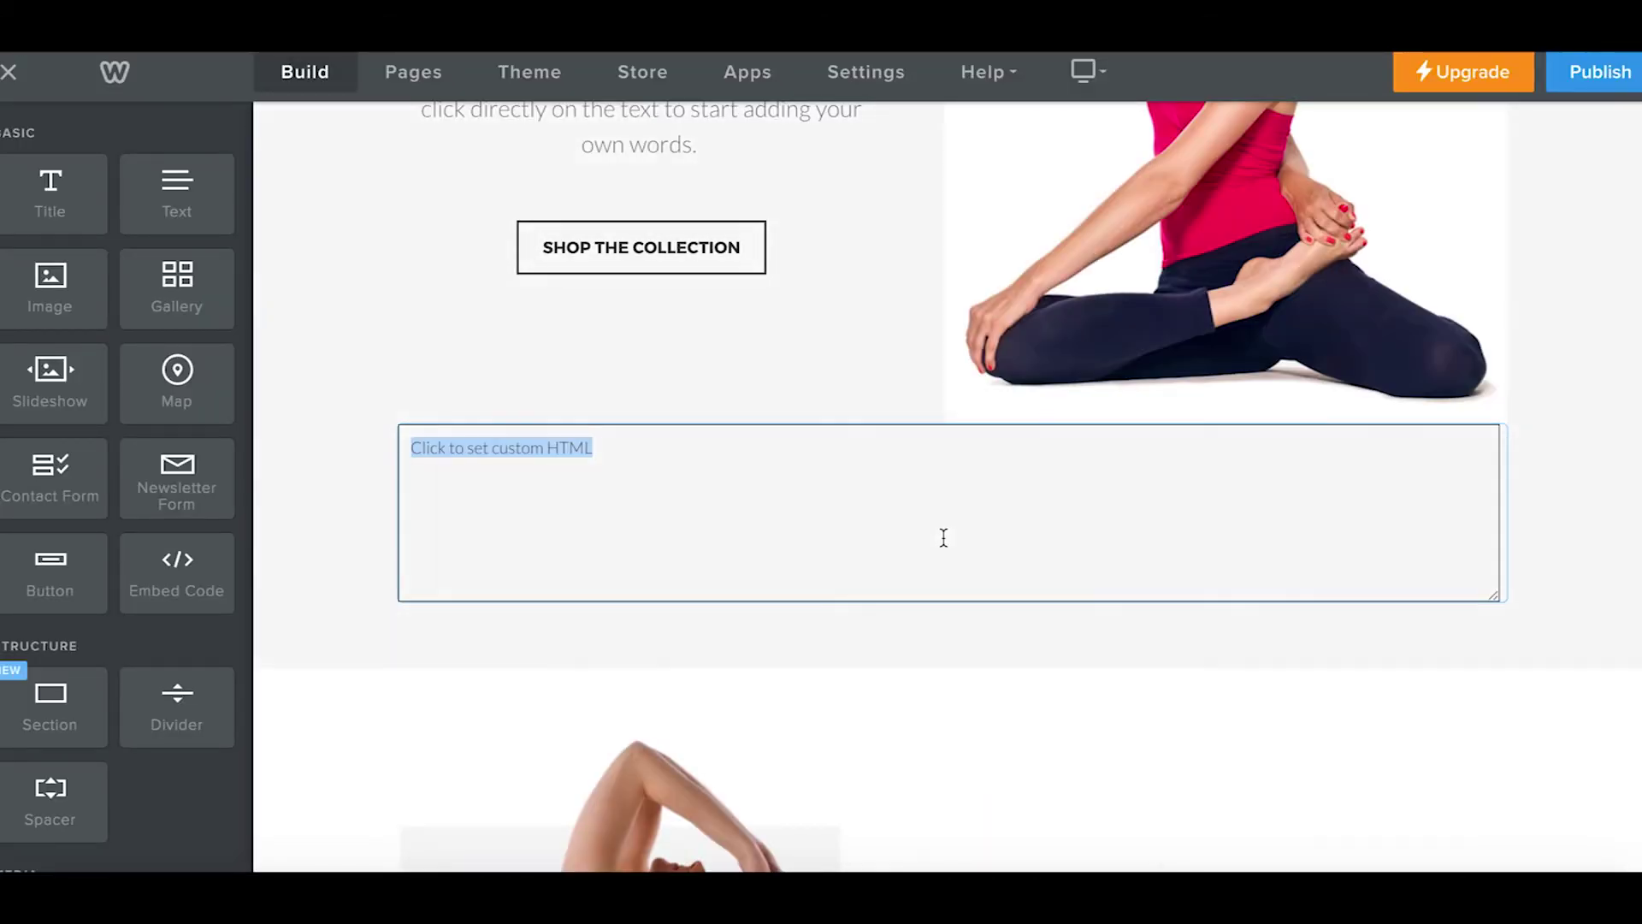
pyautogui.hotkey('ctrl', 'v')
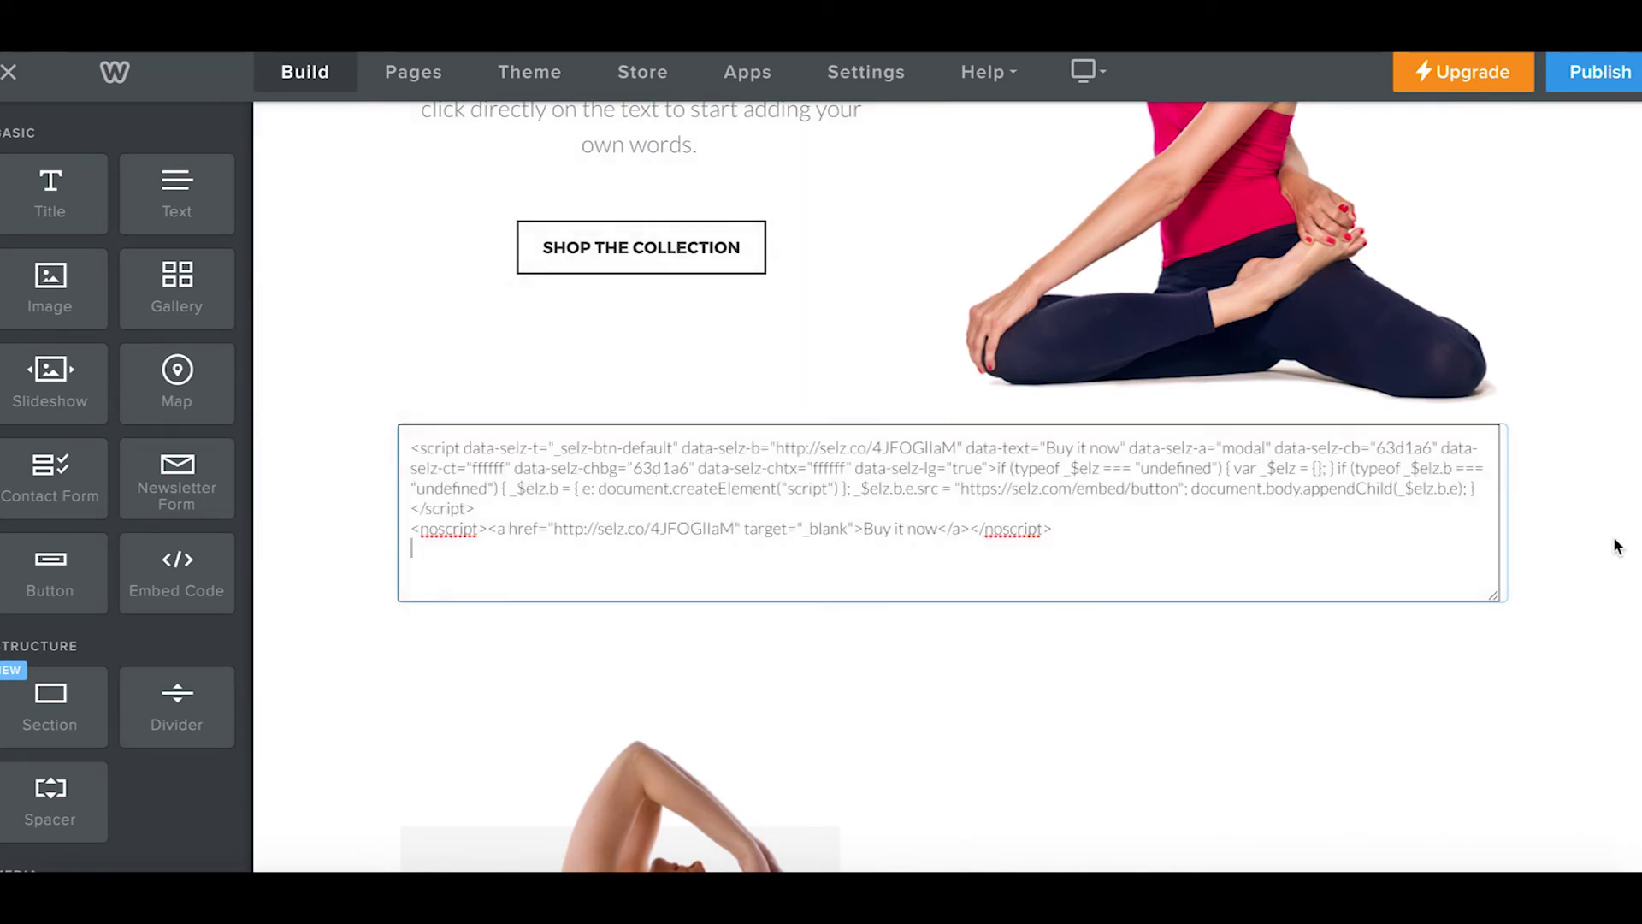
pyautogui.click(1610, 542)
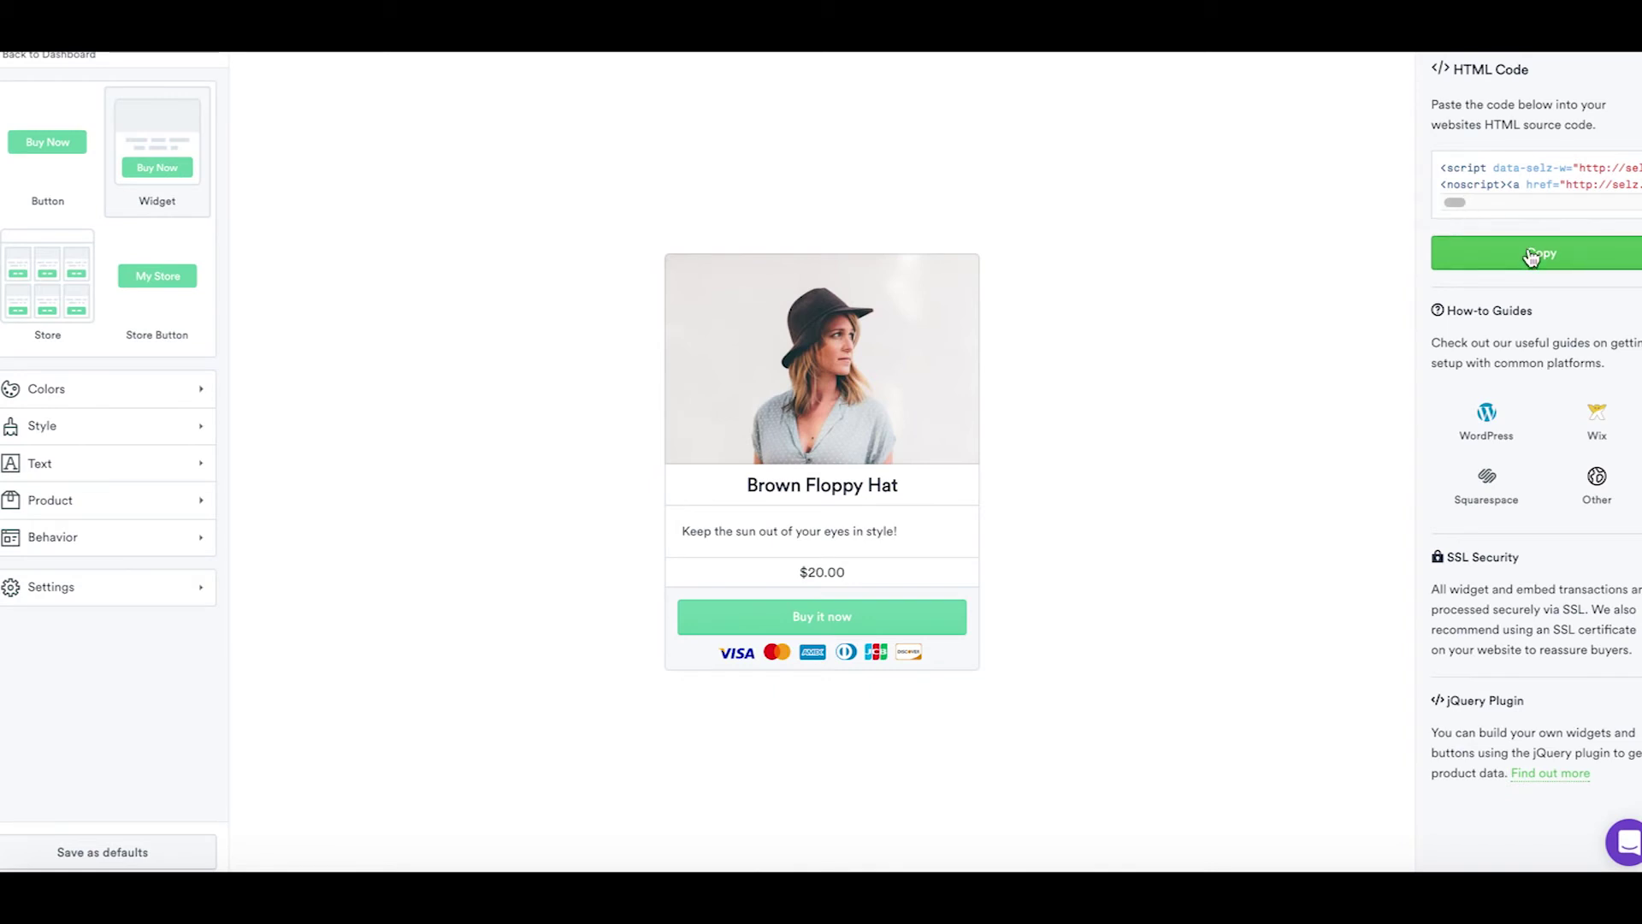
pyautogui.click(1531, 255)
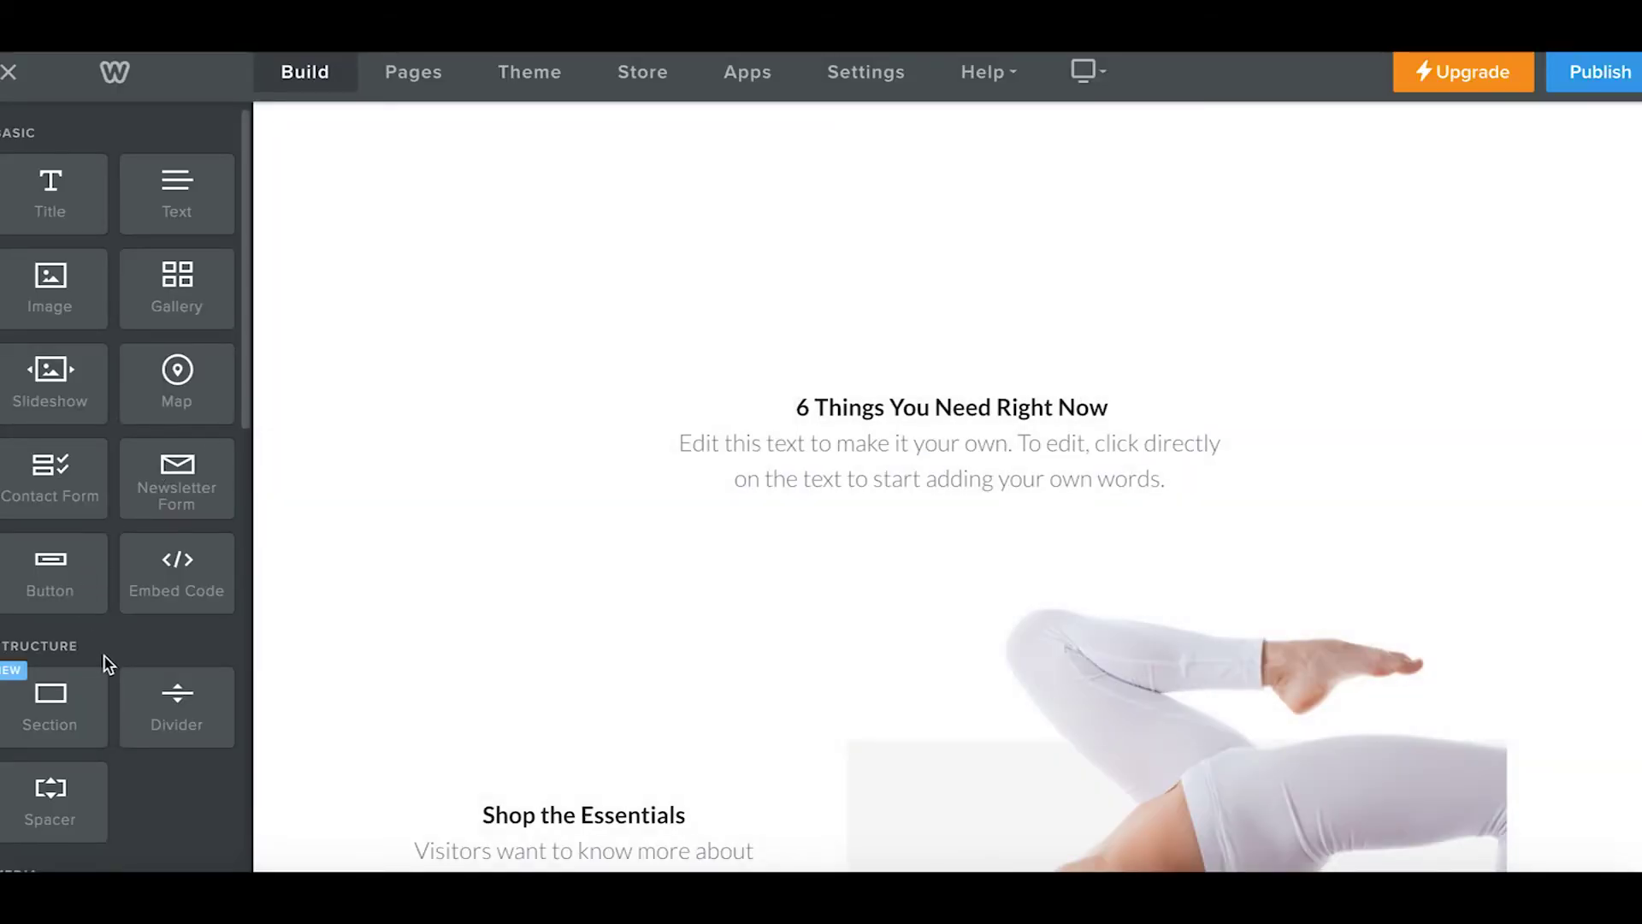
# - Paste the Selz Brown Floppy Hat widget code into a new embed block above '6 Things You Need Right Now'
pyautogui.moveTo(177, 569); pyautogui.dragTo(928, 389)
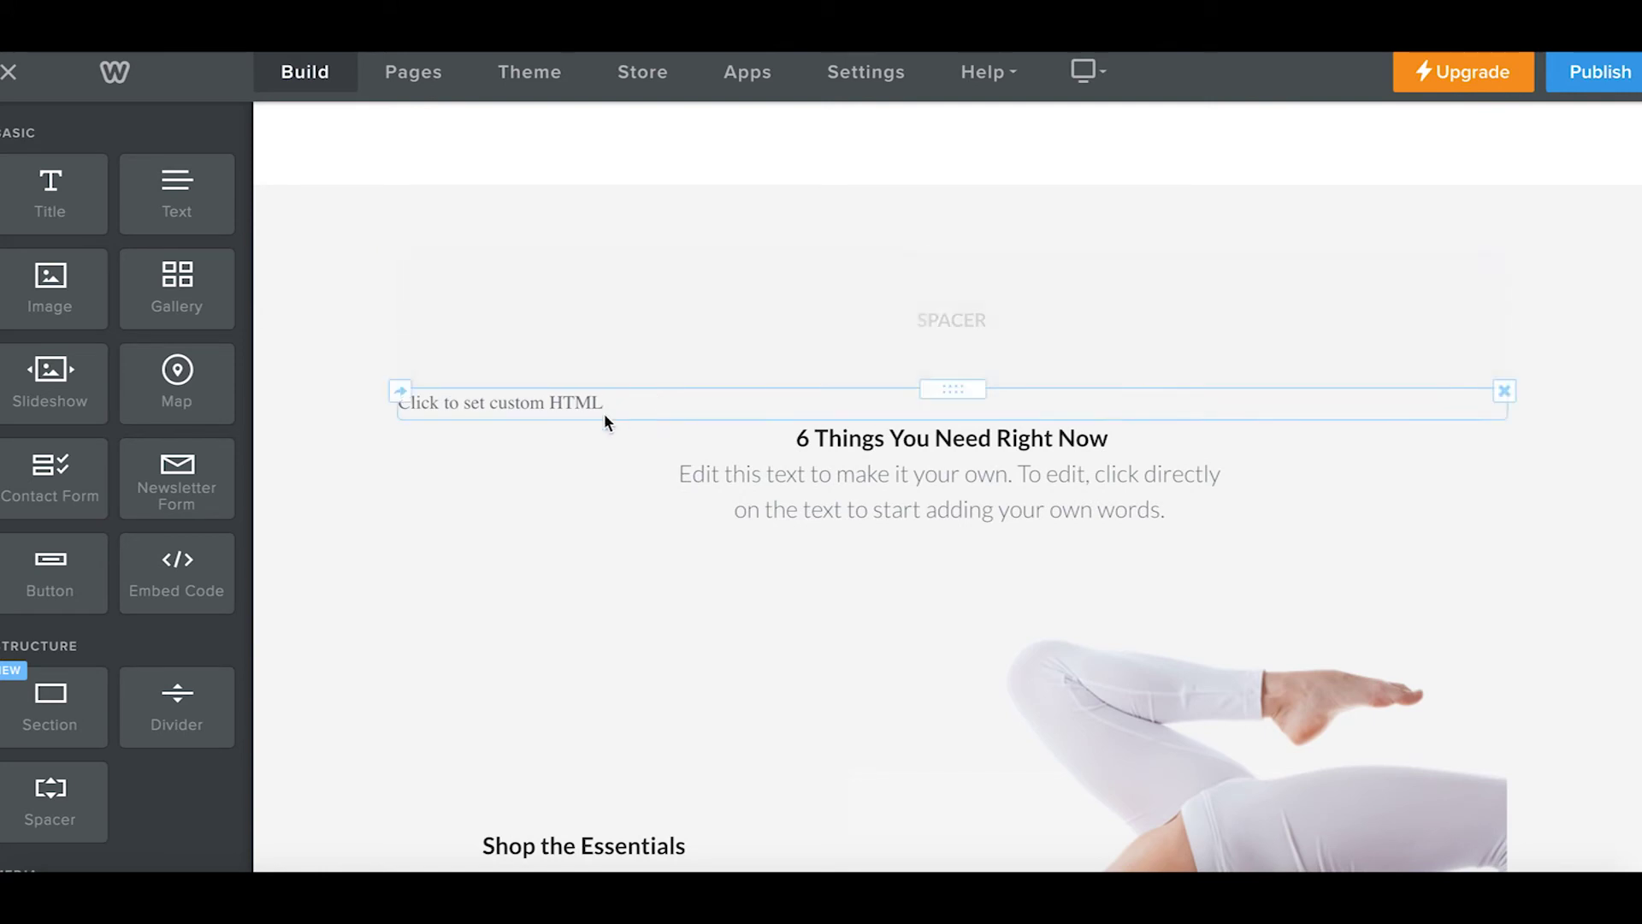
pyautogui.click(613, 407)
pyautogui.click(910, 527)
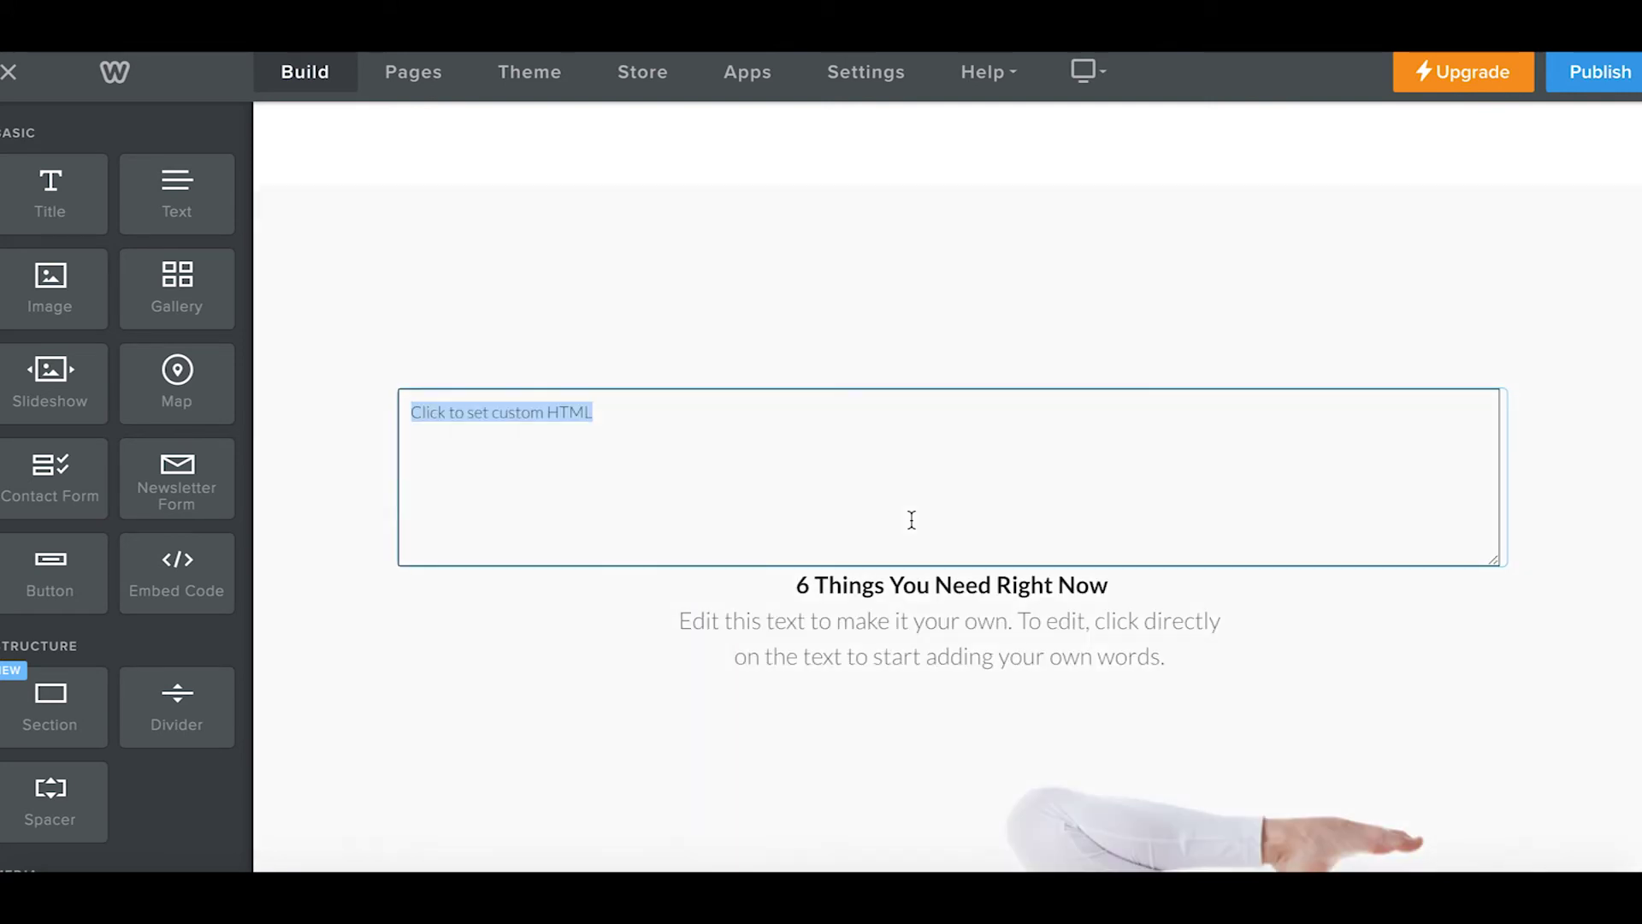
pyautogui.hotkey('ctrl', 'v')
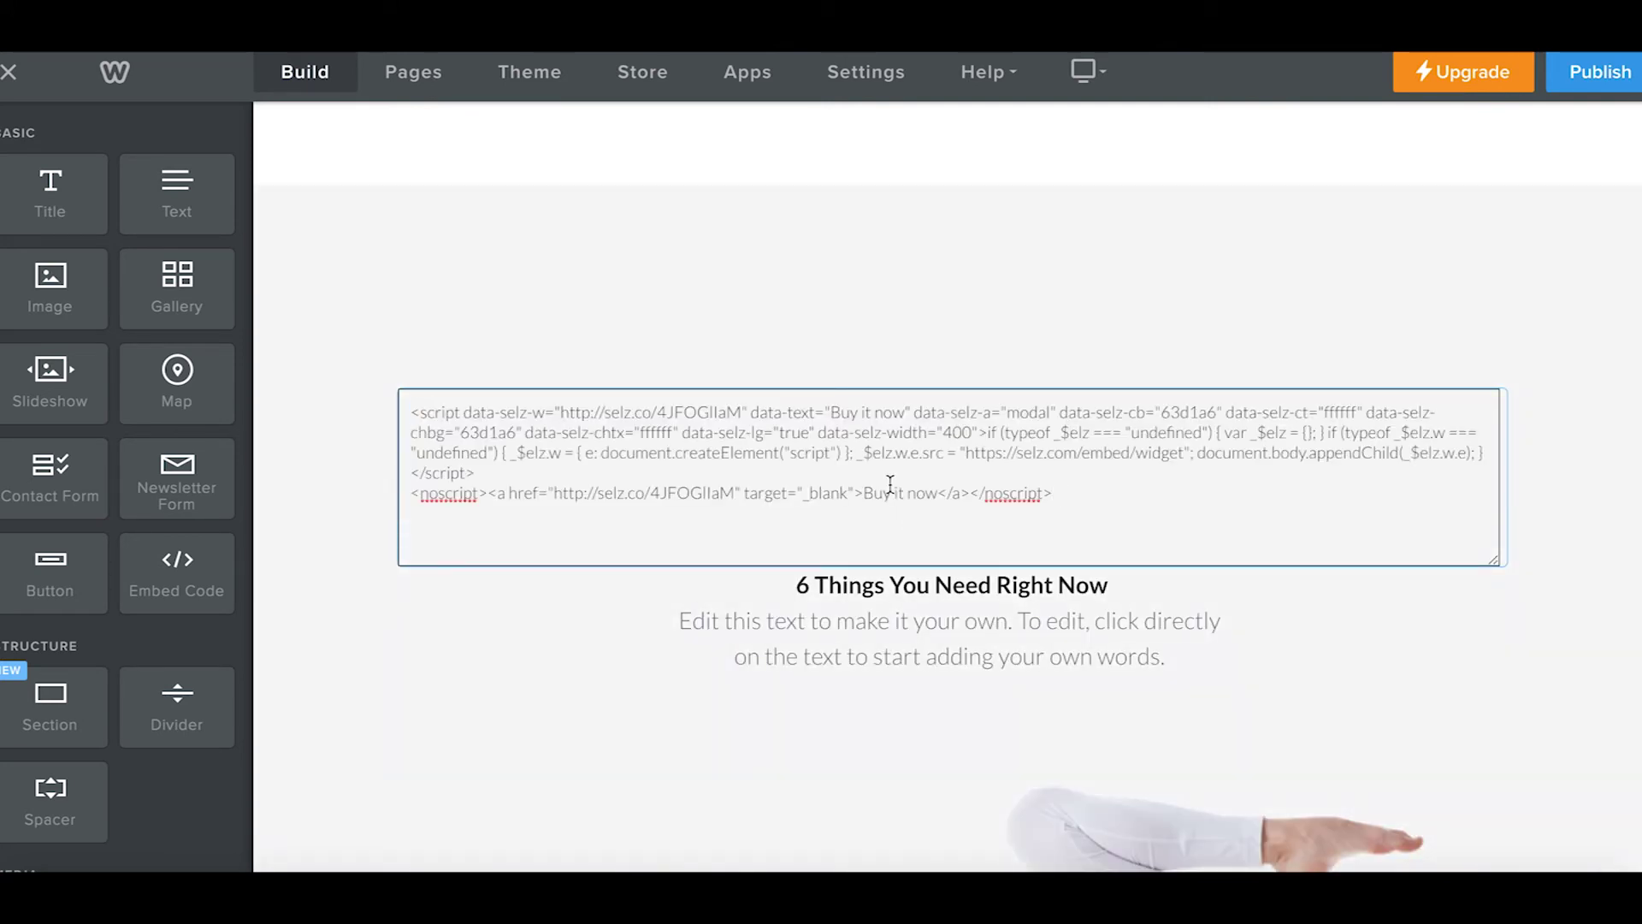
pyautogui.press('Return')
pyautogui.click(1522, 542)
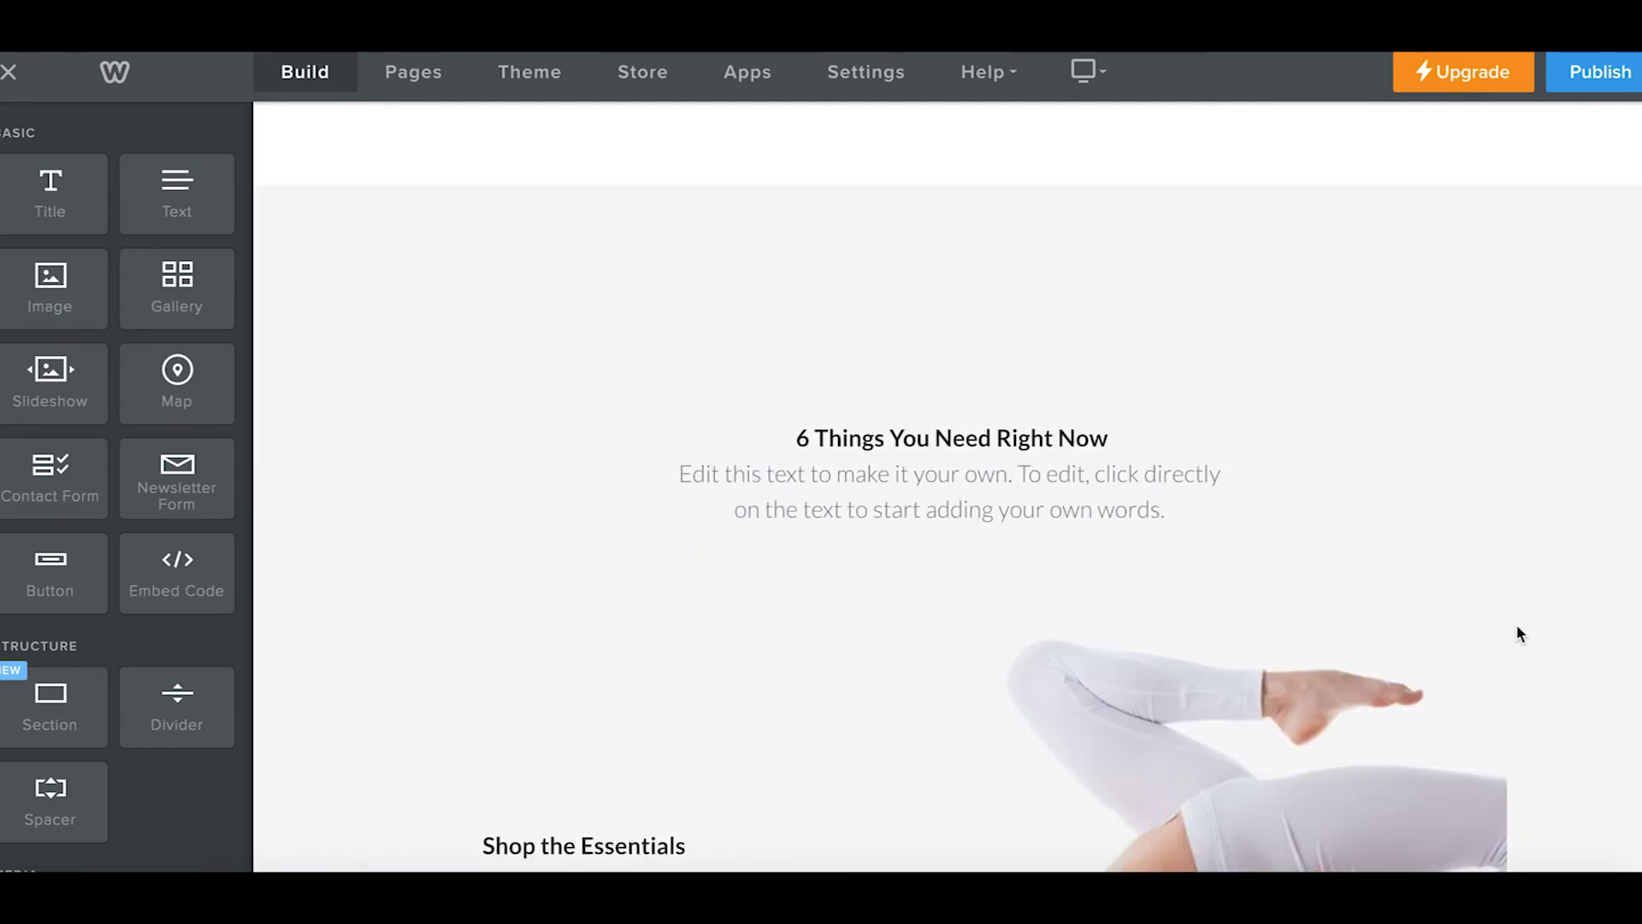
pyautogui.scroll(-1, 1475, 674)
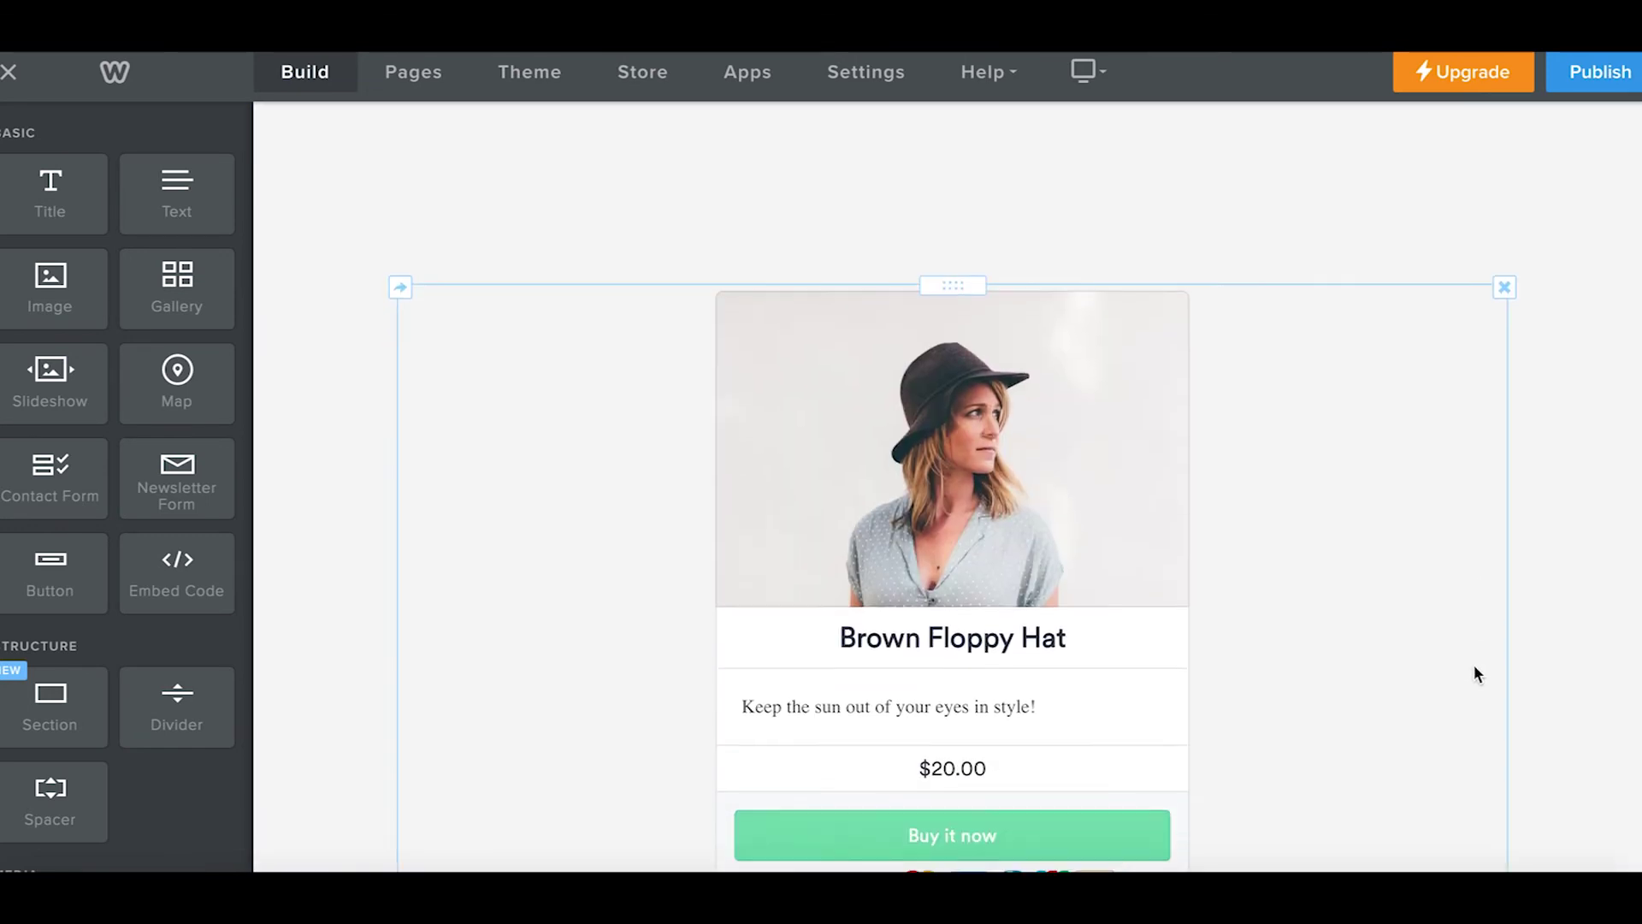
pyautogui.scroll(-2, 1524, 664)
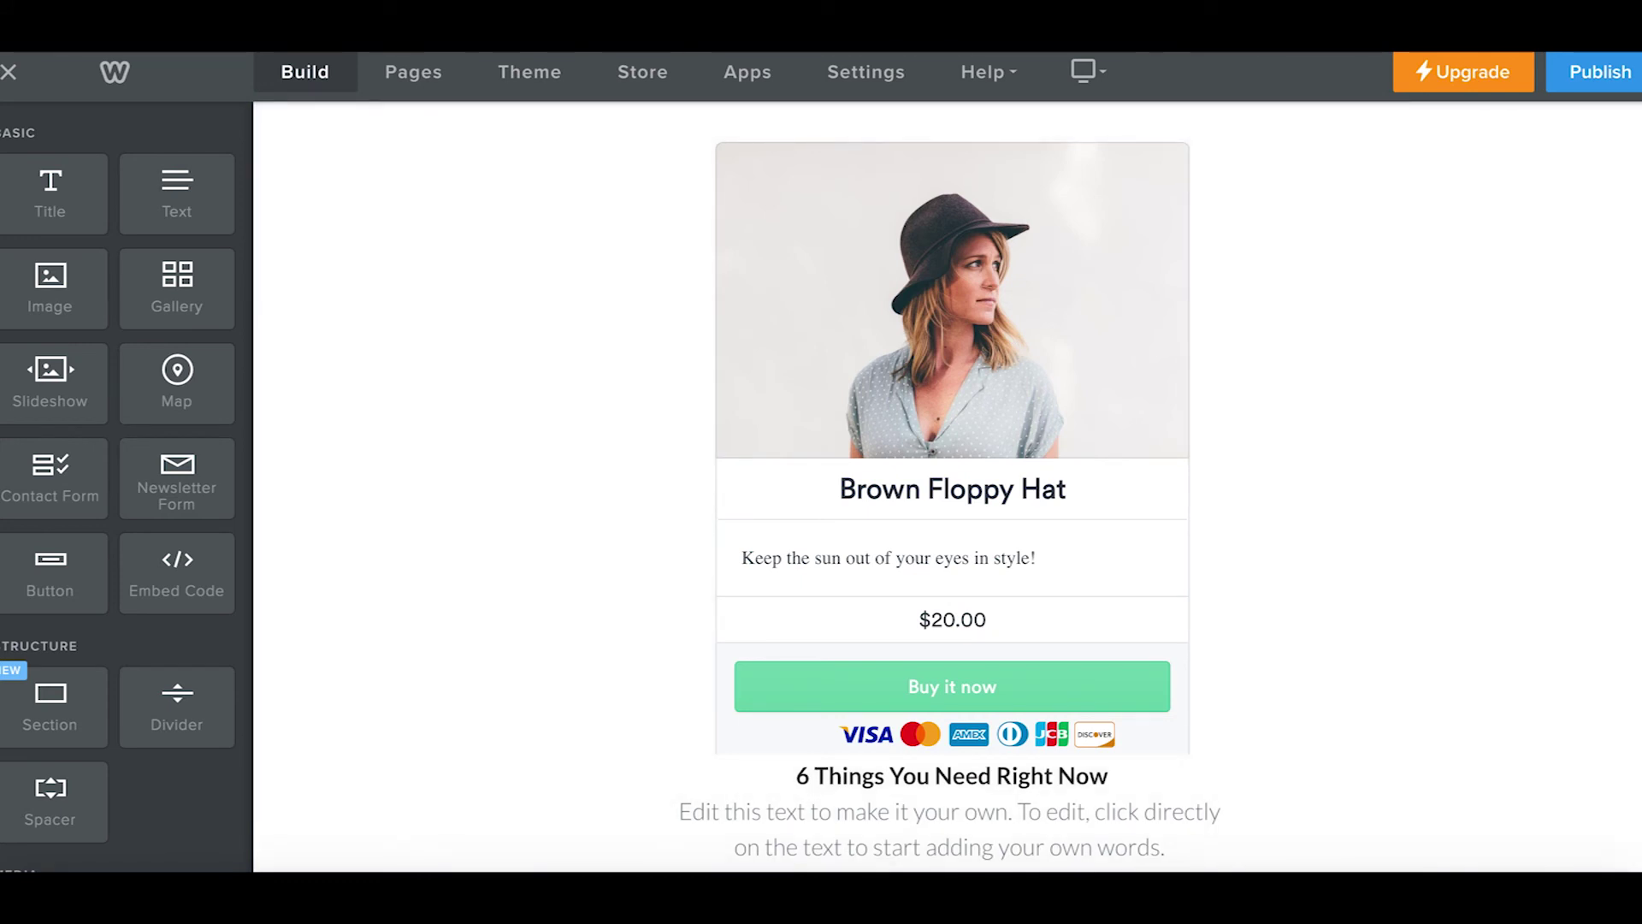
pyautogui.scroll(-4, 1334, 689)
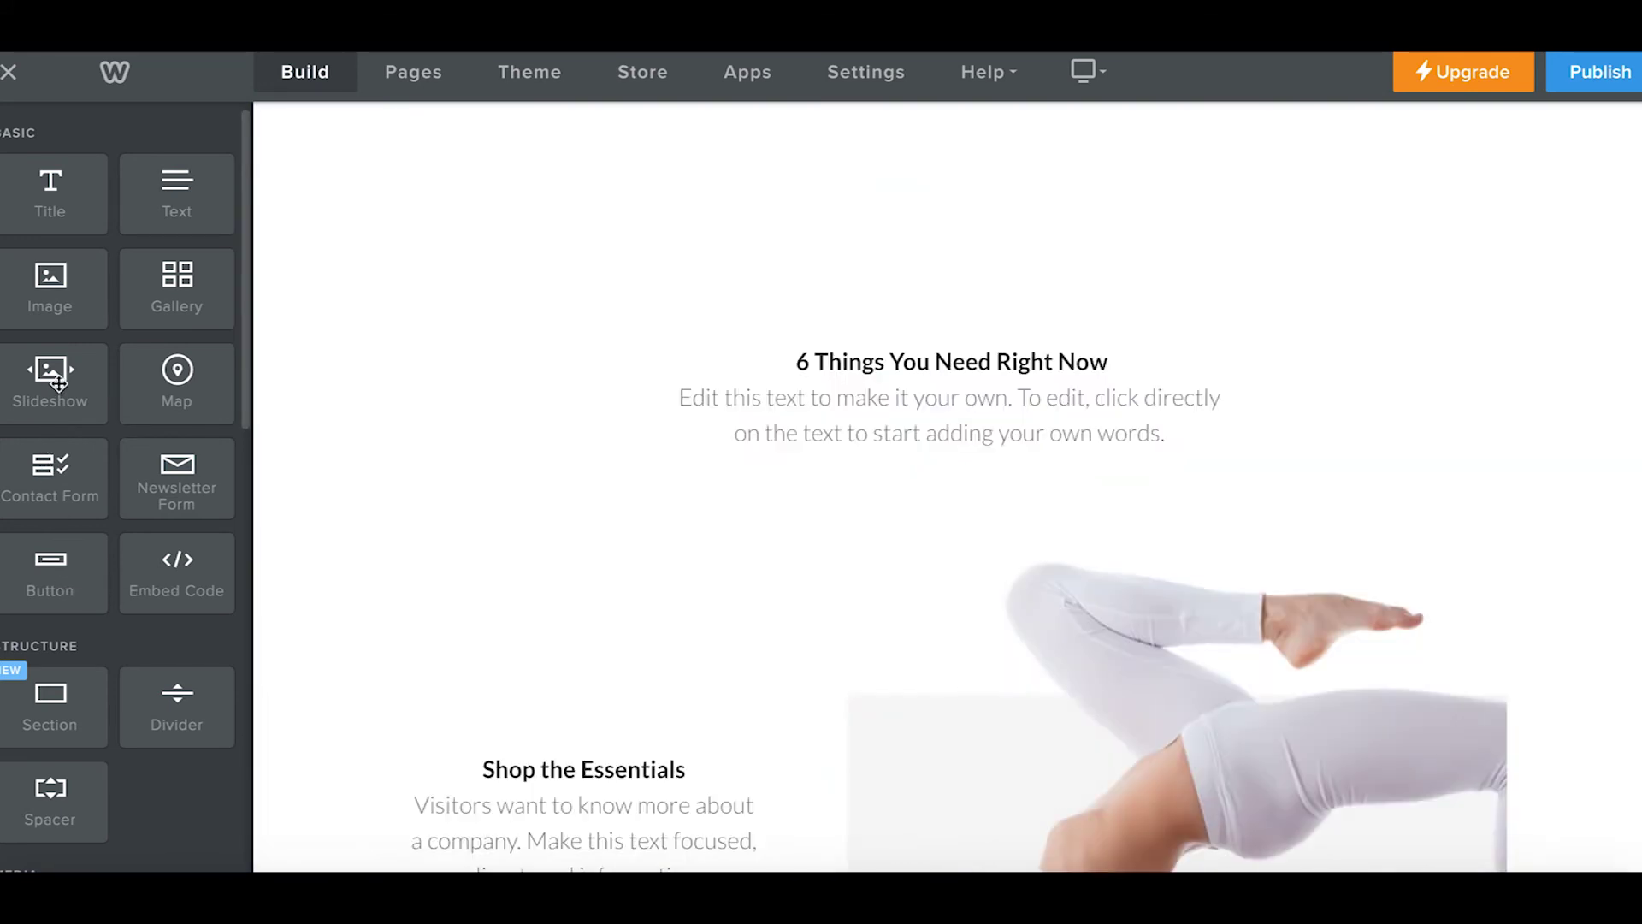
# - Add a centred embed block below the 6 Things text holding the Selz Shop now button
pyautogui.moveTo(168, 586); pyautogui.dragTo(912, 460)
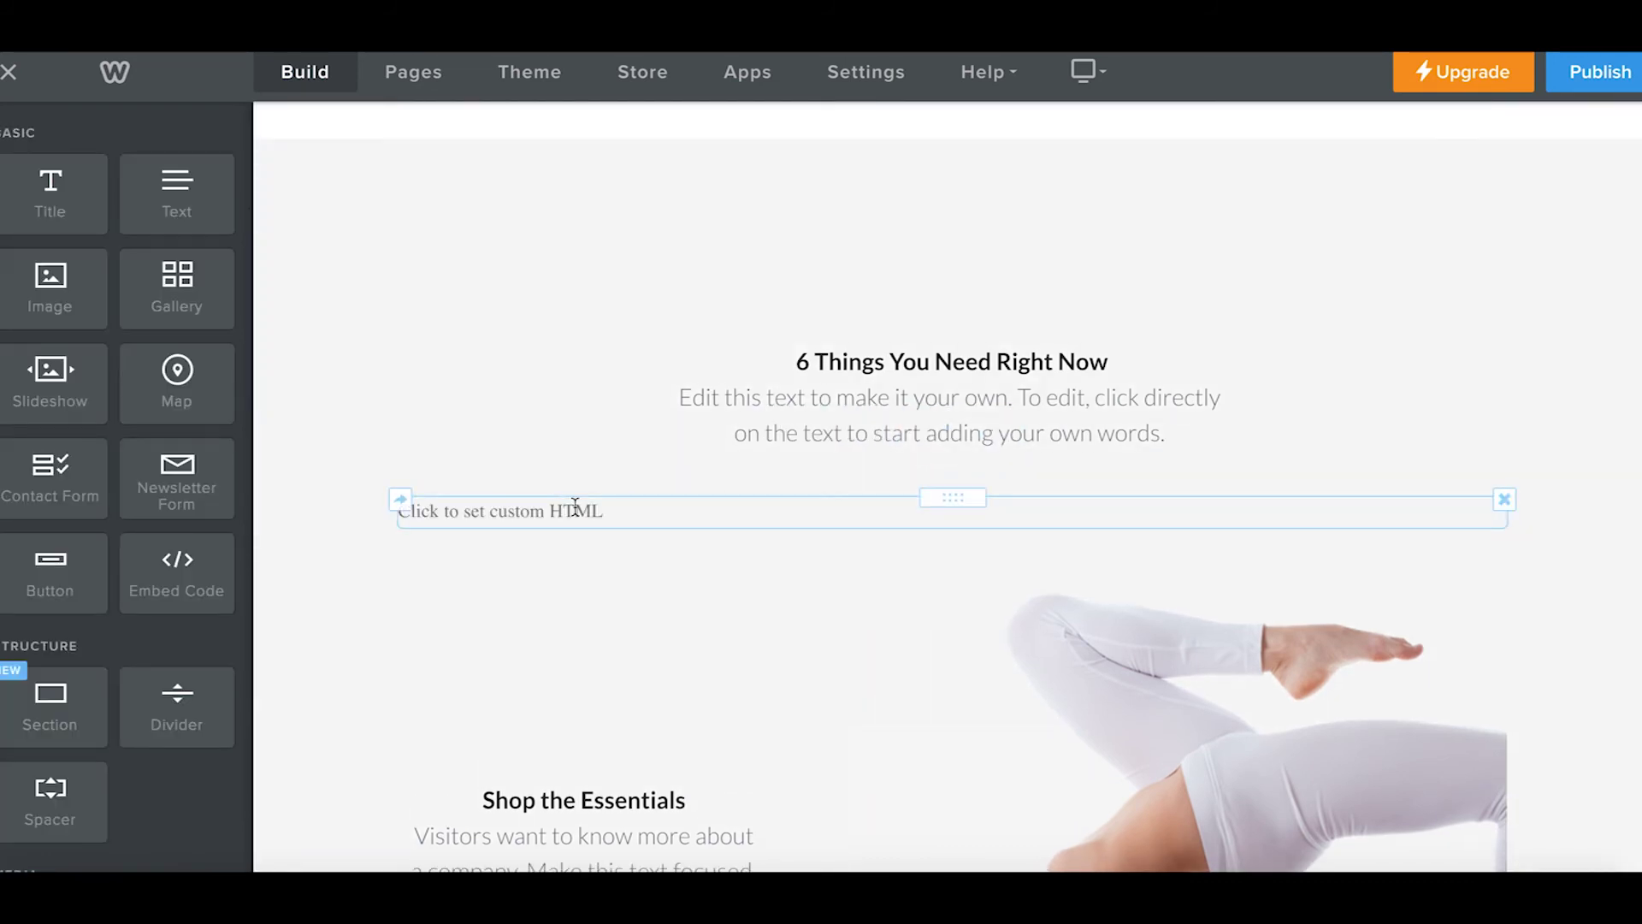
pyautogui.click(575, 507)
pyautogui.click(1054, 294)
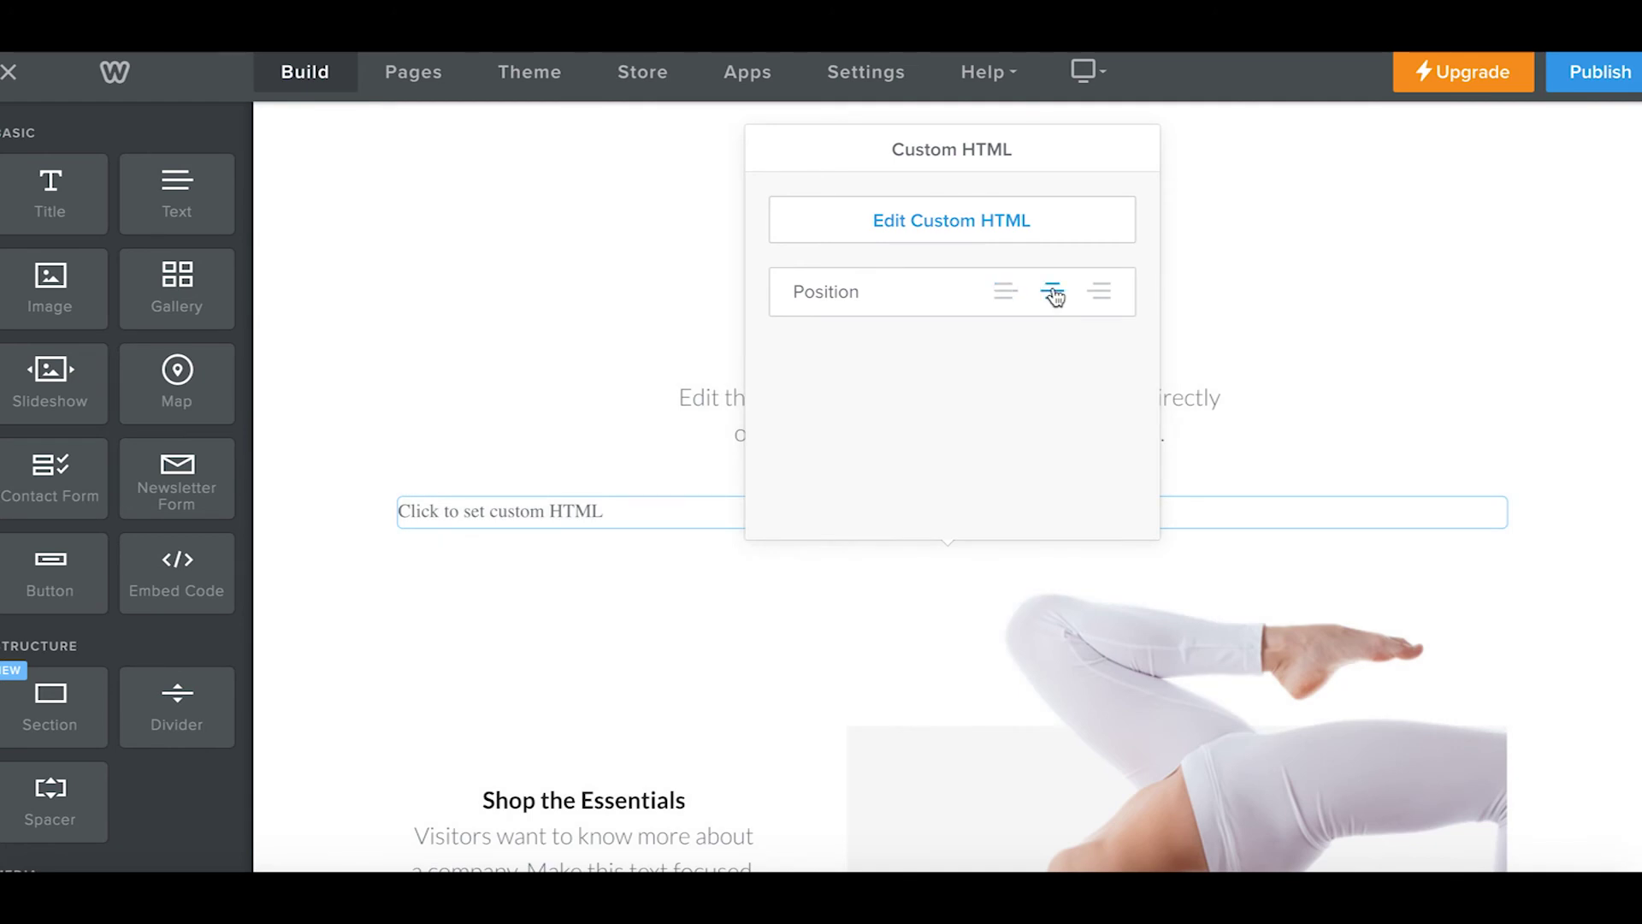
pyautogui.click(1020, 222)
pyautogui.hotkey('ctrl', 'v')
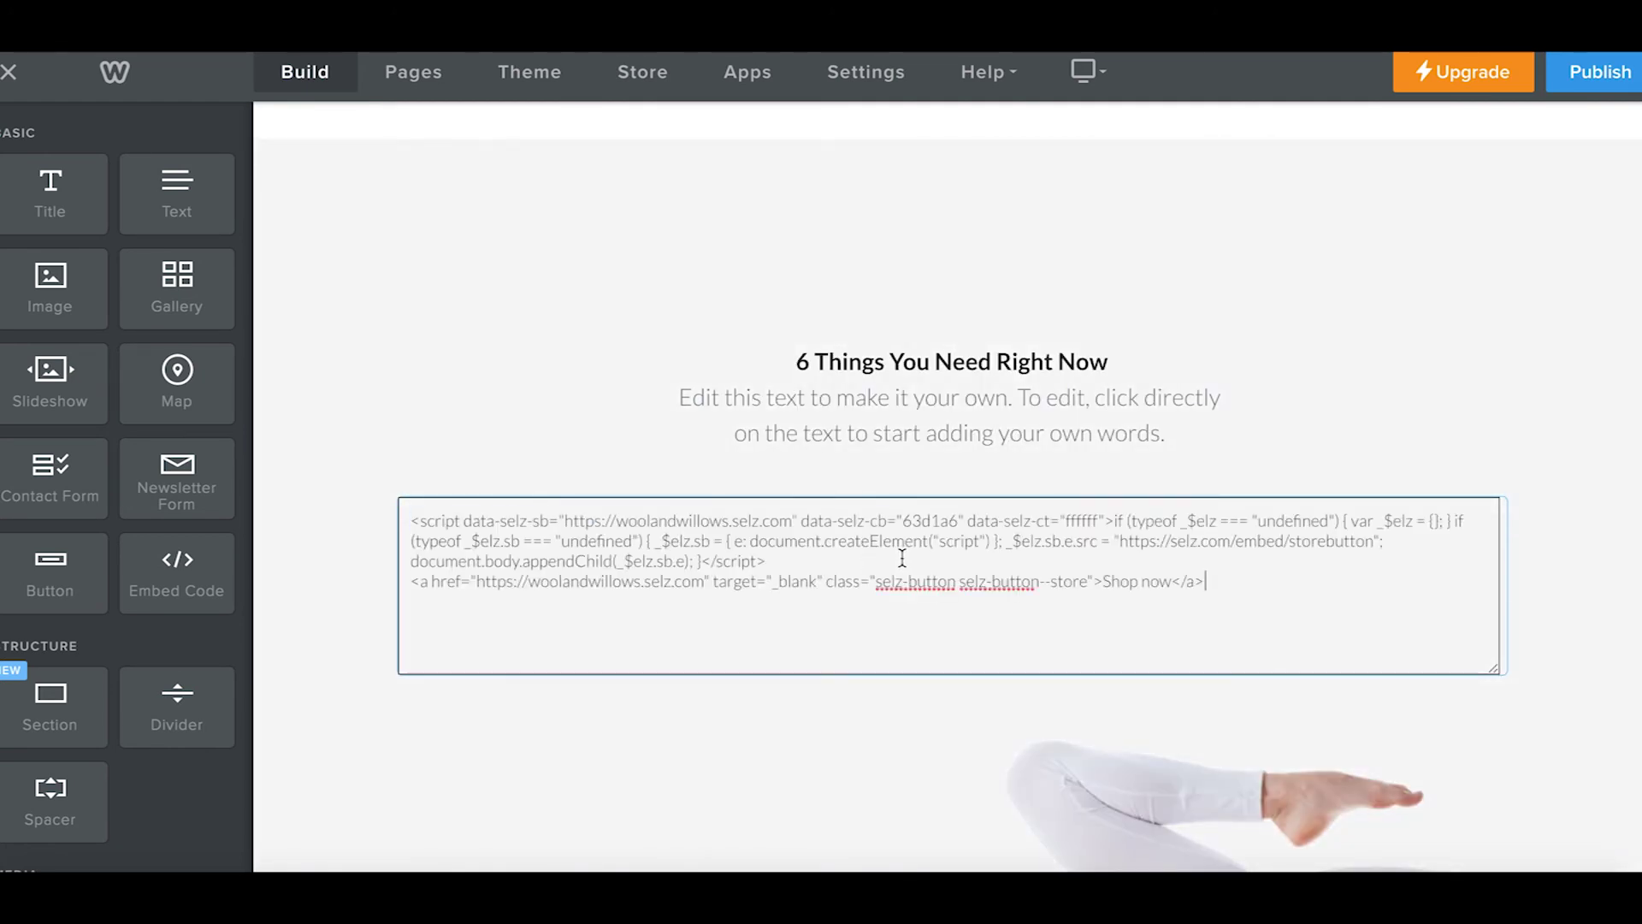
pyautogui.click(1519, 425)
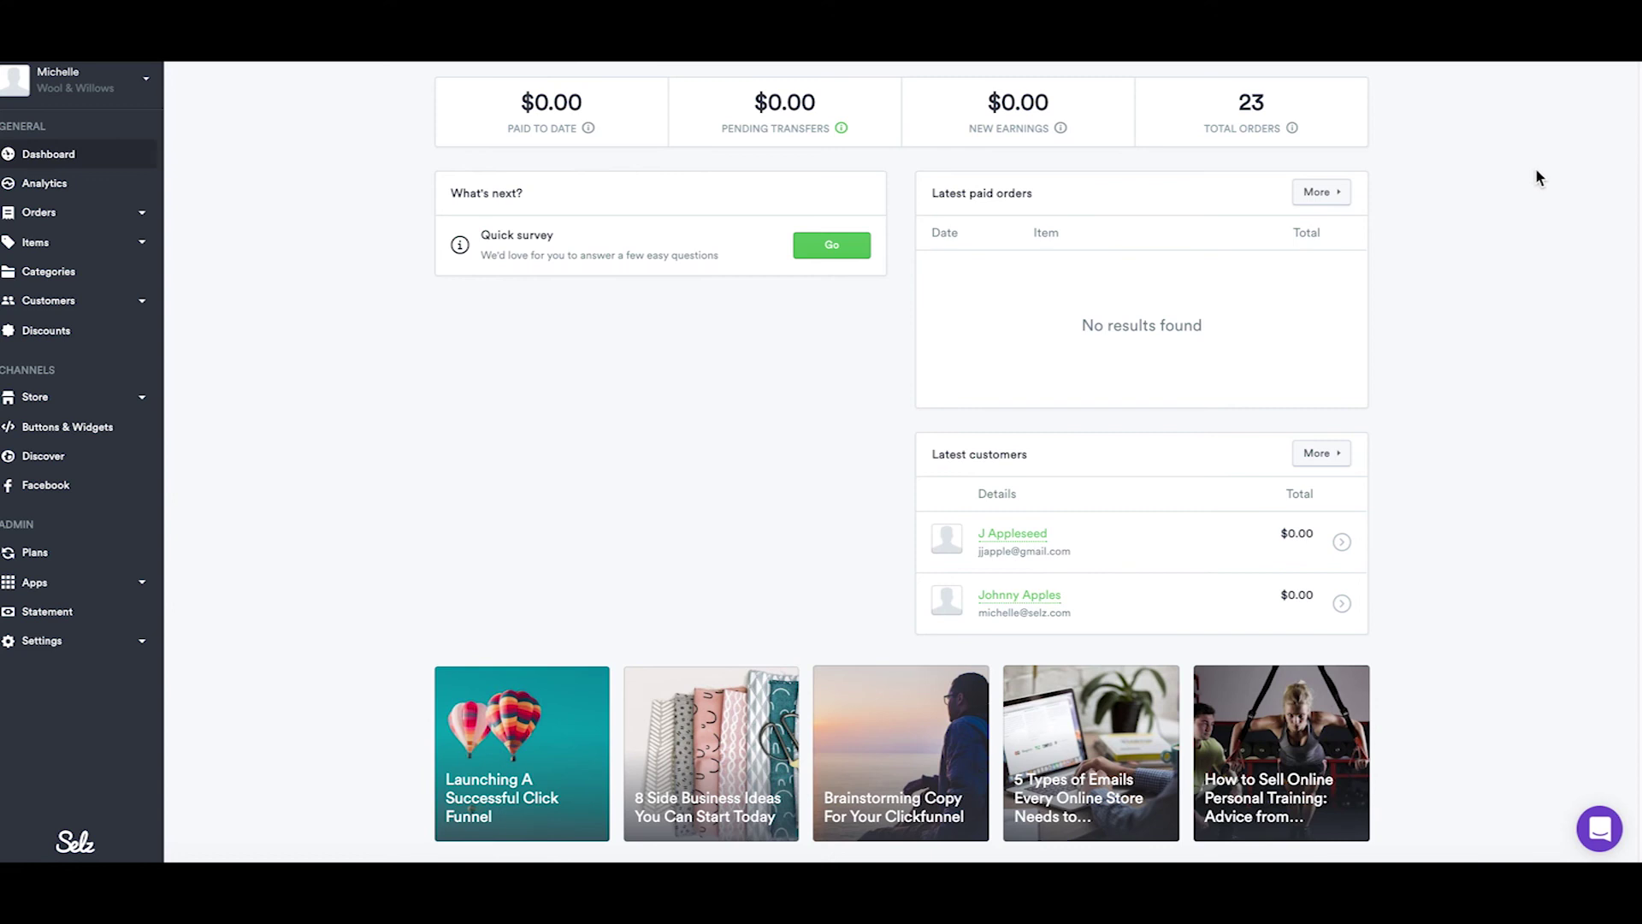
pyautogui.click(1601, 830)
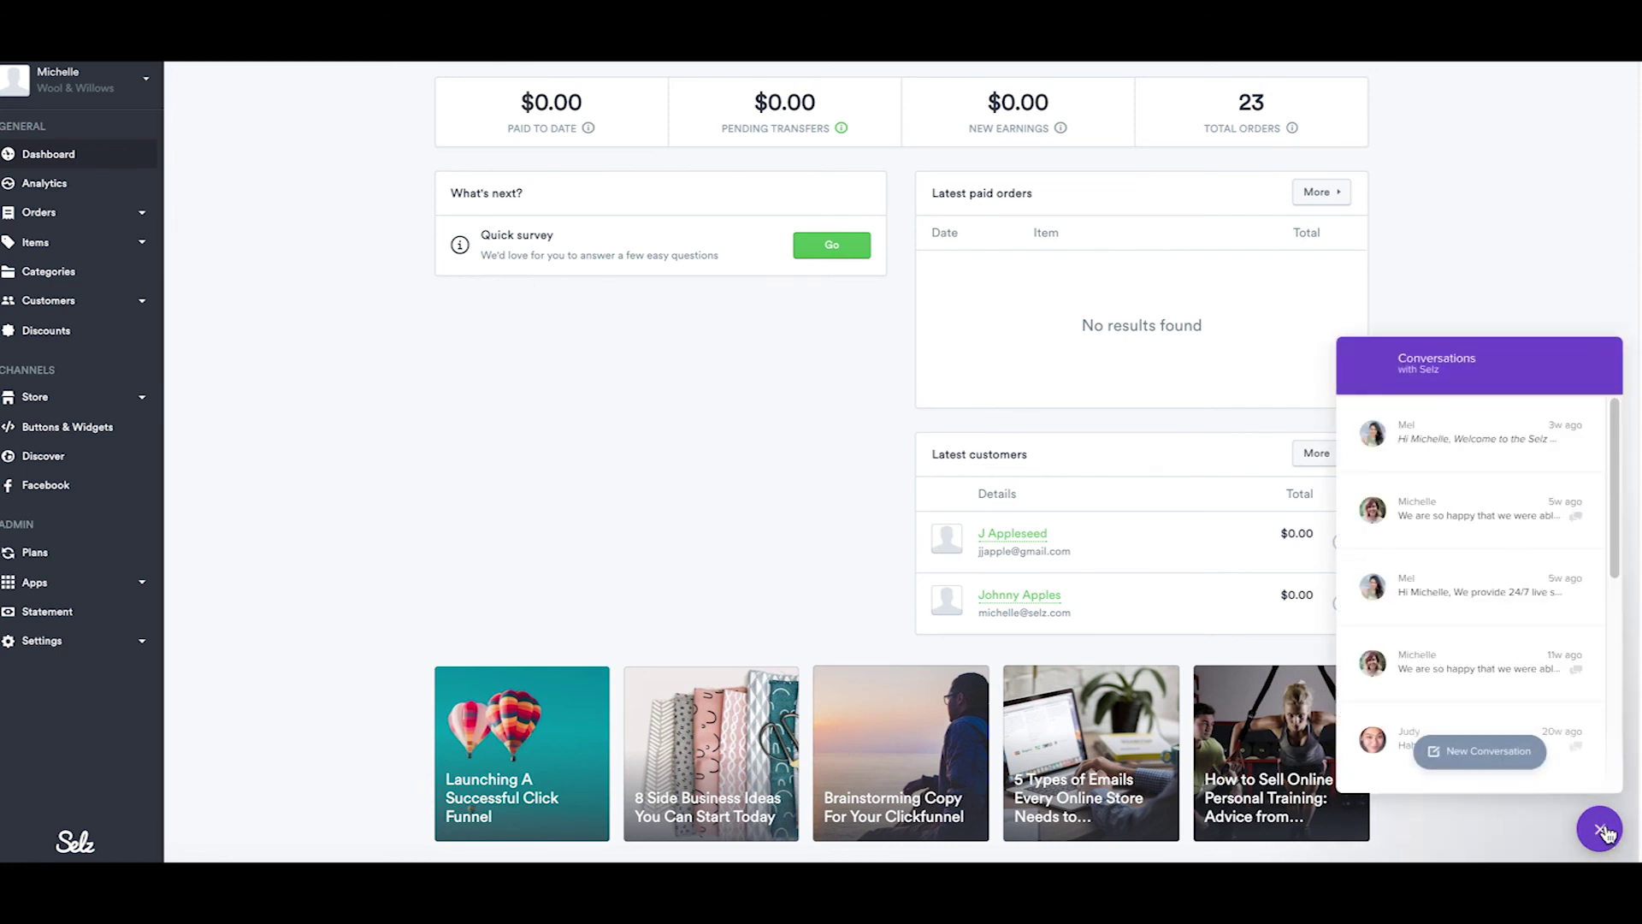
pyautogui.click(1602, 830)
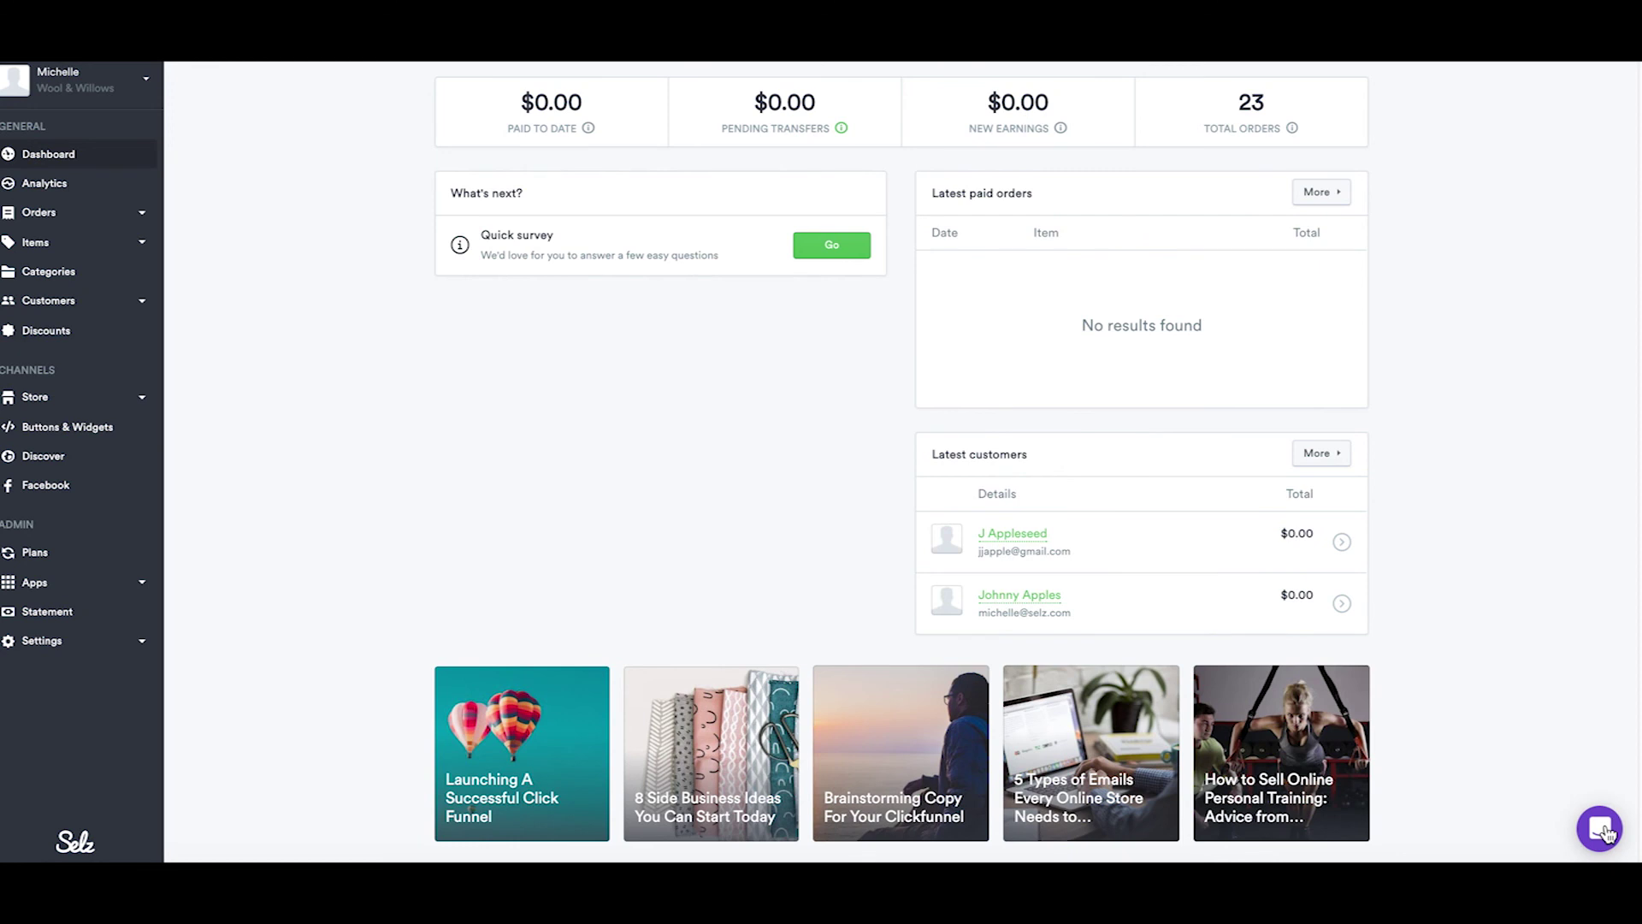